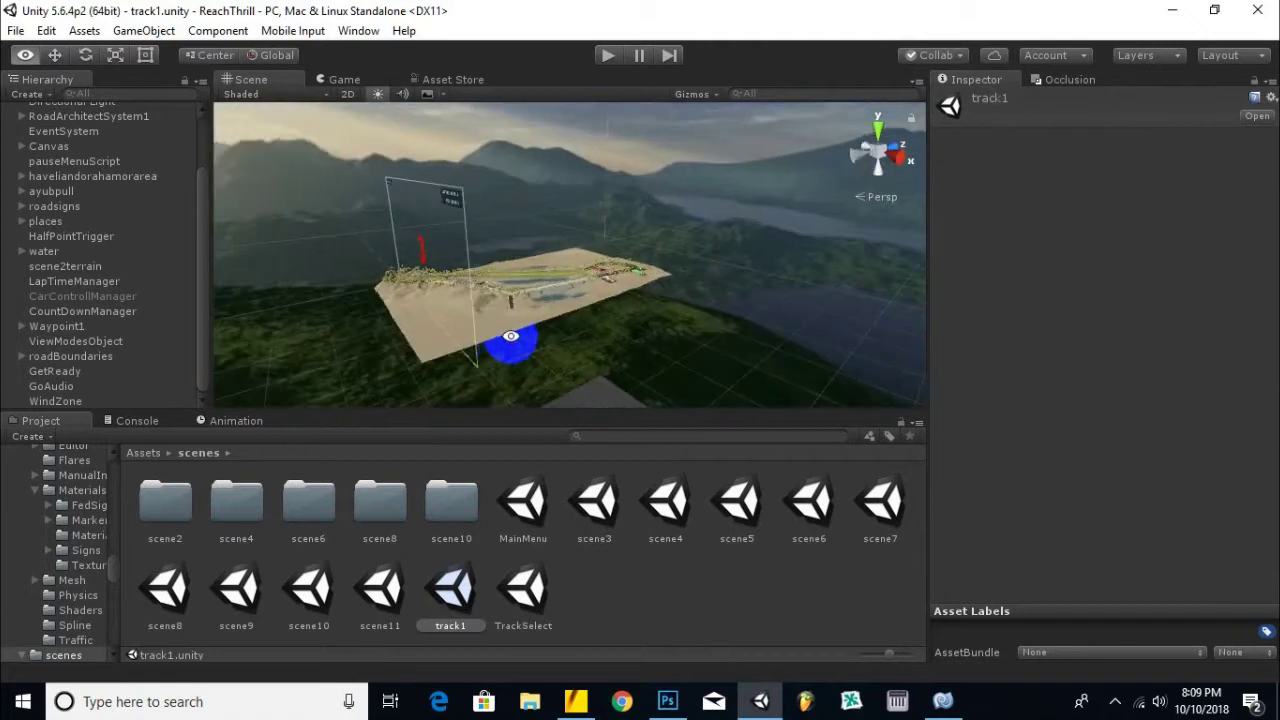
Examine the track1 scene's terrain and road layout from the overview down to the start area.
scroll(576, 295, "up", 10)
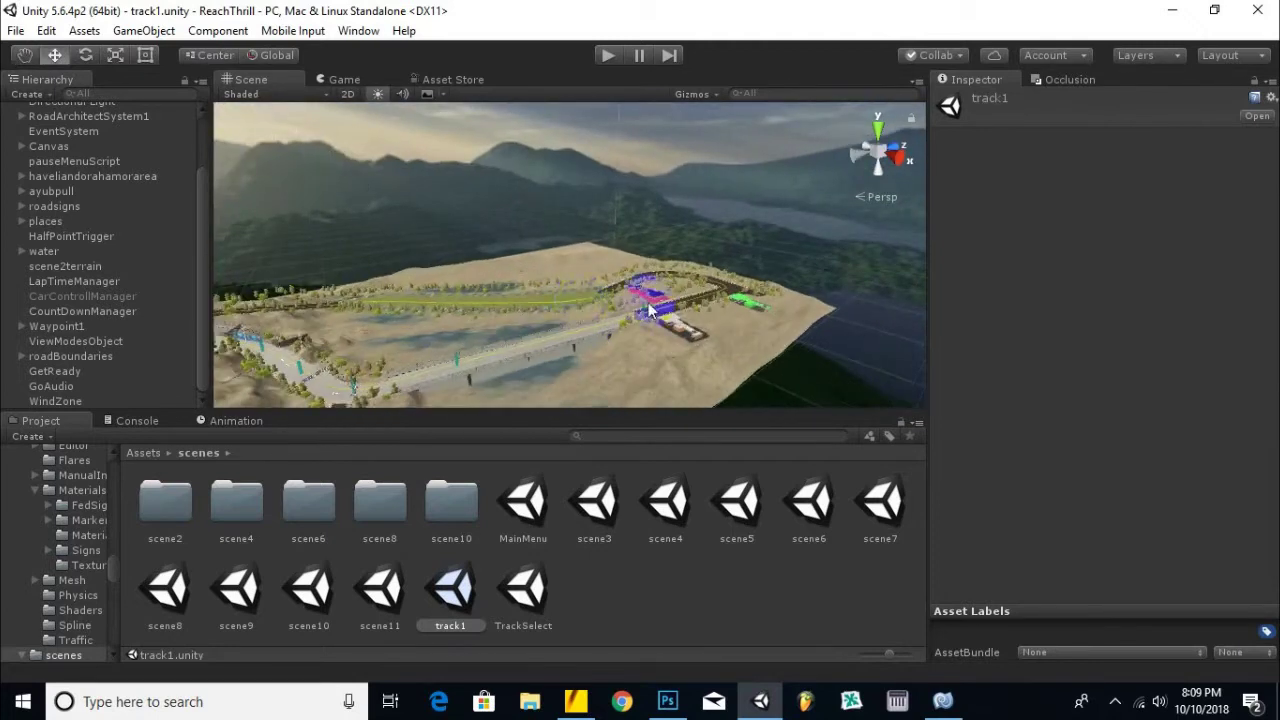
scroll(715, 343, "up", 4)
left_click_drag(590, 371, 303, 363, "alt")
scroll(336, 258, "up", 5)
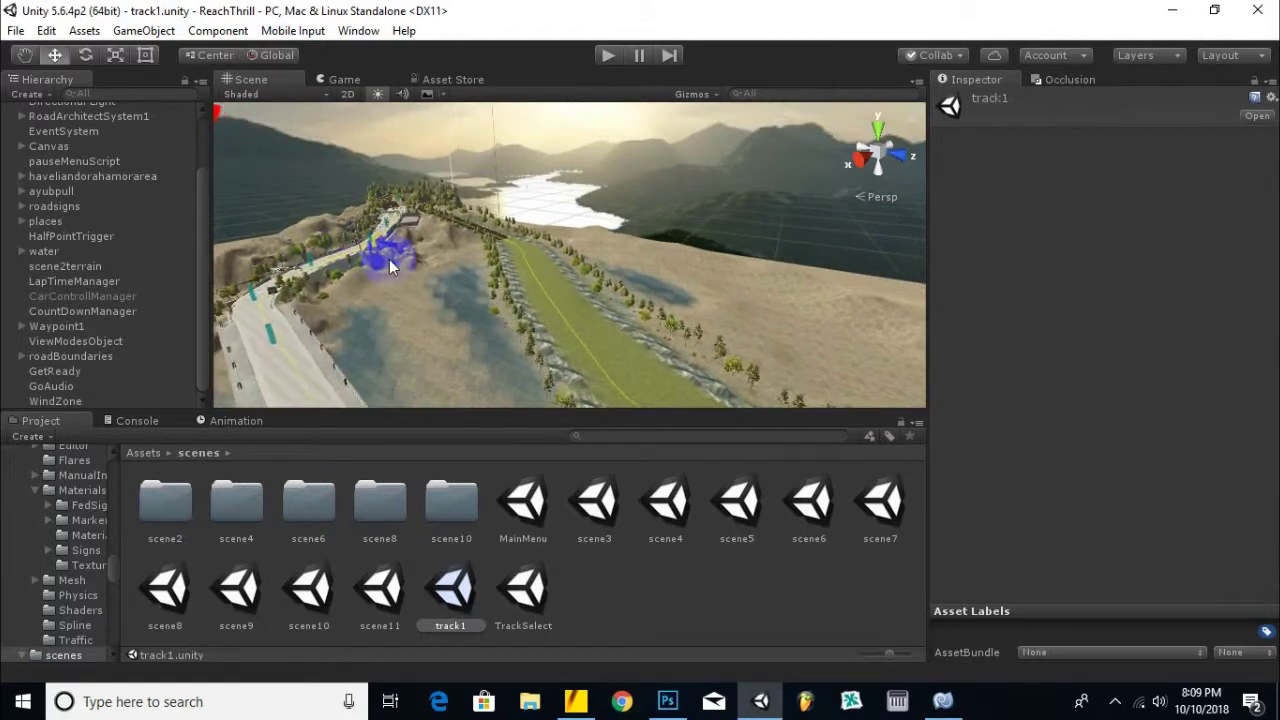
middle_click_drag(600, 310, 718, 332)
left_click_drag(718, 332, 714, 334)
scroll(457, 251, "up", 6)
middle_click_drag(560, 335, 689, 406)
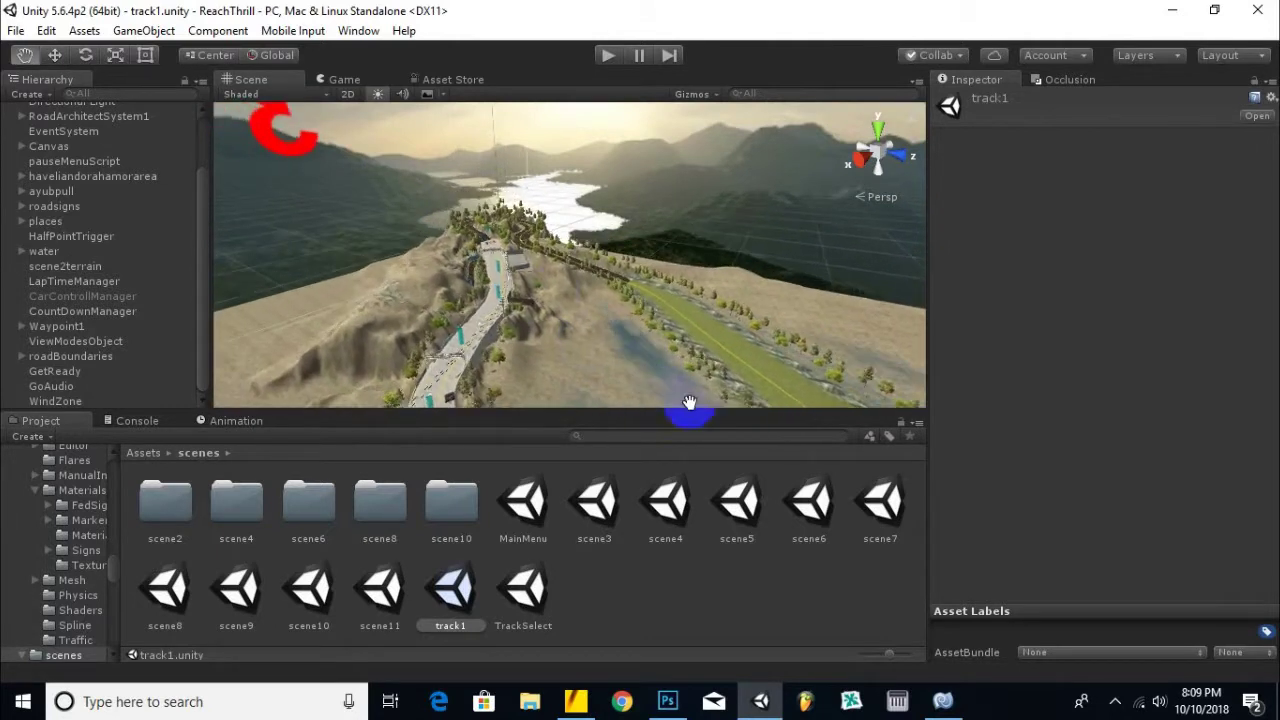
scroll(528, 272, "up", 2)
scroll(528, 272, "up", 3)
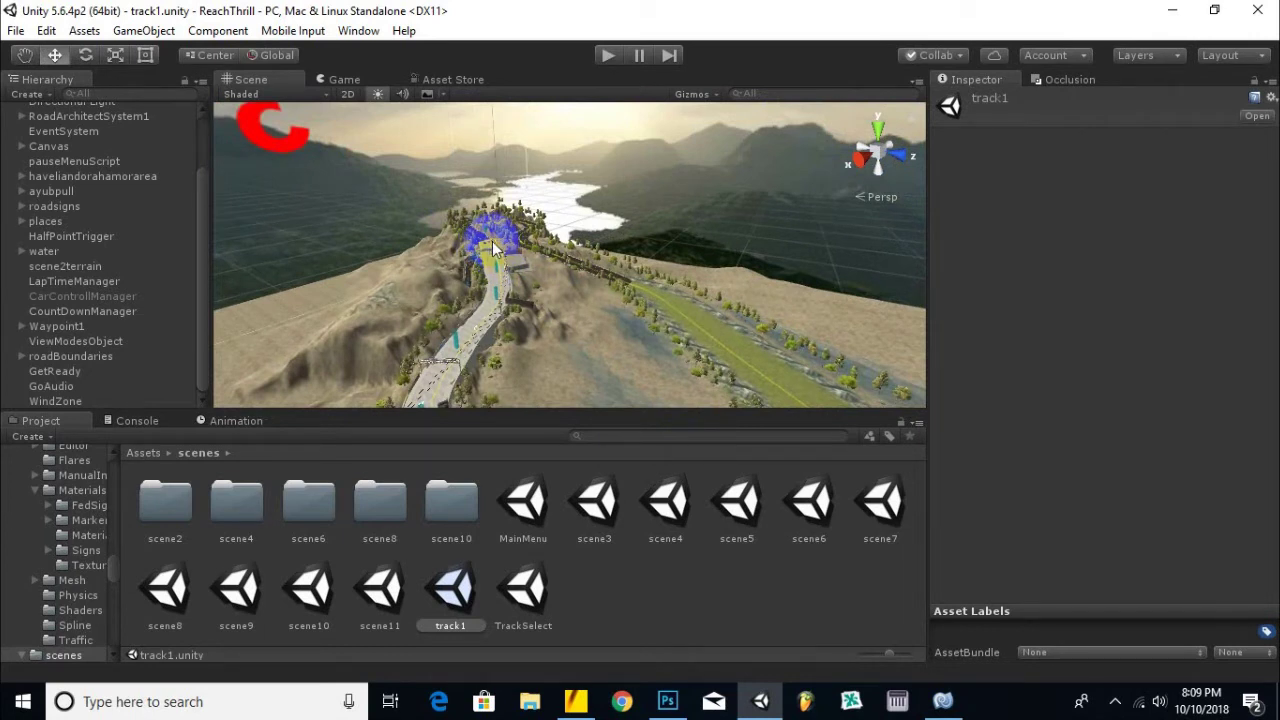
Select the Player car beyond the checkered start gantry and frame it in the scene view.
left_click(647, 225)
key("f")
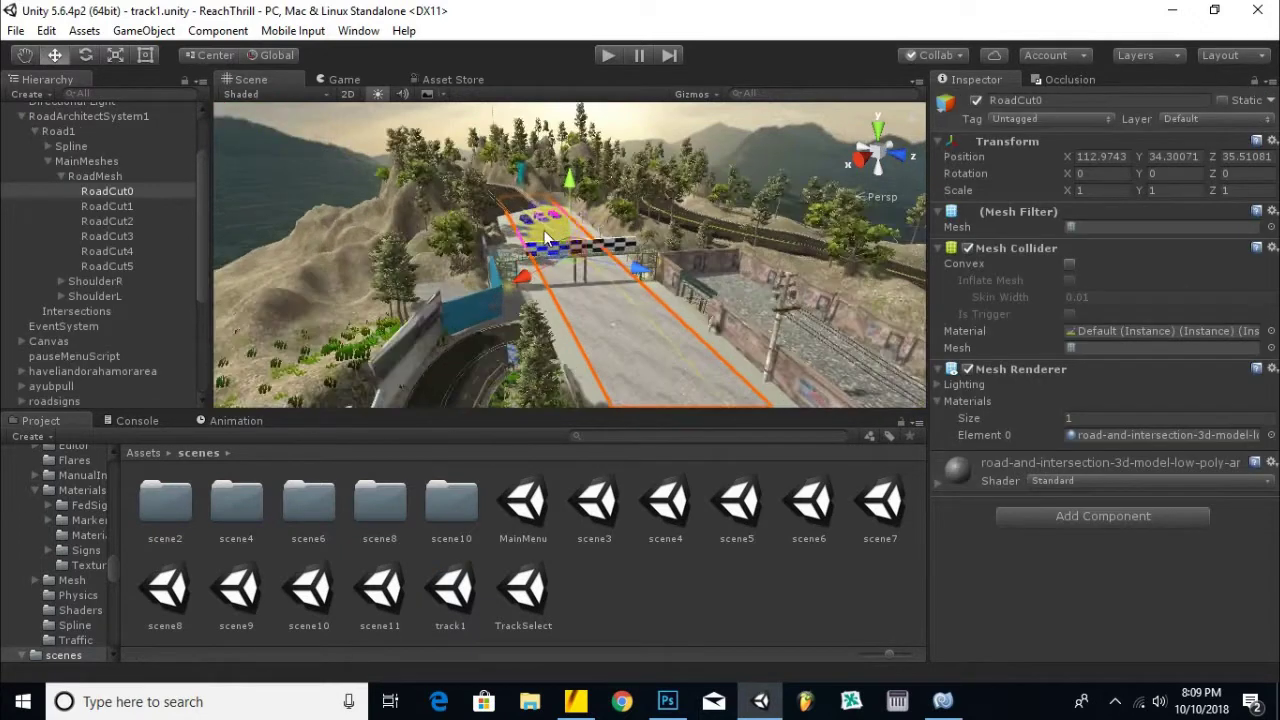
left_click(546, 190)
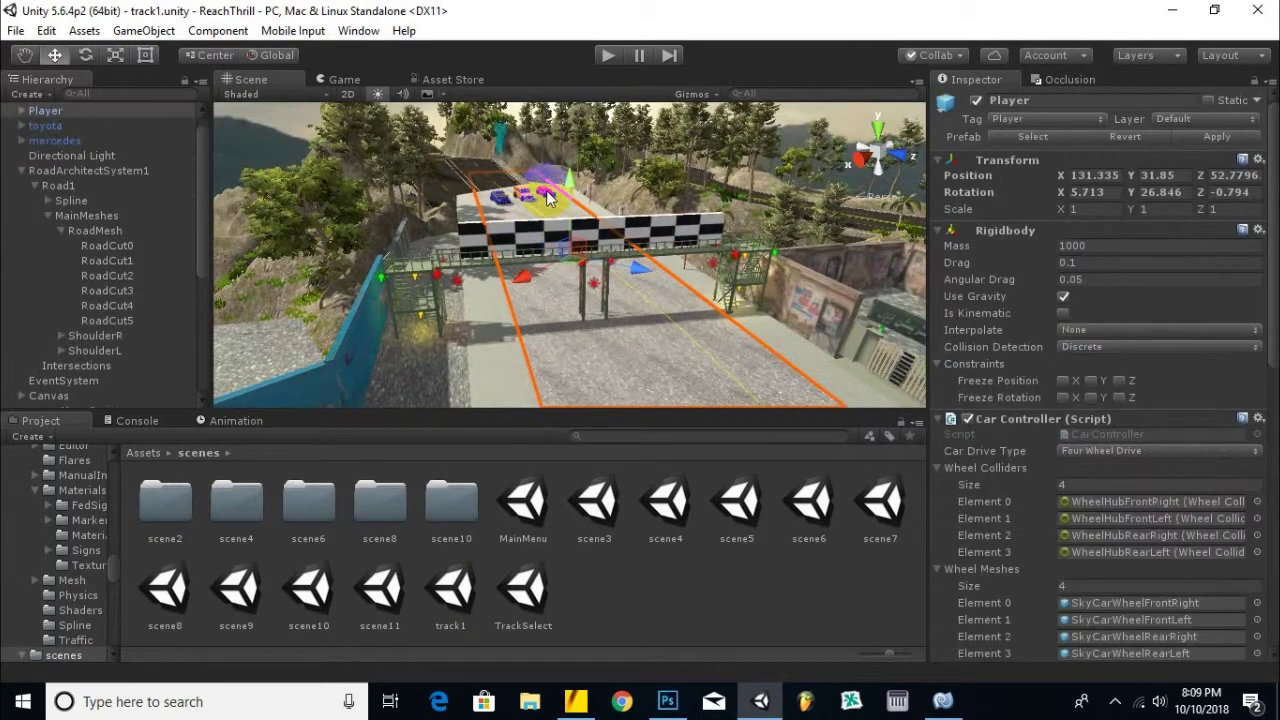
key("f")
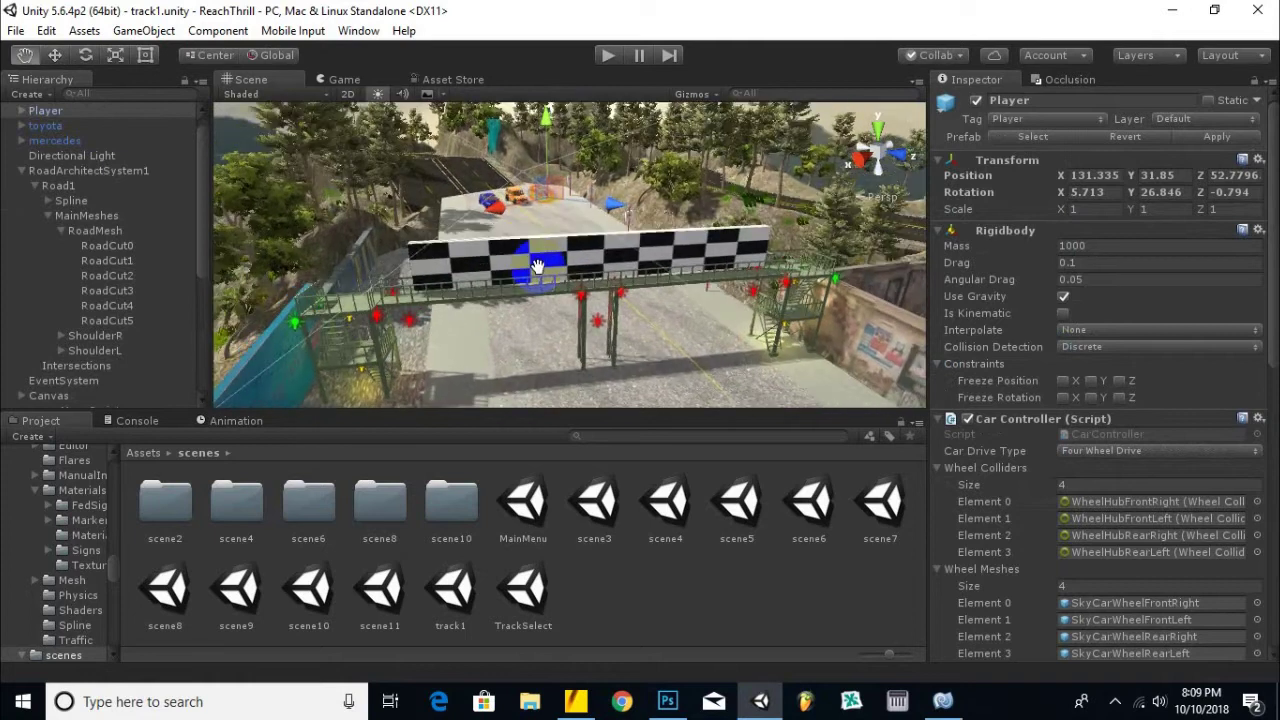
scroll(550, 305, "up", 5)
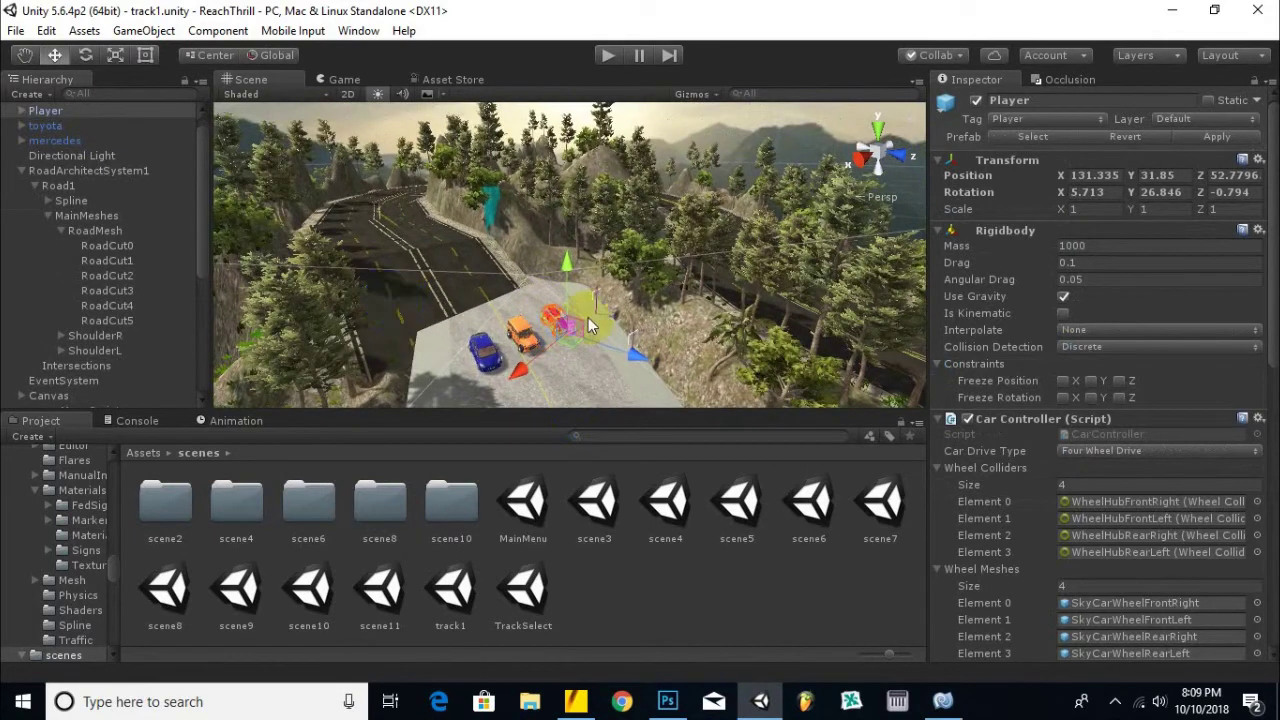
Add a camera as a child of Player and name it MiniMapCamera.
right_click(42, 119)
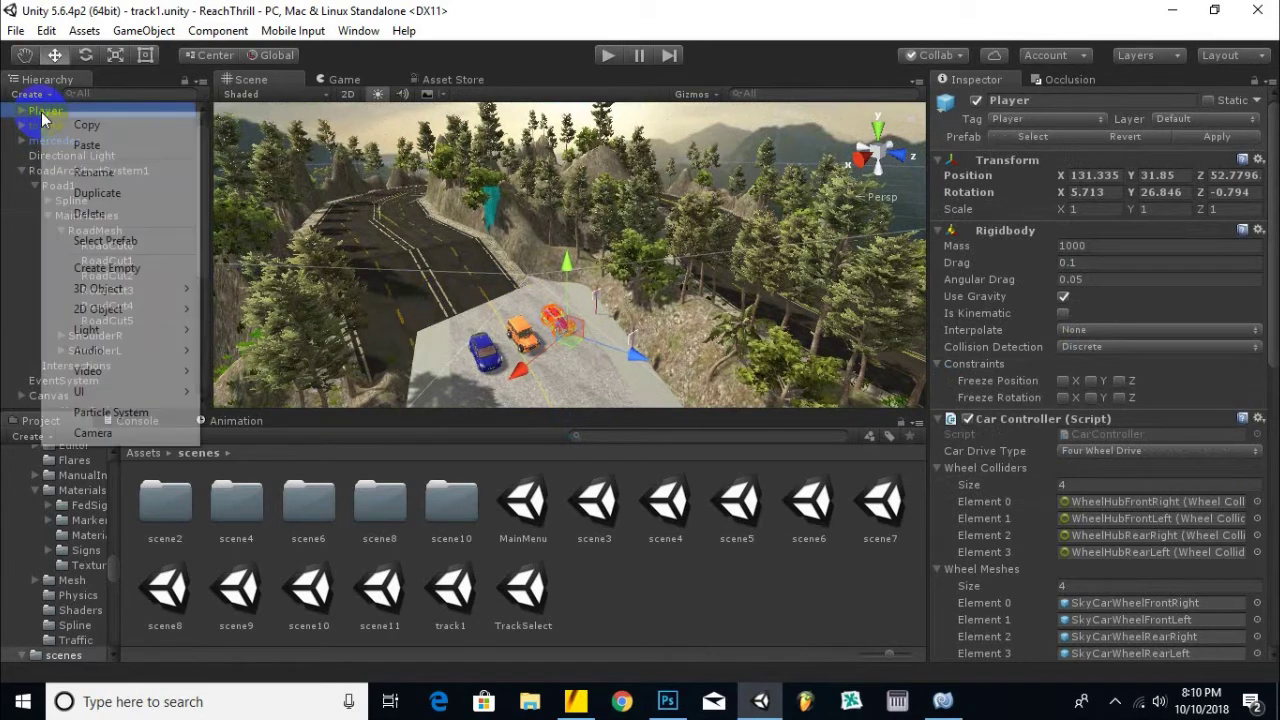
left_click(132, 433)
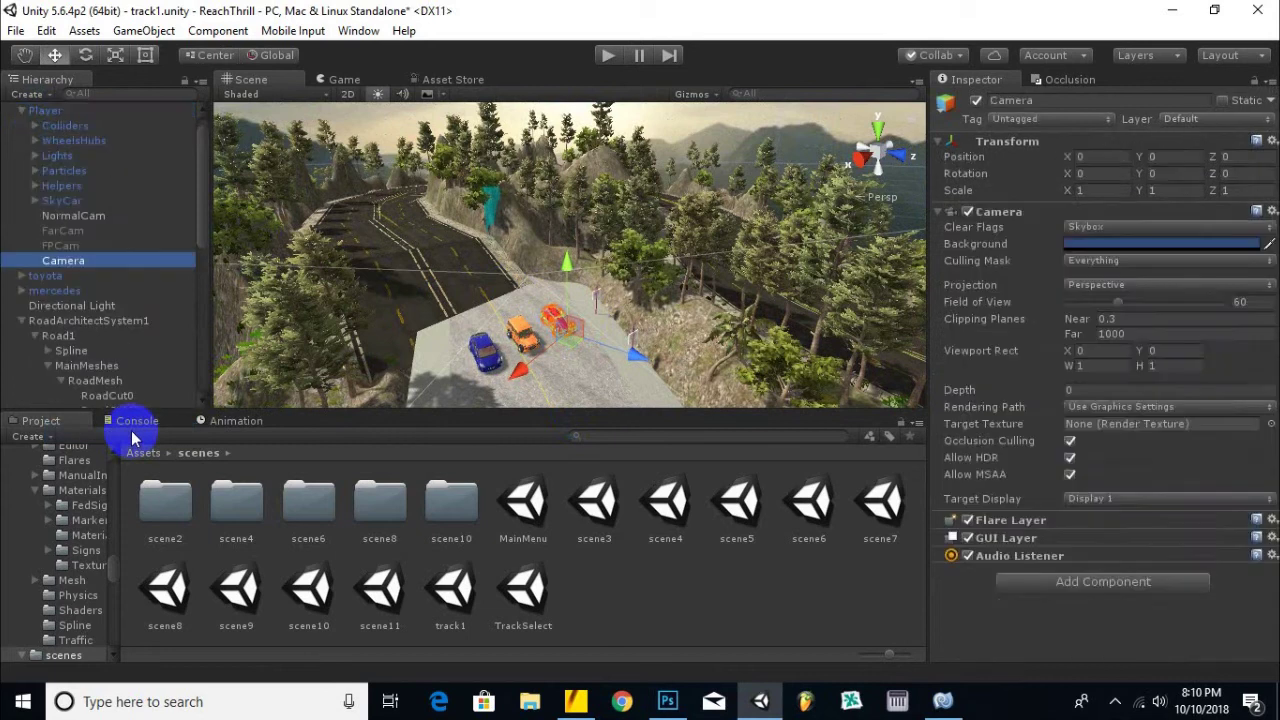
right_click(105, 258)
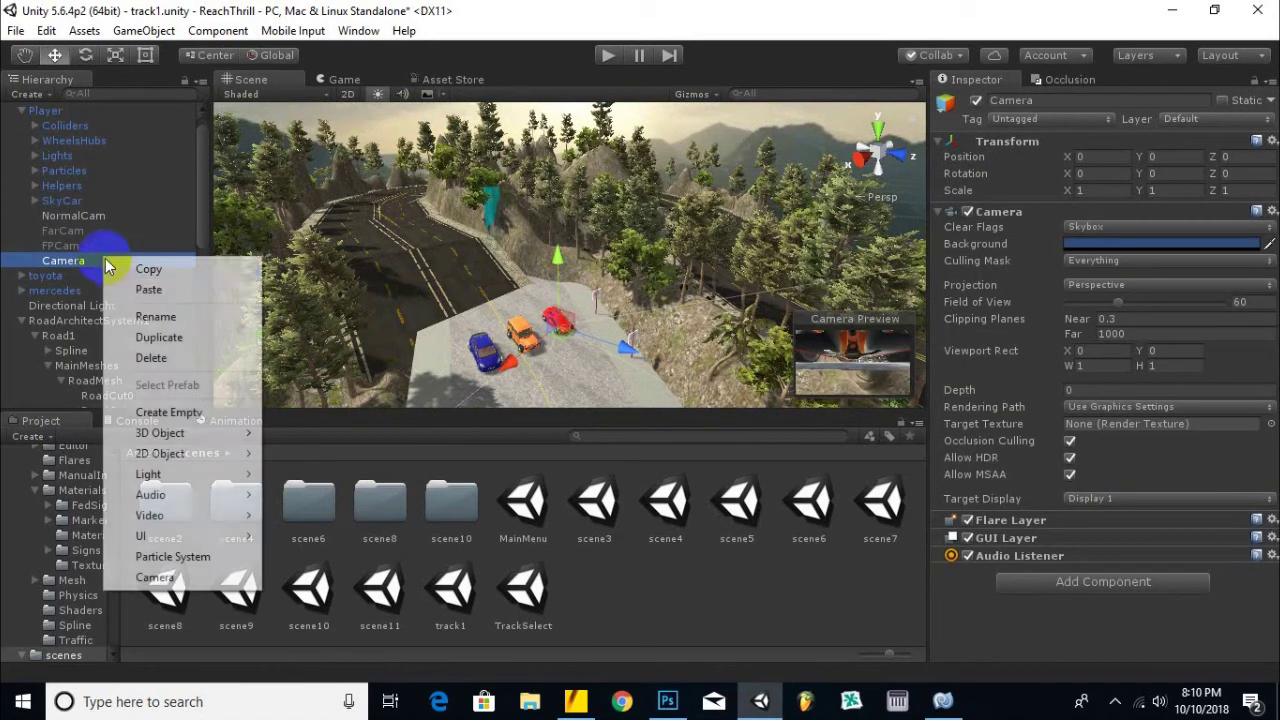
left_click(137, 318)
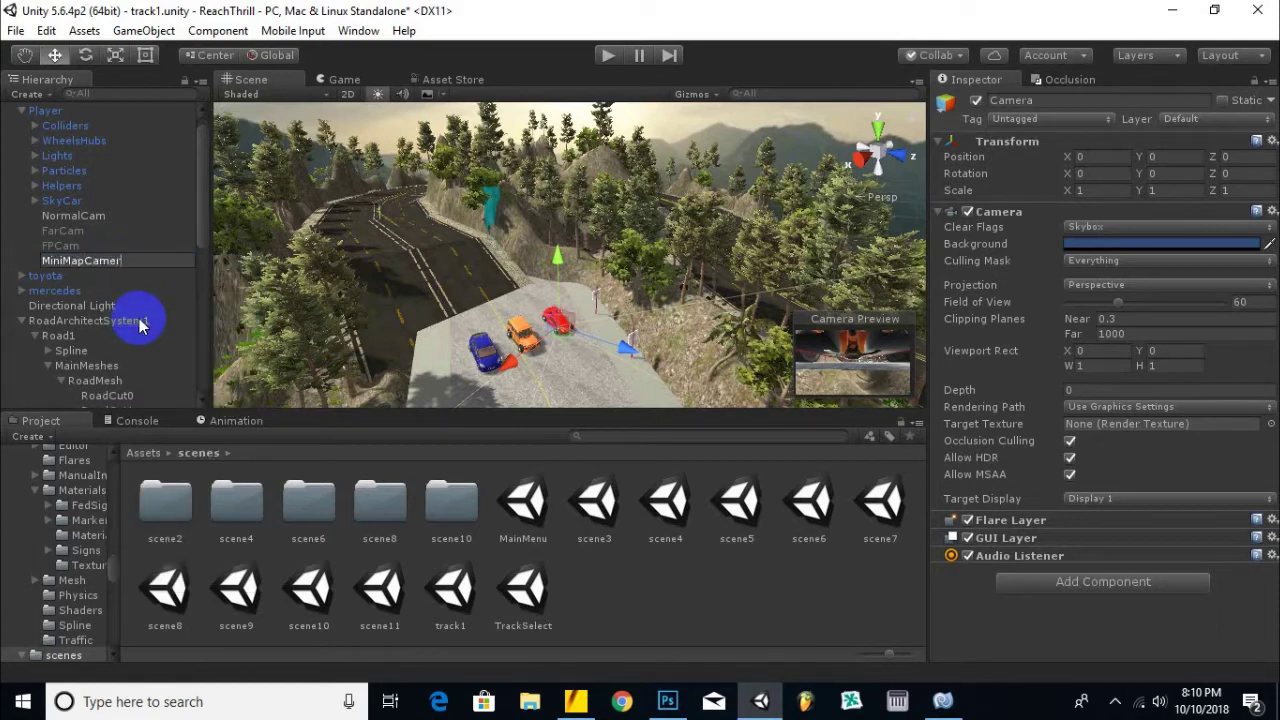
type("MiniMapCamera")
key("Return")
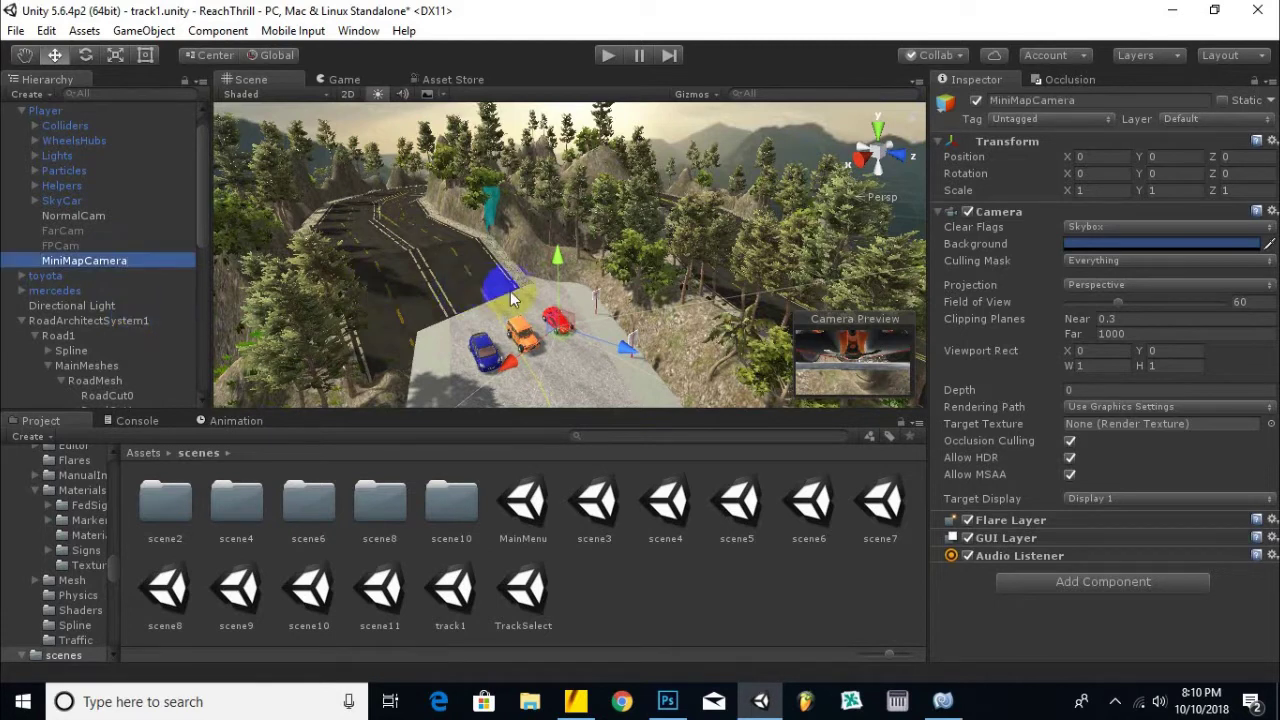
Raise MiniMapCamera to about Y 16.59 above the cars and tilt it down towards them, to a rotation of about 59.8, 56.2, 78.4.
left_click_drag(566, 290, 551, 143)
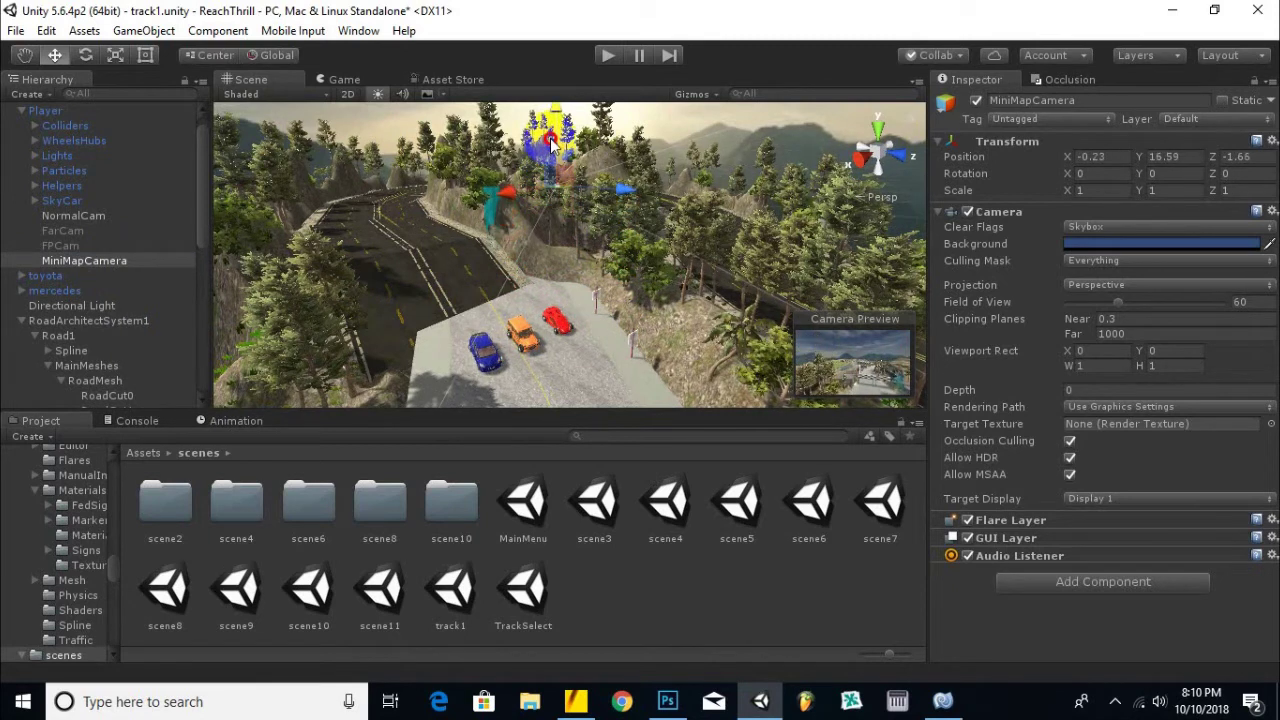
left_click(86, 55)
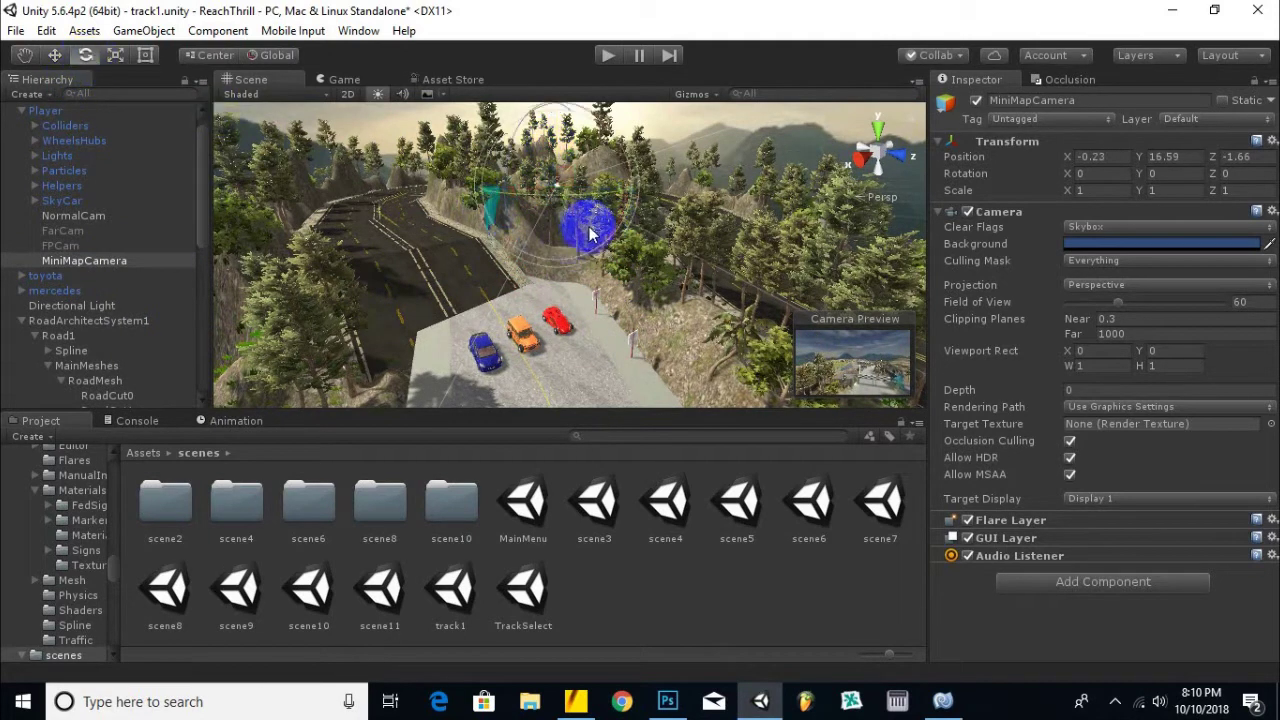
left_click_drag(627, 184, 571, 429)
Raise MiniMapCamera higher above the road, to a position of about X -2.8, Y 49.5, Z -0.6.
left_click(54, 55)
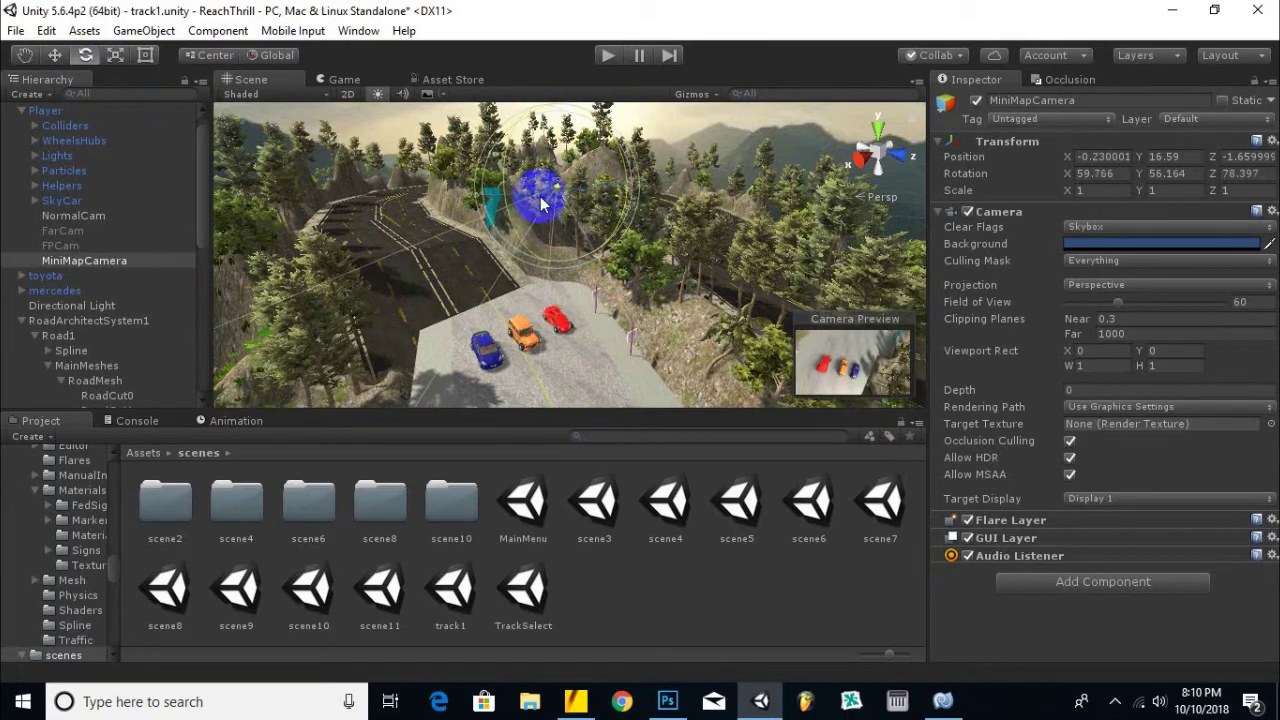
left_click_drag(562, 267, 567, 158)
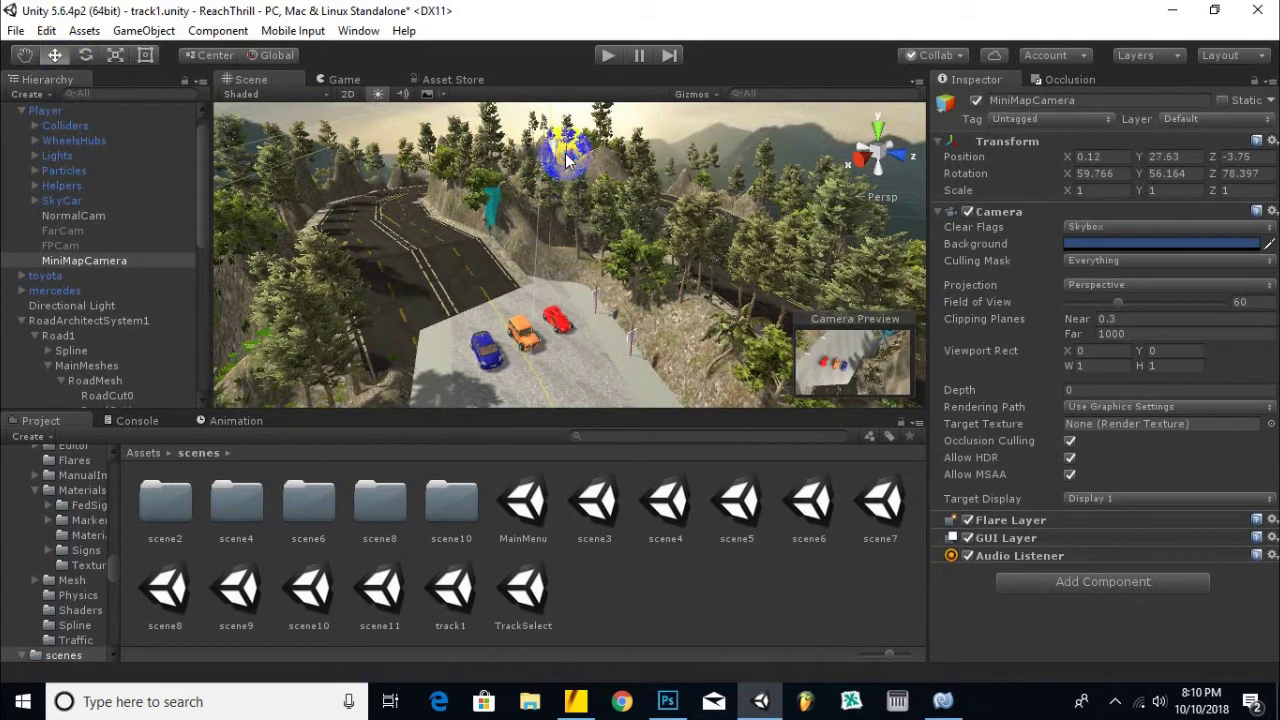
scroll(551, 202, "down", 2)
middle_click_drag(553, 203, 518, 291)
left_click(600, 130)
left_click_drag(600, 130, 593, 95)
scroll(590, 185, "down", 1)
scroll(572, 214, "down", 2)
scroll(546, 193, "down", 4)
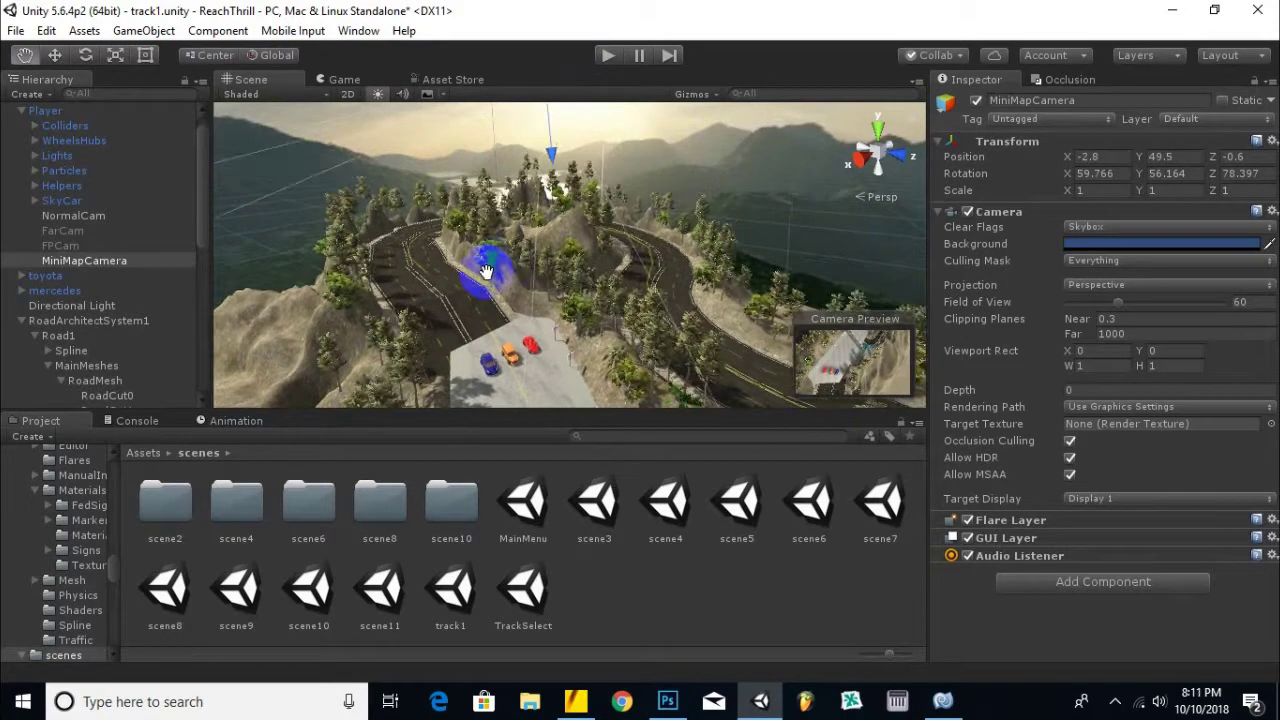
Shift MiniMapCamera to about X -4.9, Y 50.3, Z 3.4 and check its view of the cars and road.
scroll(528, 205, "up", 1)
left_click_drag(572, 165, 540, 188)
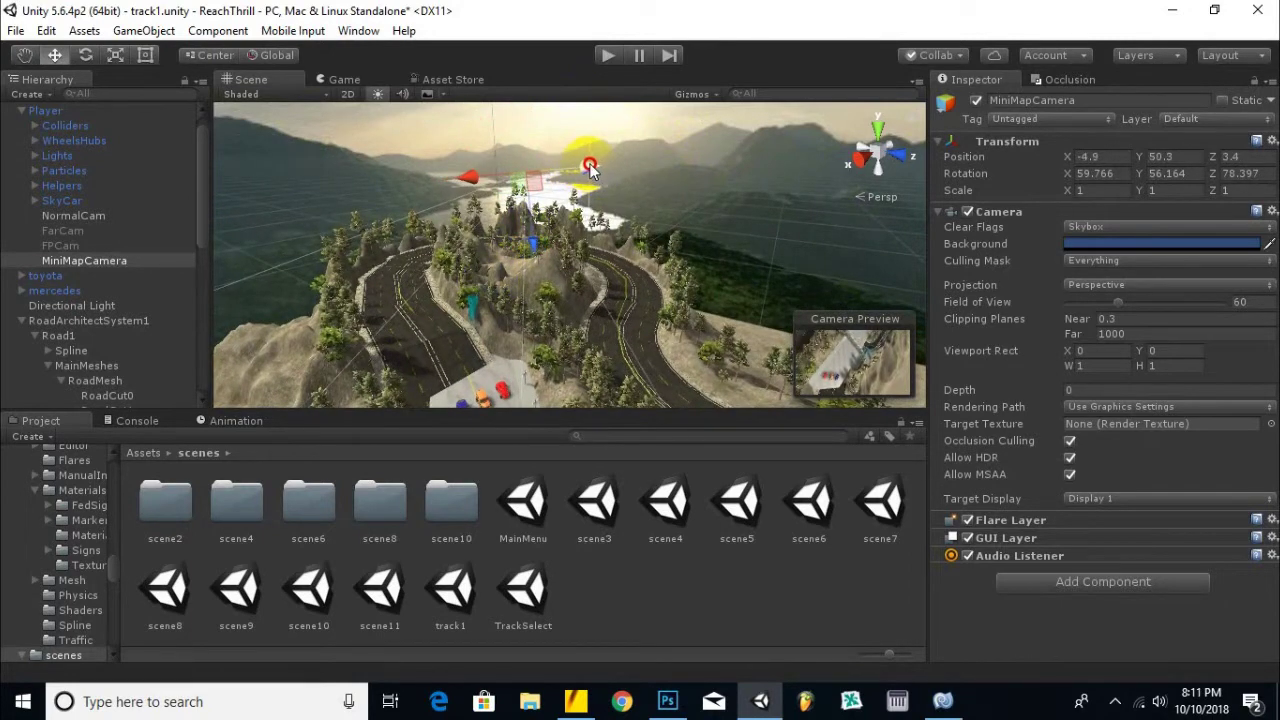
scroll(537, 187, "up", 1)
scroll(537, 187, "down", 1)
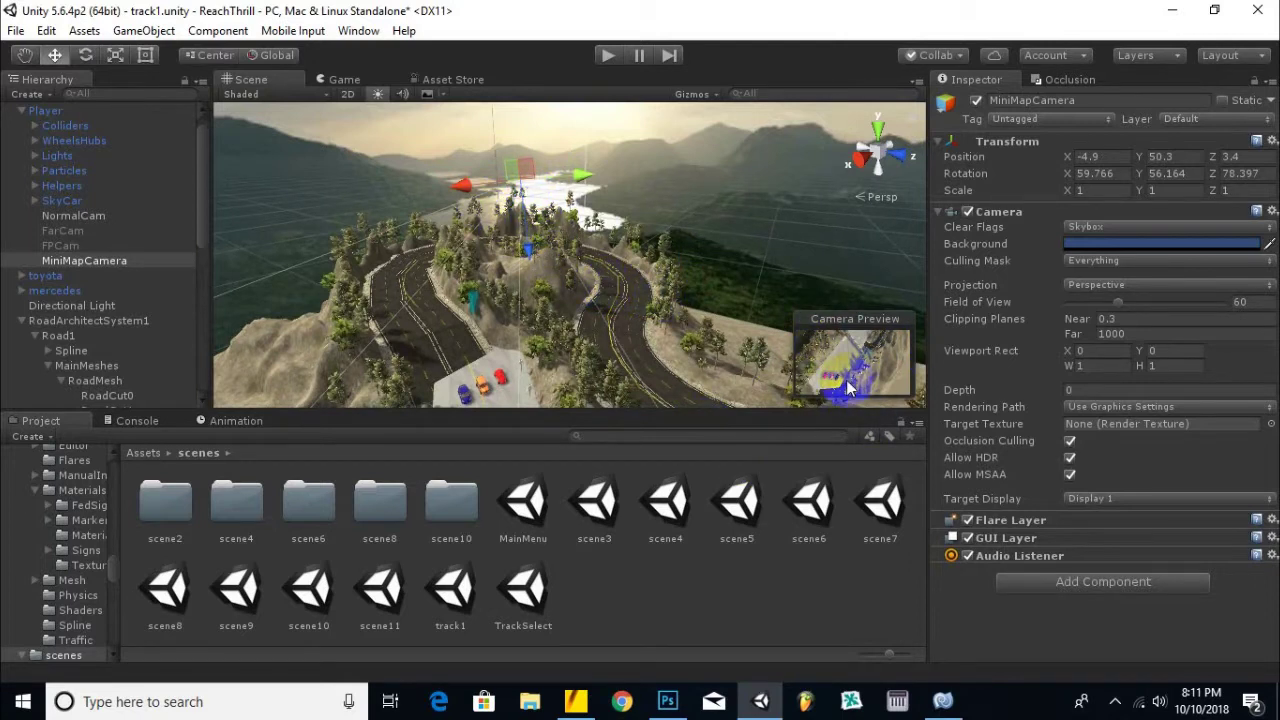
middle_click_drag(550, 310, 573, 285)
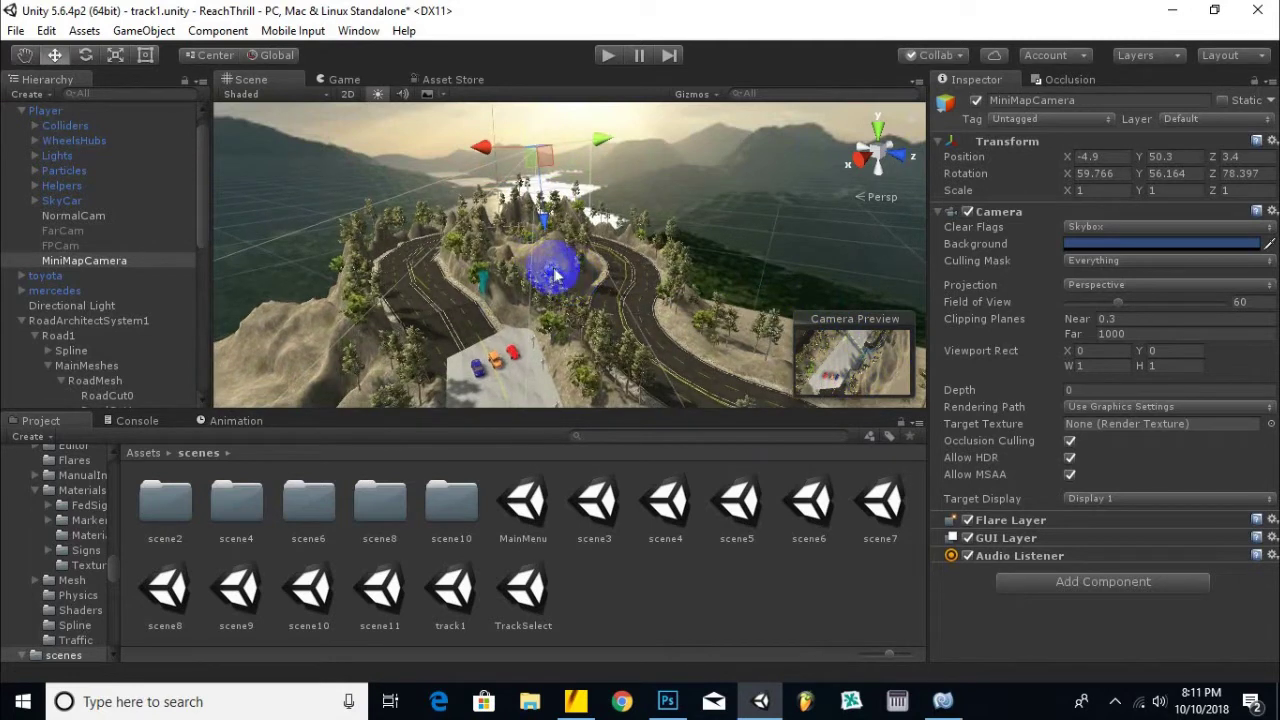
left_click(533, 197)
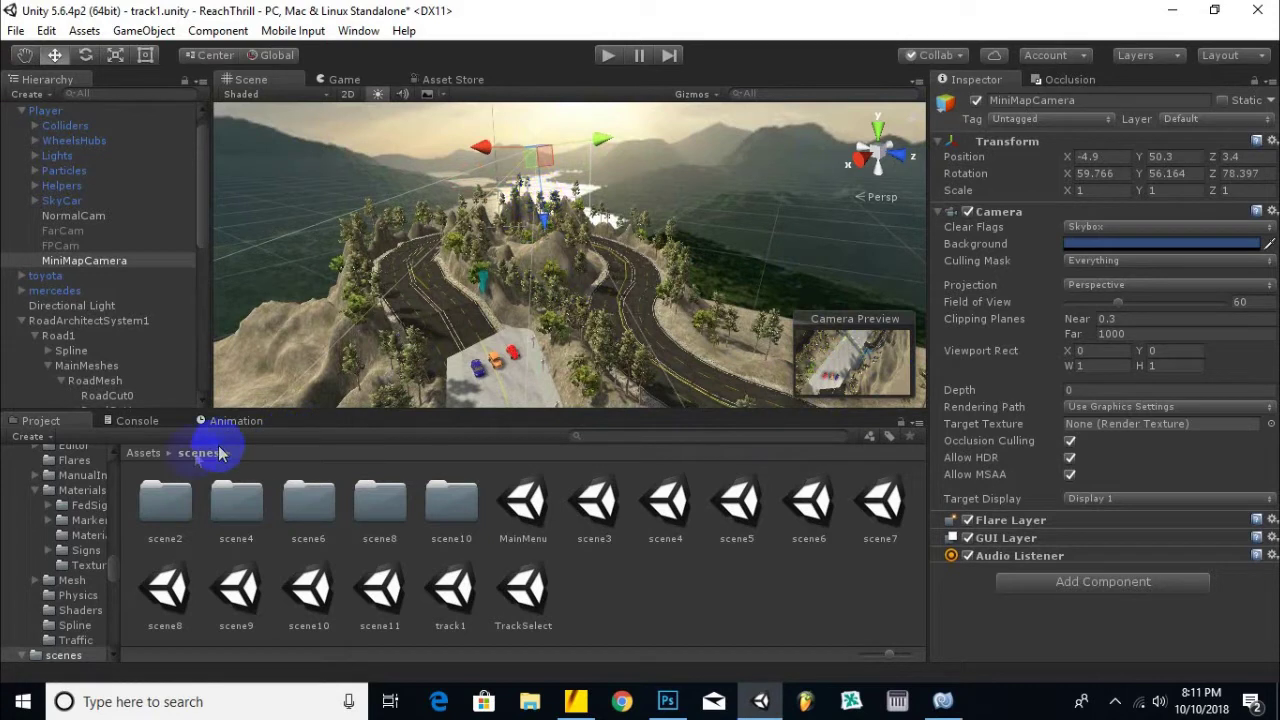
Open the sprites folder in the project's Assets.
left_click(143, 453)
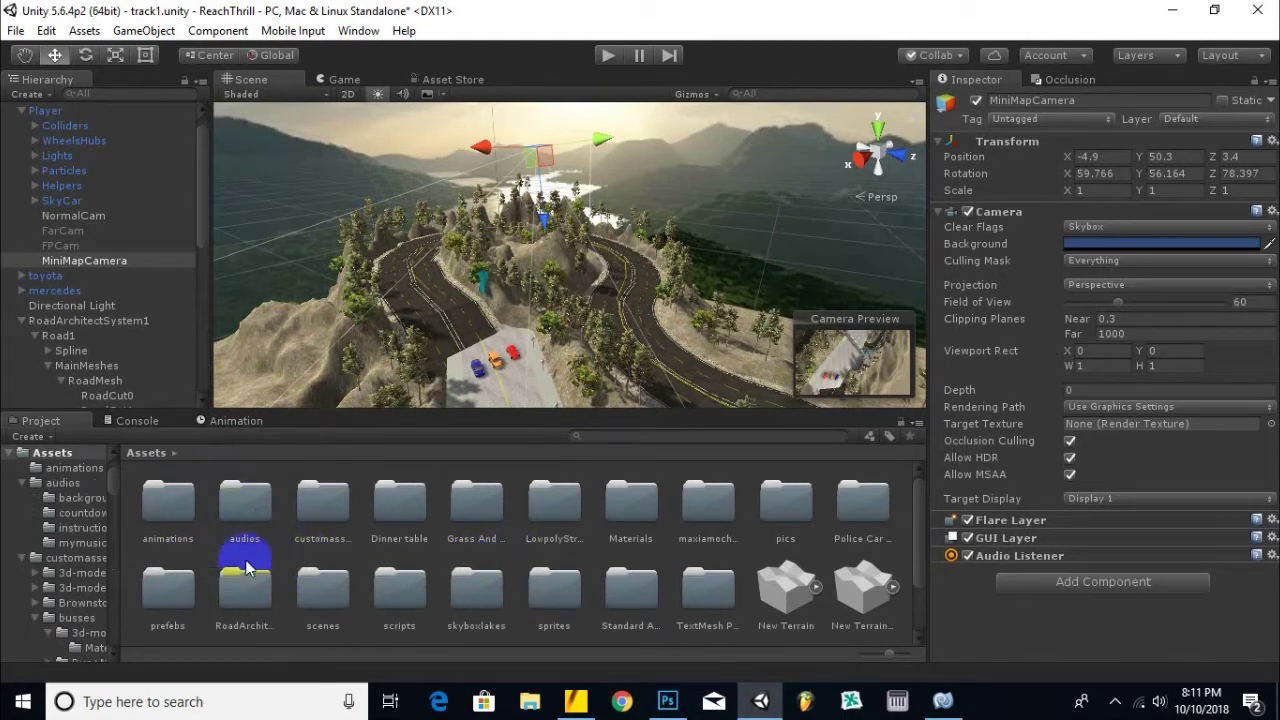
left_click(607, 572)
right_click(607, 572)
left_click(598, 565)
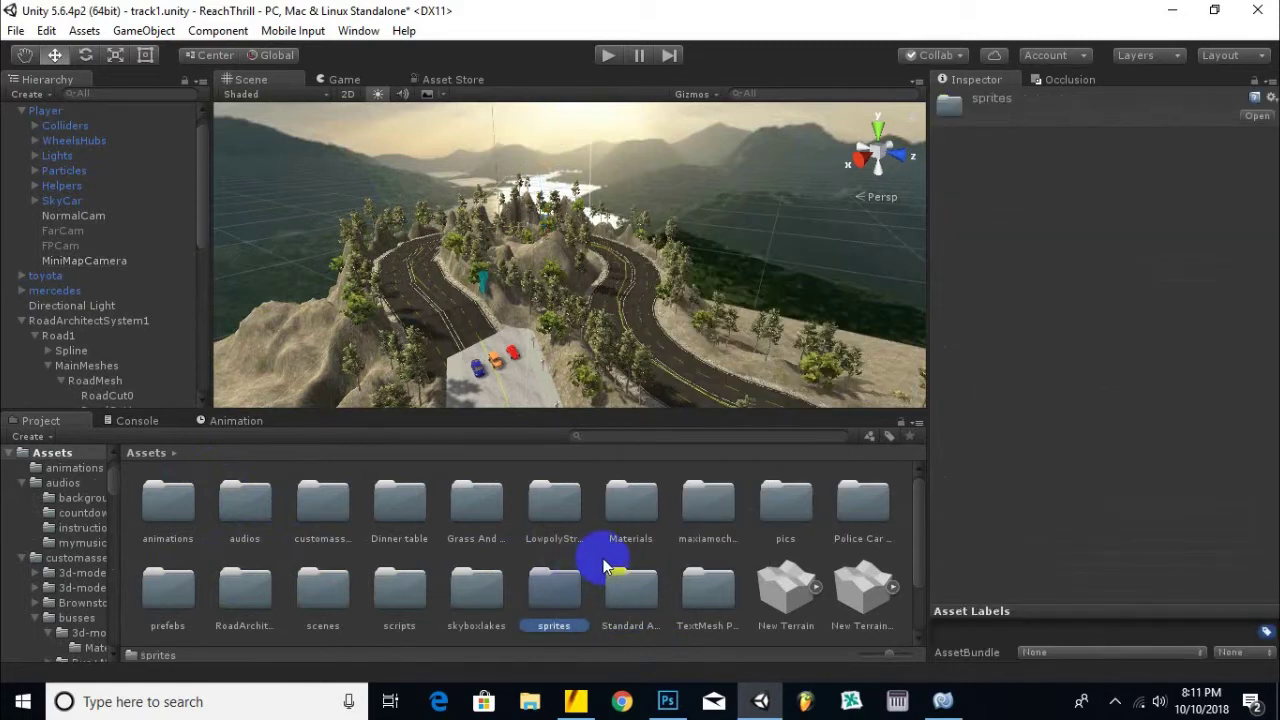
right_click(605, 563)
left_click(591, 580)
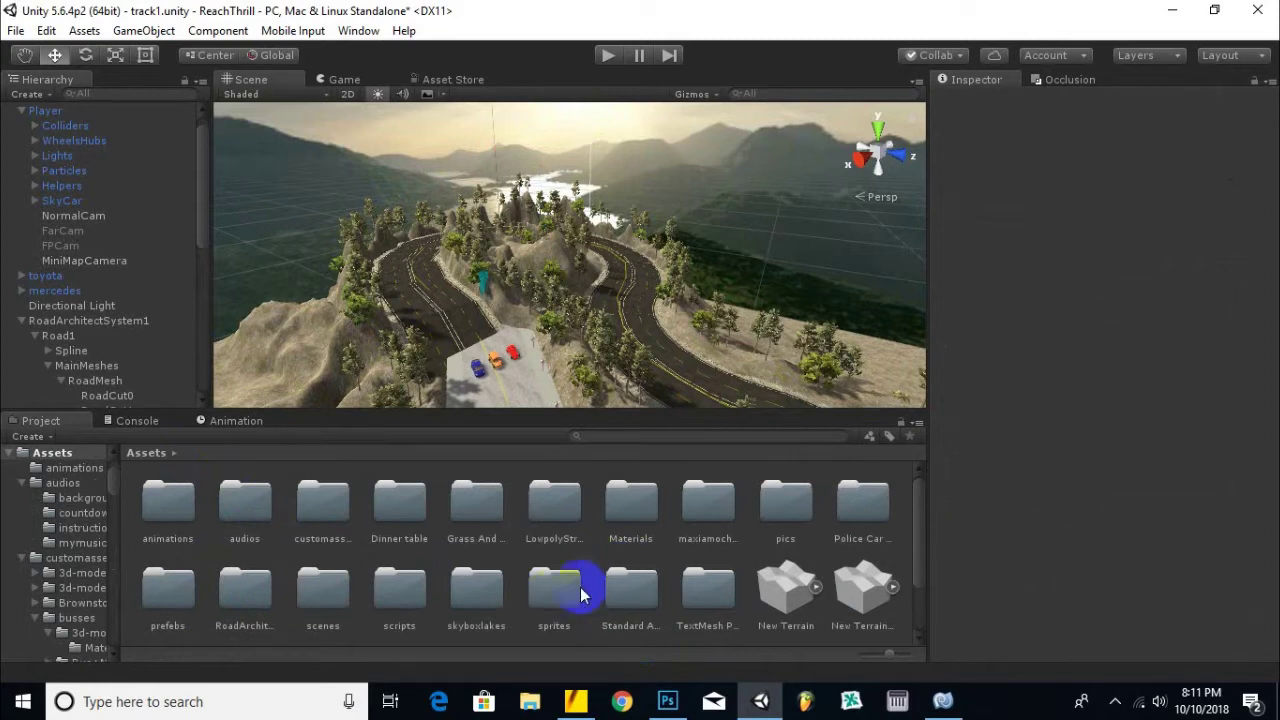
double_click(560, 585)
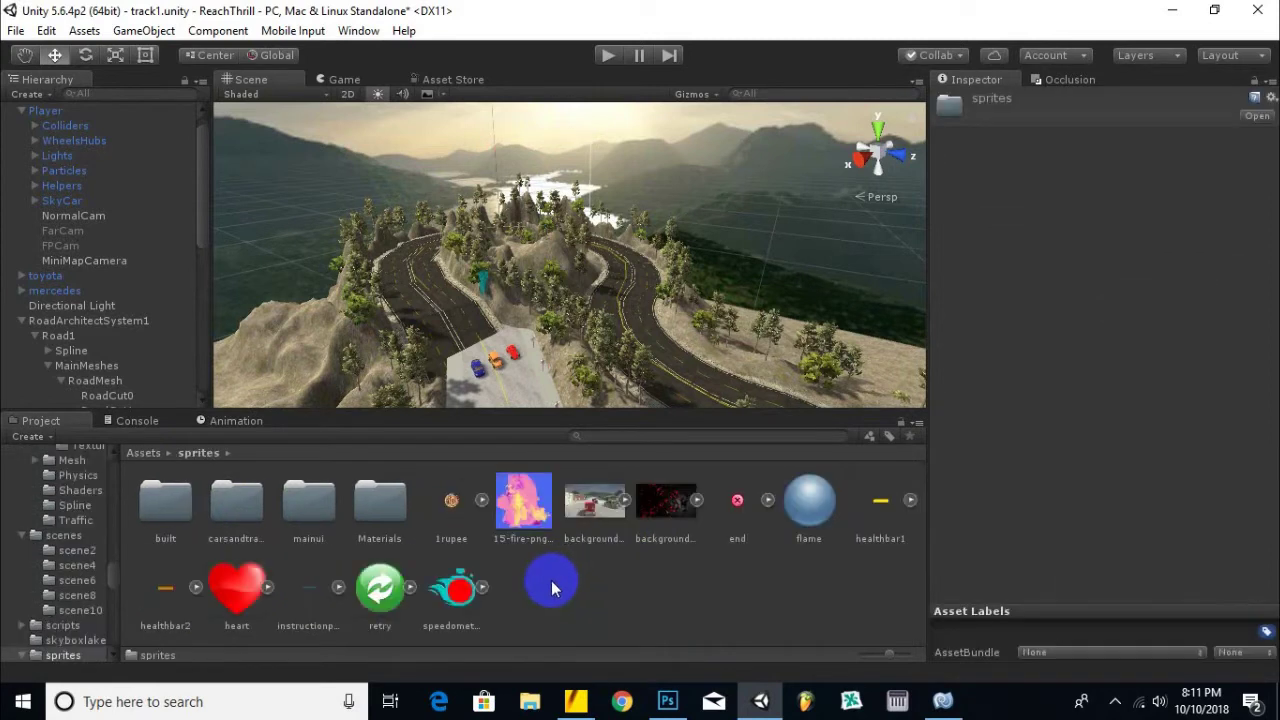
Create a Render Texture named MiniMap in the sprites folder.
right_click(573, 598)
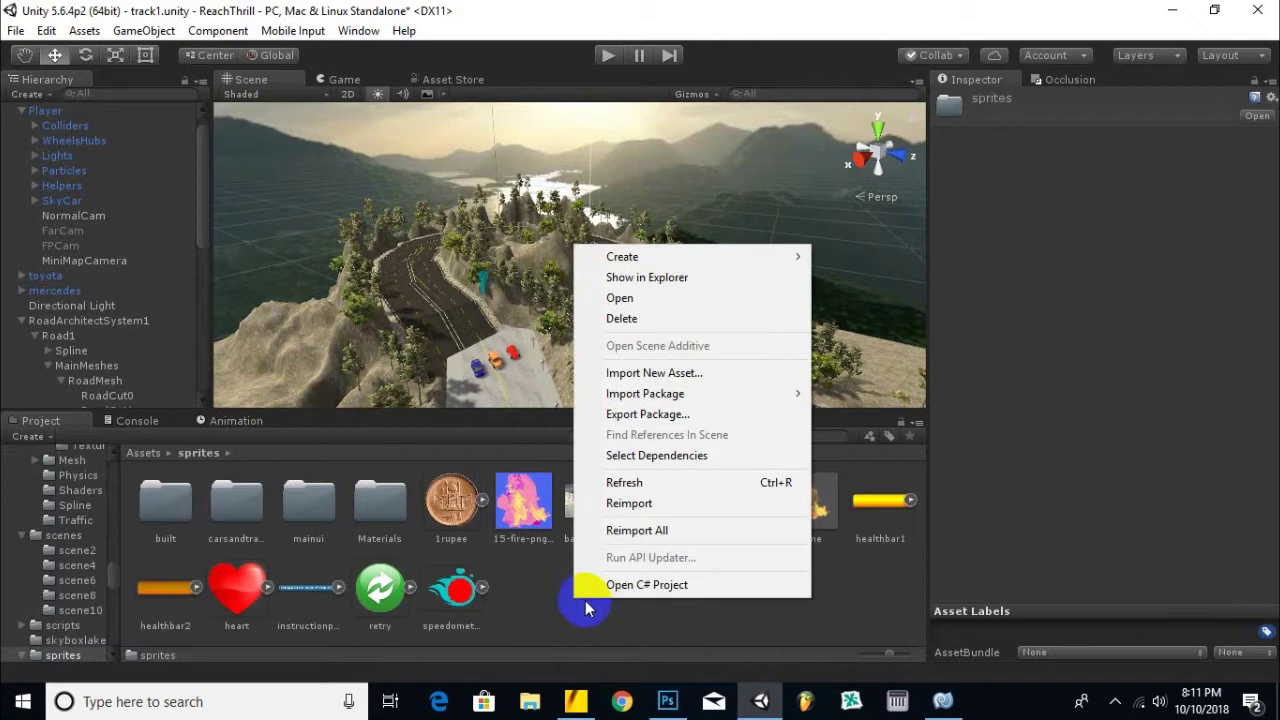
mouse_move(715, 263)
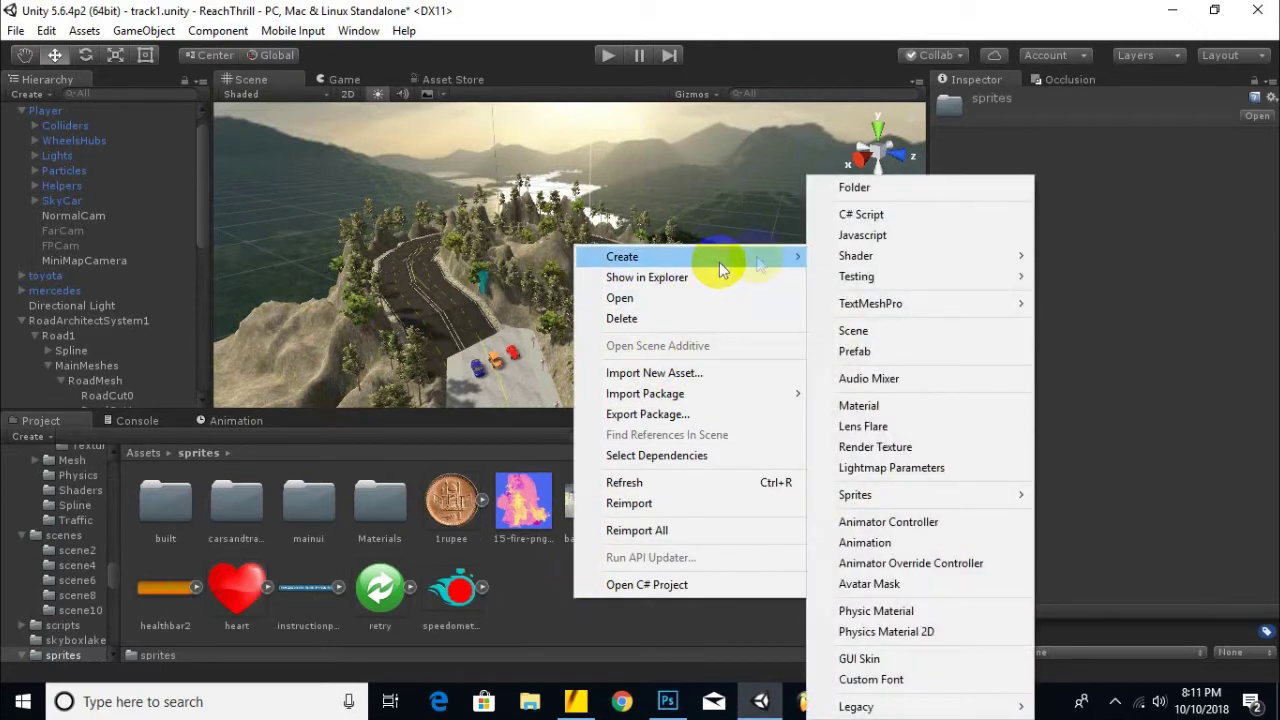
left_click(875, 450)
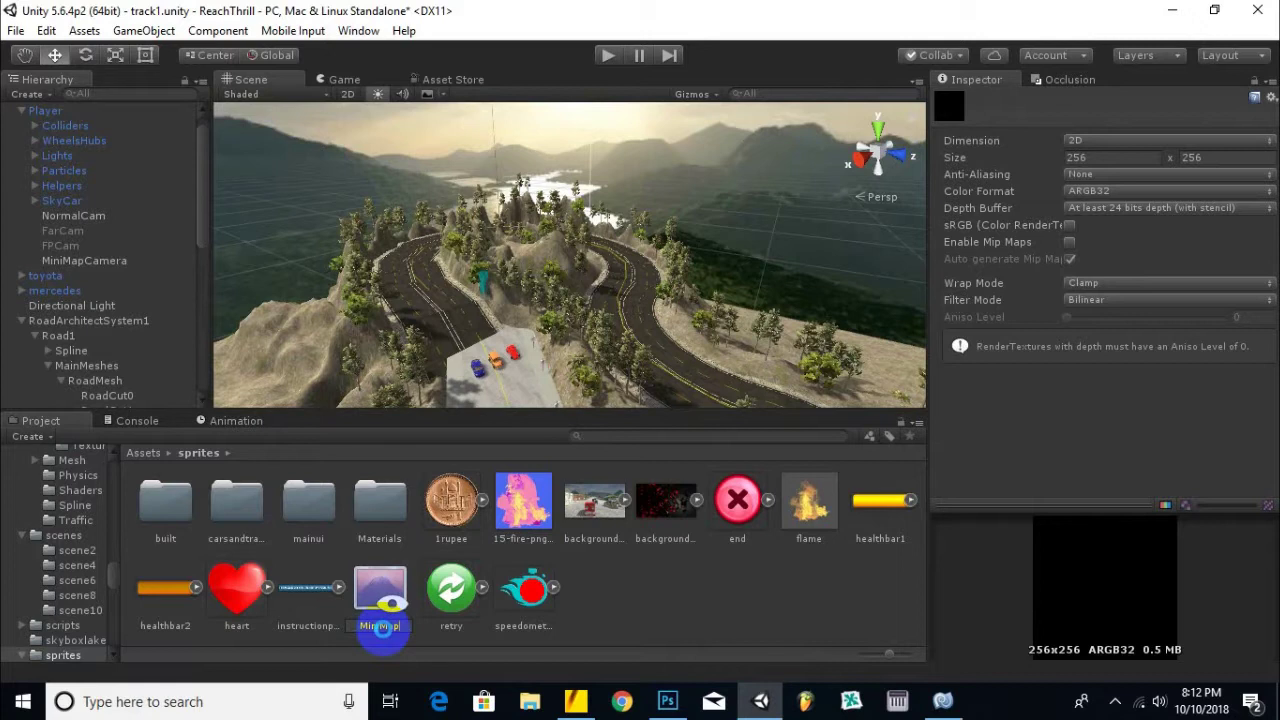
left_click(381, 630)
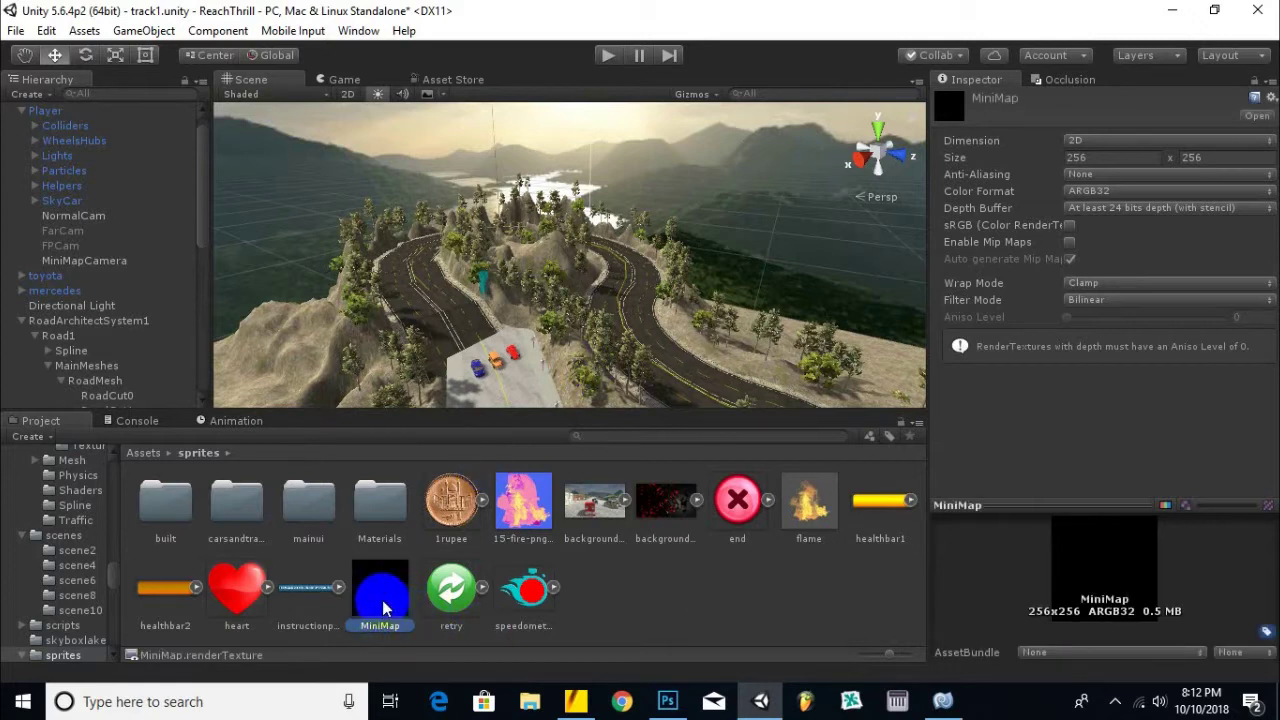
Assign the MiniMap render texture as the Target Texture of MiniMapCamera.
left_click(83, 262)
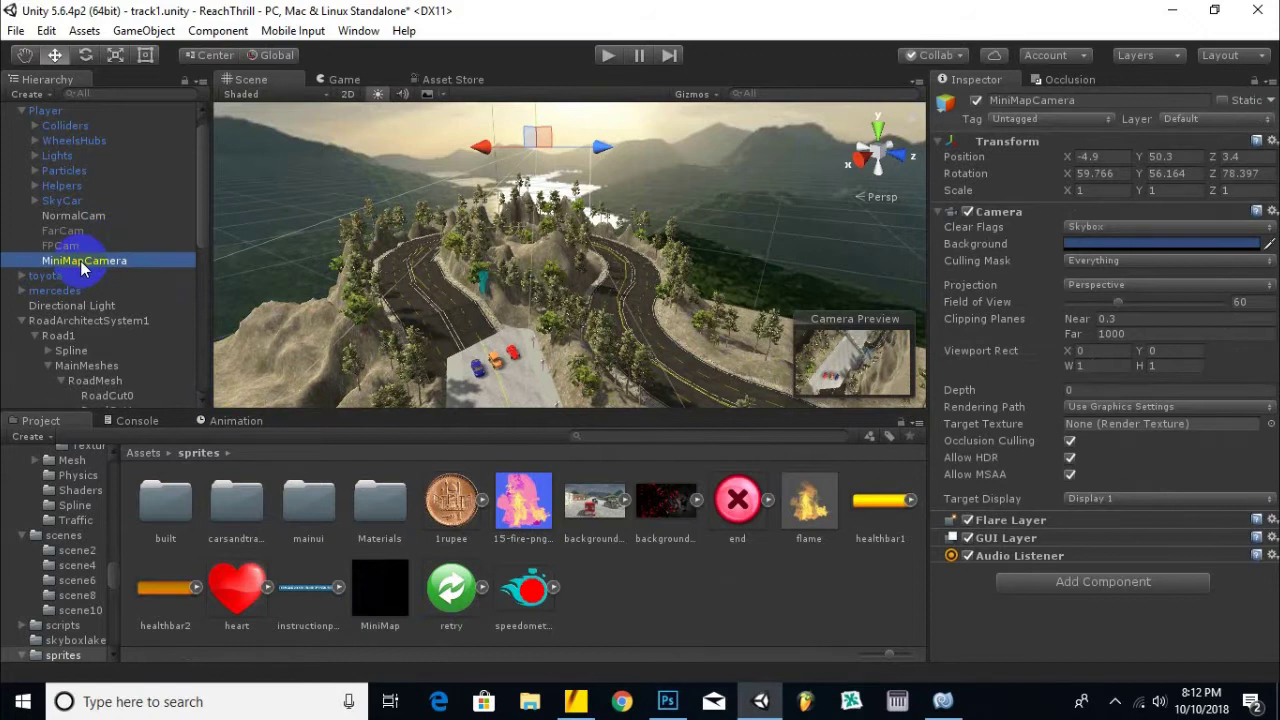
left_click_drag(380, 598, 1071, 424)
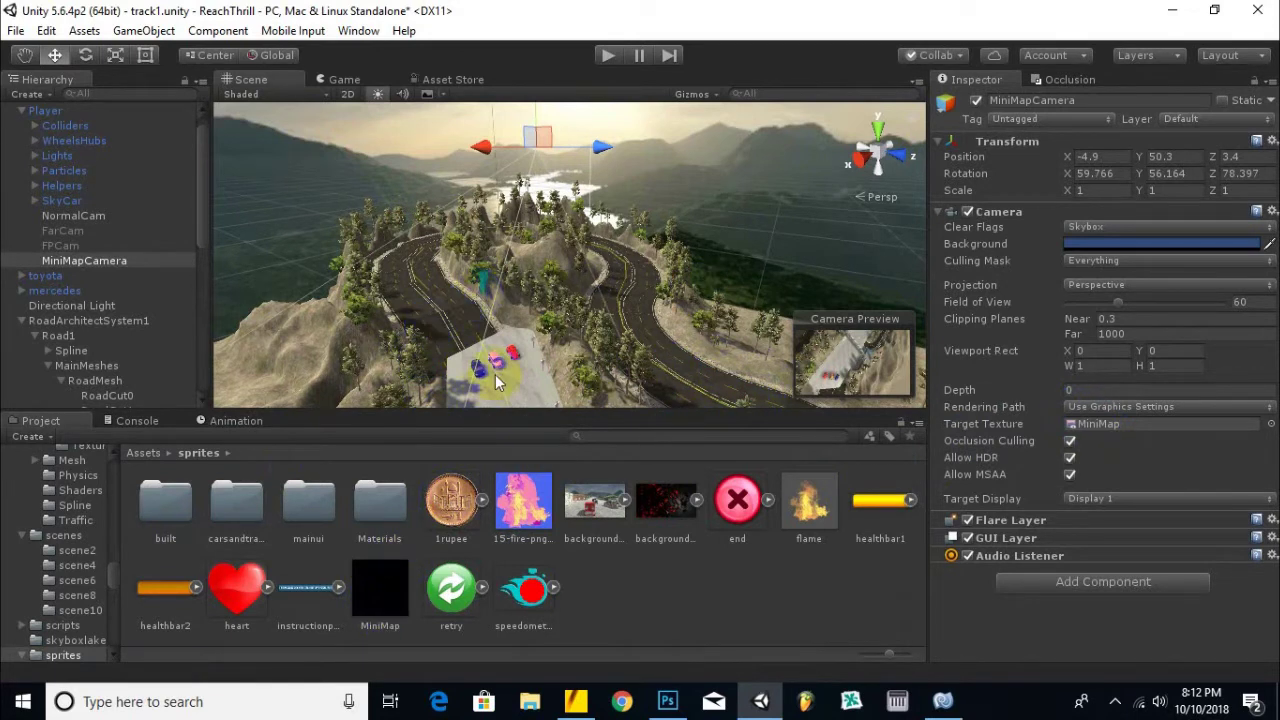
Examine the start area around the cars and the checkered gantry from several angles.
scroll(500, 370, "down", 3)
middle_click_drag(580, 361, 622, 249)
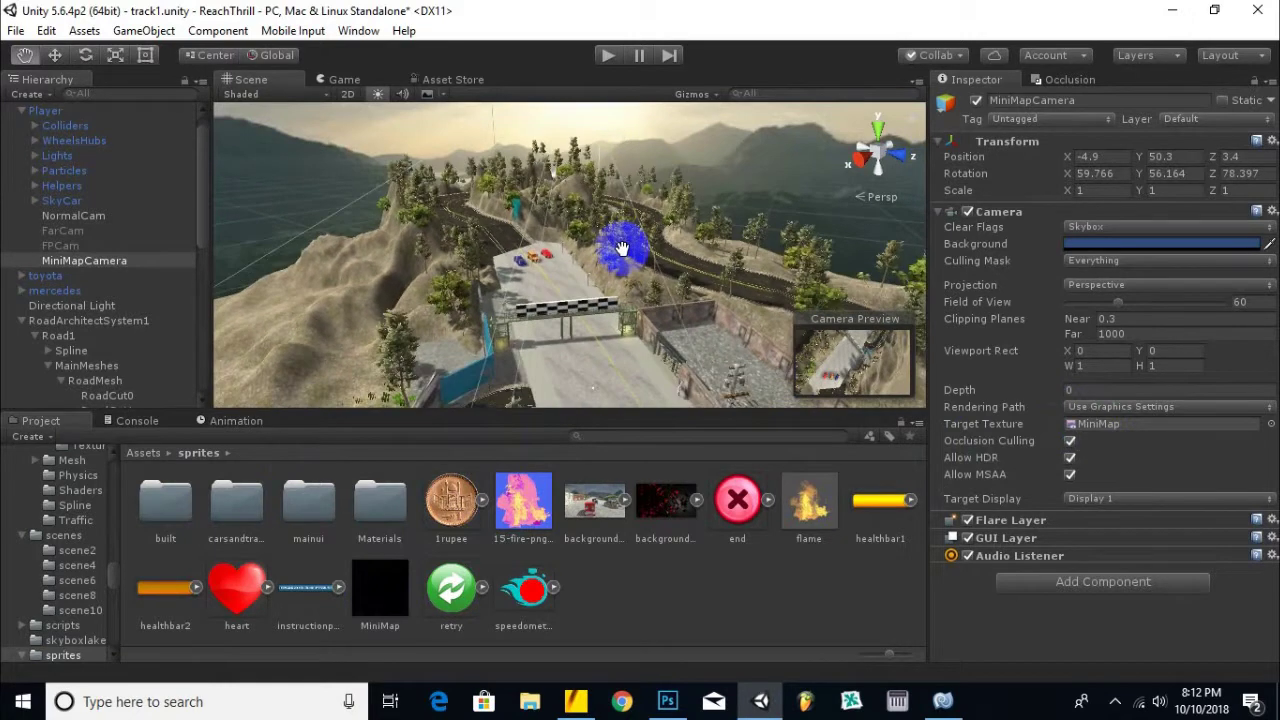
scroll(563, 312, "up", 1)
left_click_drag(563, 312, 698, 330, "alt")
scroll(518, 302, "up", 2)
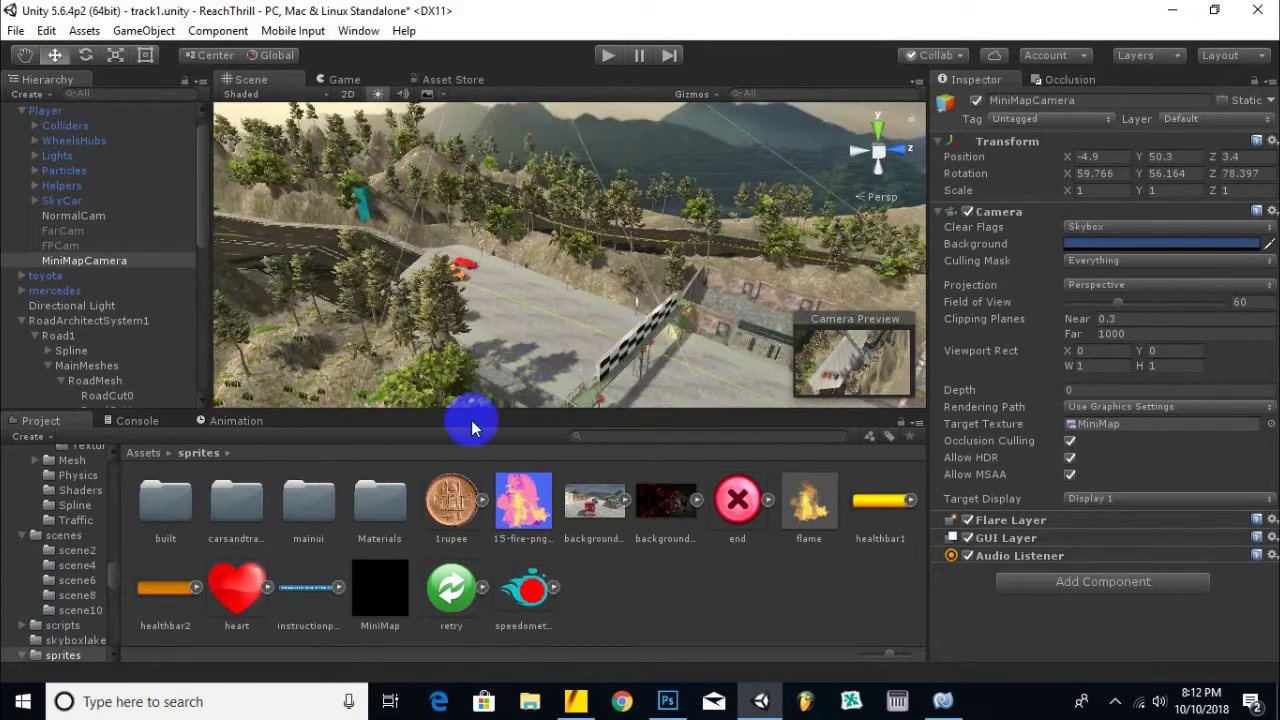
scroll(470, 294, "up", 2)
left_click_drag(474, 292, 600, 264, "alt")
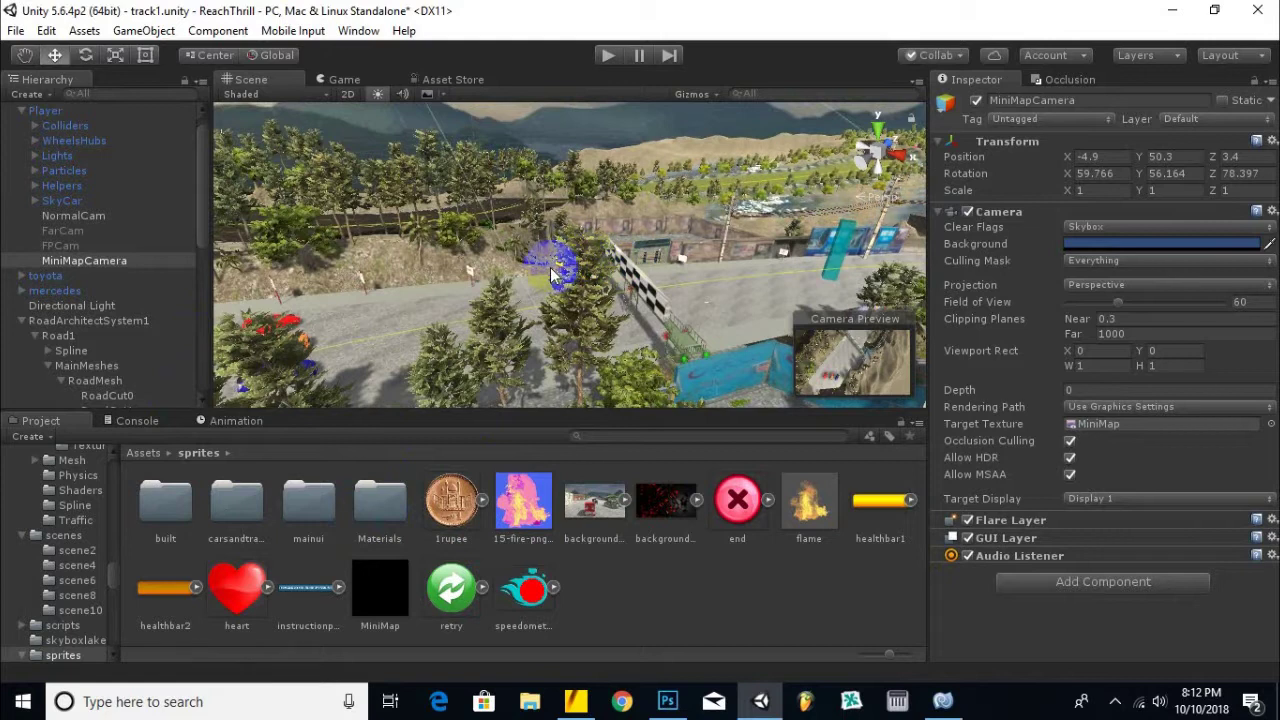
Add a Raw Image UI element to the scene's Canvas.
left_click_drag(305, 262, 394, 274, "alt")
scroll(100, 295, "down", 5)
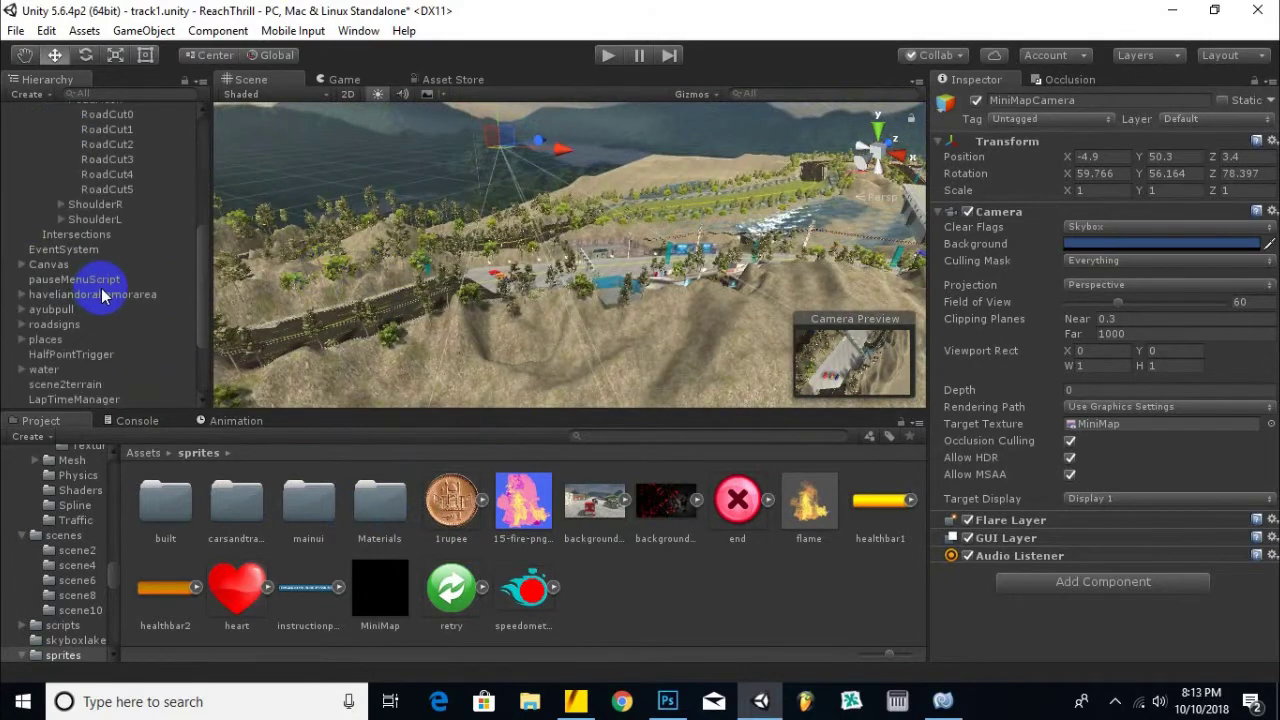
scroll(100, 295, "down", 2)
scroll(656, 252, "up", 5)
scroll(659, 252, "down", 5)
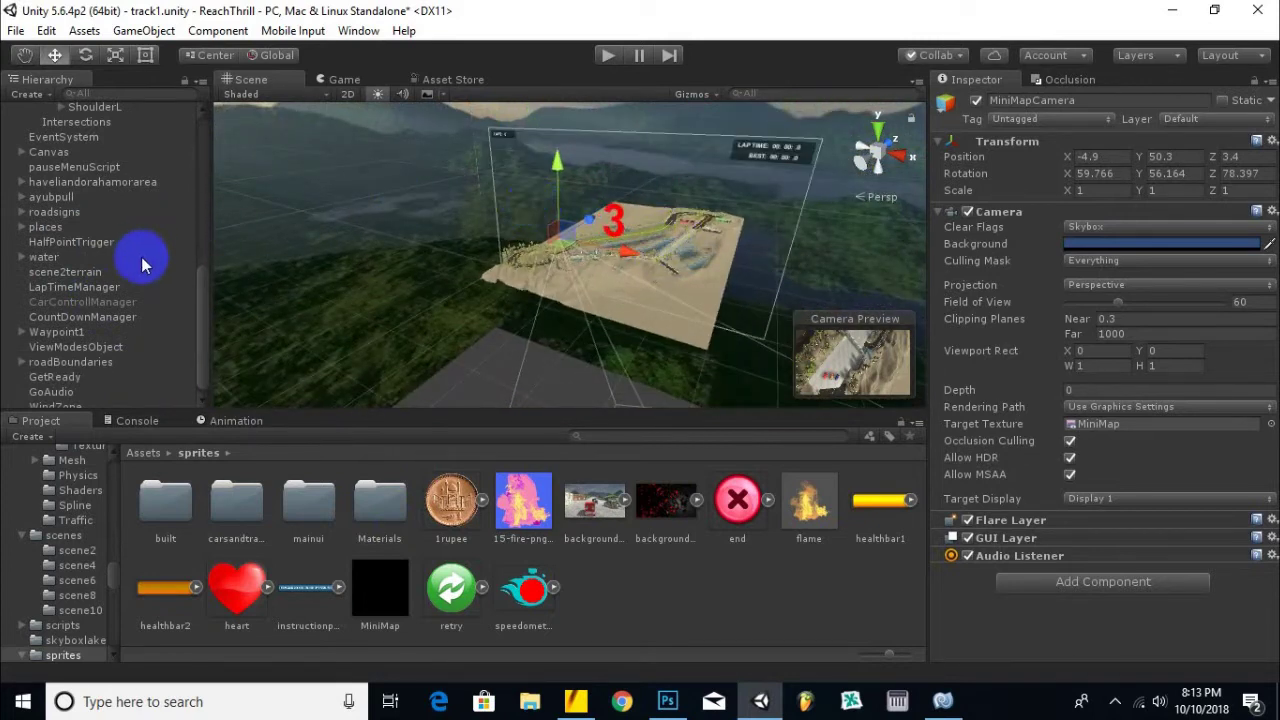
left_click(28, 94)
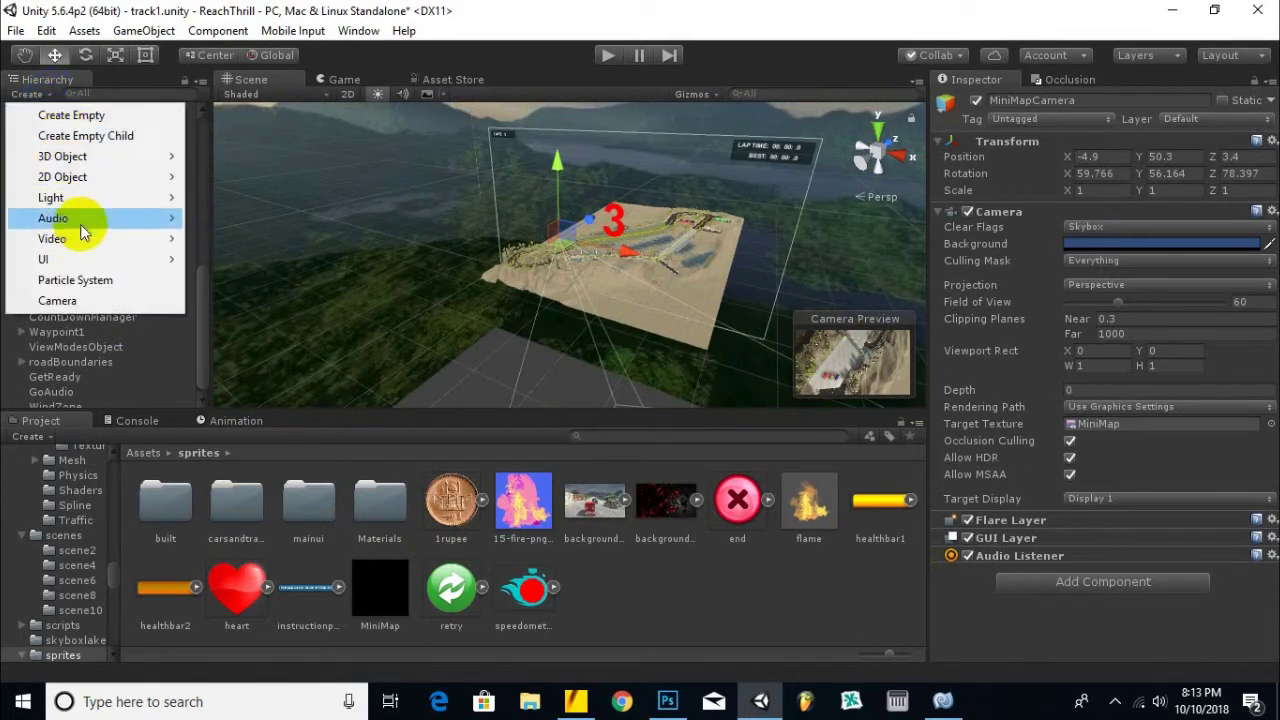
mouse_move(117, 163)
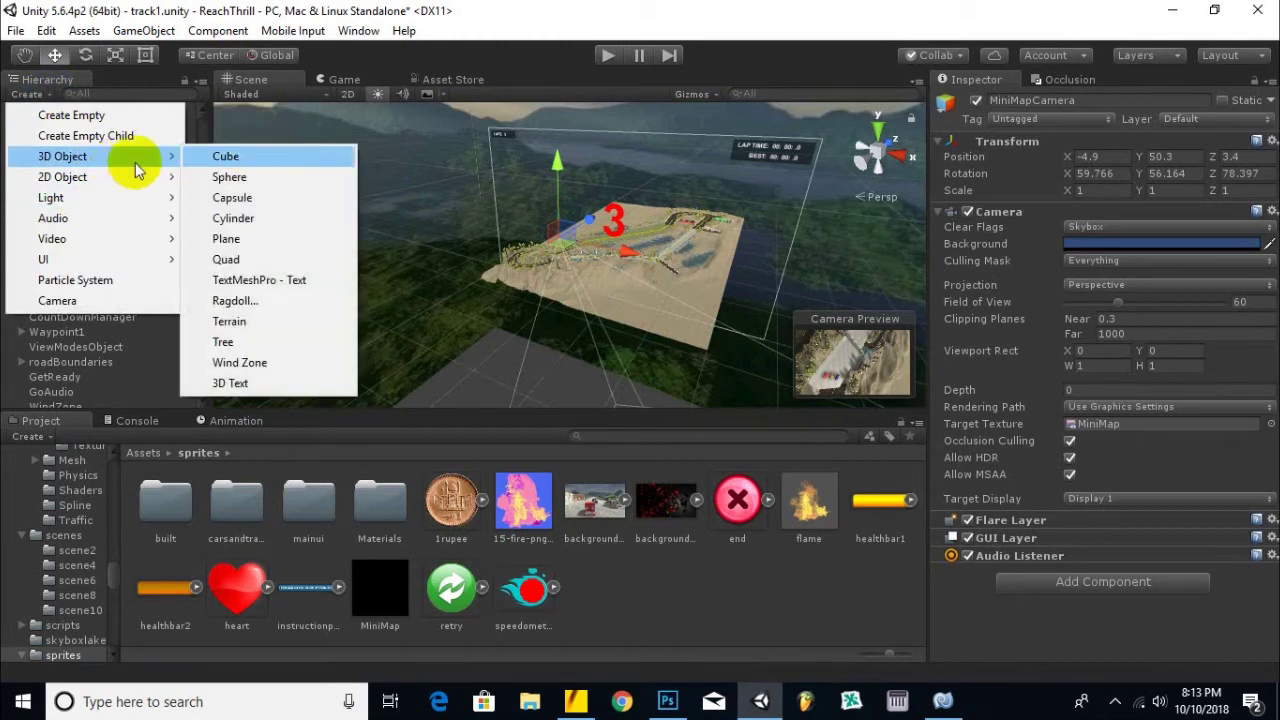
mouse_move(87, 258)
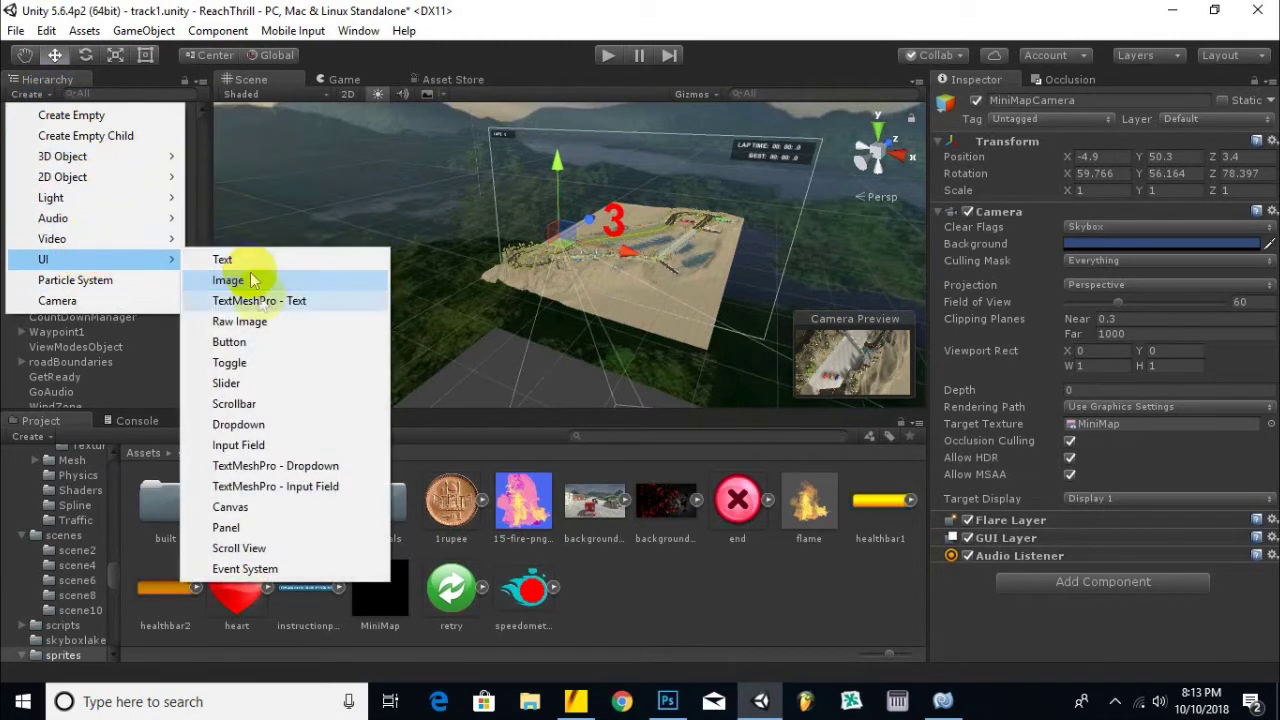
left_click(266, 330)
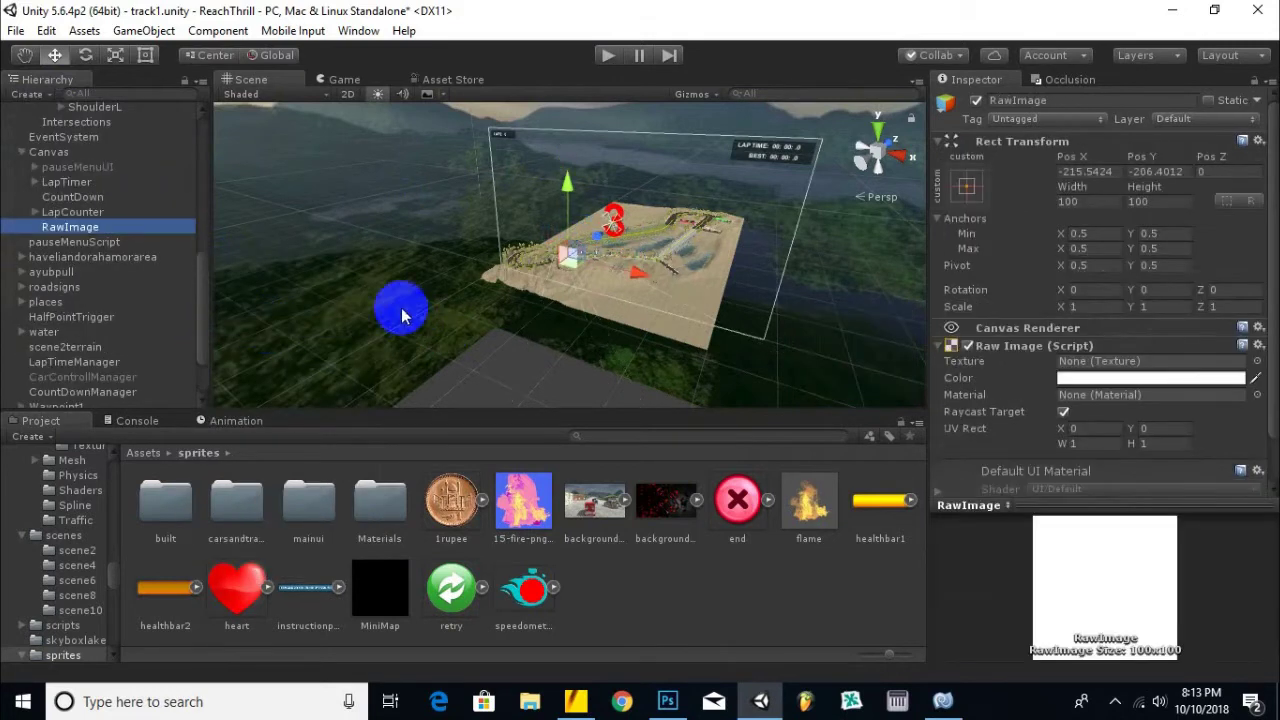
Set the raw image's width and height to 200.
left_click(1098, 200)
type("200")
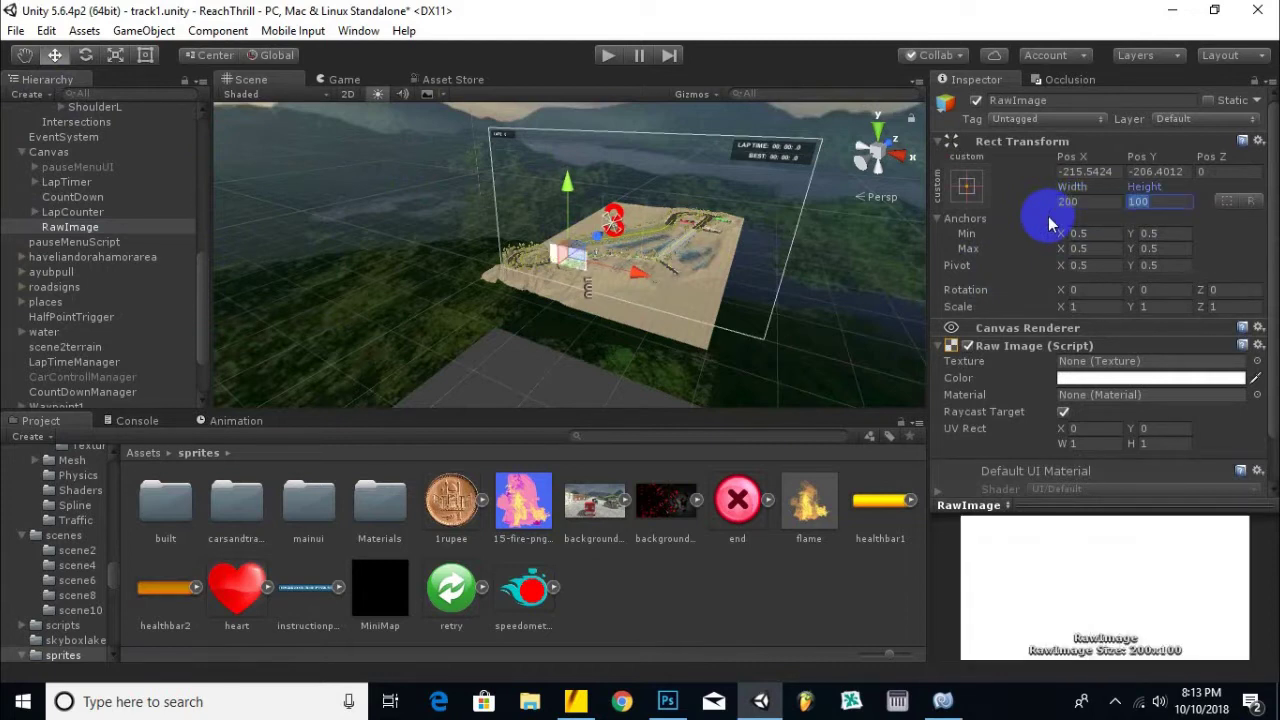
type("200")
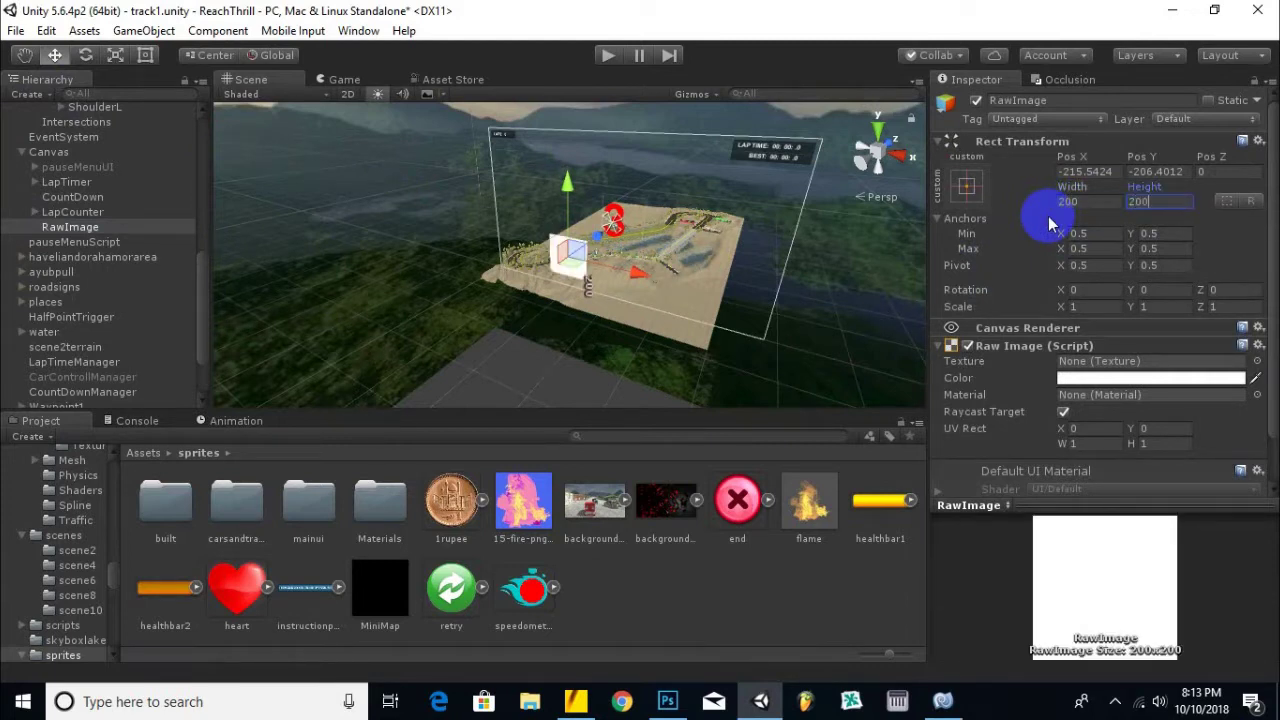
Move the raw image toward the lower-right corner of the canvas, to about X 526, Y -247.
left_click_drag(640, 283, 745, 295)
scroll(744, 297, "up", 2)
middle_click_drag(744, 297, 750, 260)
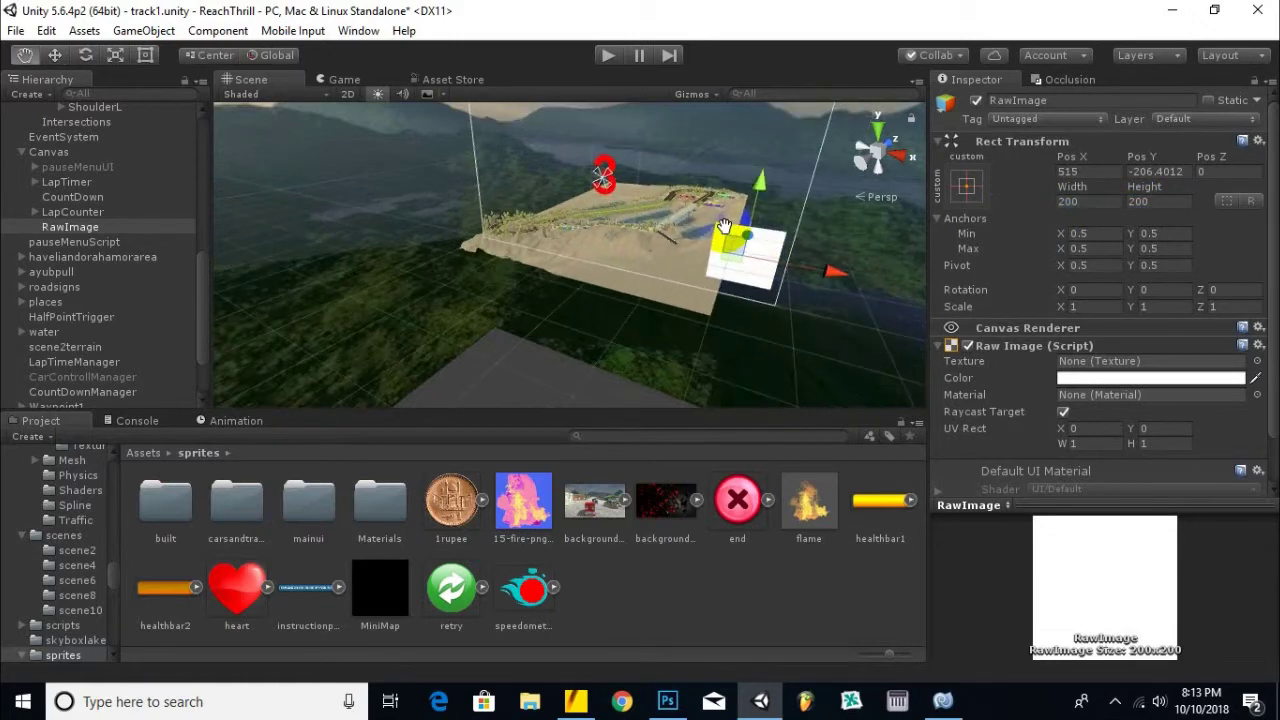
left_click_drag(764, 192, 758, 201)
left_click_drag(826, 275, 833, 283)
left_click_drag(768, 210, 768, 215)
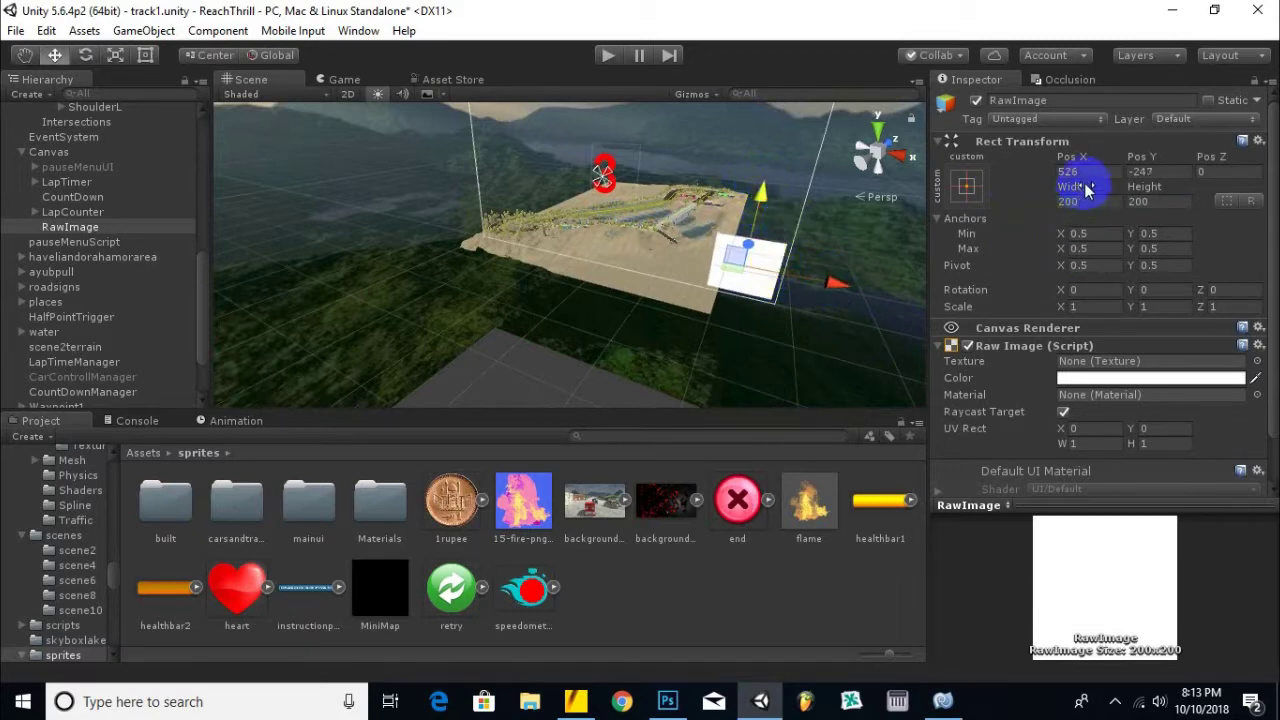
Reduce the raw image's width and height to 120.
left_click(1093, 204)
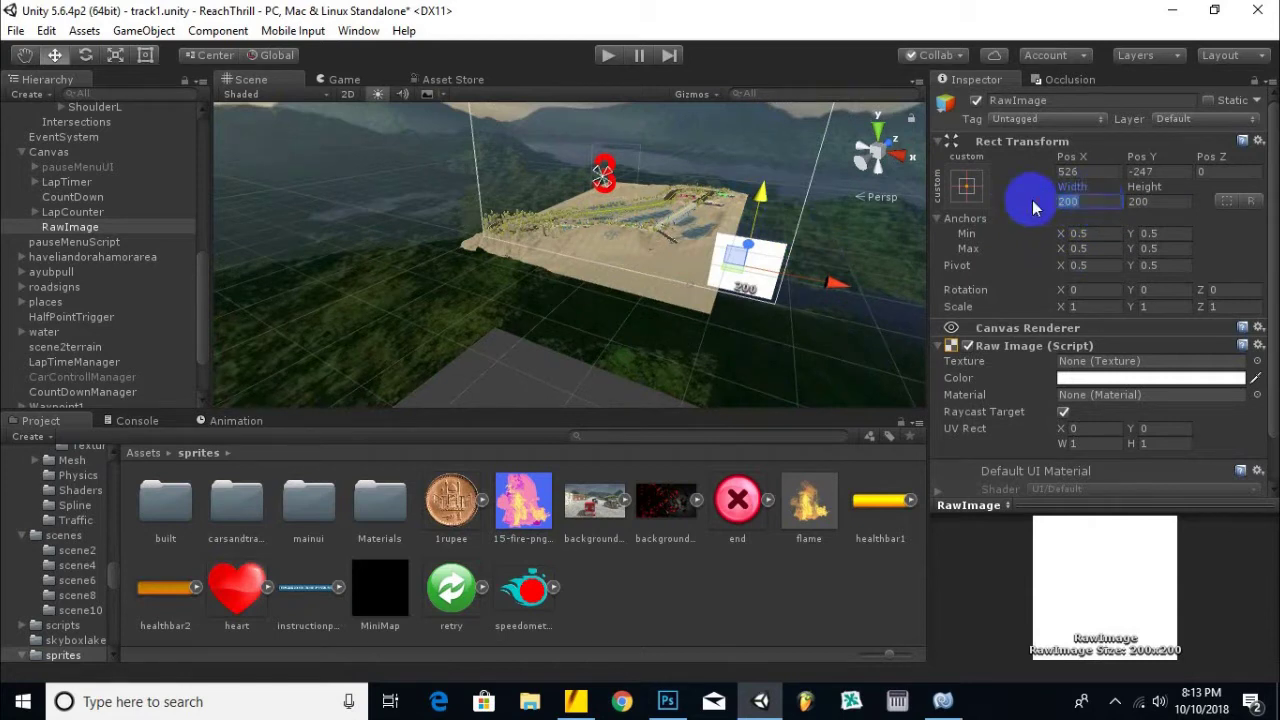
type("1")
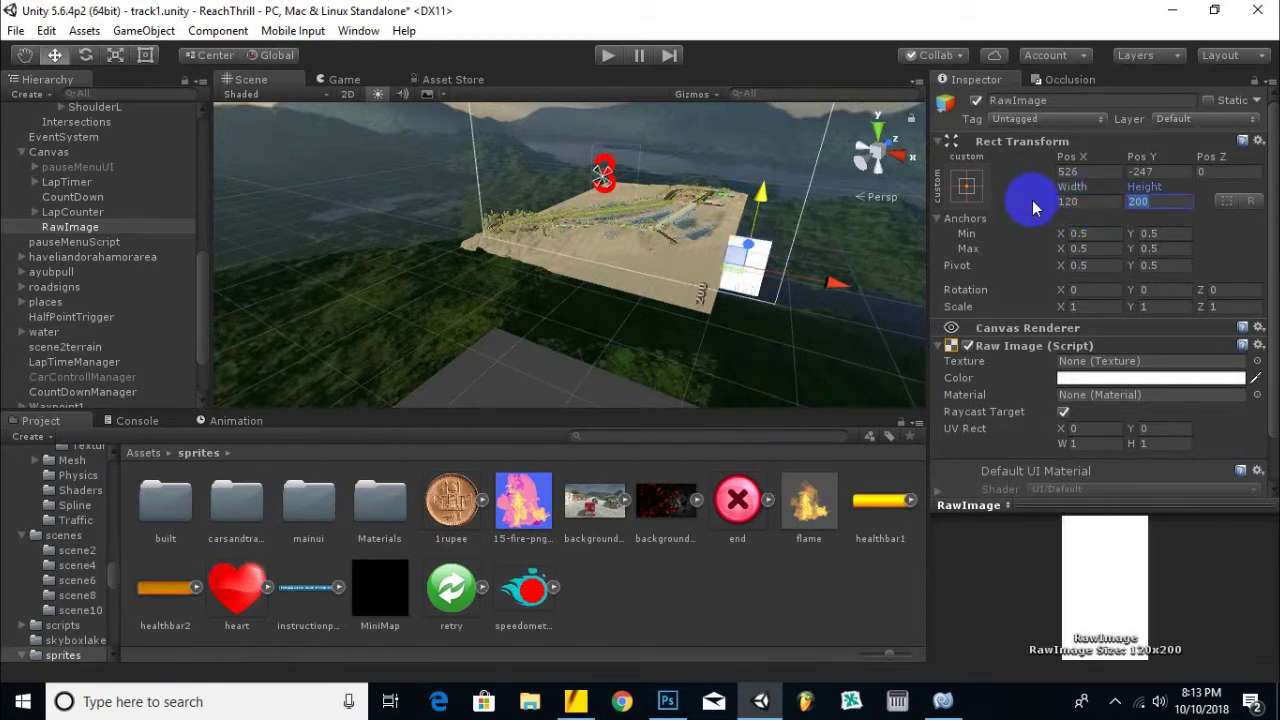
type("120")
Move the resized raw image closer into the canvas's lower-right corner, to about X 572, Y -288.
scroll(782, 272, "up", 2)
middle_click_drag(778, 264, 736, 208)
left_click_drag(817, 228, 827, 230)
left_click_drag(758, 146, 760, 163)
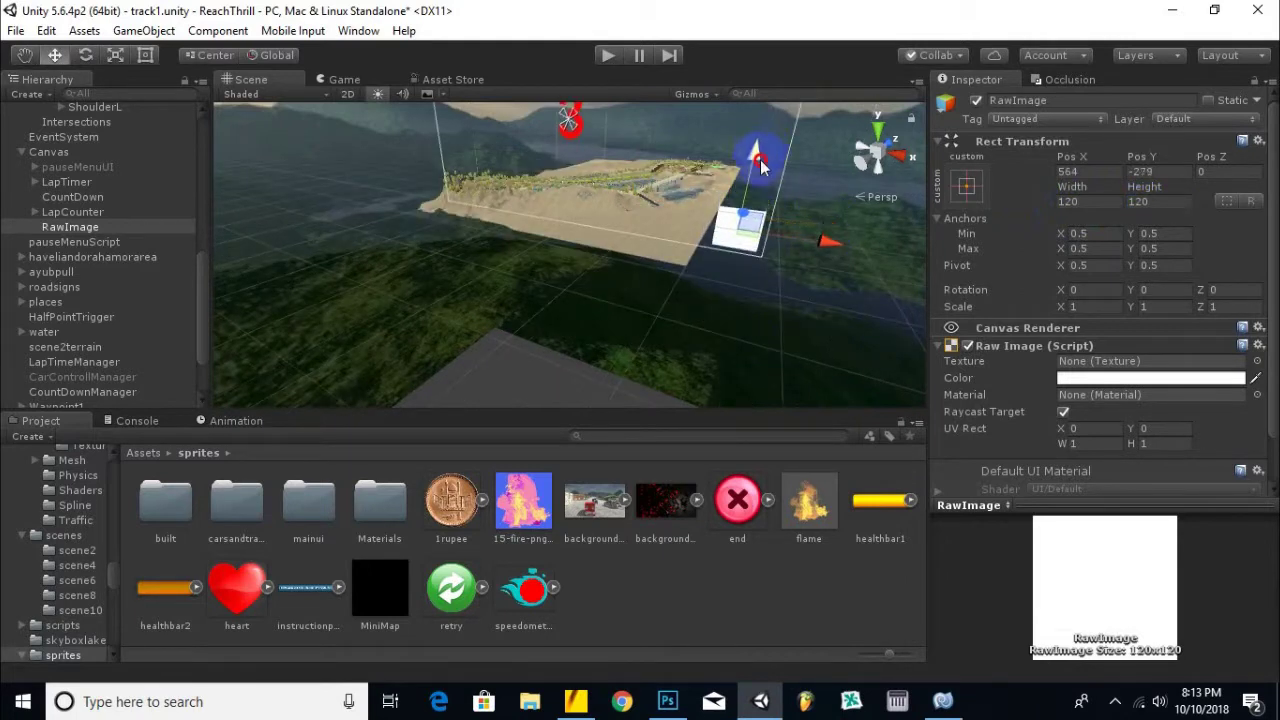
left_click(846, 236)
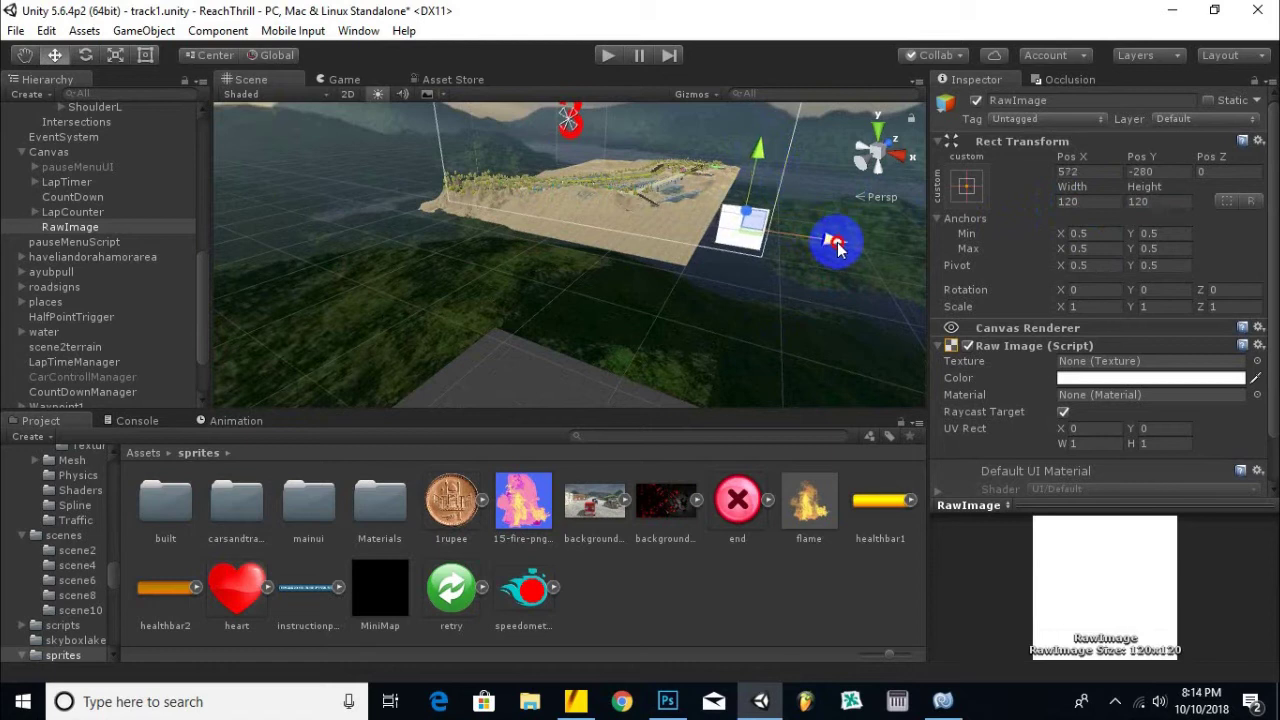
left_click_drag(758, 154, 758, 152)
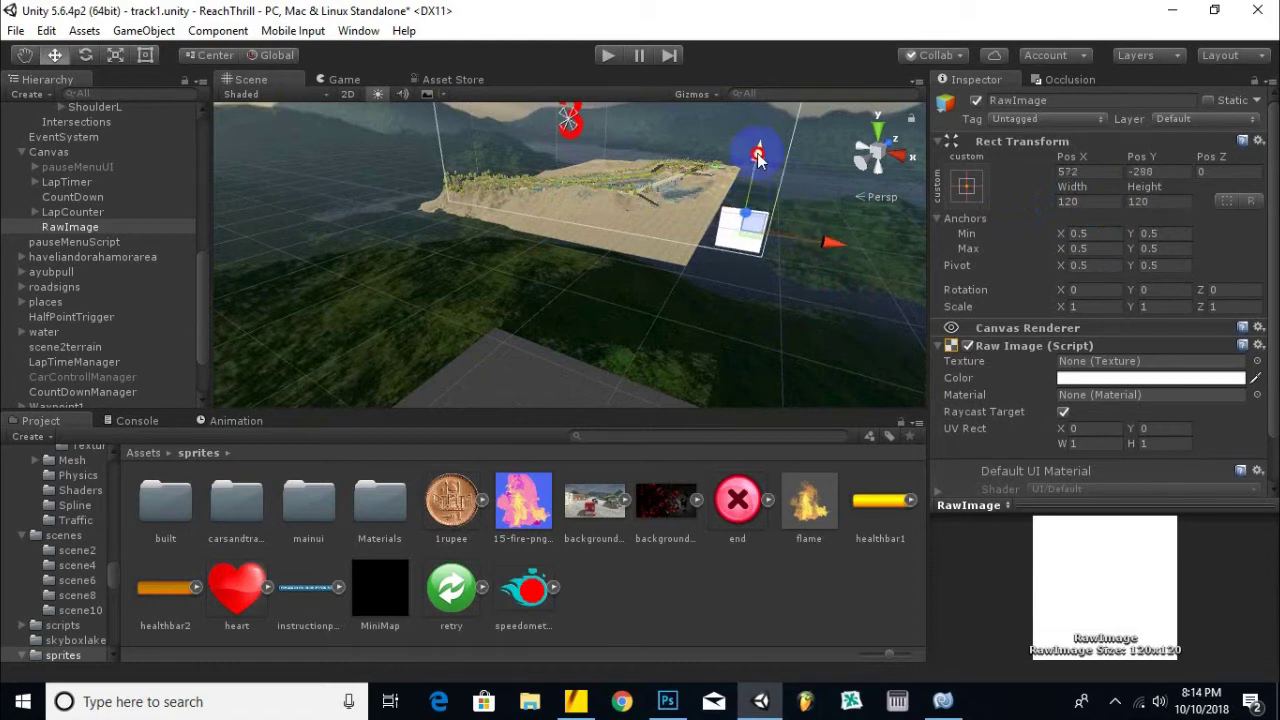
Anchor the raw image to the bottom-right of the canvas, keeping its place.
left_click(966, 186)
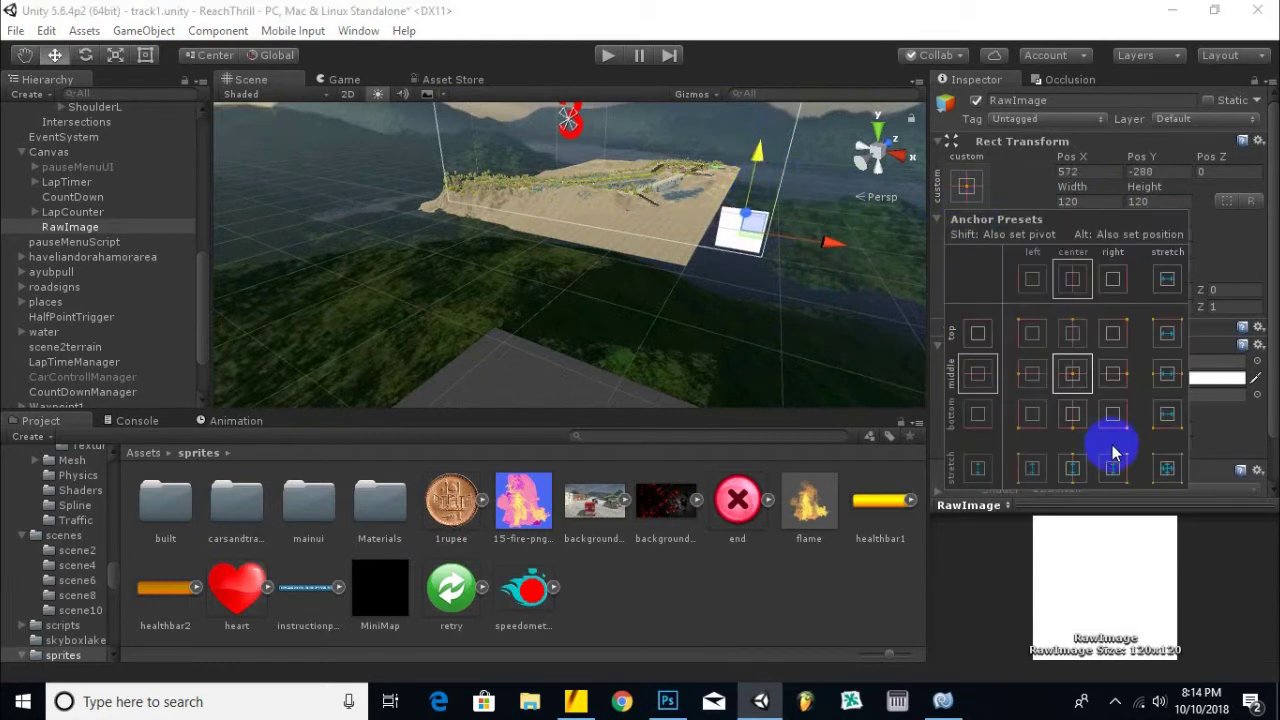
left_click(1114, 416)
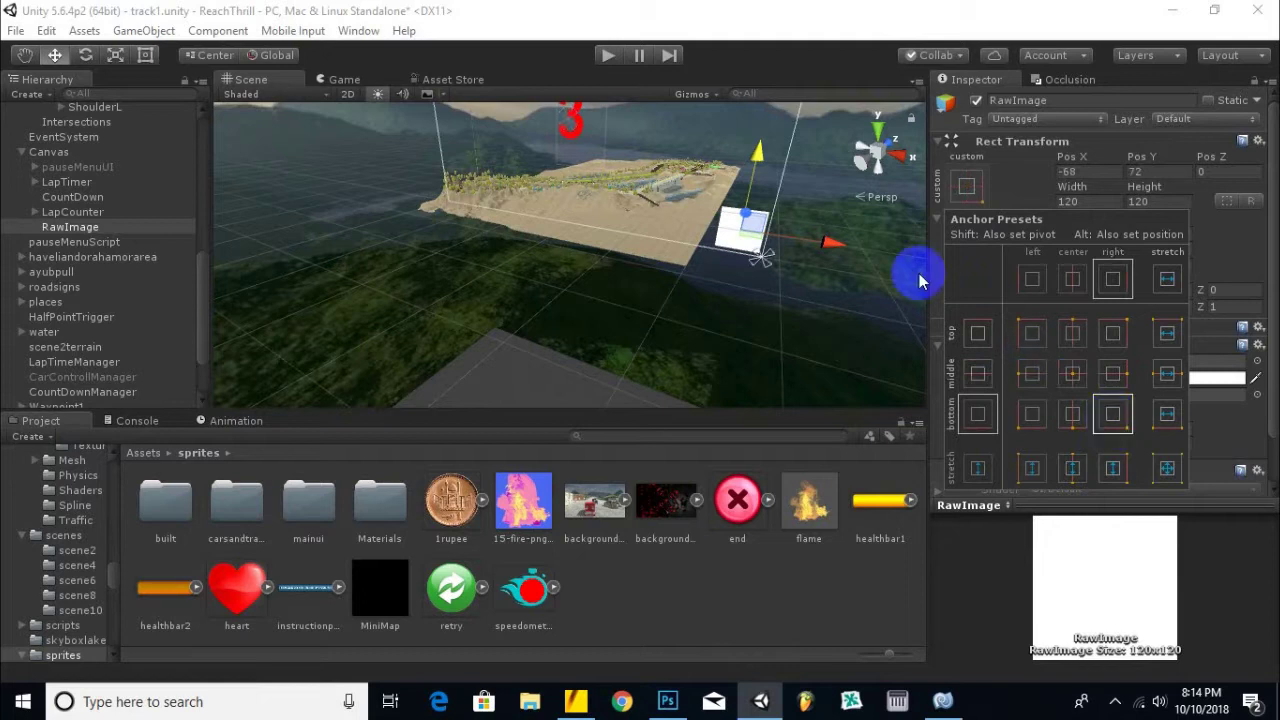
left_click(799, 20)
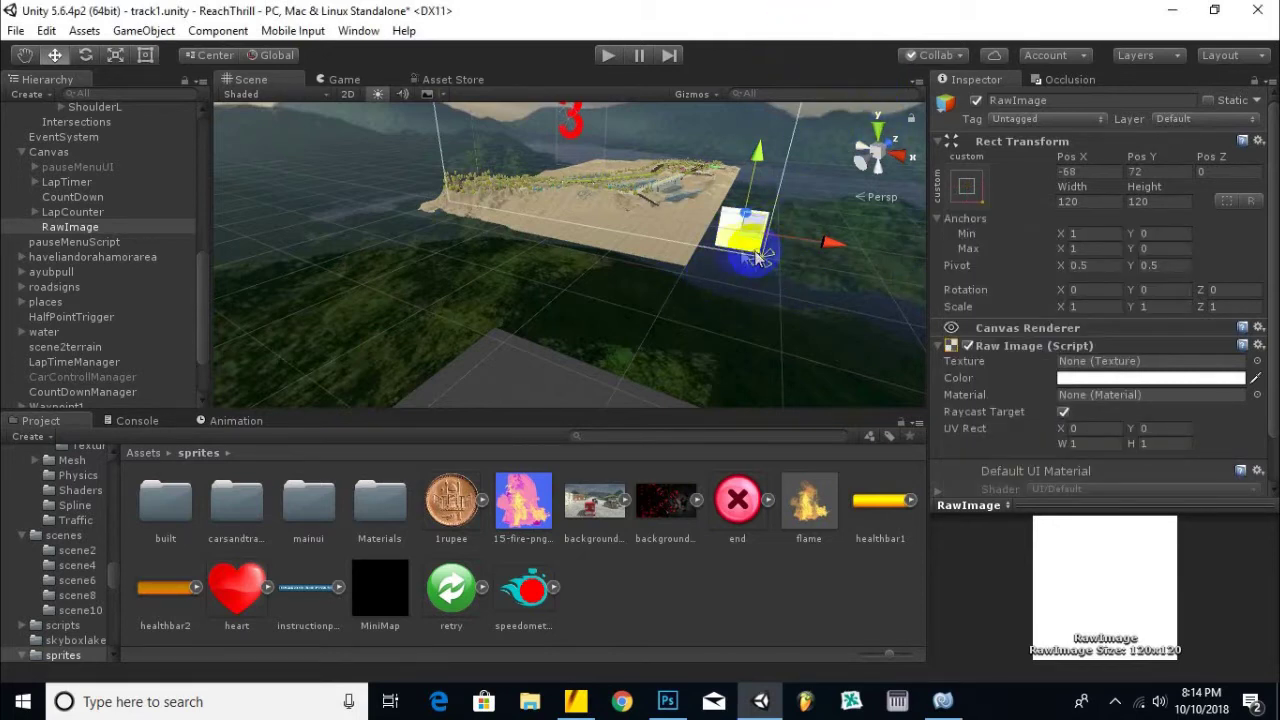
Rename the raw image as minimapbackground.
left_click(68, 229)
right_click(68, 233)
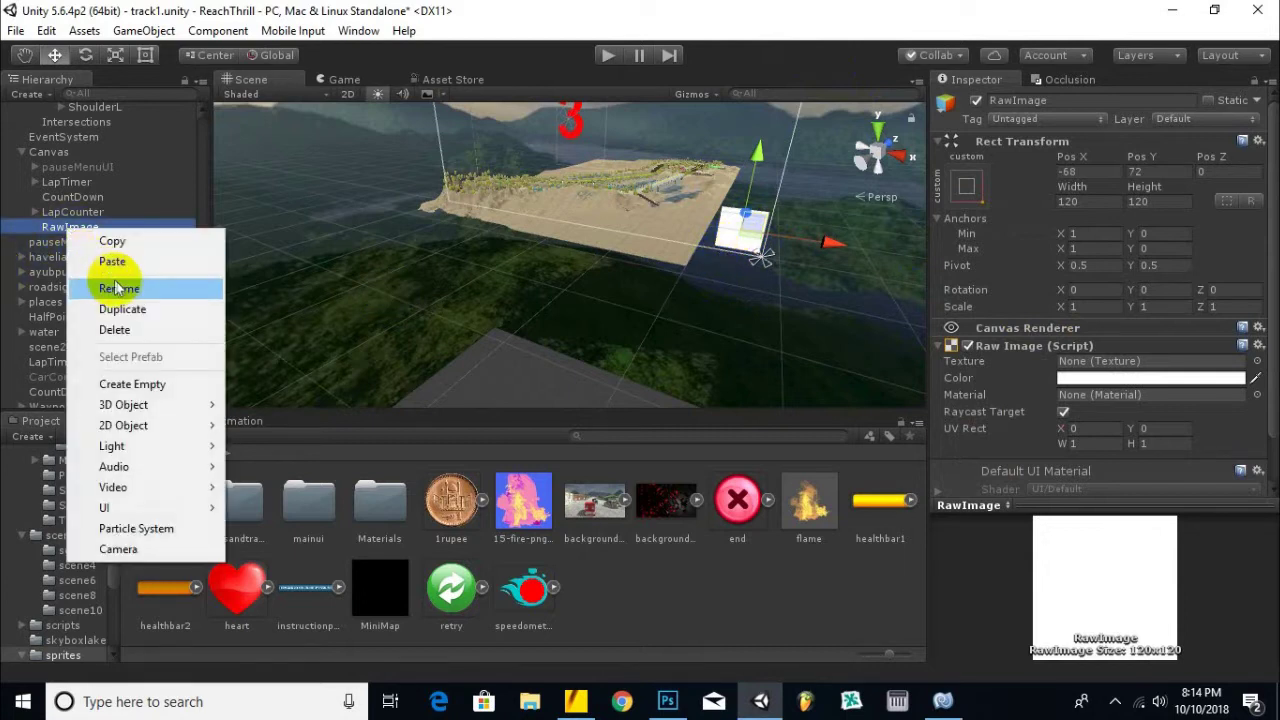
left_click(122, 290)
type("min")
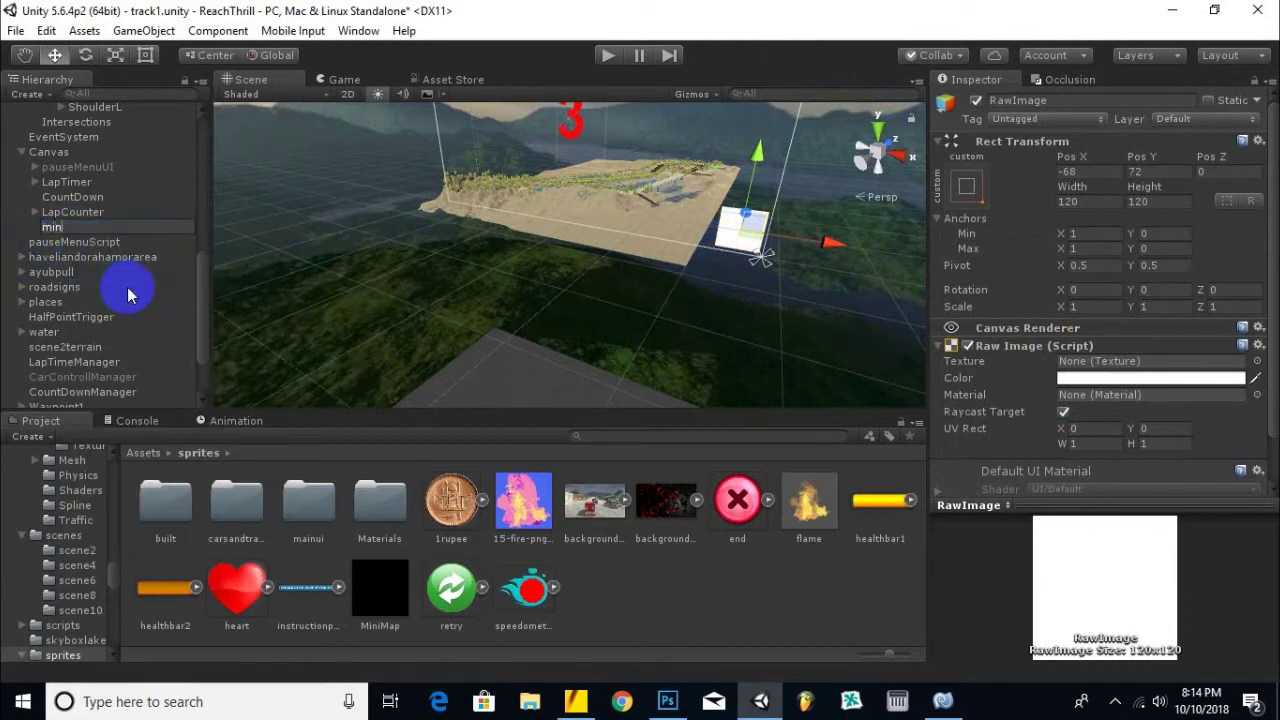
type("imapbackground")
key("Return")
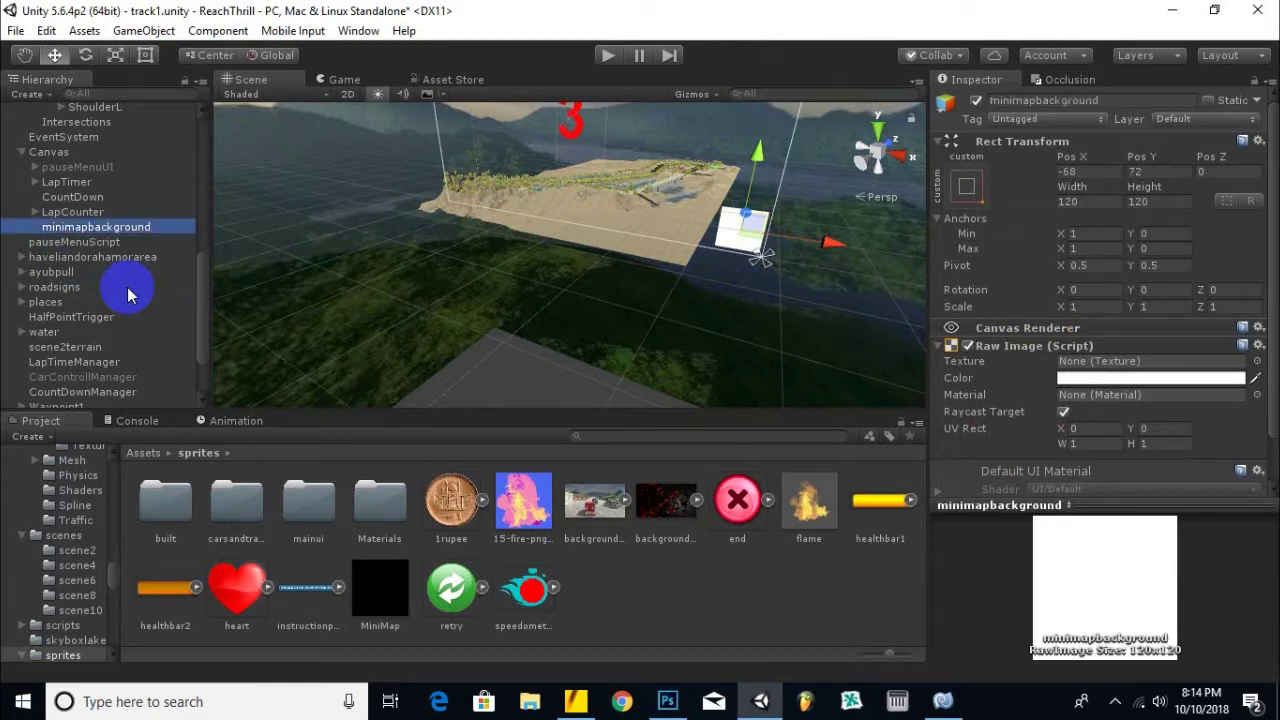
Duplicate minimapbackground as a child of the original and name the copy rendercamera.
key("ctrl+d")
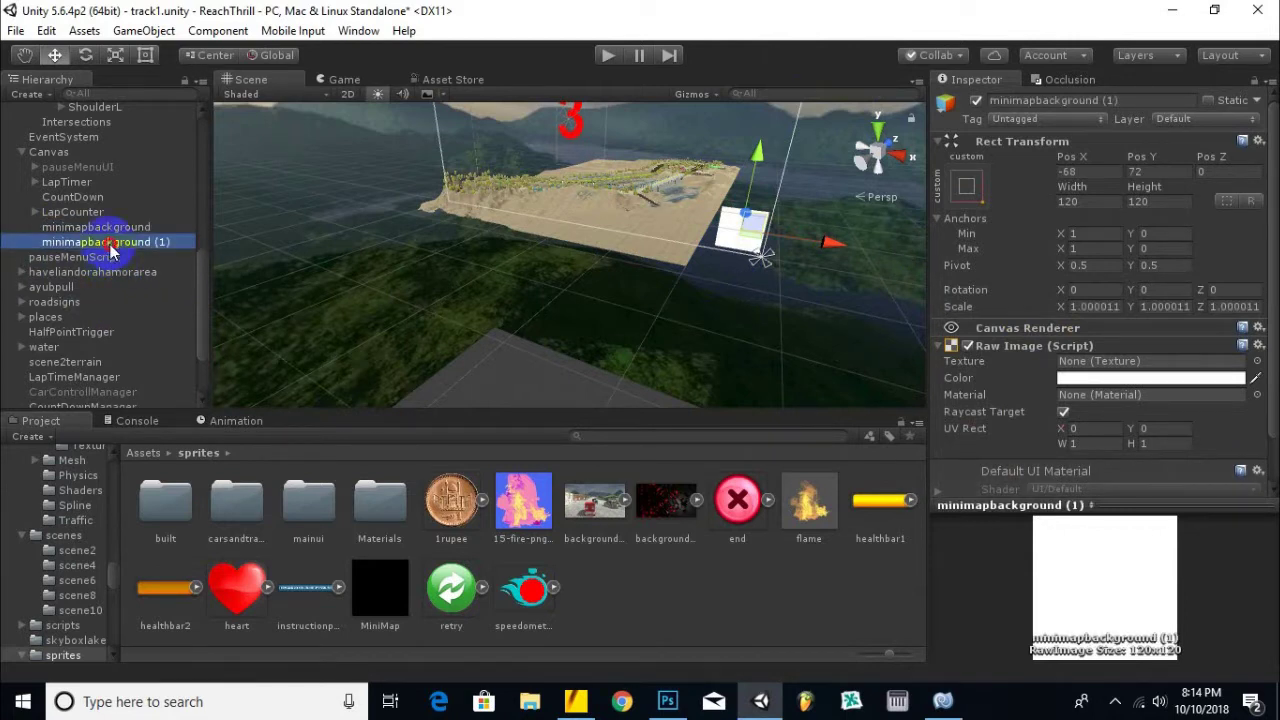
left_click_drag(140, 235, 140, 233)
right_click(86, 240)
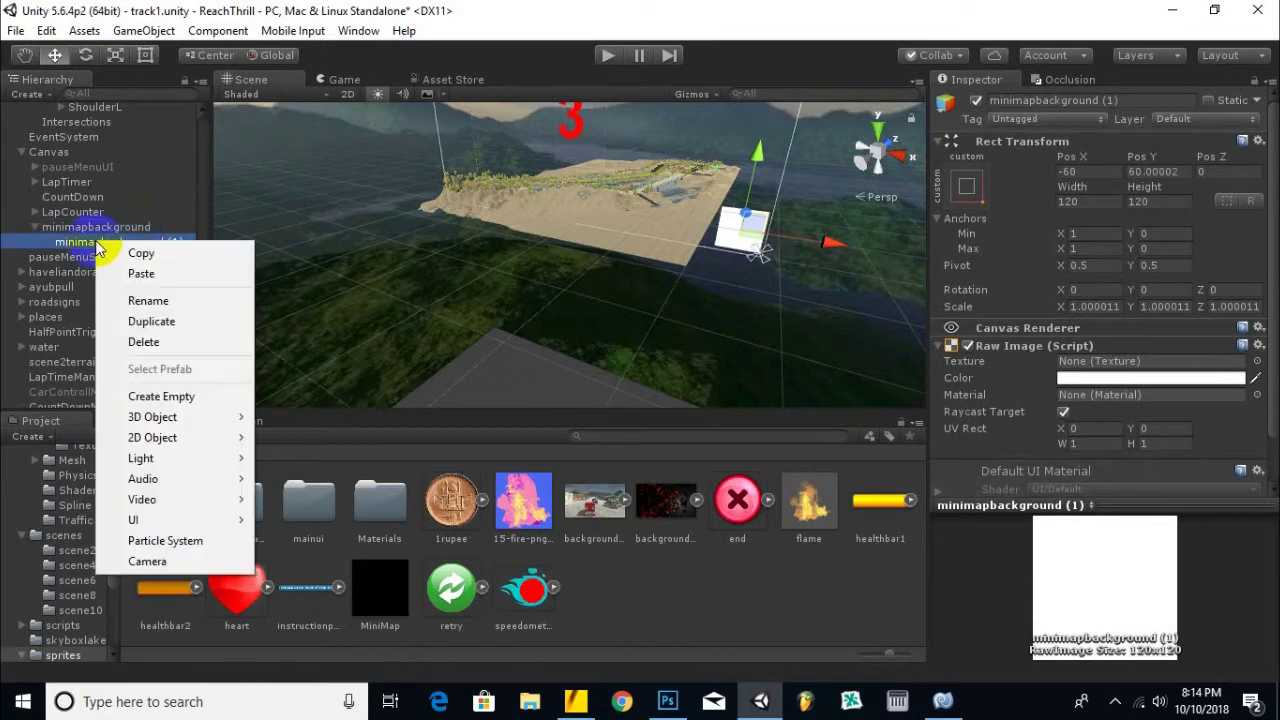
left_click(162, 300)
type("r")
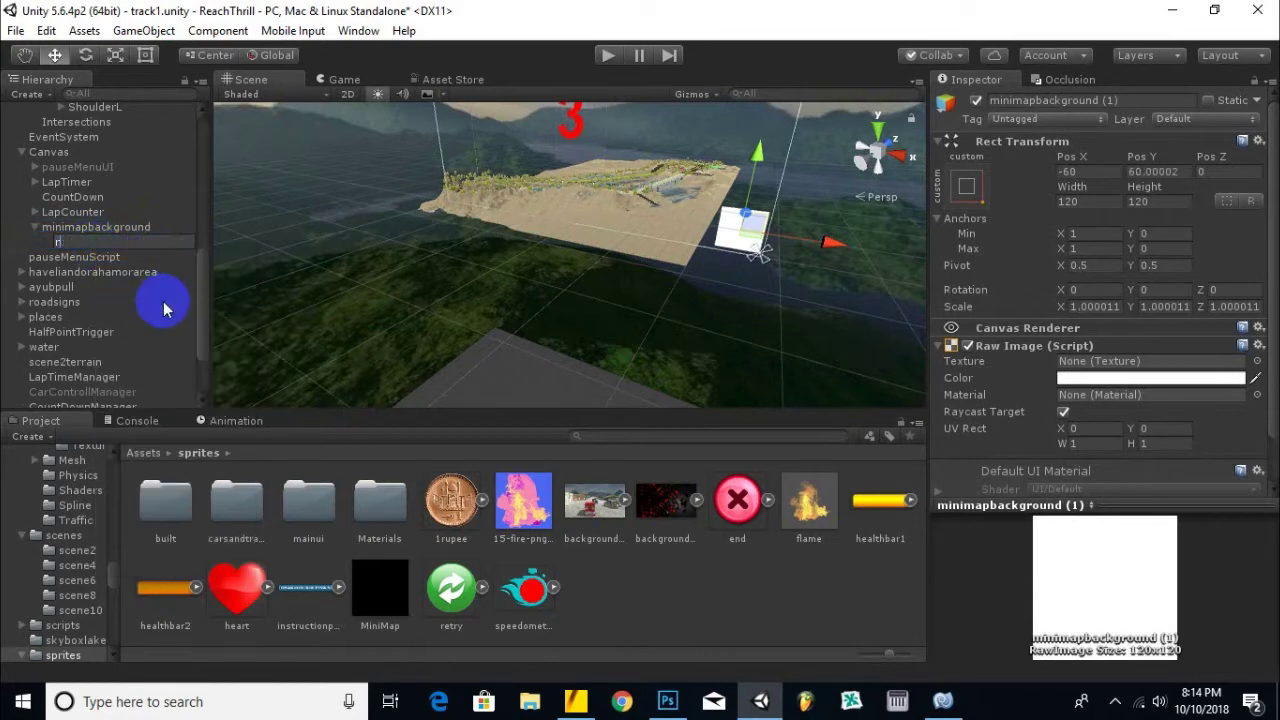
type("endercamera")
key("Return")
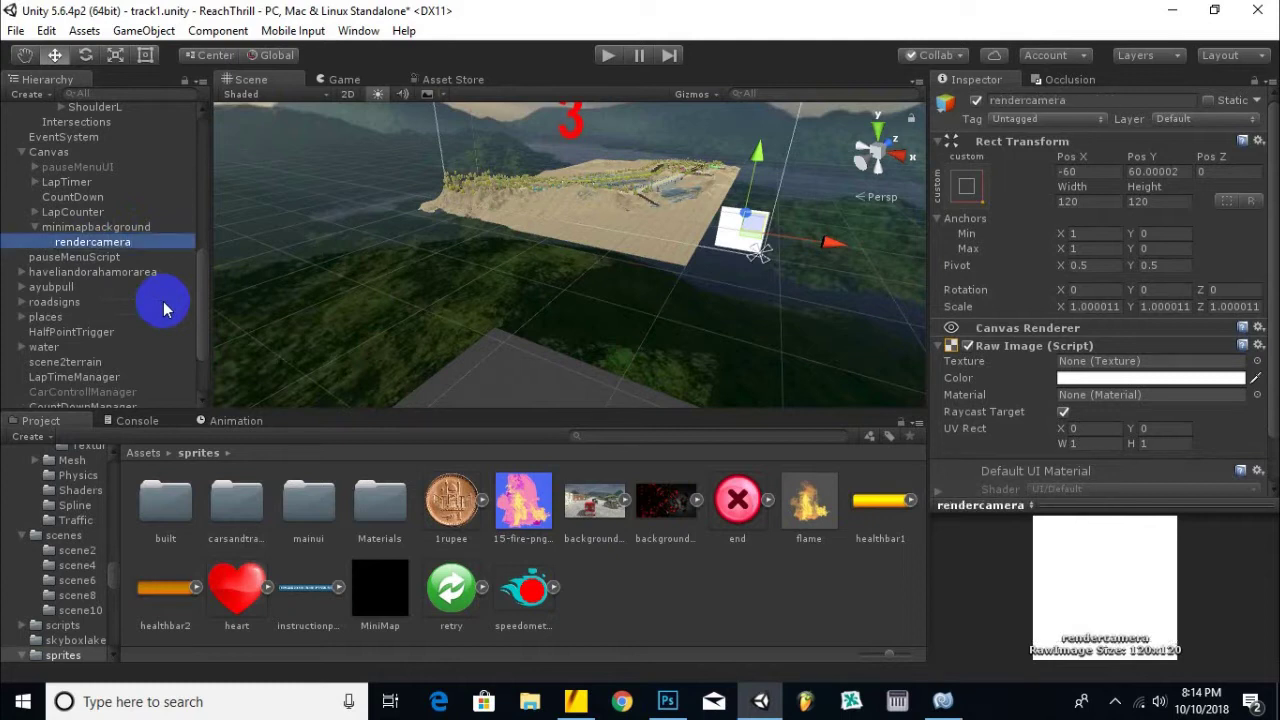
Set the width and height of rendercamera to 116.
left_click(1068, 202)
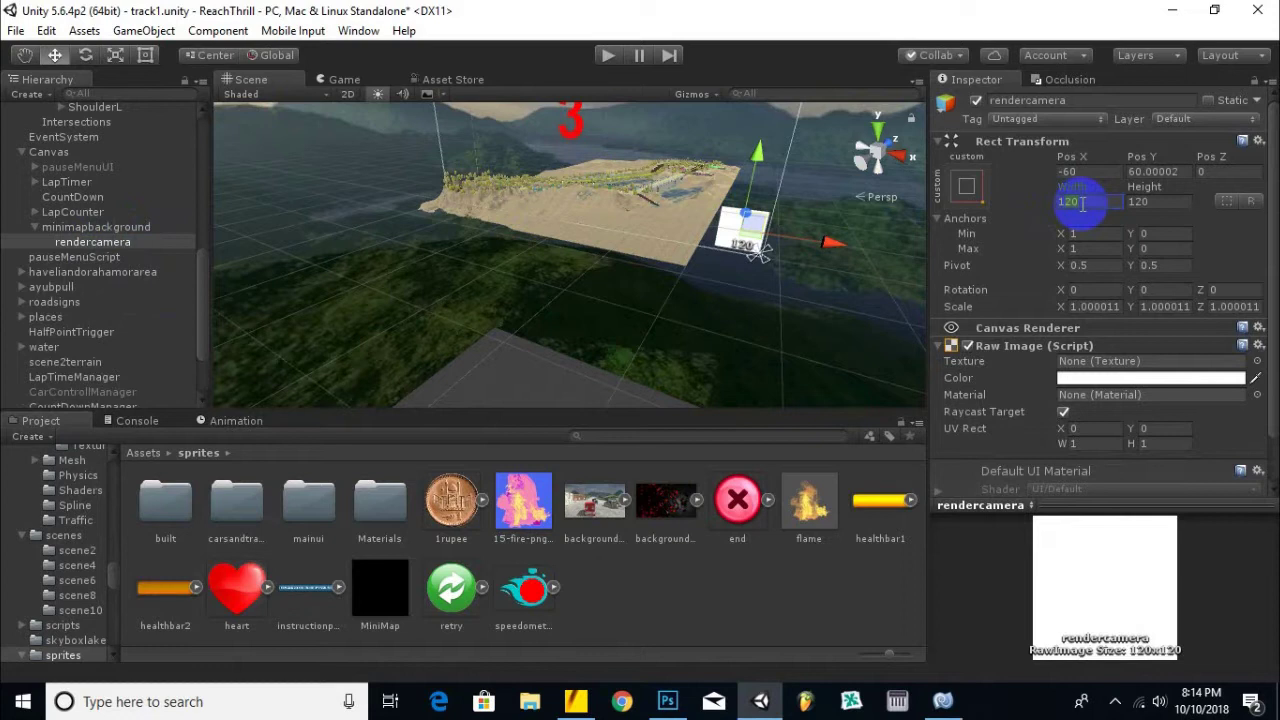
type("116")
left_click(1137, 203)
type("116")
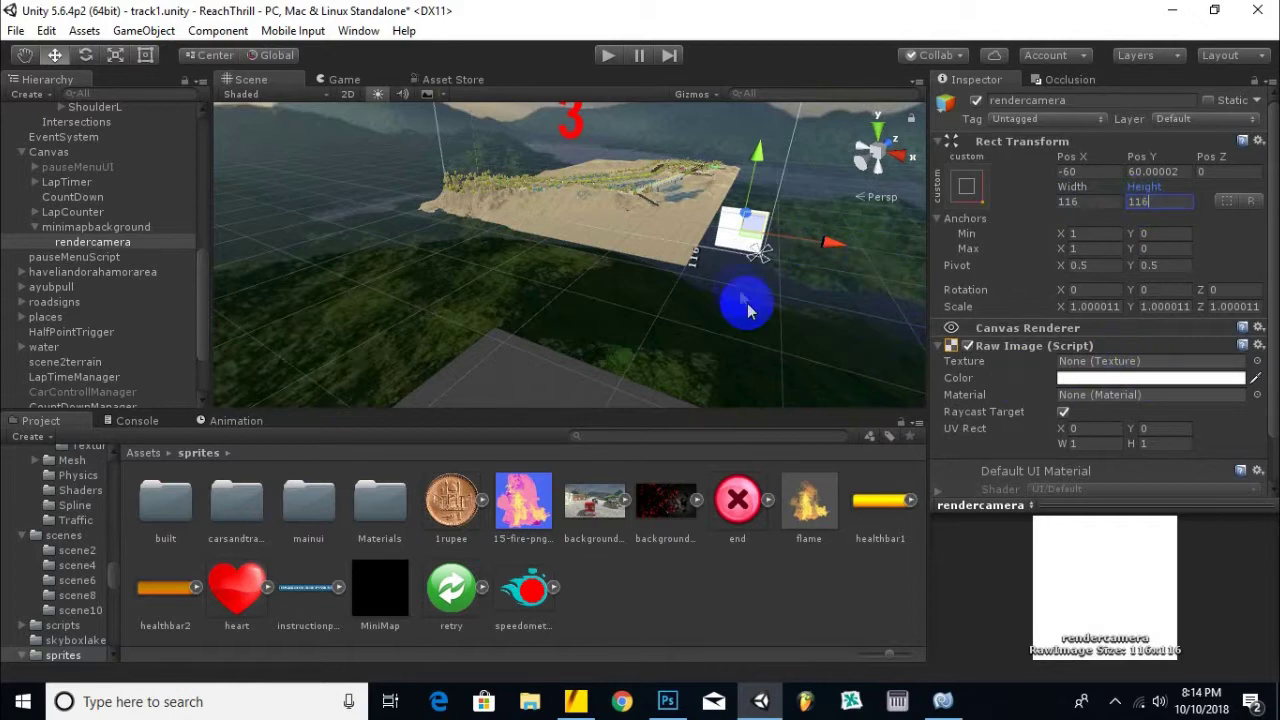
Change the color of minimapbackground to pure red (FF0000FF).
left_click(92, 227)
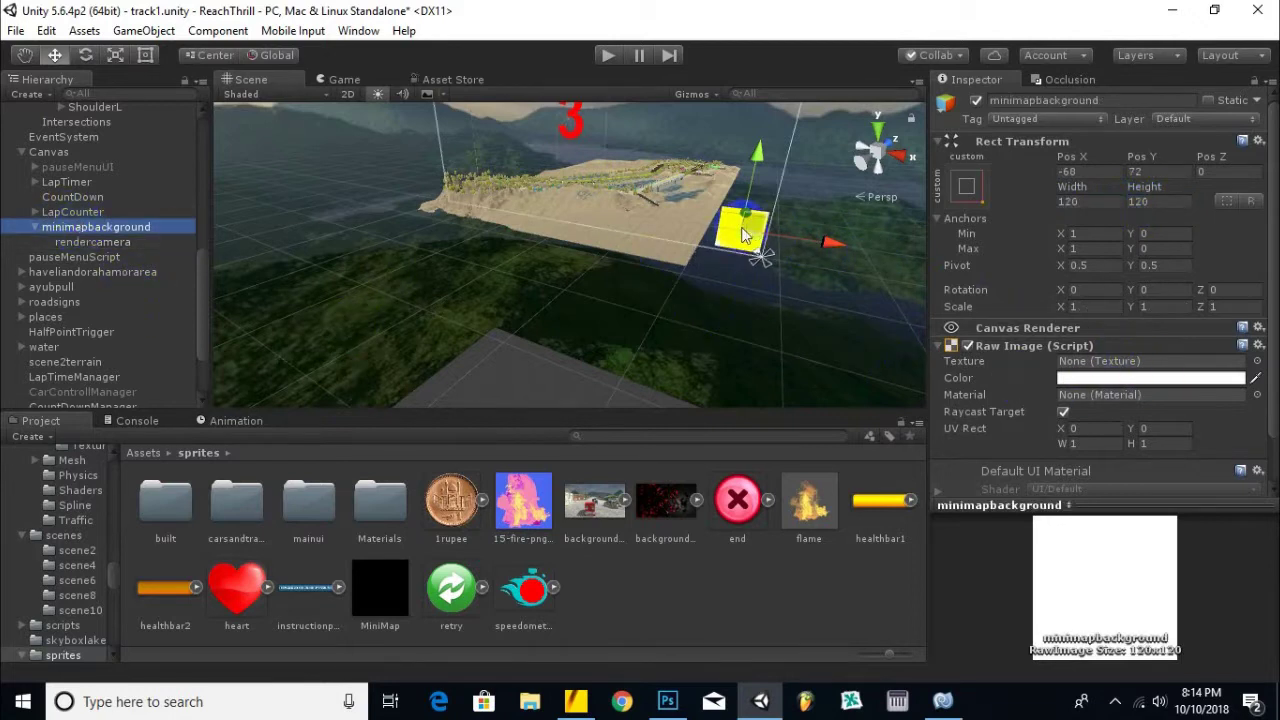
left_click(1141, 380)
left_click(846, 285)
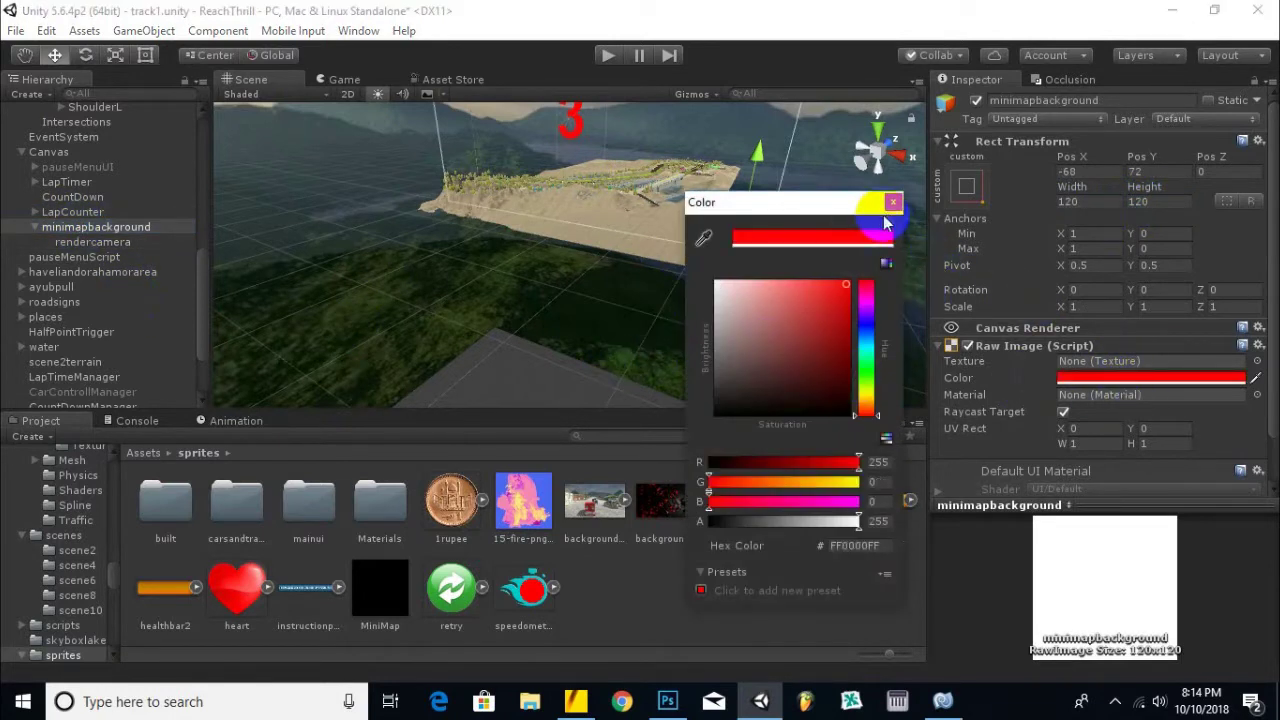
left_click(893, 205)
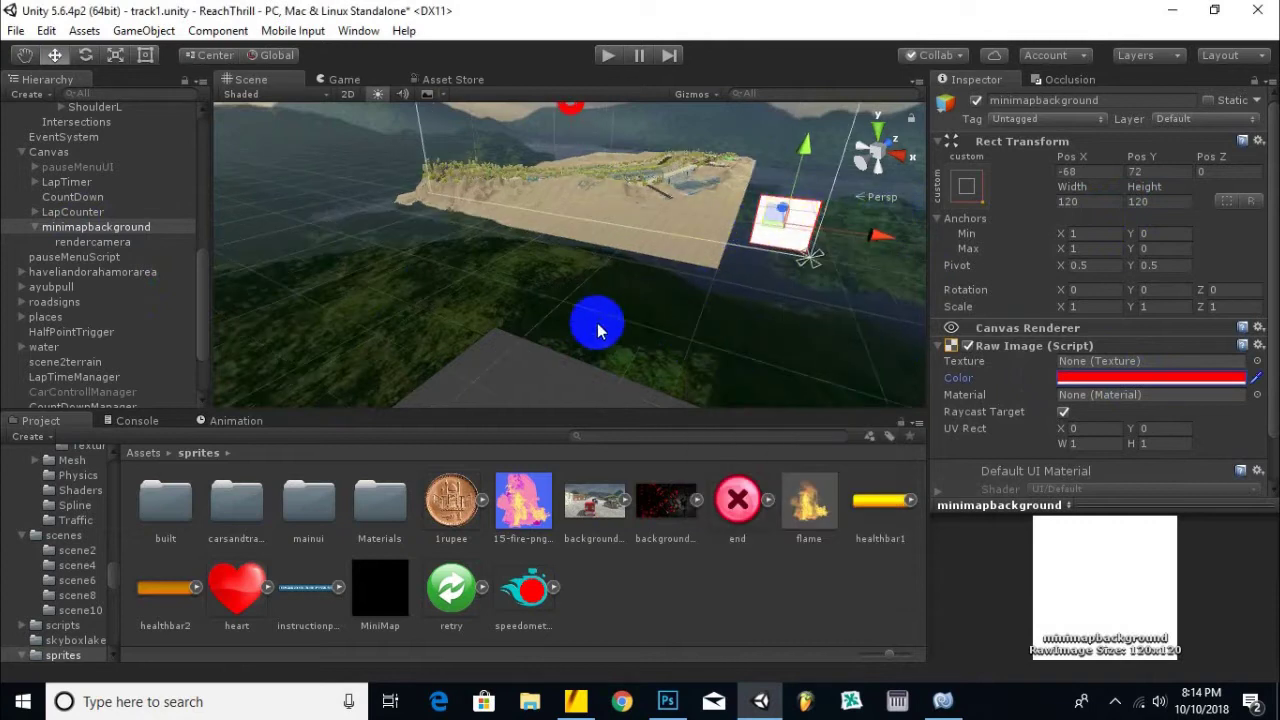
Assign the MiniMap render texture as the texture of the rendercamera raw image, leaving its color white.
left_click(100, 243)
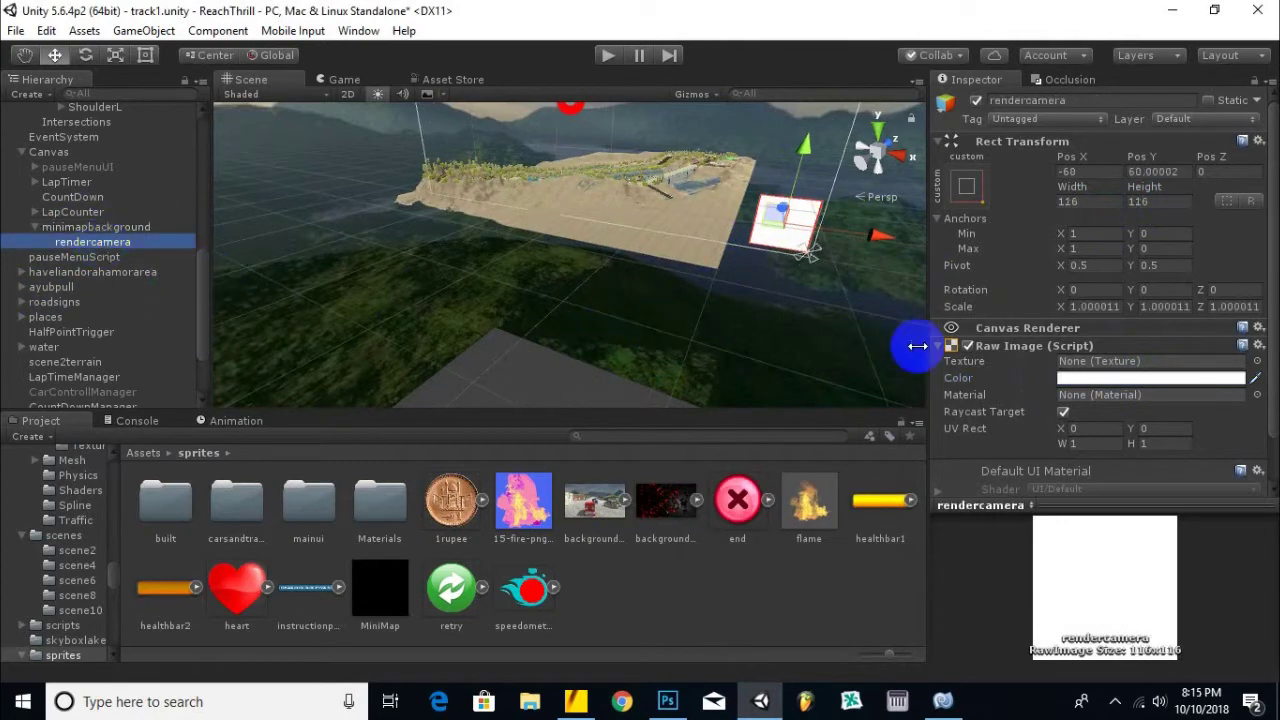
left_click_drag(400, 585, 1150, 361)
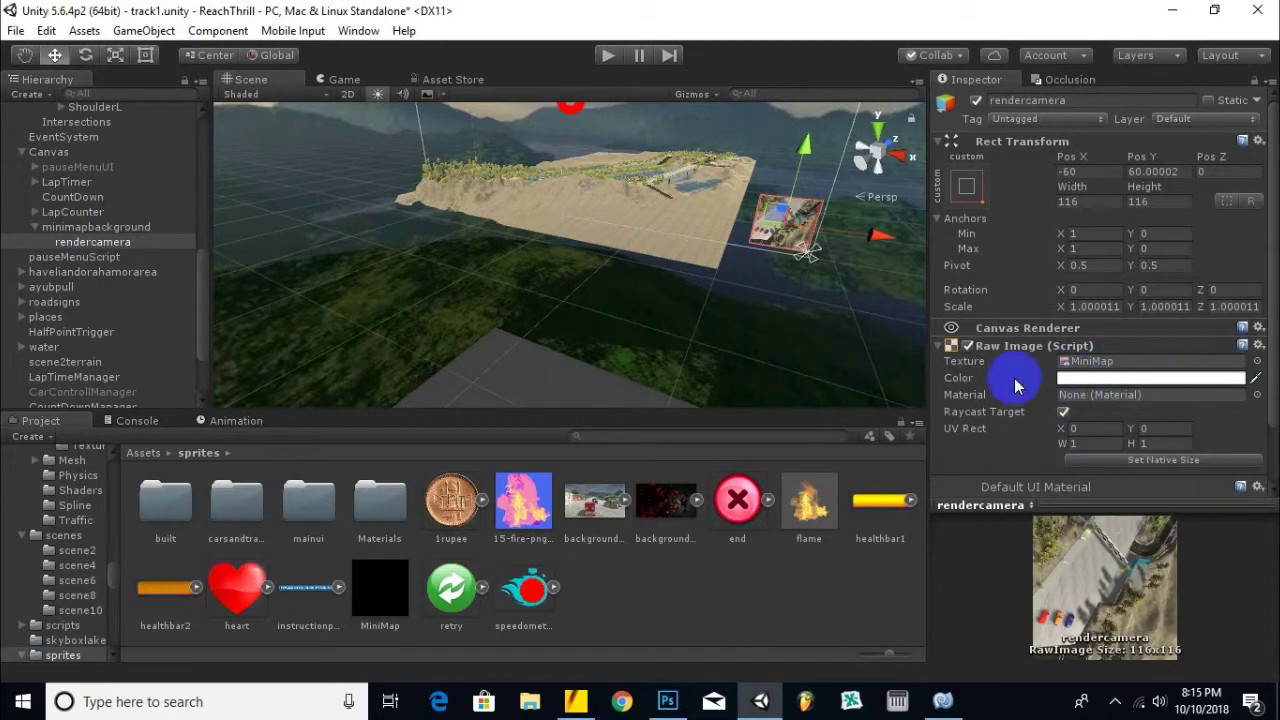
left_click(1080, 378)
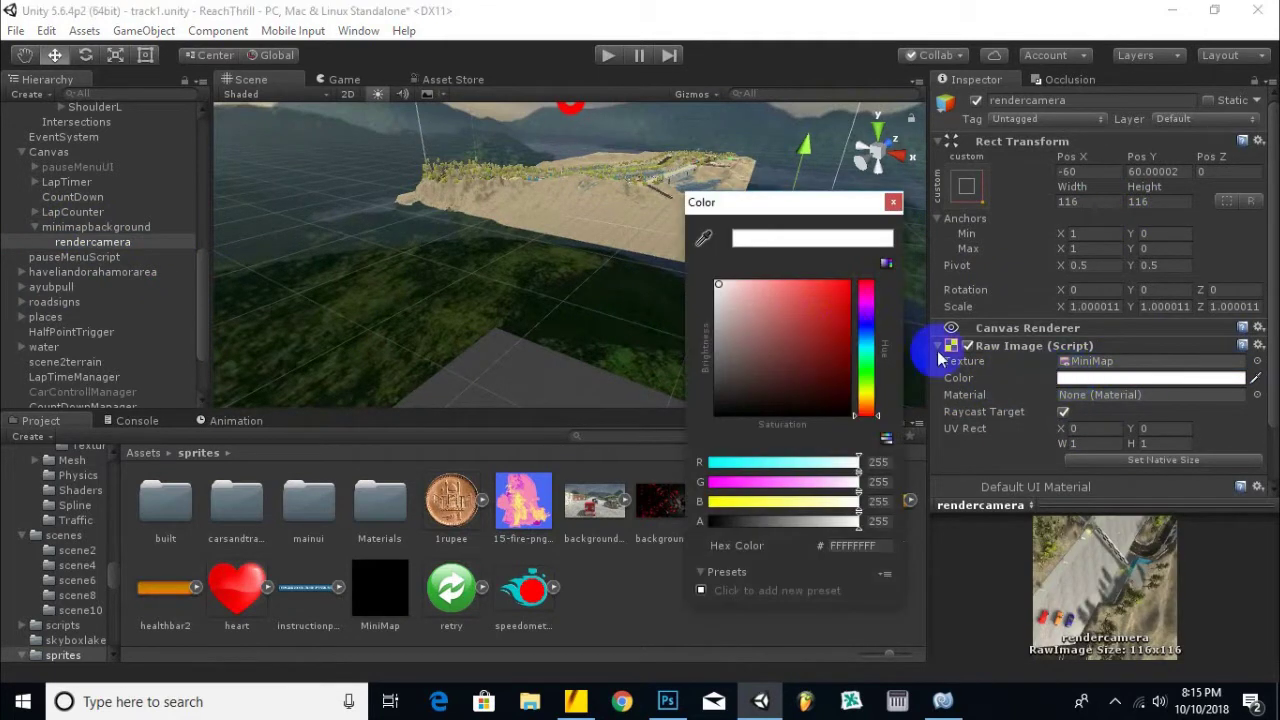
left_click(893, 202)
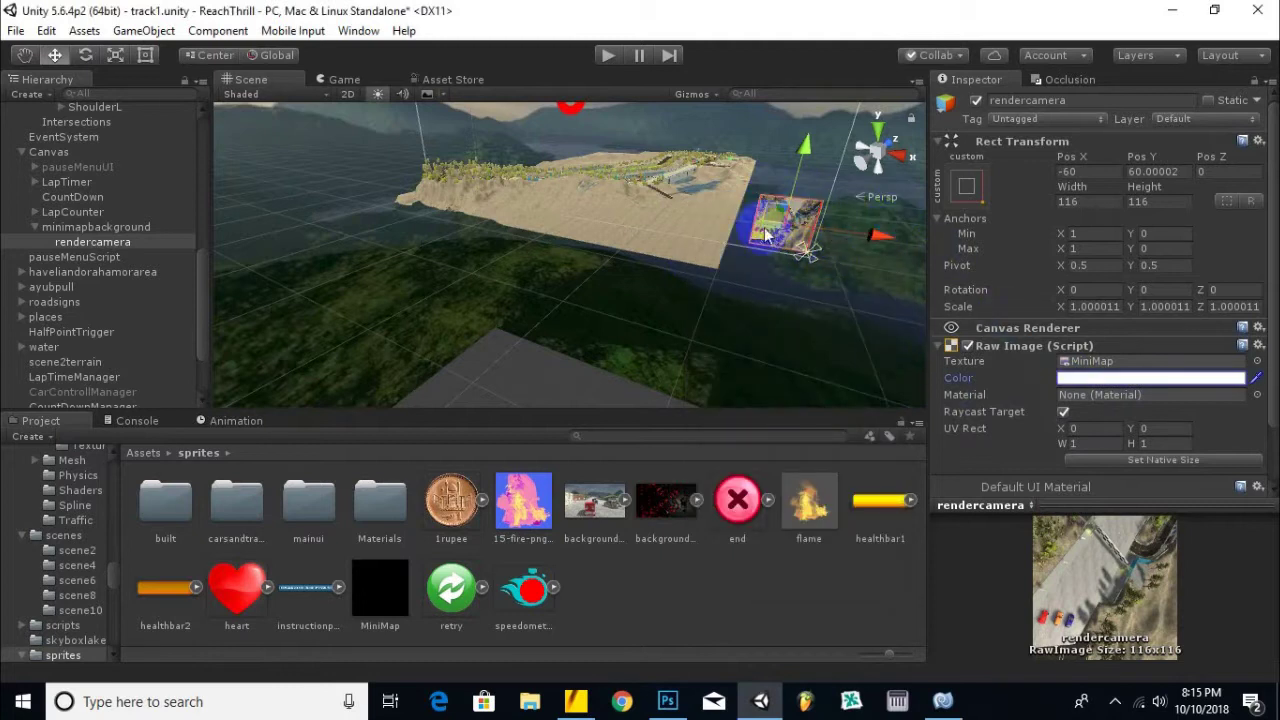
Play-test the scene, driving the red car along the track to check the minimap, and stop the game.
left_click(600, 55)
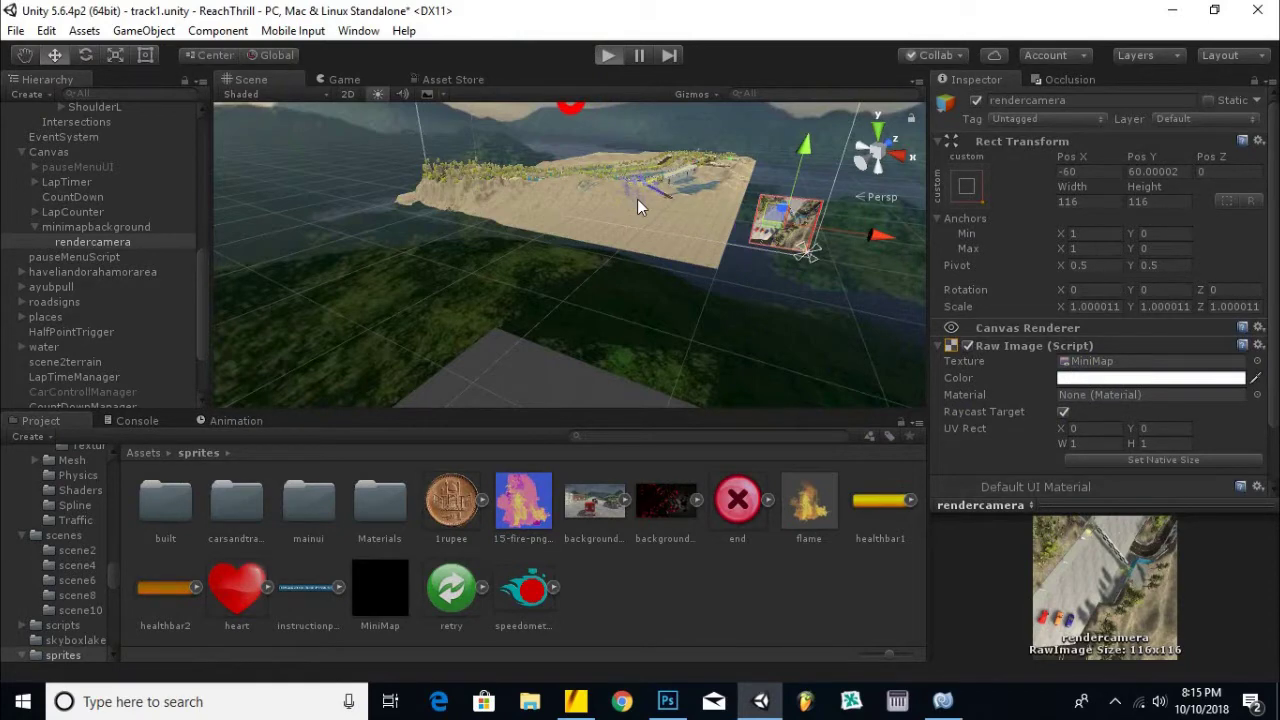
left_click(637, 199)
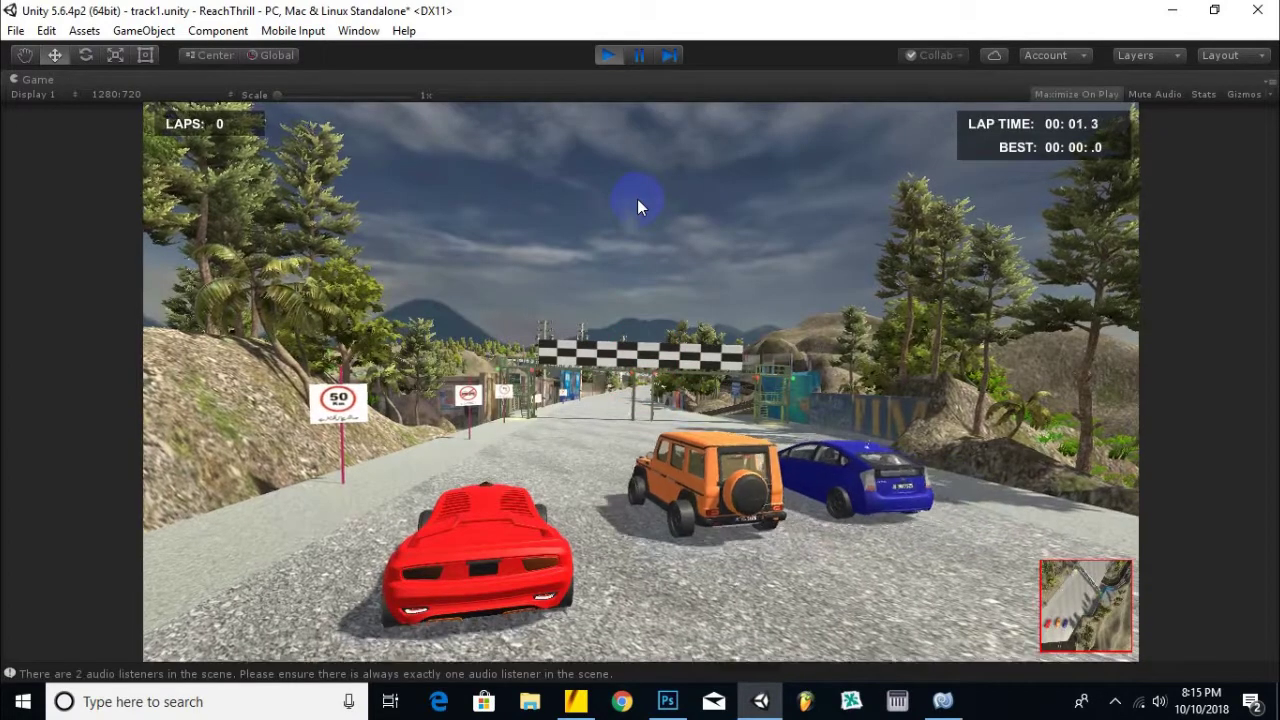
key("Up")
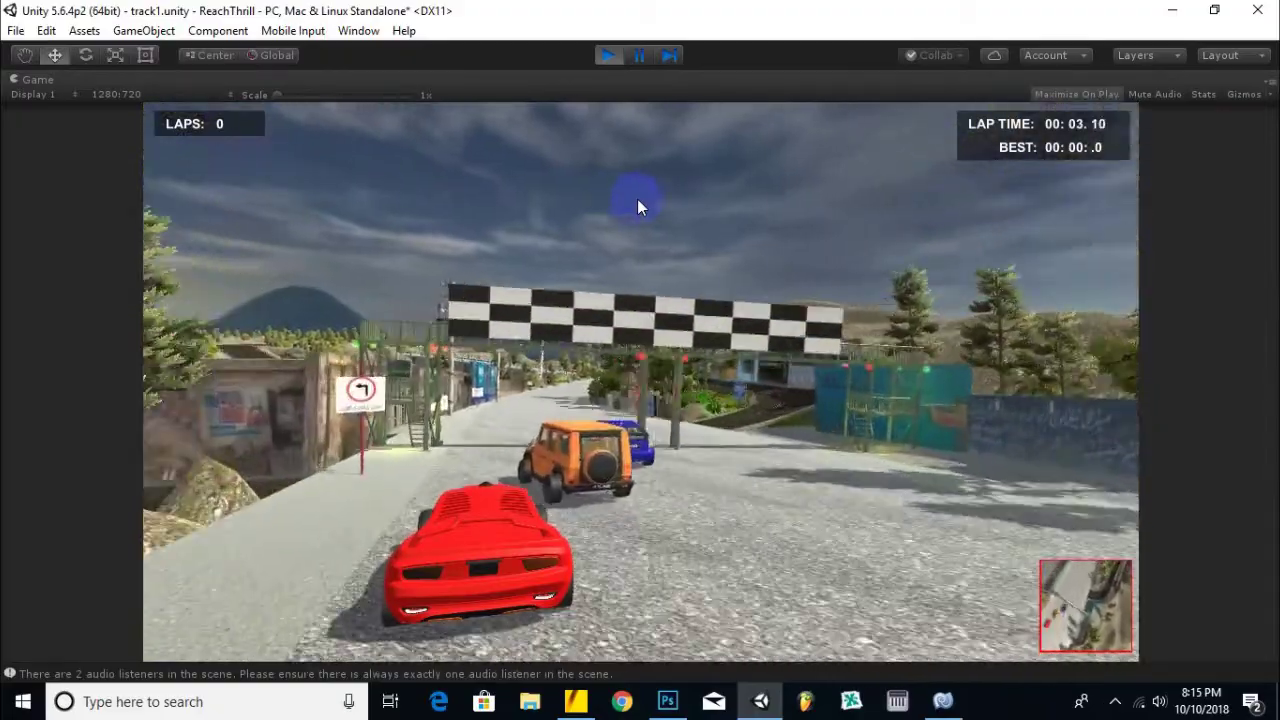
key("Left")
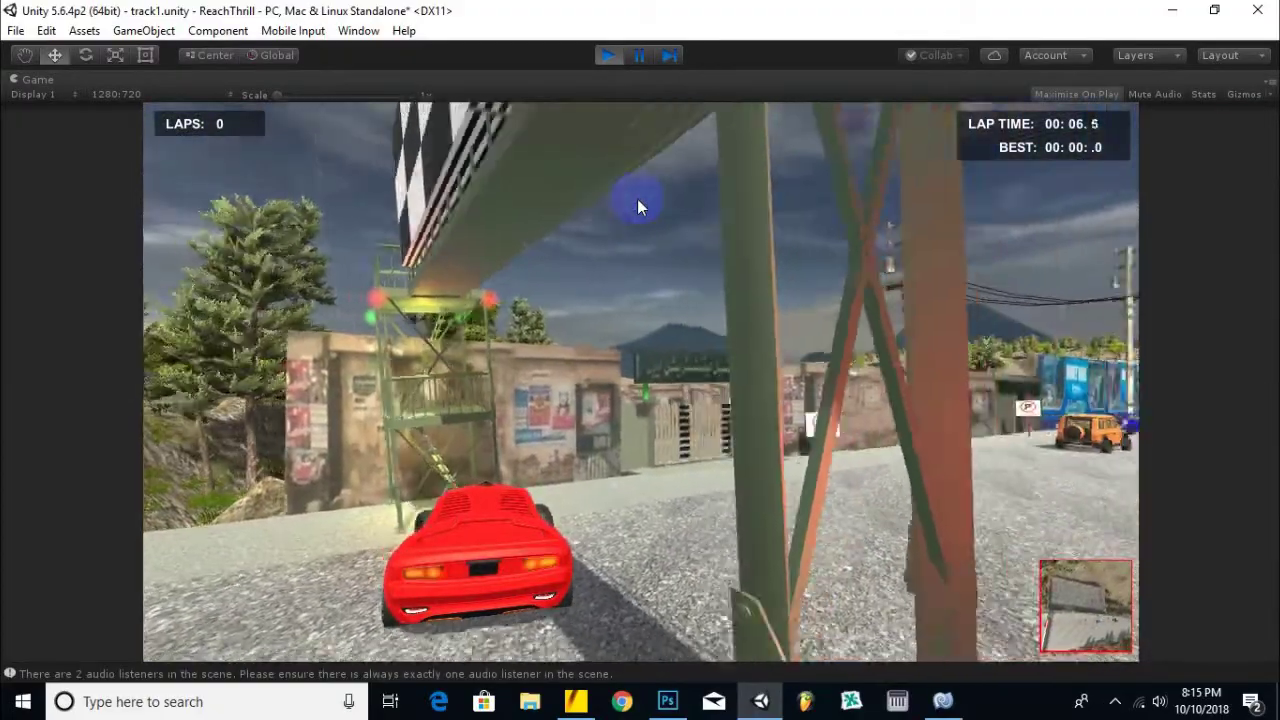
key("Right")
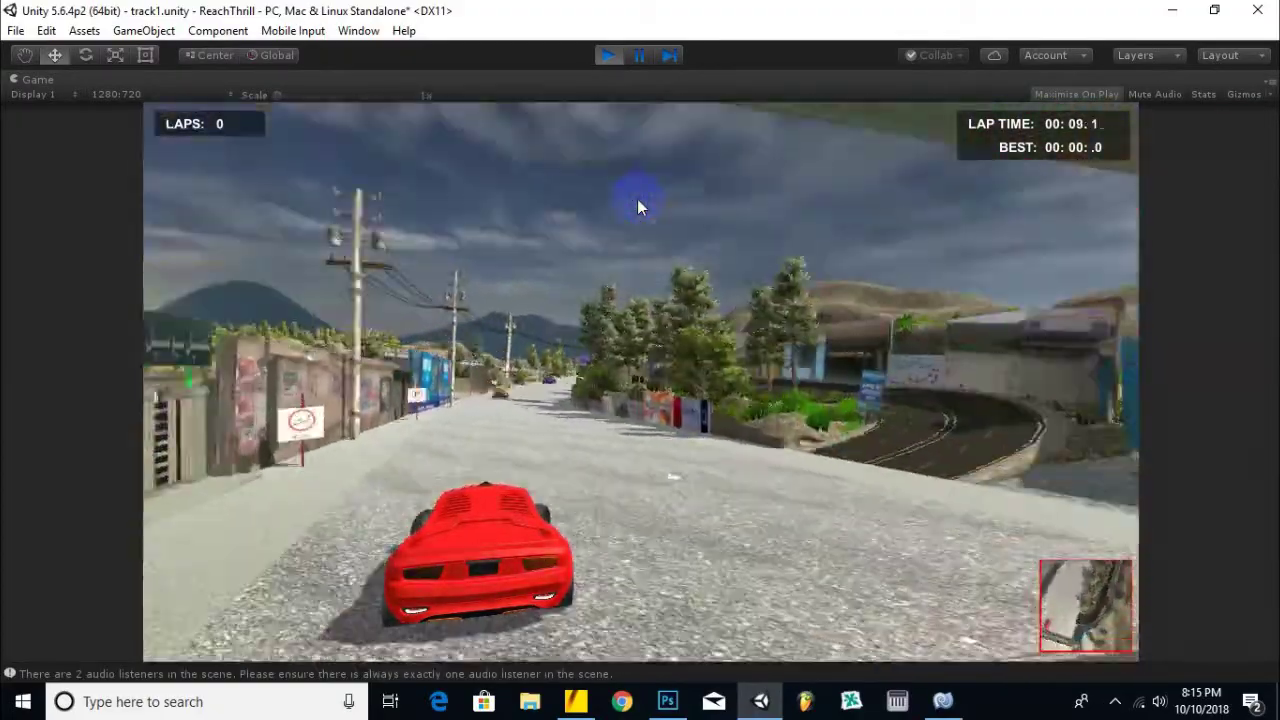
key("Up")
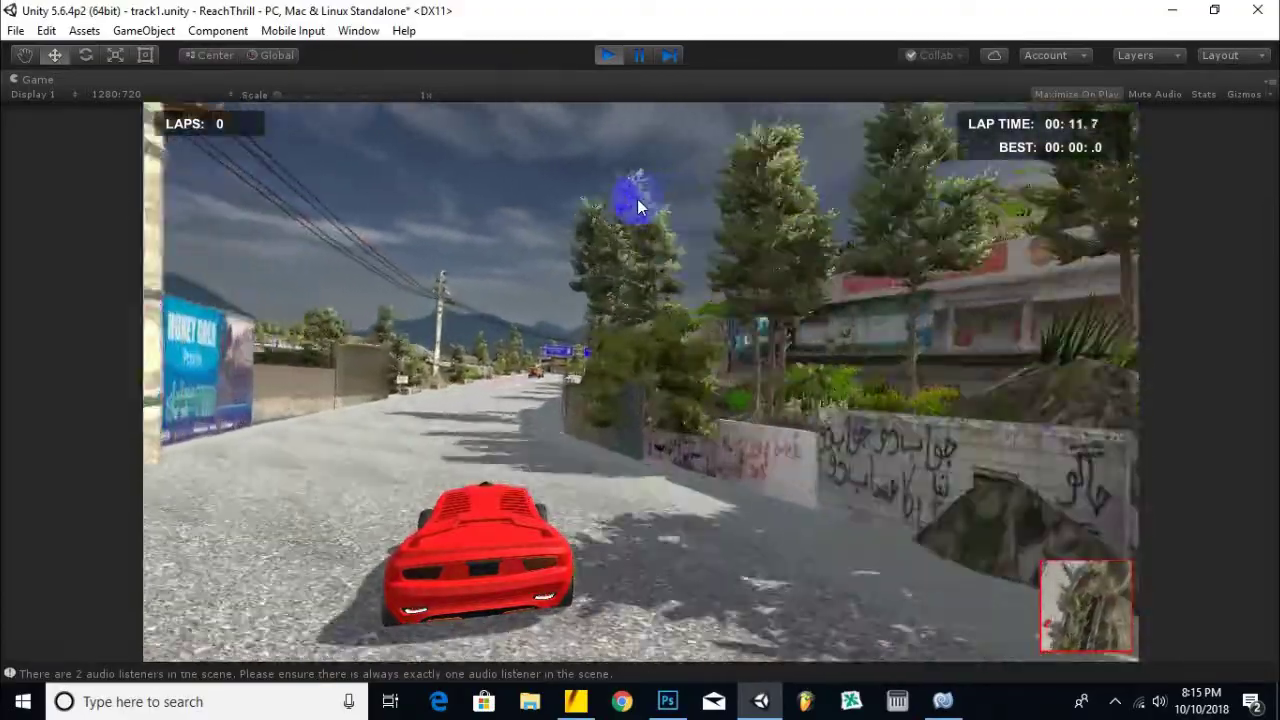
key("Up")
key("Left")
key("Right")
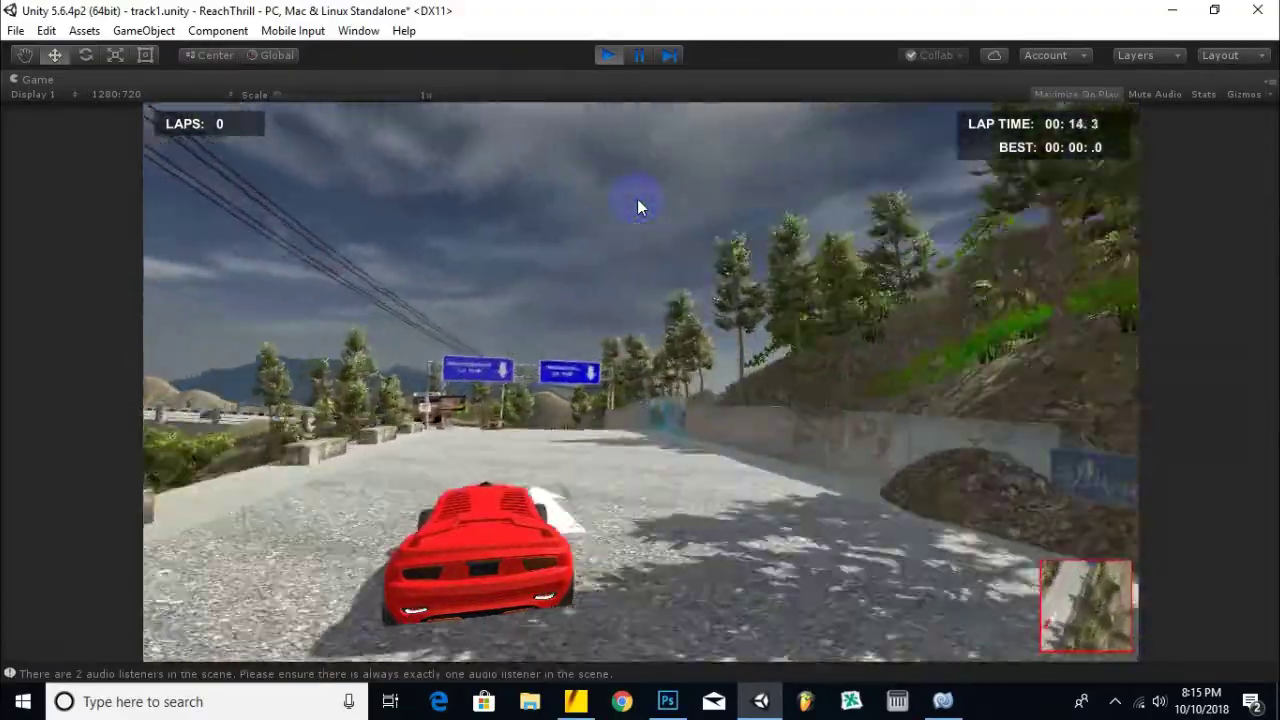
key("Up")
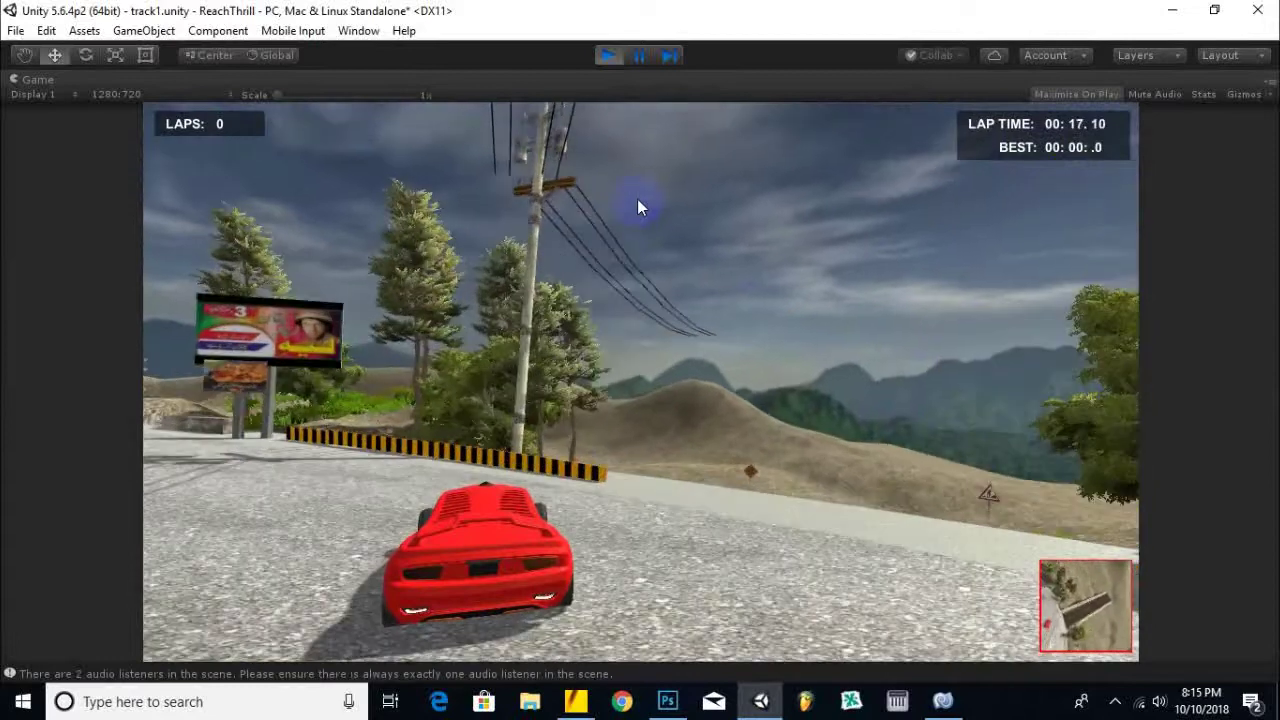
left_click(608, 55)
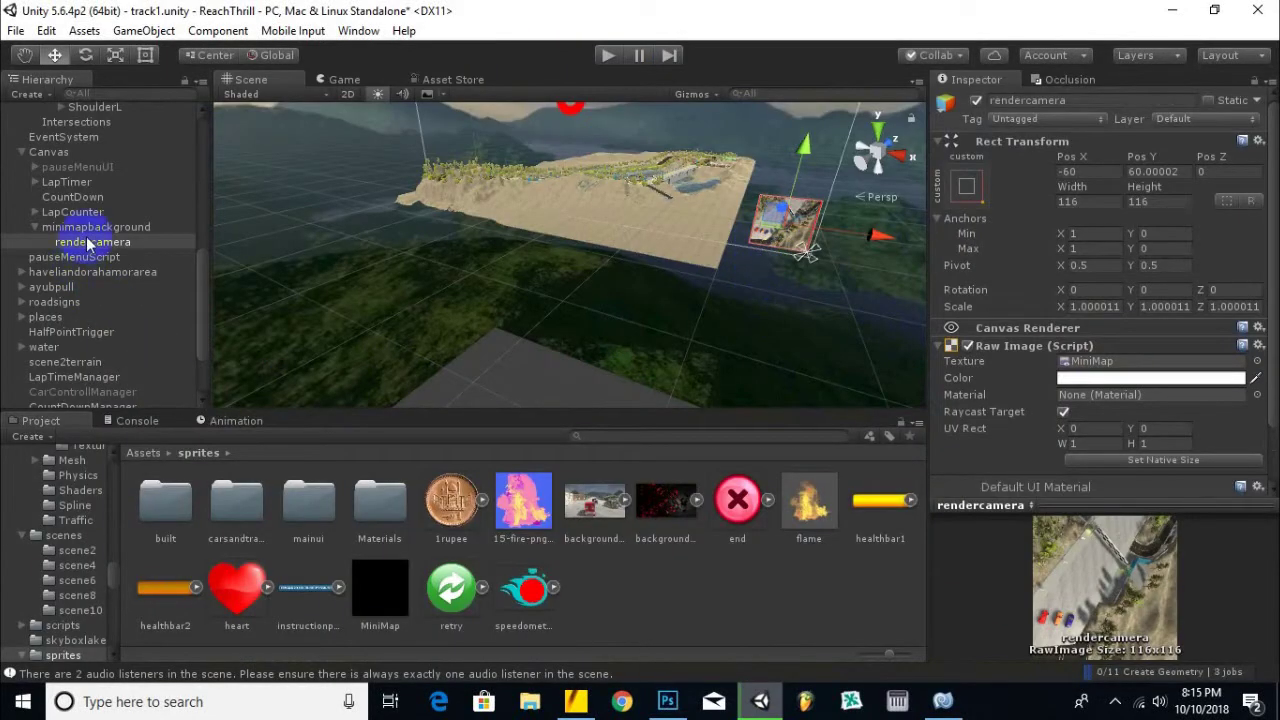
Set the width and height of minimapbackground to 140.
left_click(95, 228)
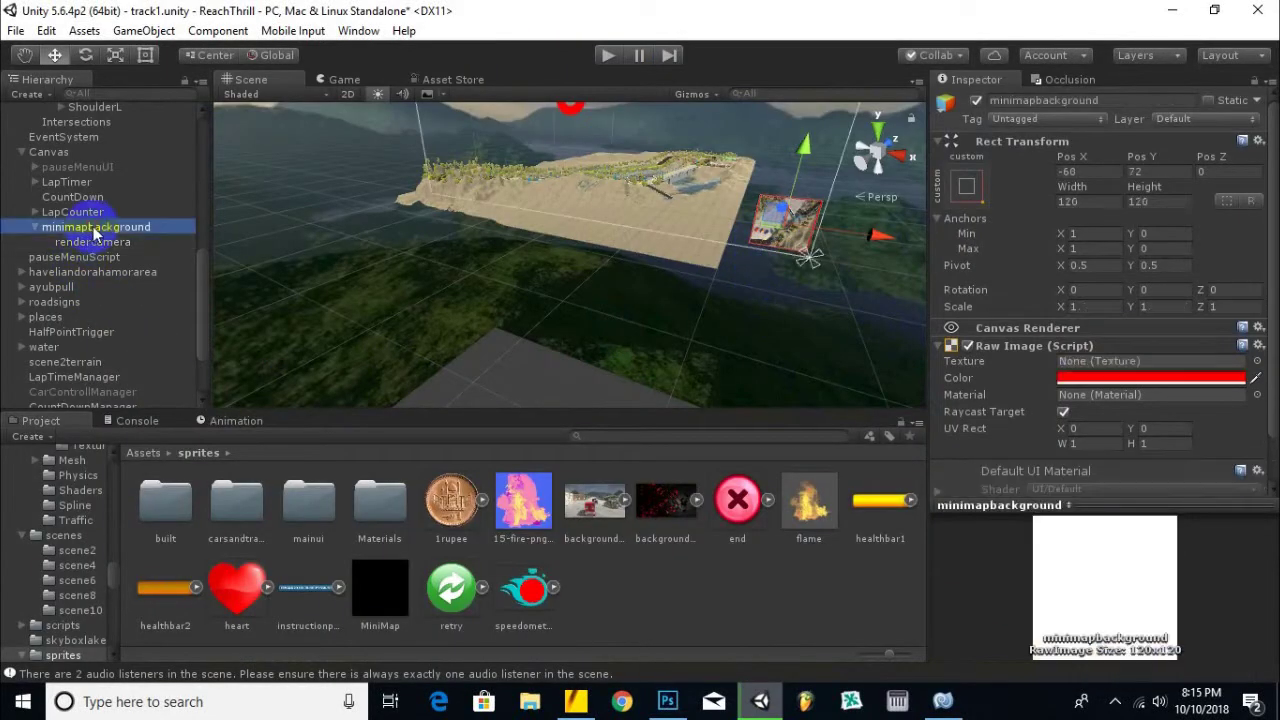
left_click(1068, 202)
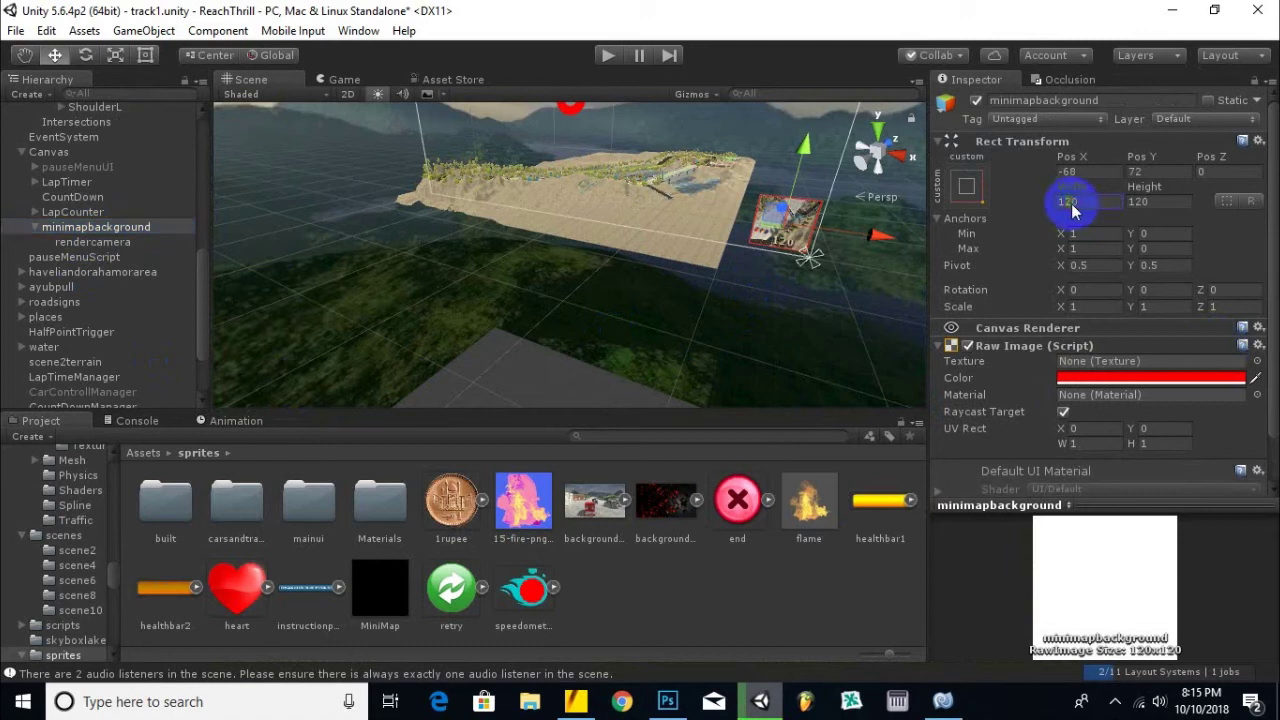
type("140")
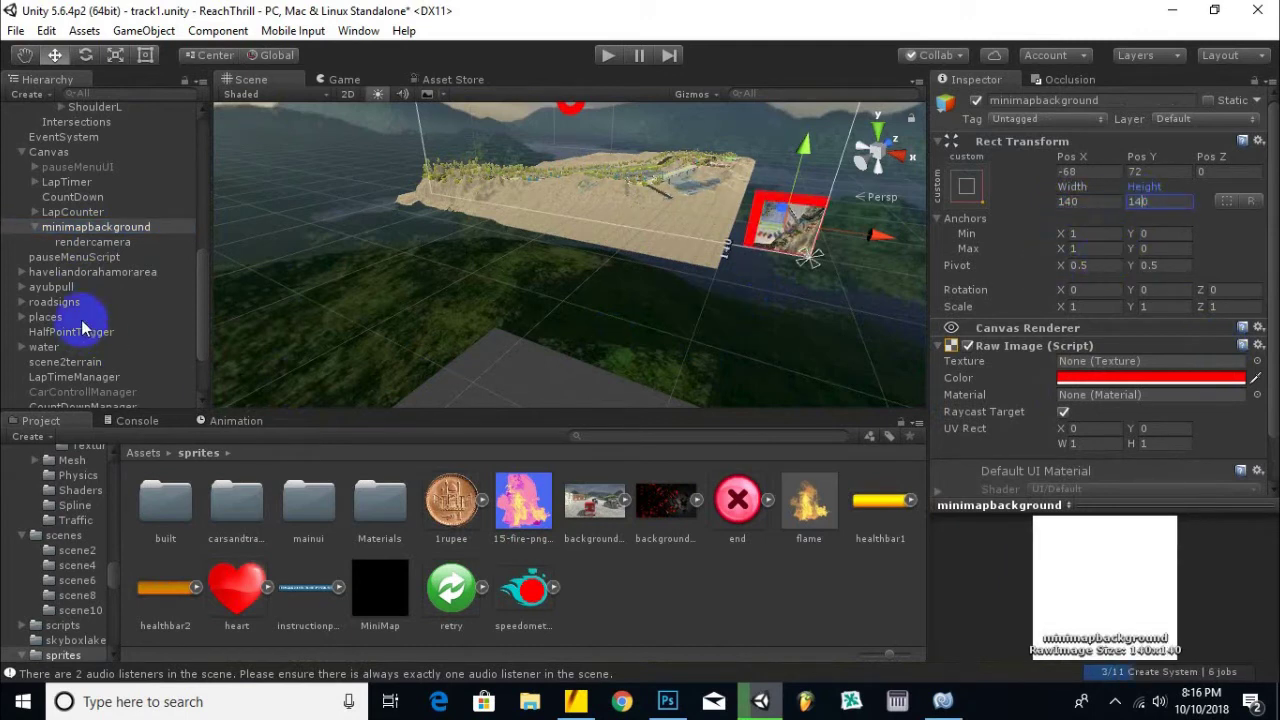
Set the width and height of rendercamera to 136 and align it inside the red border at about X -69, Y 66.
left_click(98, 242)
left_click(1068, 201)
type("136")
left_click(1137, 201)
type("136")
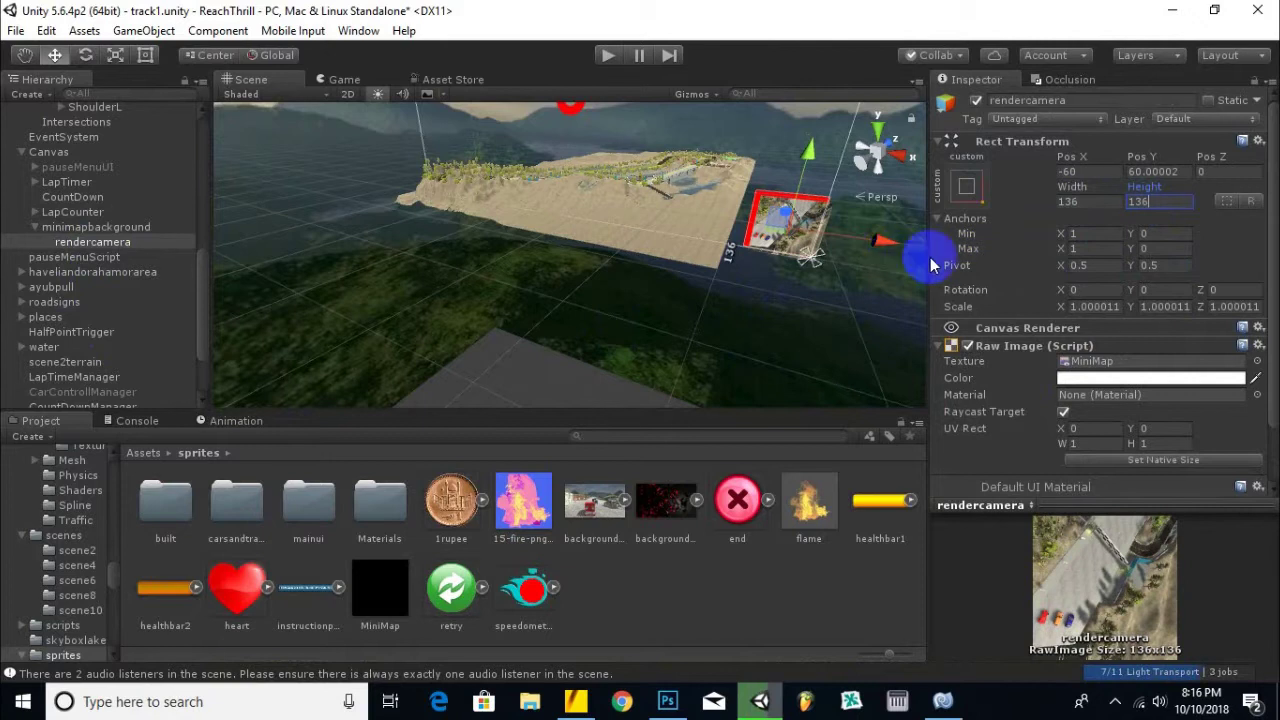
left_click_drag(900, 245, 850, 229)
left_click_drag(786, 148, 786, 143)
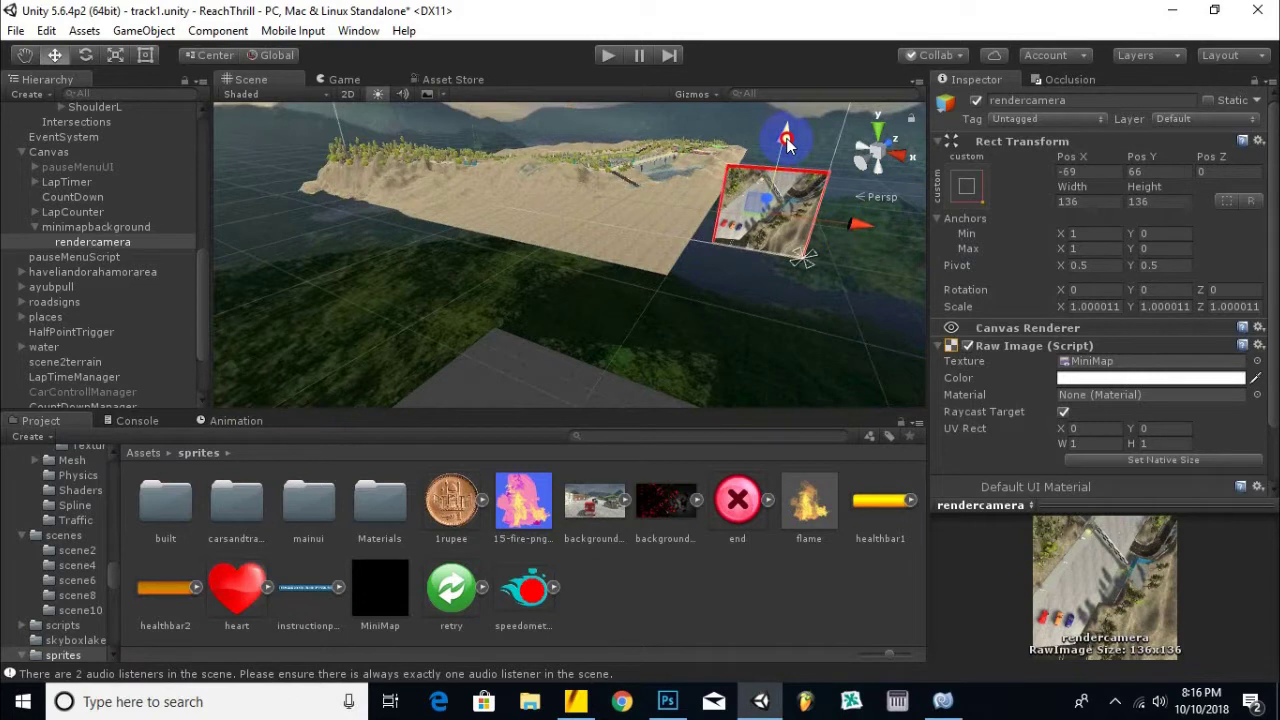
Move minimapbackground and rendercamera together to adjust the minimap's place in the Canvas corner.
left_click(62, 230, "ctrl")
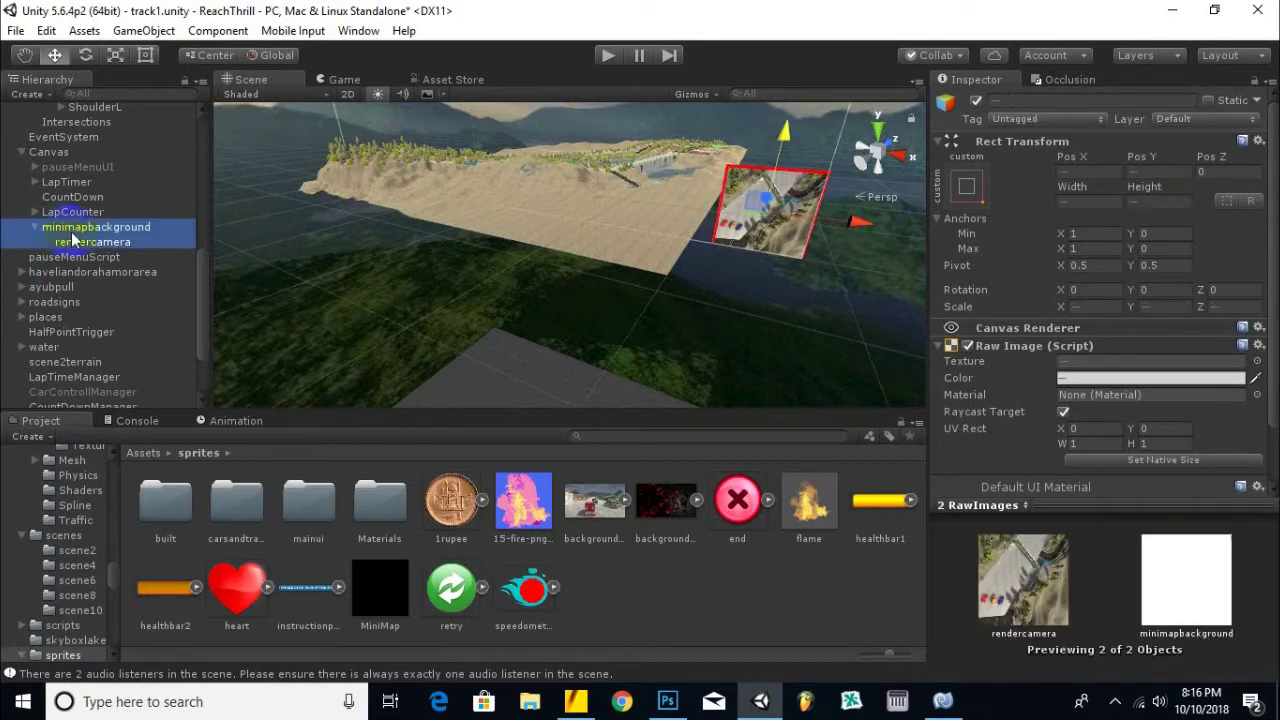
left_click_drag(846, 226, 848, 229)
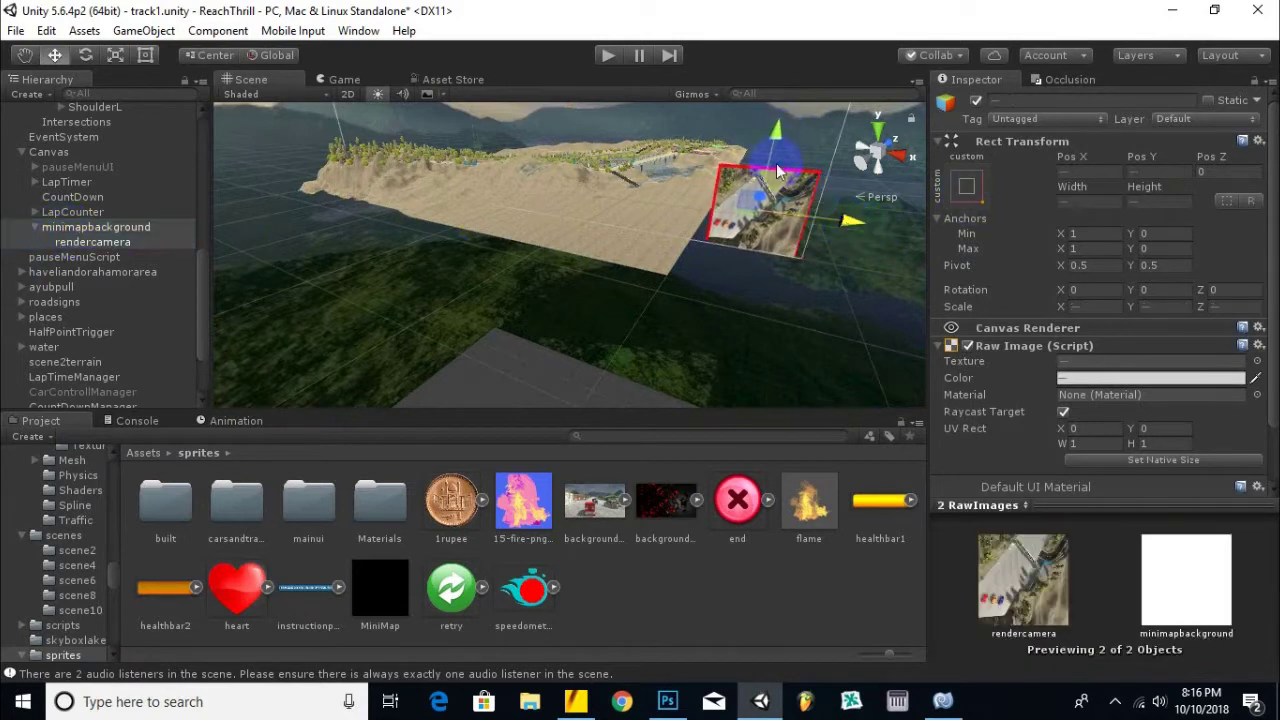
left_click_drag(776, 139, 740, 178)
Nudge rendercamera to Pos X -69, Pos Y 71 inside the red border and save the scene.
left_click(92, 242)
left_click_drag(684, 122, 682, 125)
left_click_drag(619, 236, 809, 349, "alt")
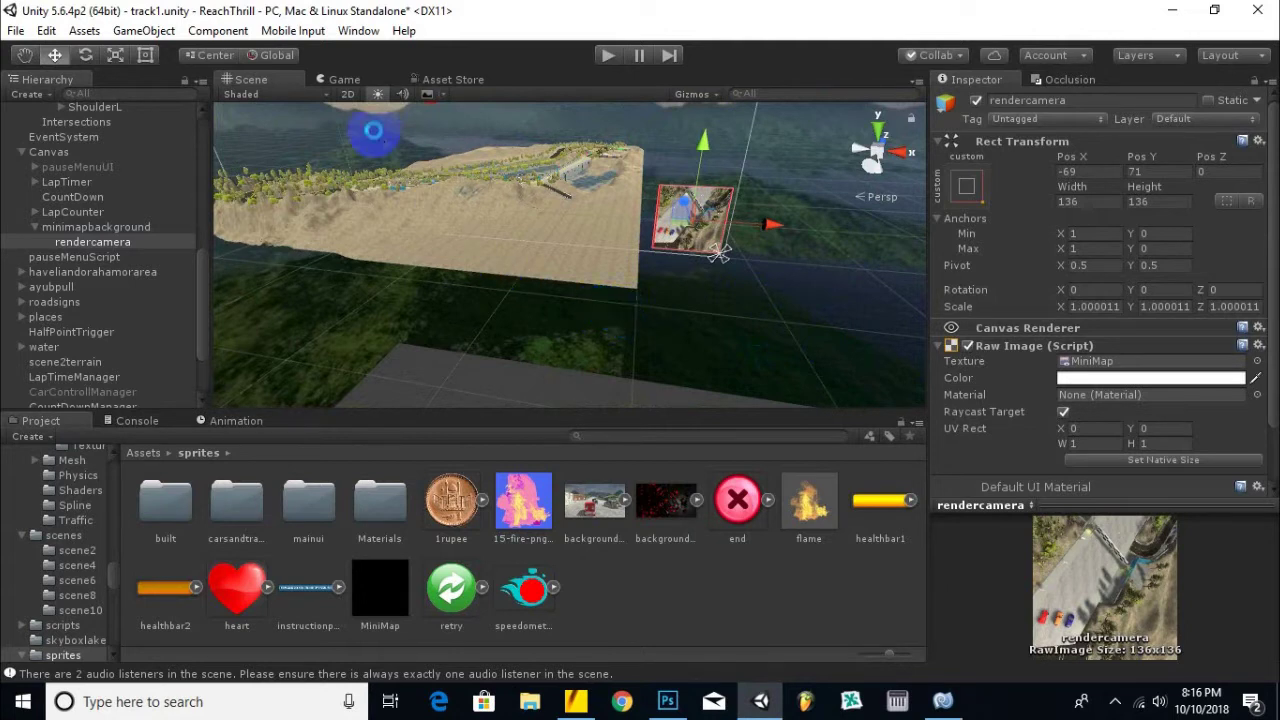
left_click(428, 6)
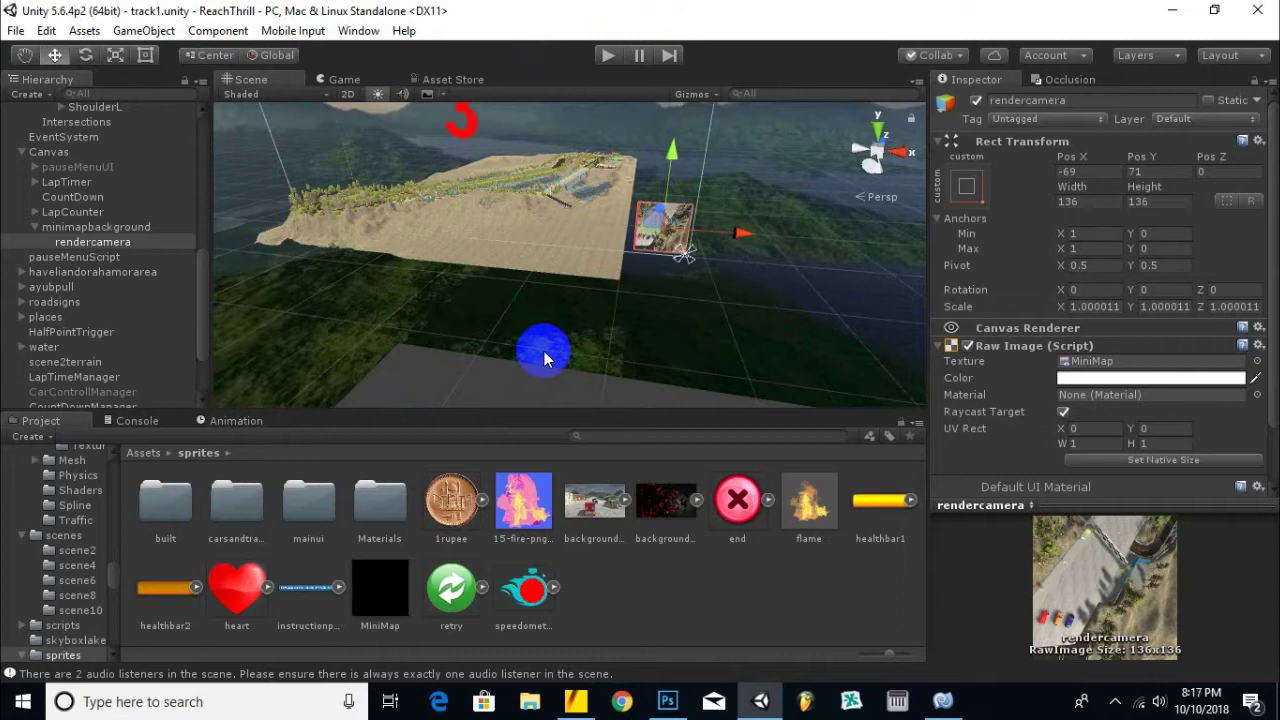
Find and select the red Player car on the road and examine it up close beside the other cars.
scroll(505, 240, "down", 2)
left_click_drag(505, 239, 497, 303, "alt")
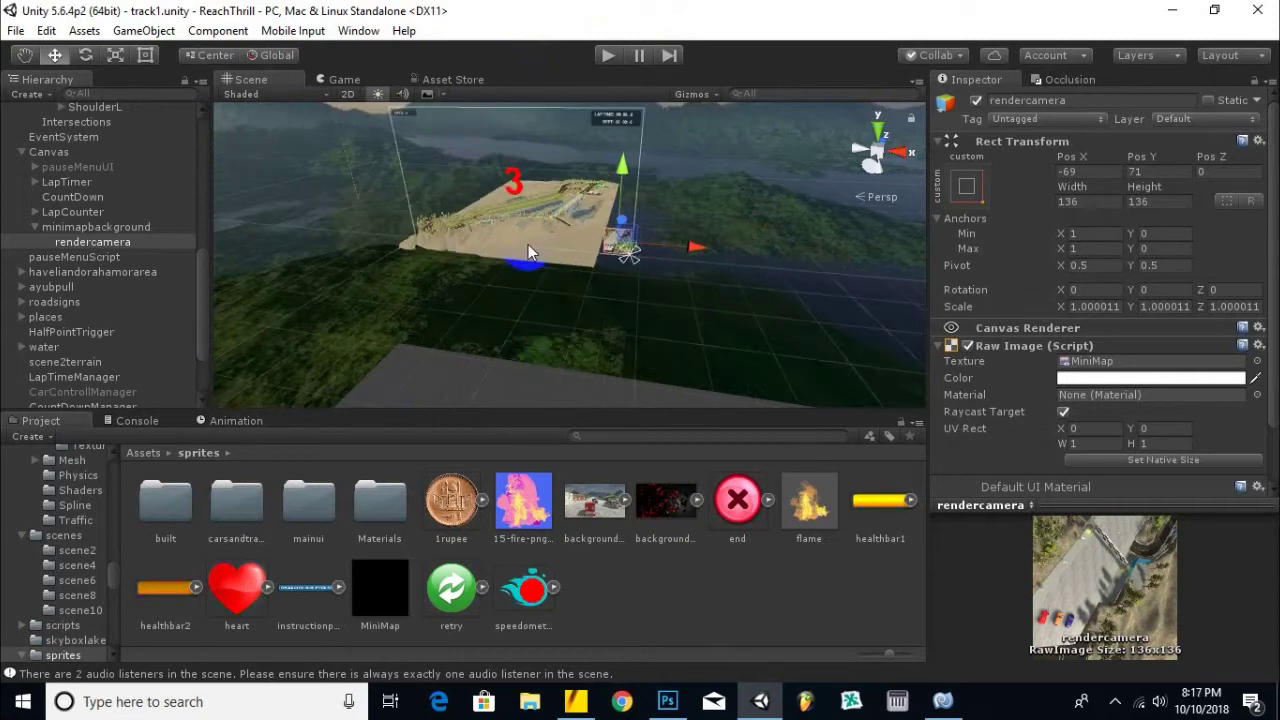
left_click_drag(686, 271, 355, 285, "alt")
scroll(661, 222, "up", 5)
middle_click_drag(661, 222, 511, 275)
scroll(530, 265, "up", 2)
middle_click_drag(336, 198, 543, 290)
scroll(480, 306, "up", 6)
left_click_drag(452, 306, 387, 263, "alt")
scroll(392, 266, "up", 3)
middle_click_drag(408, 275, 526, 265)
left_click(526, 265)
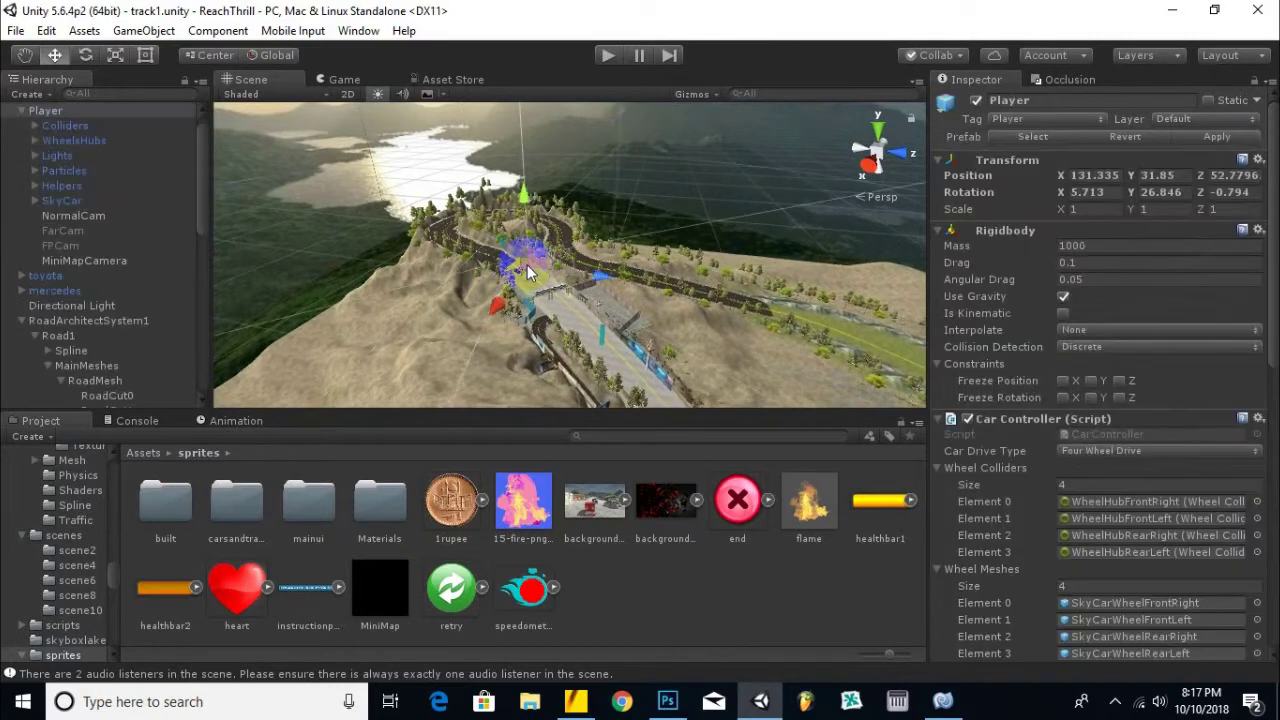
scroll(520, 272, "up", 10)
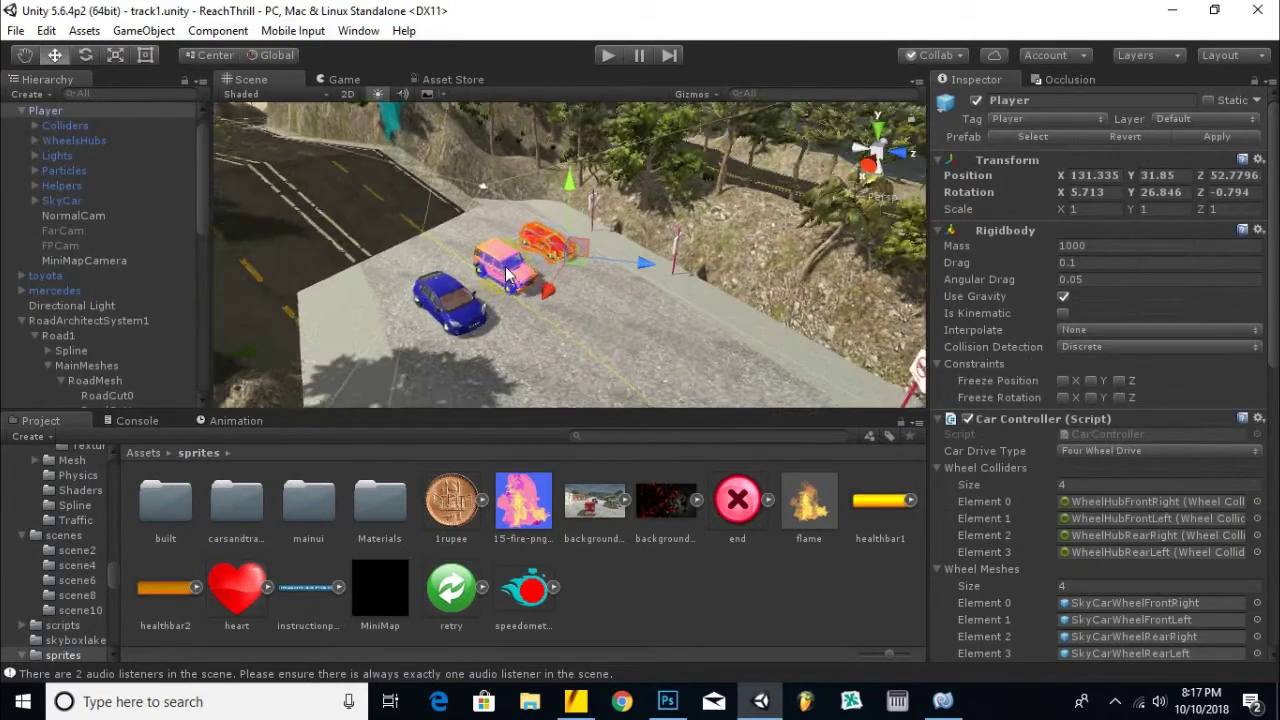
scroll(512, 270, "up", 3)
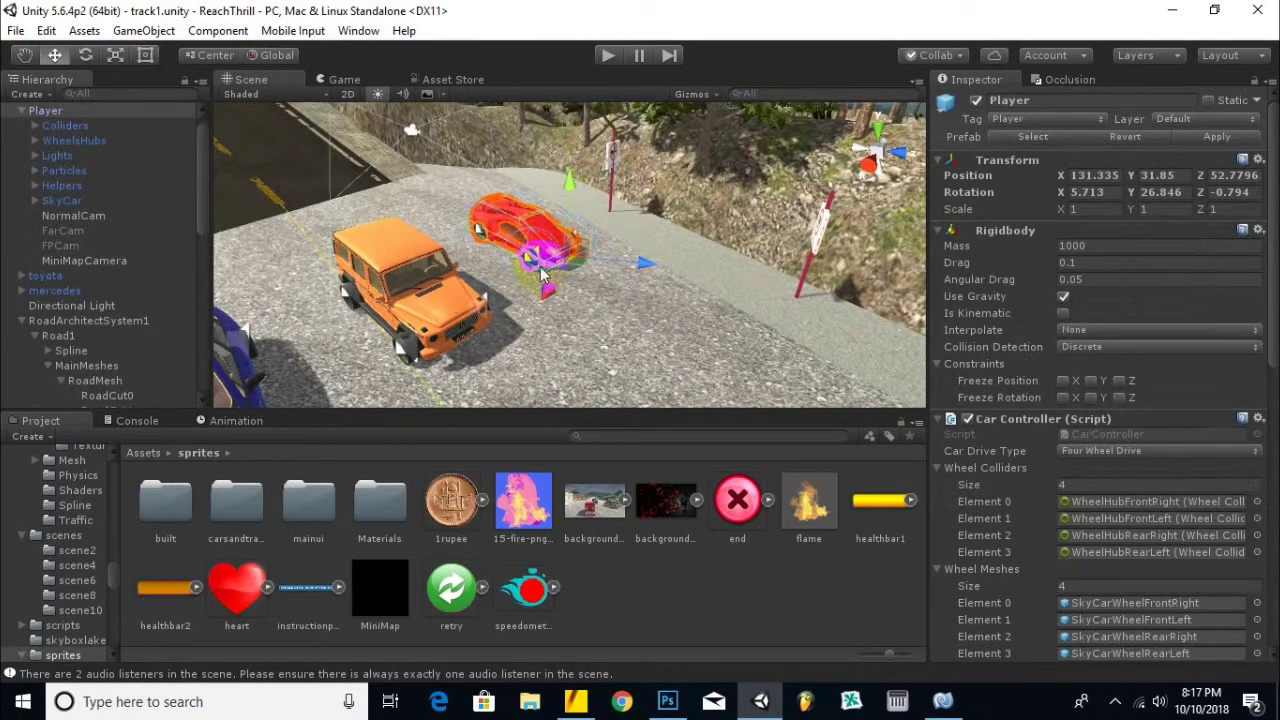
scroll(566, 218, "up", 3)
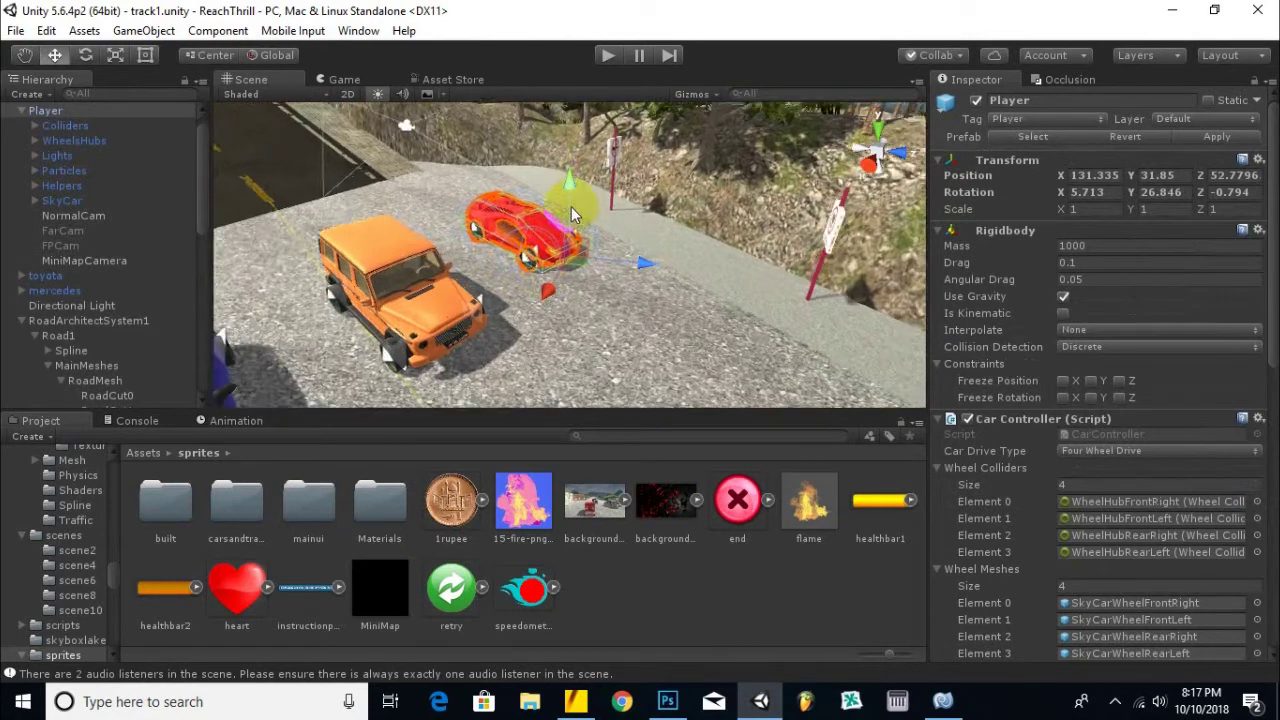
left_click_drag(585, 207, 243, 213, "alt")
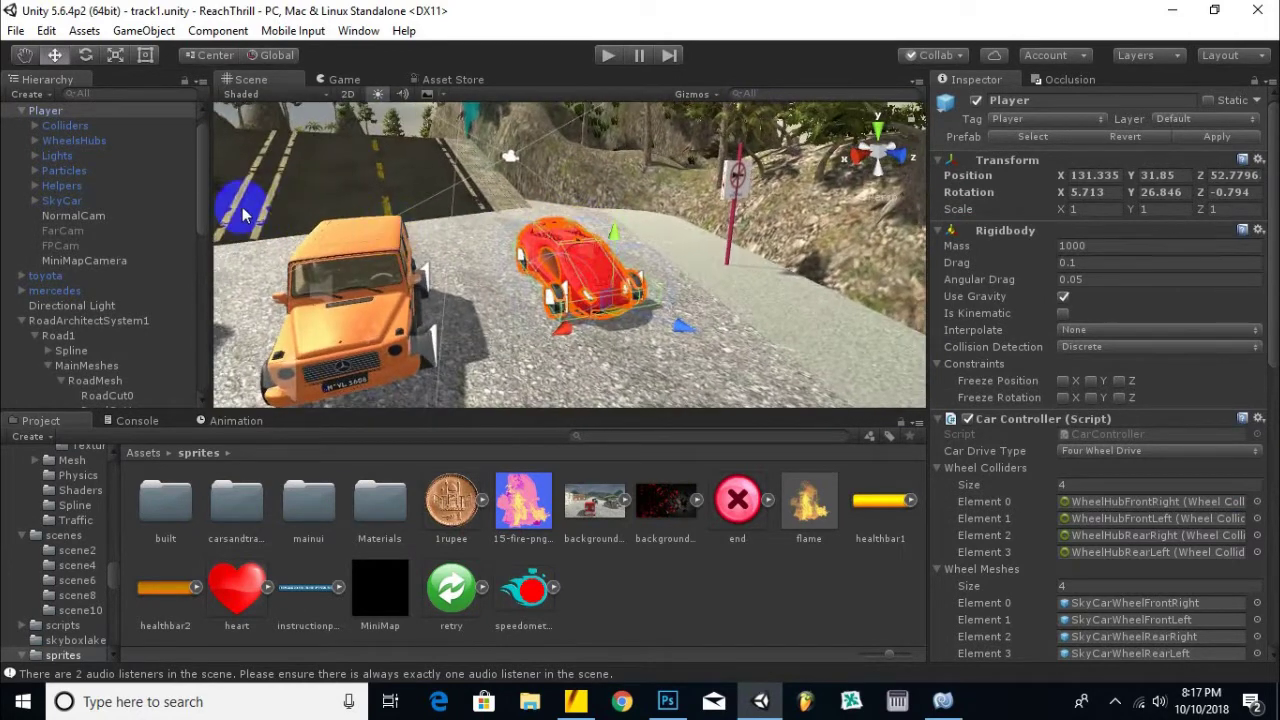
Try lifting SkyCarBody off the Player's SkyCar, to about Y 2.89.
left_click(55, 202)
left_click(35, 201)
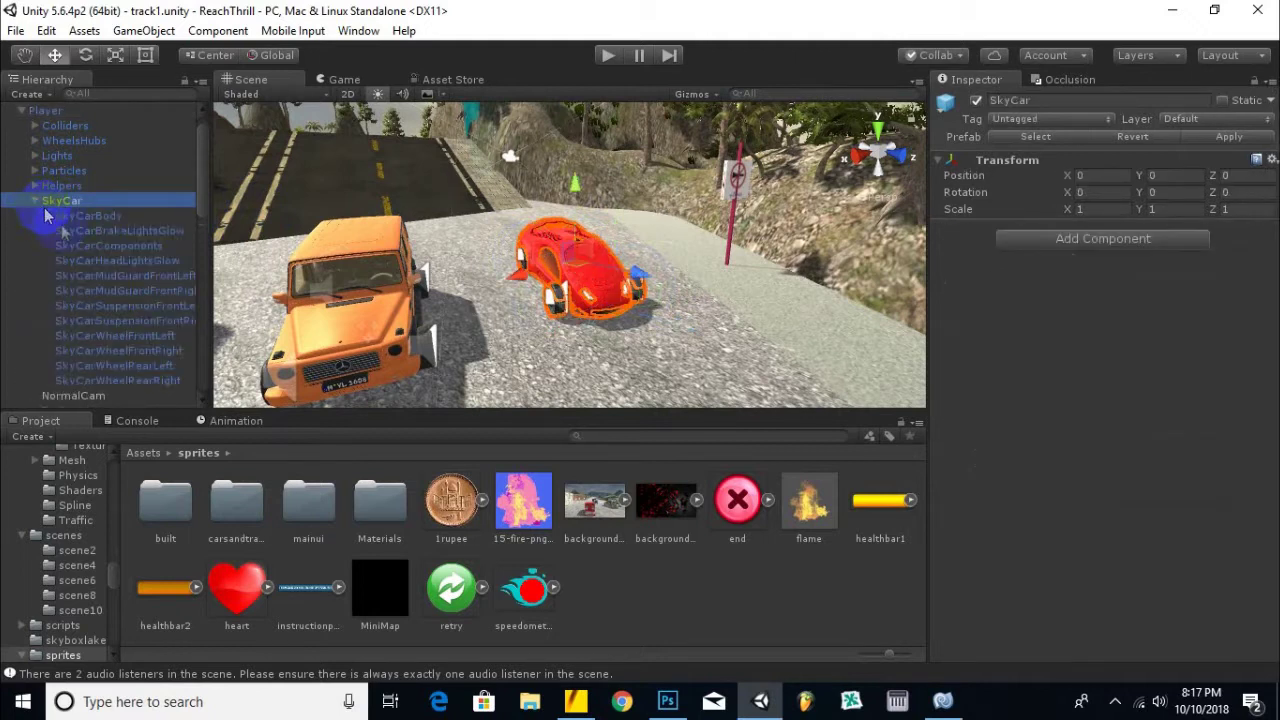
left_click(83, 218)
left_click_drag(563, 212, 577, 93)
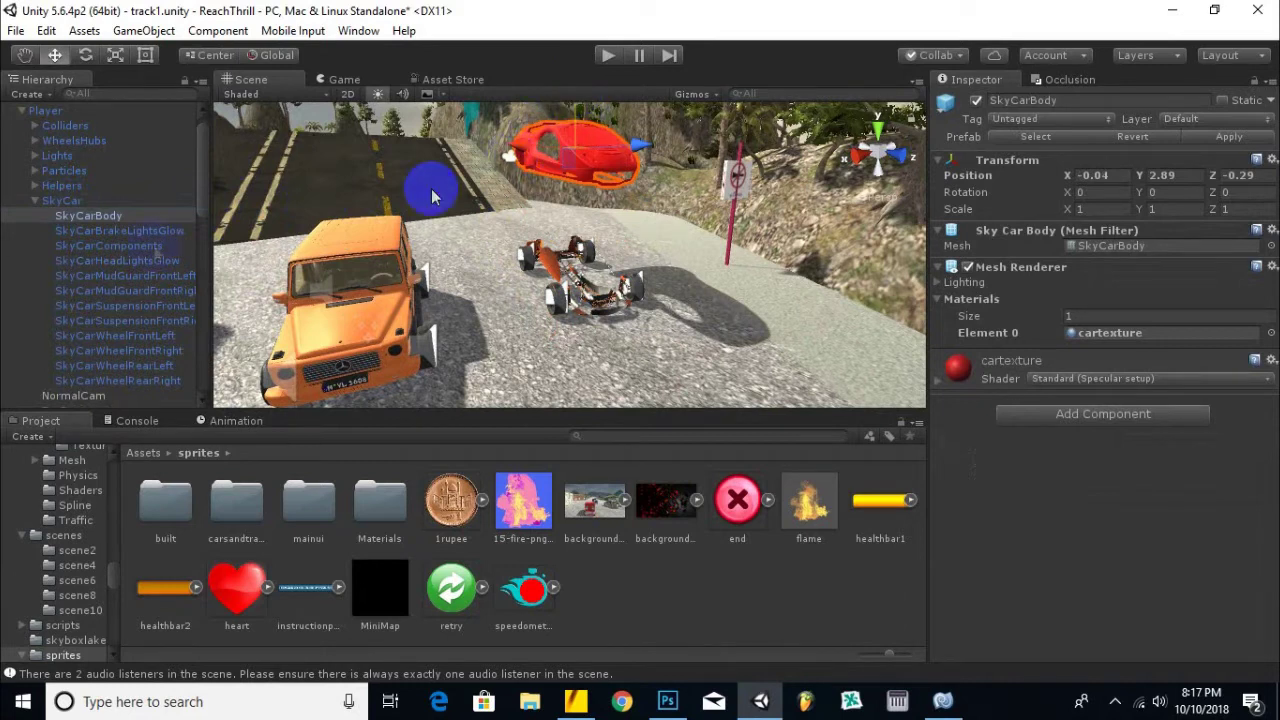
Try raising SkyCarComponents to about Y 0.9, and undo the moves of both SkyCar parts.
left_click(95, 246)
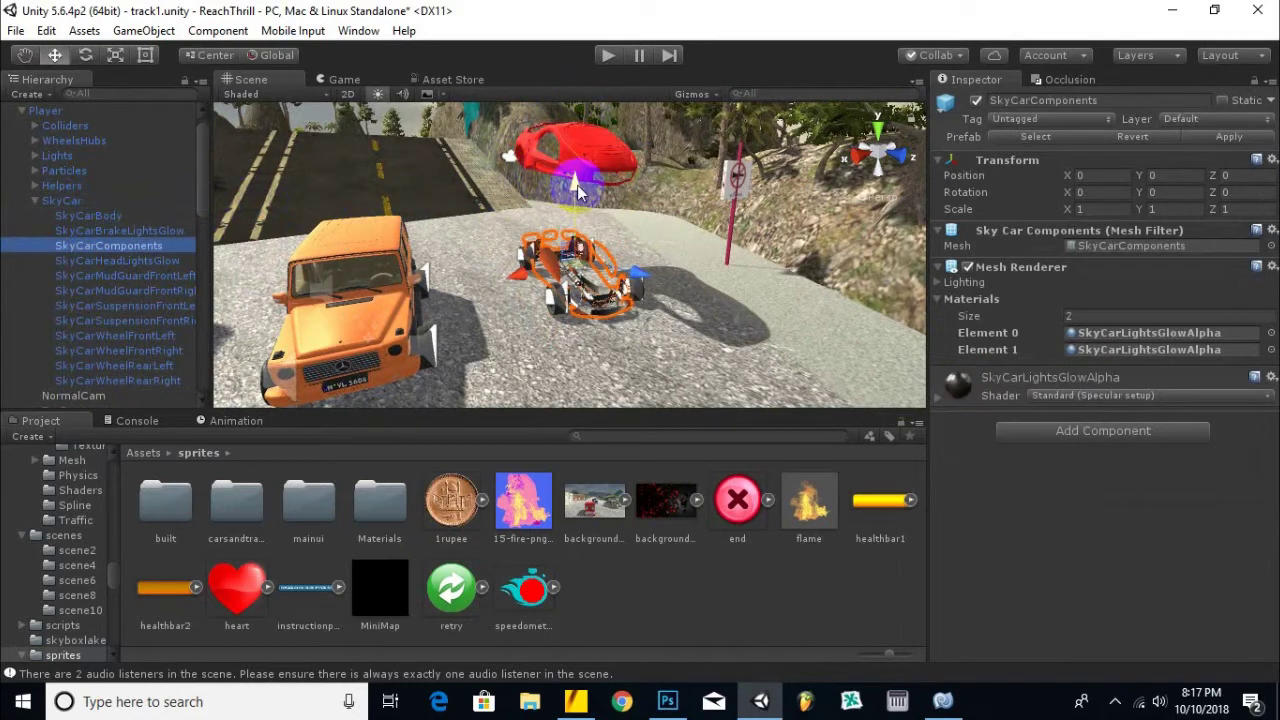
mouse_move(577, 185)
left_mouse_down()
mouse_move(609, 120)
mouse_move(586, 184)
left_mouse_up()
scroll(586, 186, "up", 4)
right_click_drag(584, 208, 1025, 315)
left_click_drag(1025, 315, 540, 224, "alt")
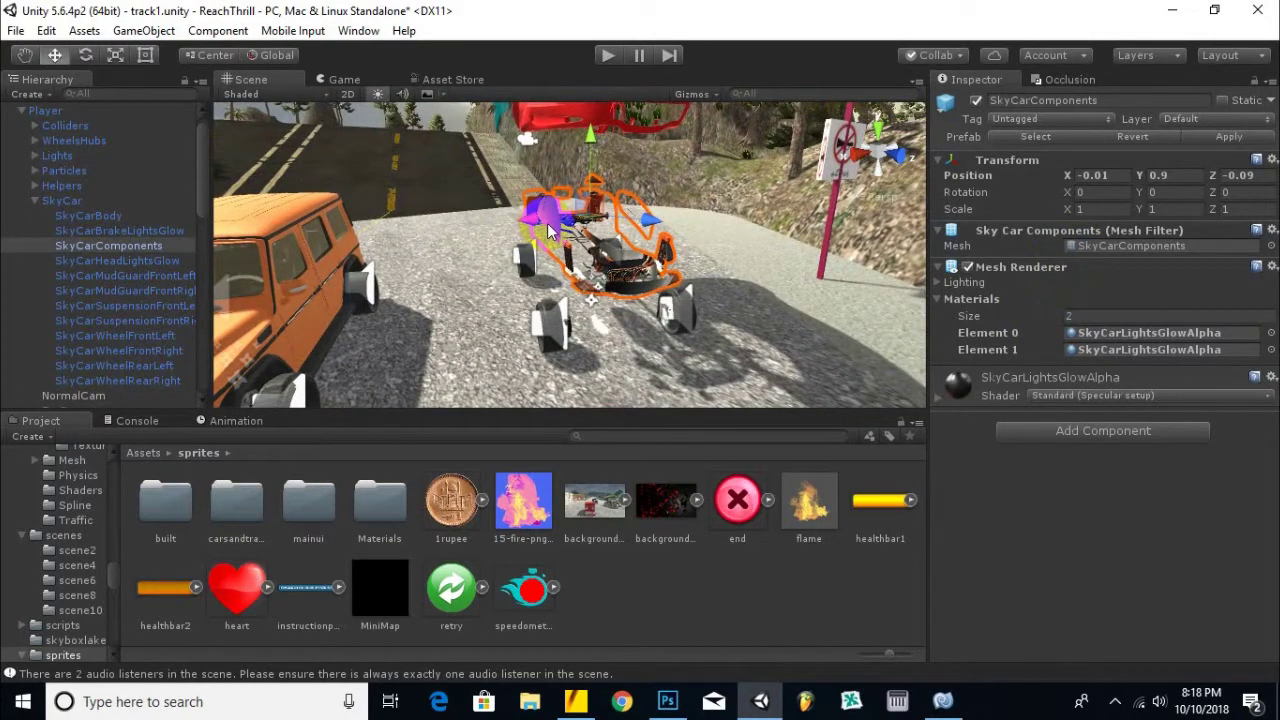
left_click(548, 230)
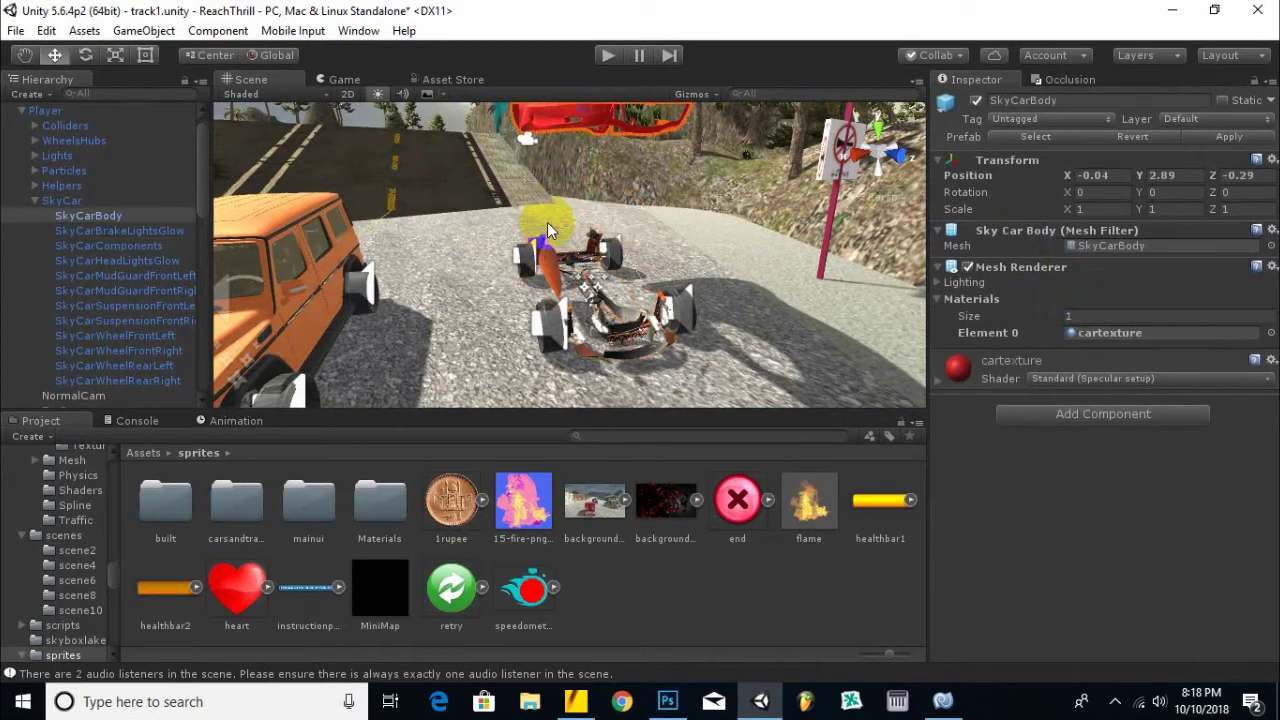
Place the Nissan 370Z 2009 model from customassets/cars on the road beside the red Player car.
left_click(146, 454)
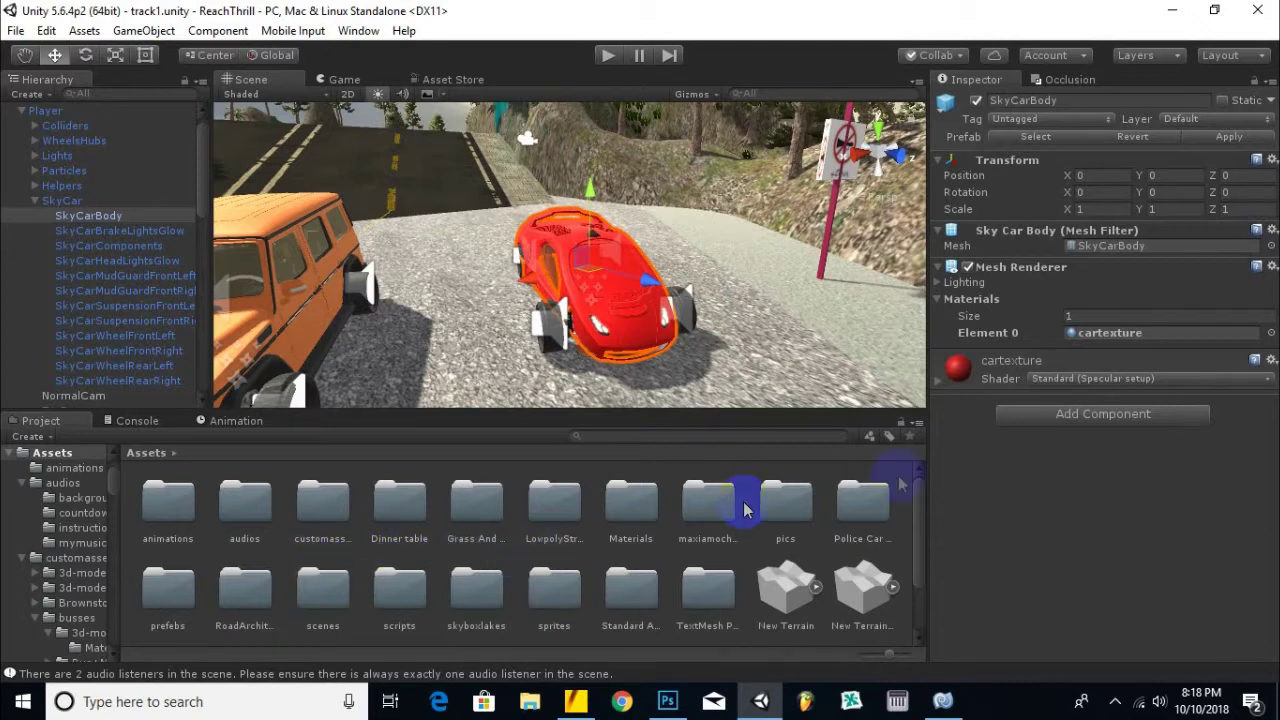
scroll(340, 588, "down", 1)
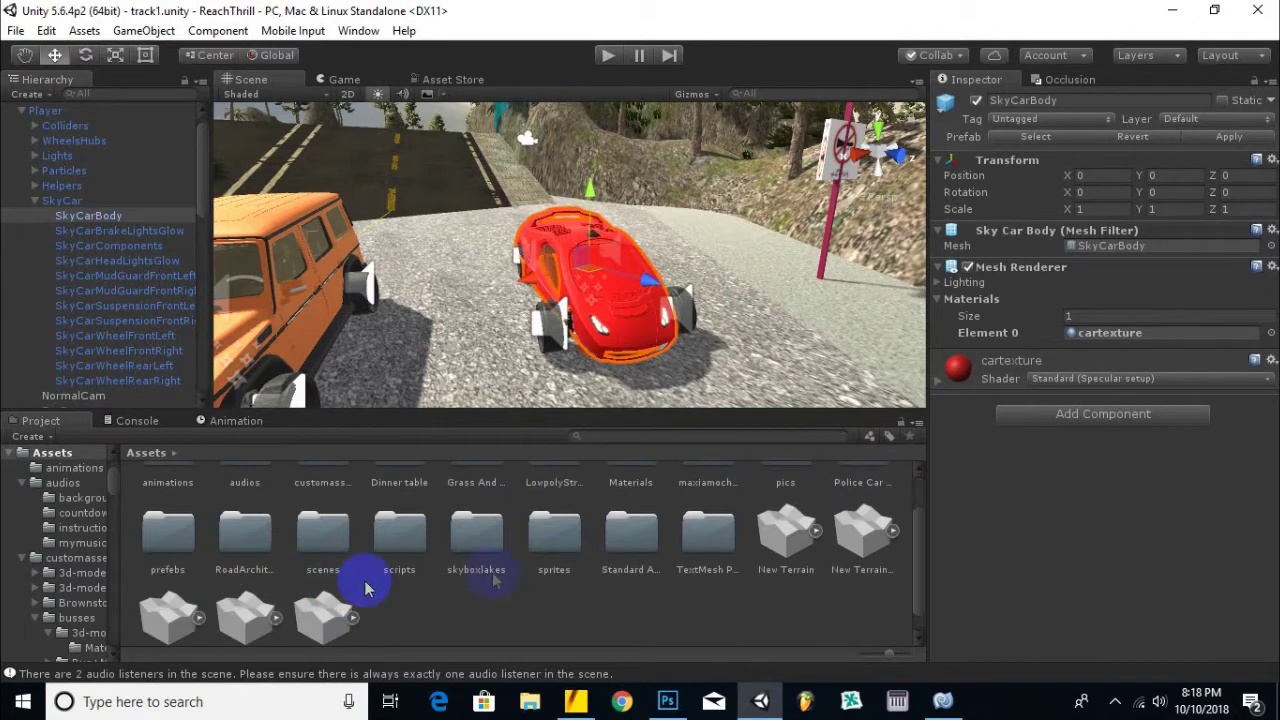
double_click(300, 558)
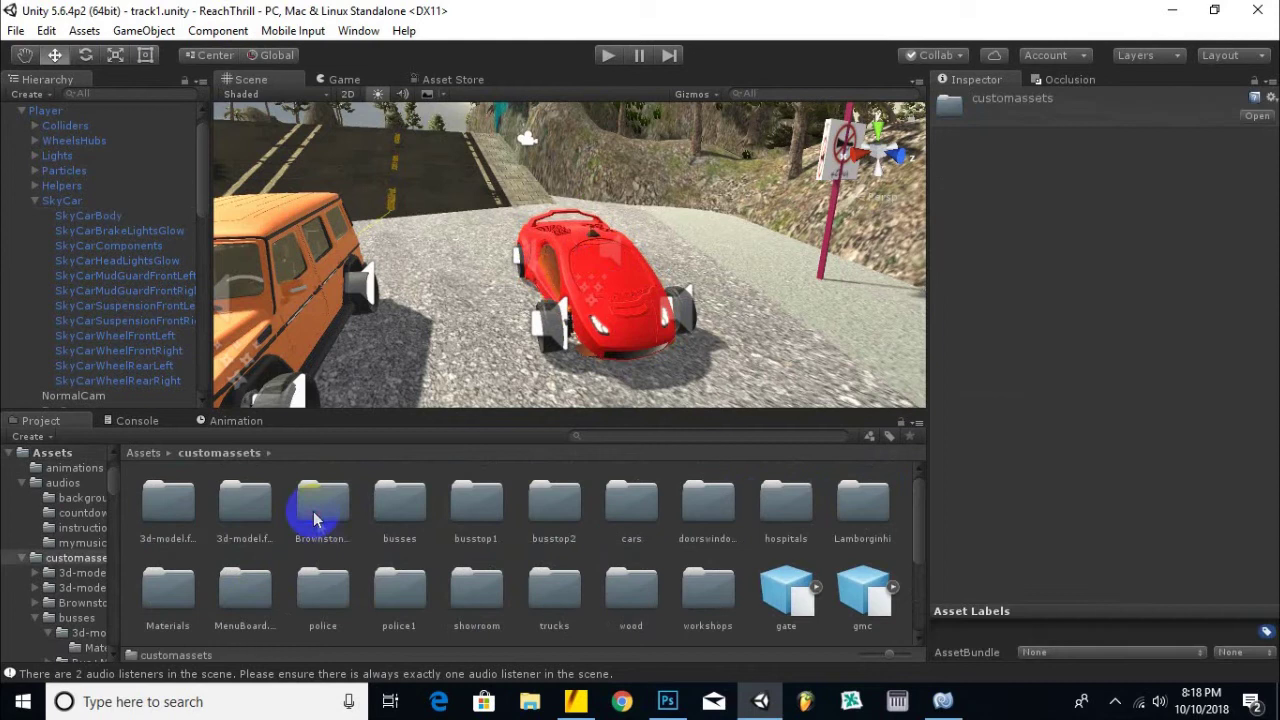
double_click(640, 515)
left_click_drag(736, 508, 742, 342)
middle_click_drag(621, 378, 562, 358)
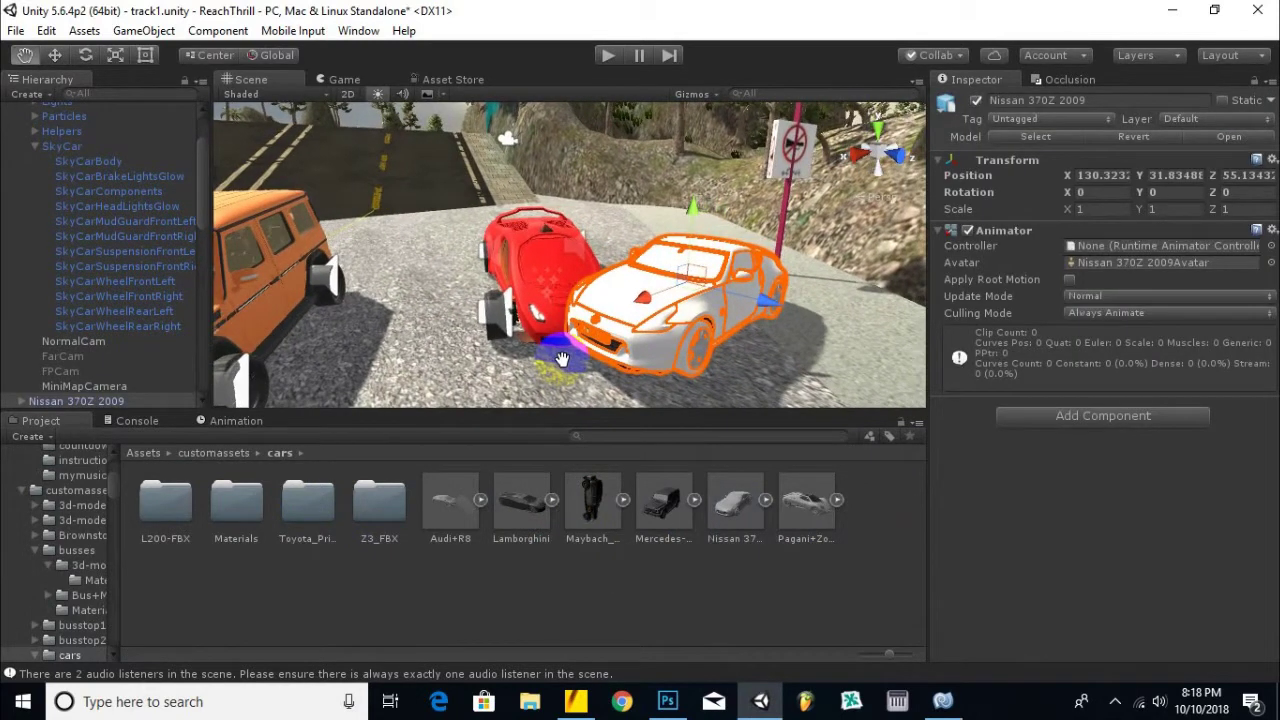
Delete the tire and rim pieces of the Nissan 370Z's front wheel on the side away from the red car.
left_click(693, 364)
key("Delete")
left_click(688, 383)
left_click(704, 330)
key("Delete")
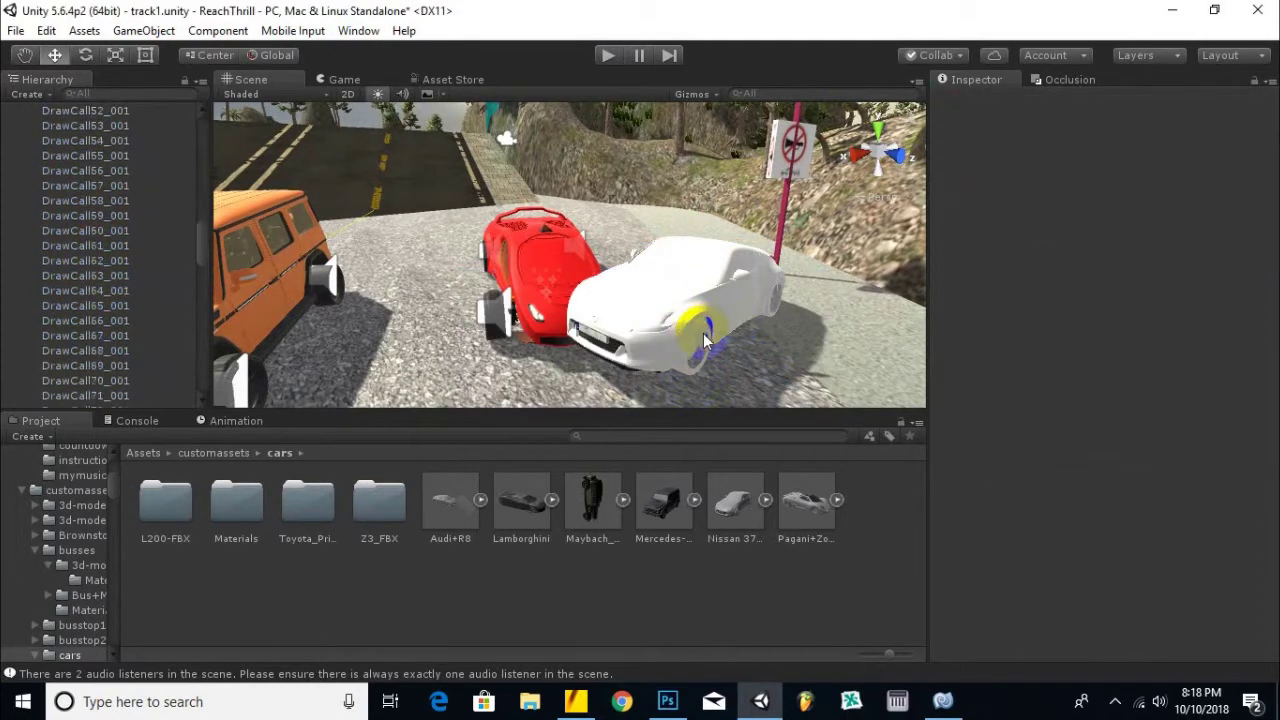
left_click(705, 340)
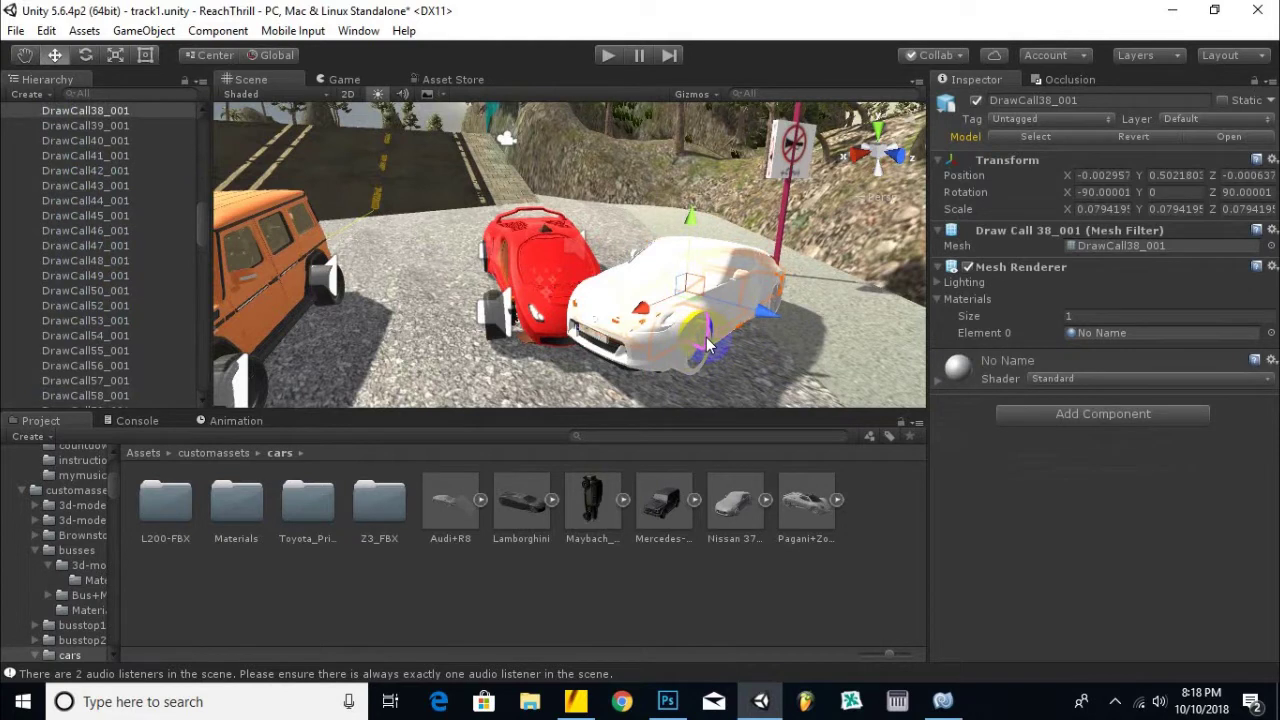
key("Delete")
left_click(705, 340)
key("Delete")
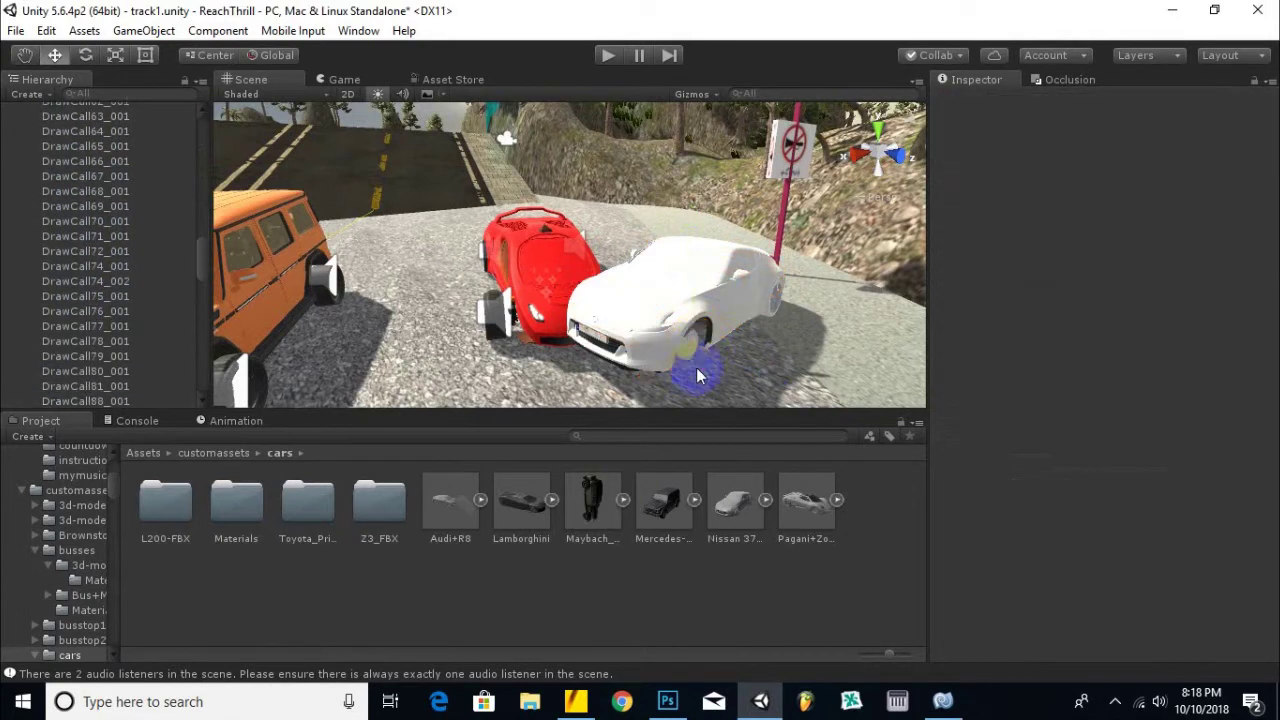
Delete the pieces of the Nissan's rear wheel on the side away from the red car.
left_click(783, 317)
key("Delete")
left_click(770, 320)
key("Delete")
Delete the tire, rim and inner pieces of the Nissan's rear wheel on the side facing the red car.
left_click_drag(745, 337, 352, 365, "alt")
left_click(352, 365)
key("Delete")
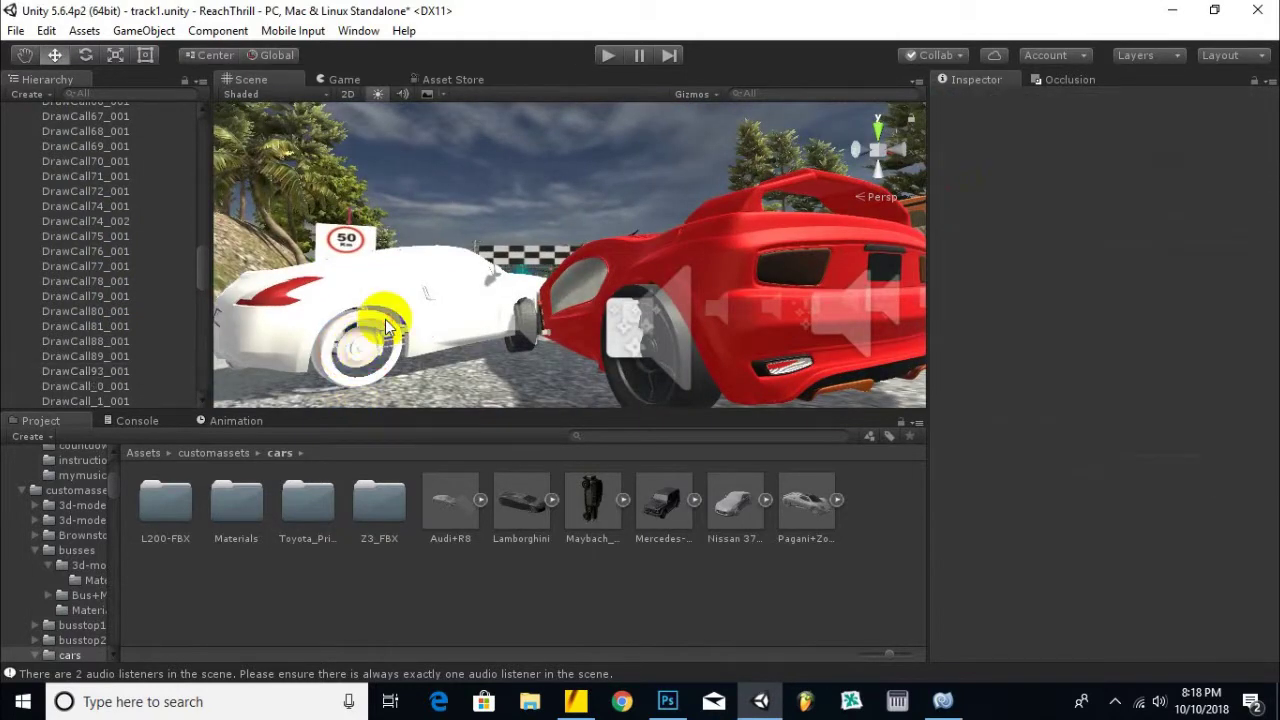
left_click(387, 327)
key("Delete")
left_click(371, 360)
key("Delete")
Move the whole Nissan 370Z 2009 object away from the red car to X 128.55.
middle_click_drag(471, 330, 420, 351)
left_click(436, 361)
left_click(508, 335)
key("ctrl+z")
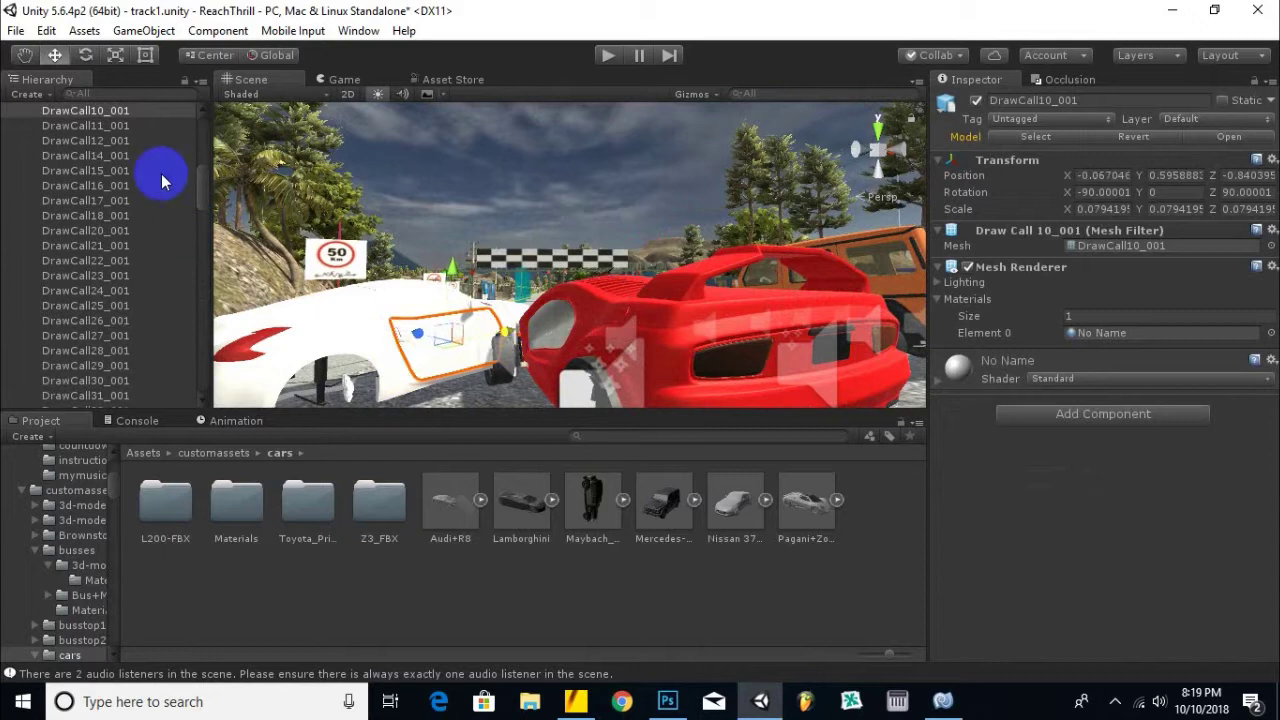
scroll(120, 225, "up", 2)
double_click(97, 150)
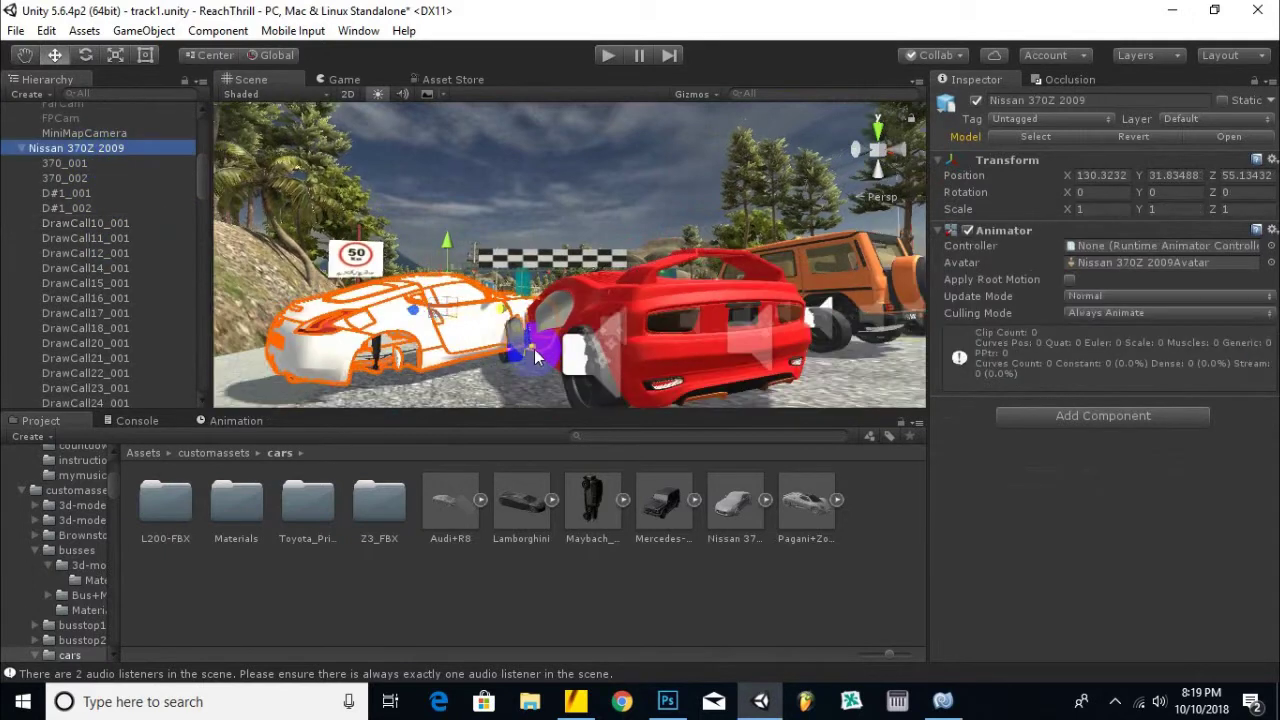
left_click(467, 350)
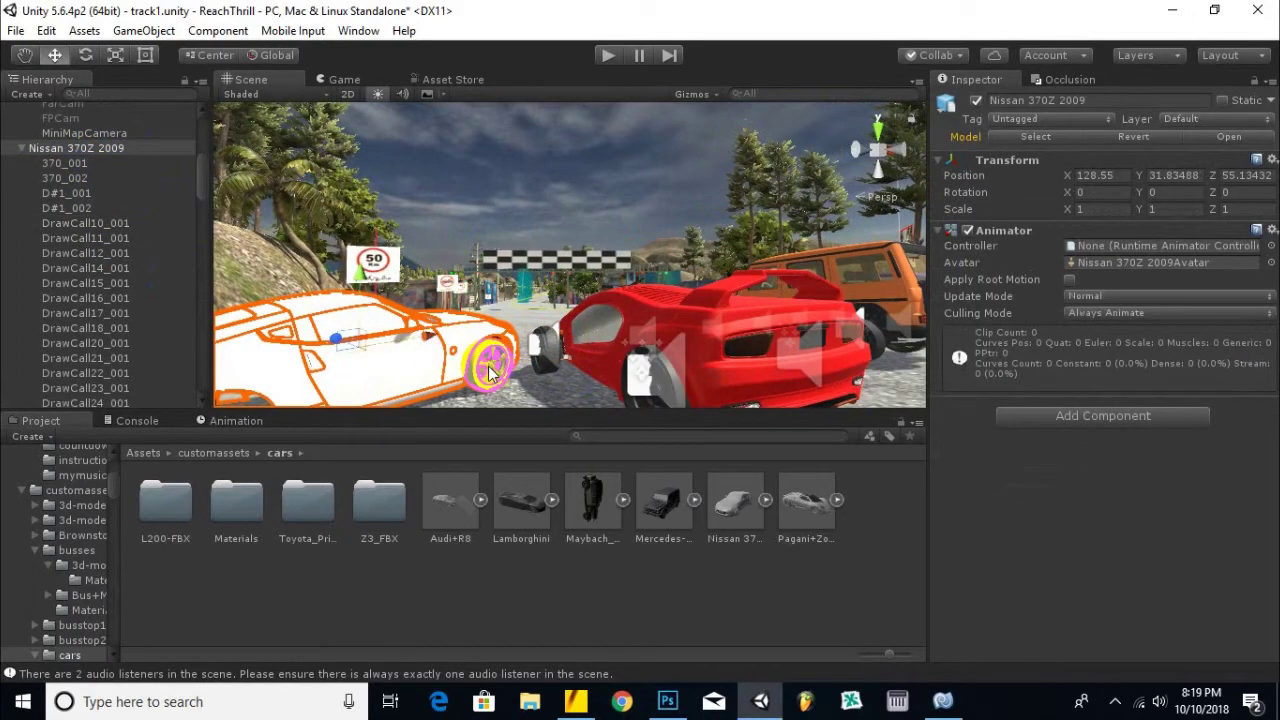
Delete the Nissan's front wheel on the side facing the red car.
left_click(490, 372)
left_click(480, 368)
left_click(484, 374)
key("Delete")
scroll(487, 379, "down", 2)
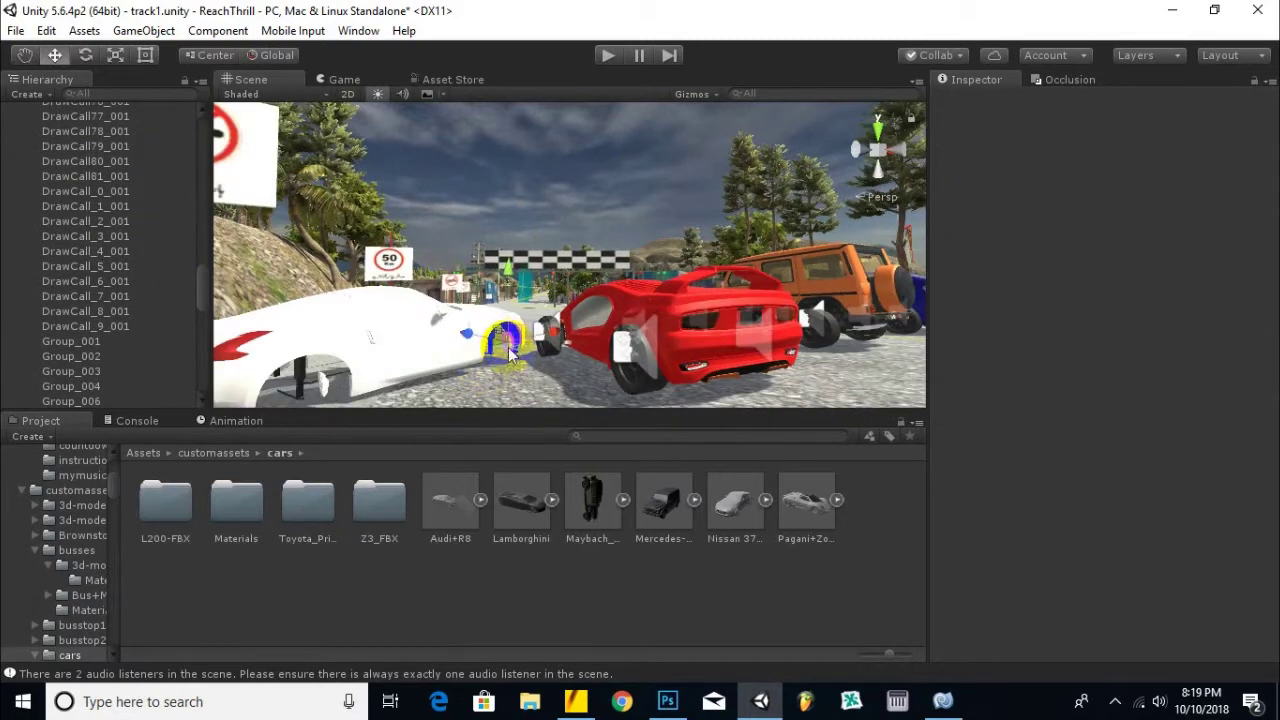
Delete leftover wheel hardware such as Group_008 from the Nissan's wheel arches, working around to its other side.
left_click(508, 348)
left_click(477, 363)
left_click(318, 380)
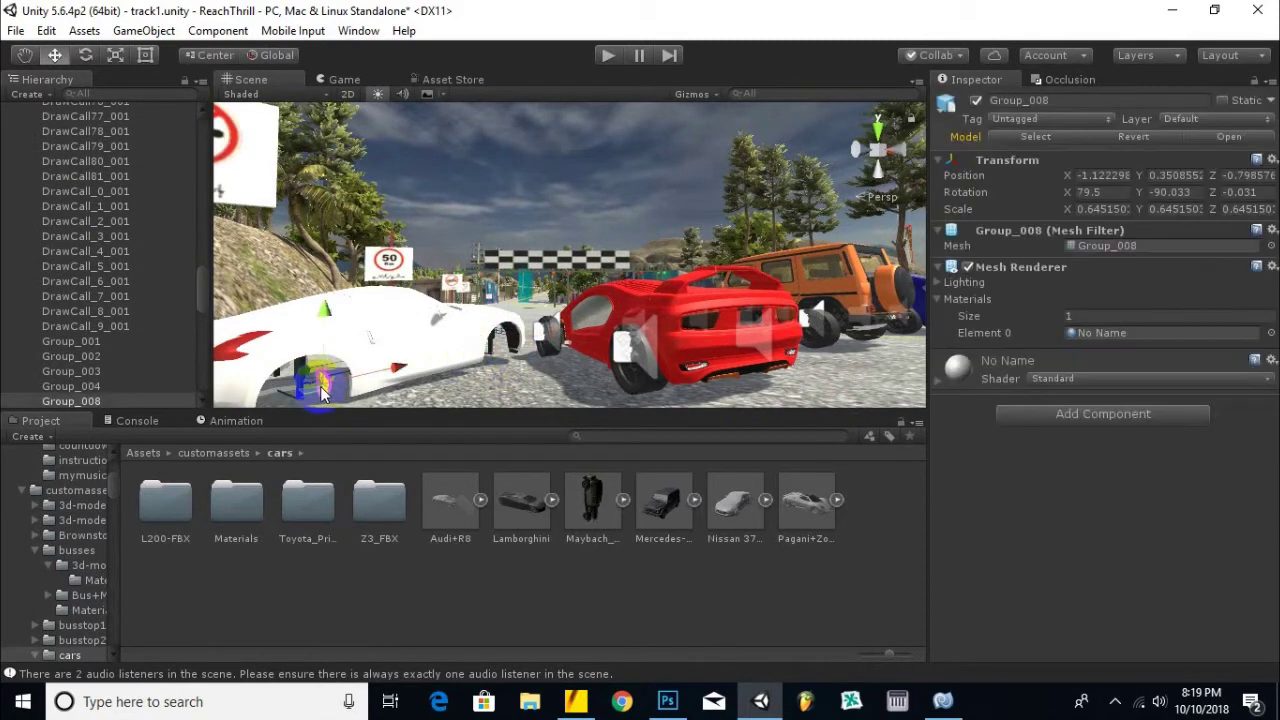
key("Delete")
scroll(380, 383, "up", 2)
left_click_drag(380, 383, 771, 357, "alt")
left_click(797, 364)
key("Delete")
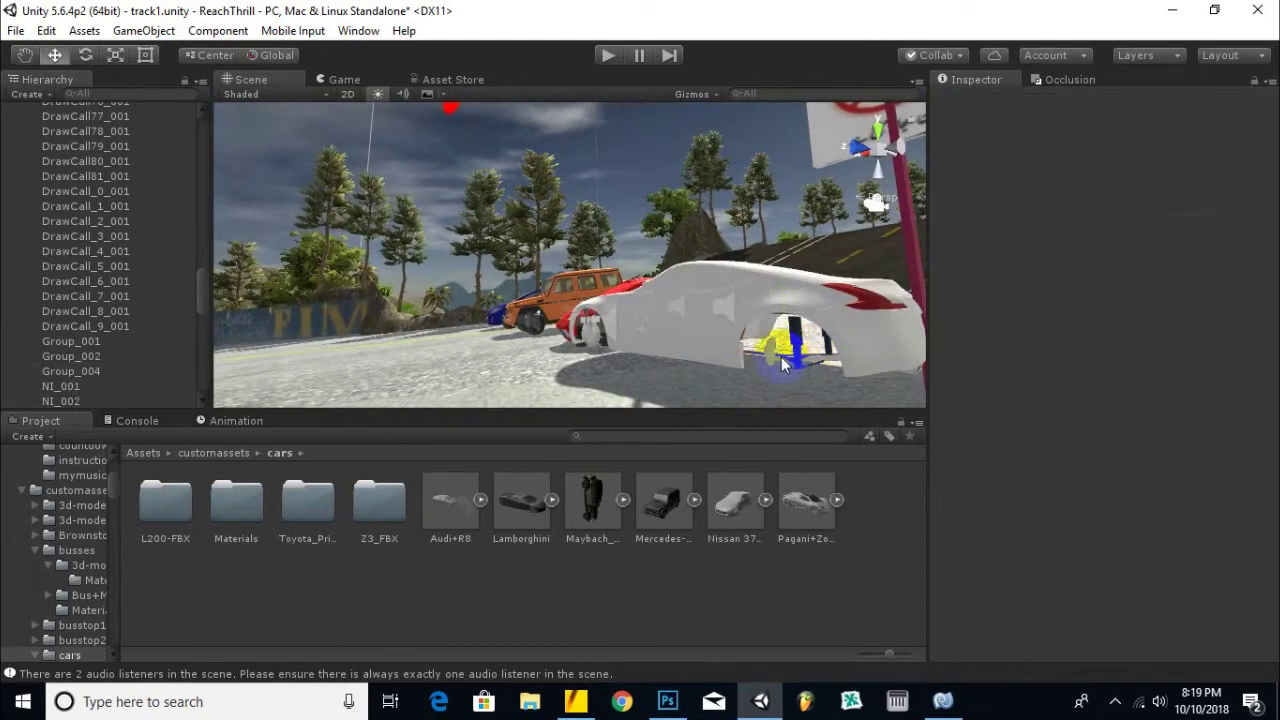
Delete the remaining wheel hardware from the Nissan's front wheel arch and save the scene.
left_click_drag(747, 384, 703, 360, "alt")
left_click(705, 378)
key("Delete")
left_click(684, 375)
key("Delete")
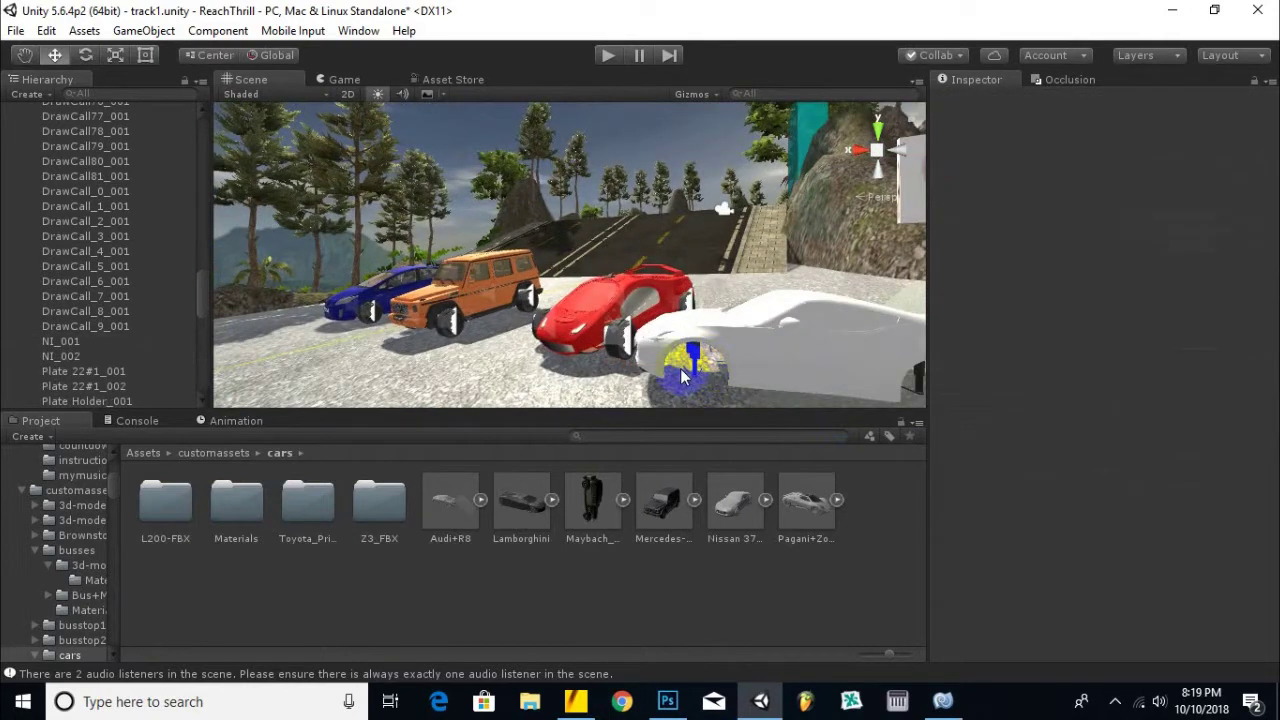
scroll(653, 354, "down", 2)
key("ctrl+s")
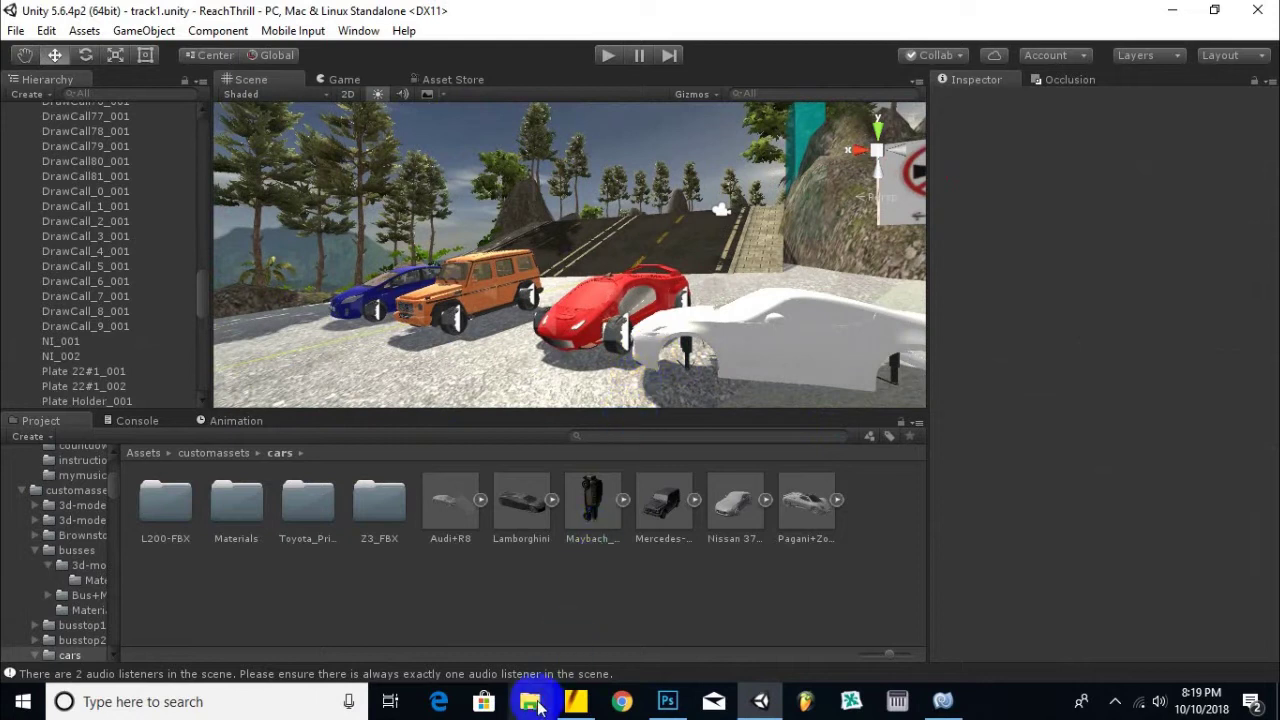
Switch to File Explorer and examine the nissan.jpg reference picture on the Desktop, then close the window.
left_click(531, 698)
scroll(660, 327, "up", 4)
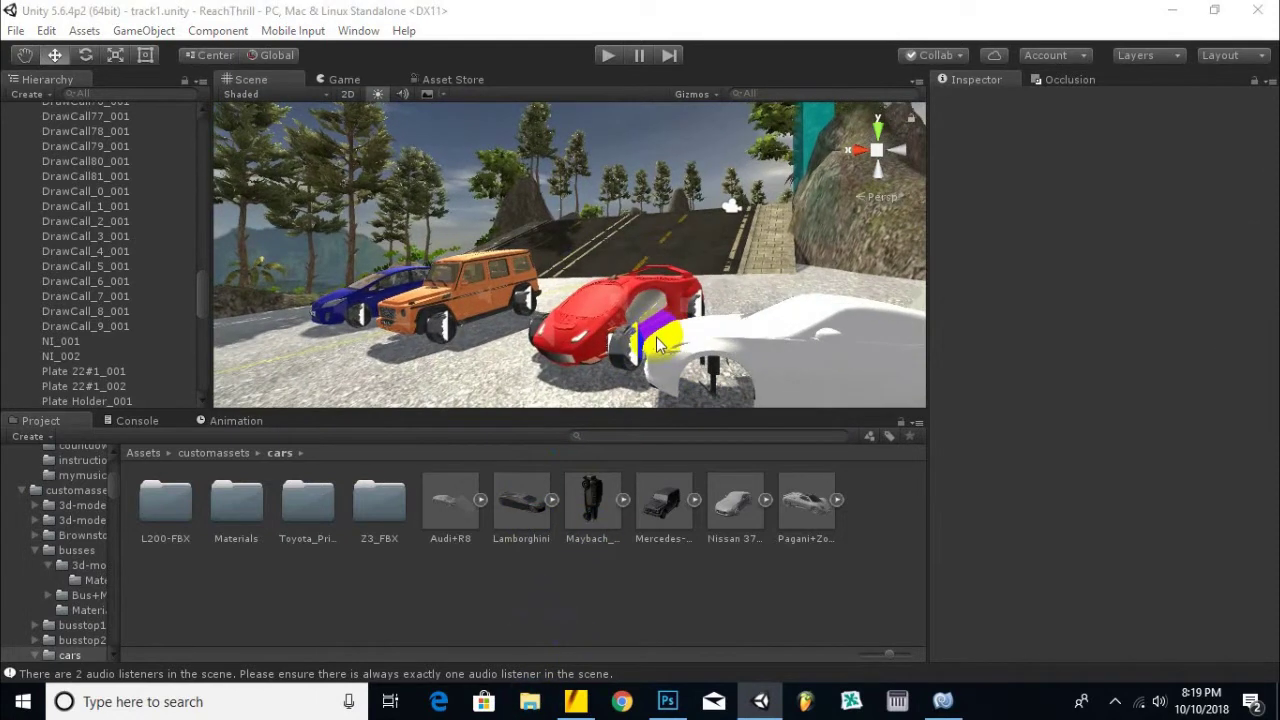
middle_click_drag(604, 336, 596, 334)
scroll(597, 340, "down", 1)
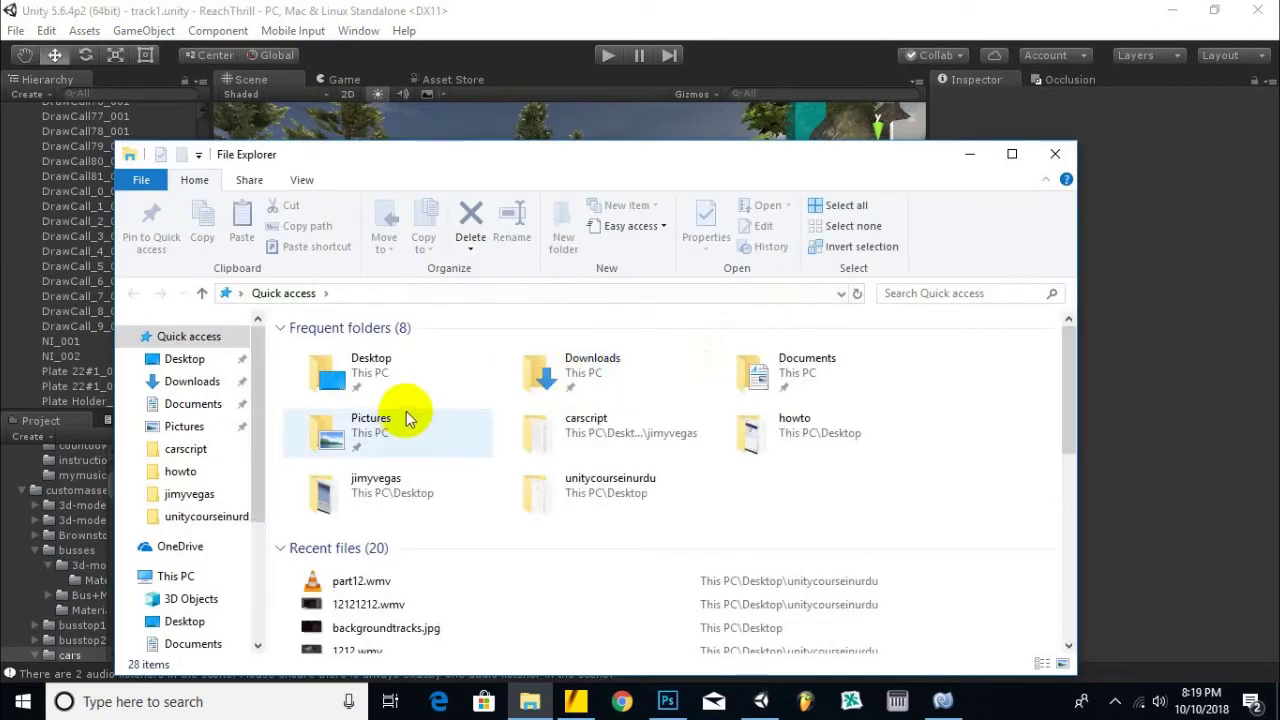
double_click(458, 376)
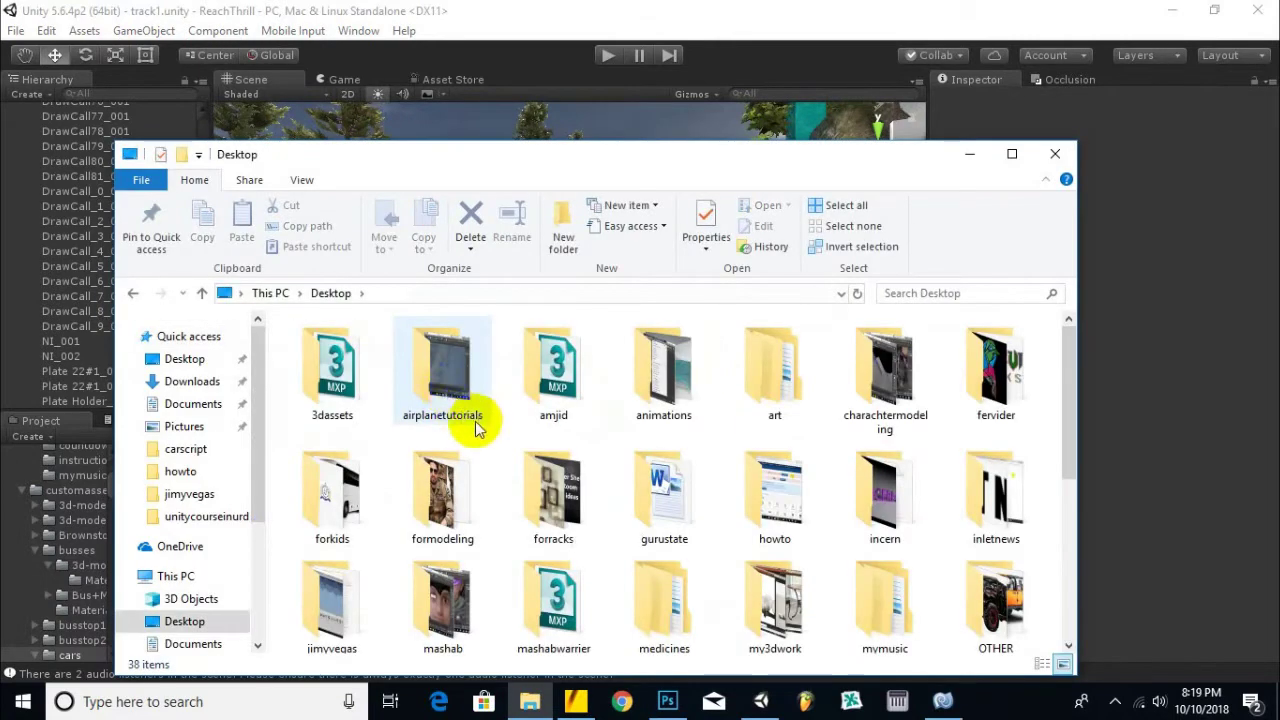
scroll(505, 480, "down", 2)
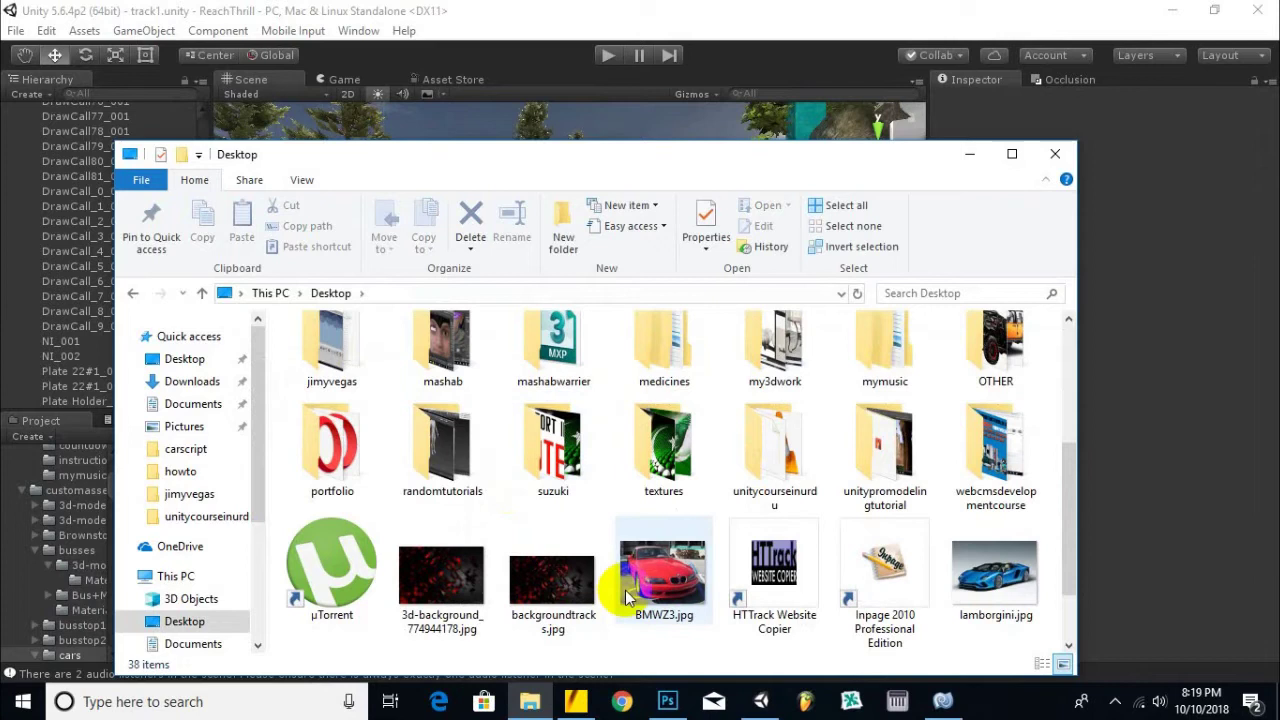
scroll(651, 614, "down", 1)
left_click(337, 621)
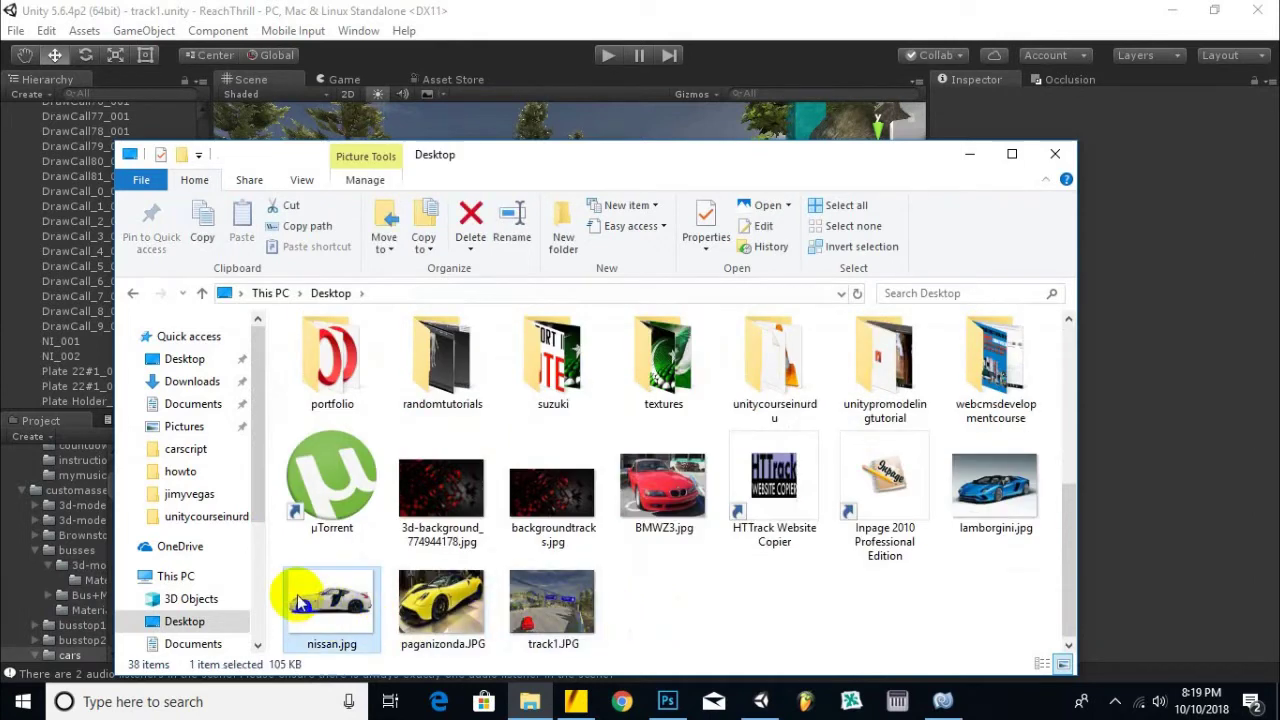
left_click(1055, 155)
View the wheelless Nissan beside the red car and open the Materials folder inside customassets/cars.
scroll(727, 306, "up", 1)
middle_click_drag(727, 308, 695, 316)
right_click_drag(695, 316, 843, 380)
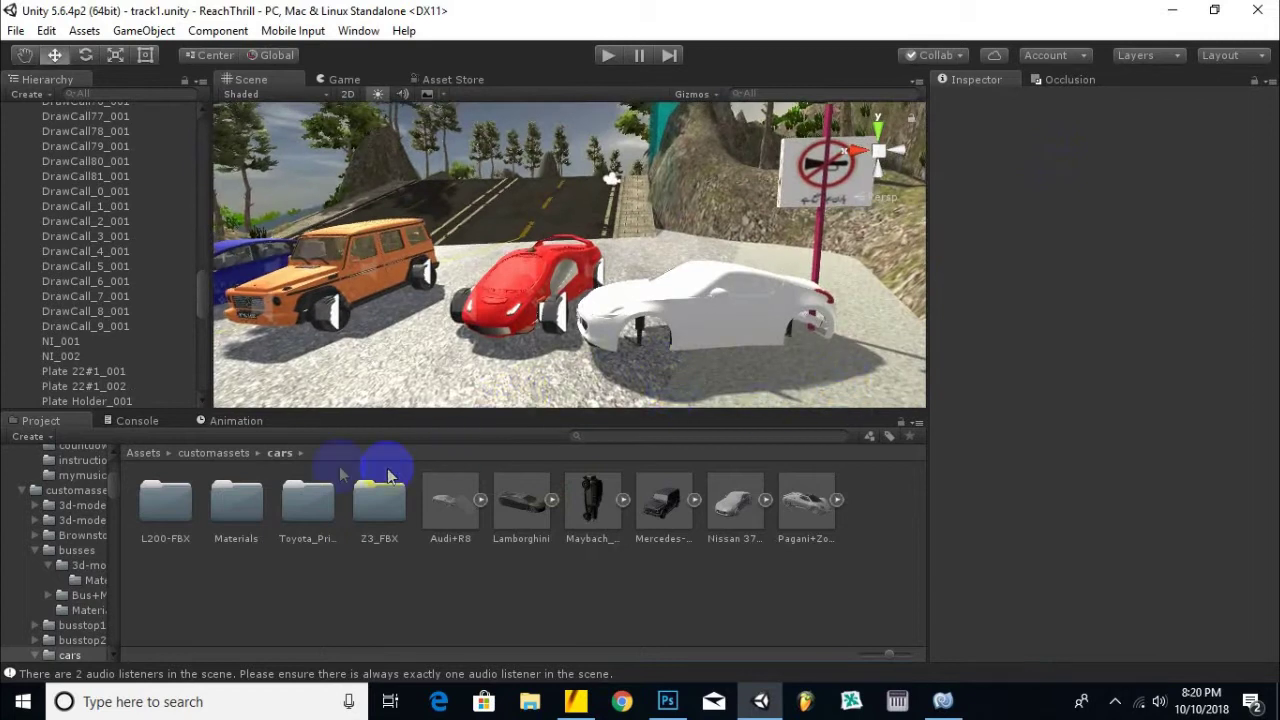
scroll(100, 338, "up", 10)
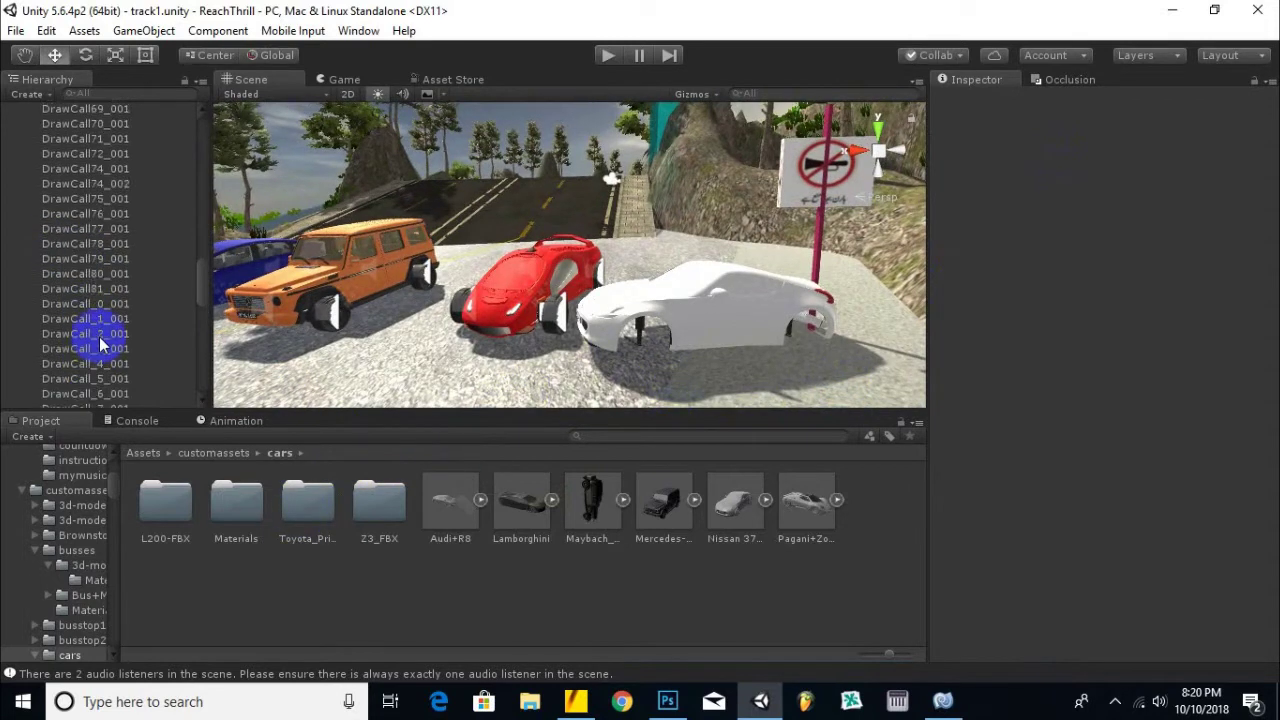
double_click(256, 516)
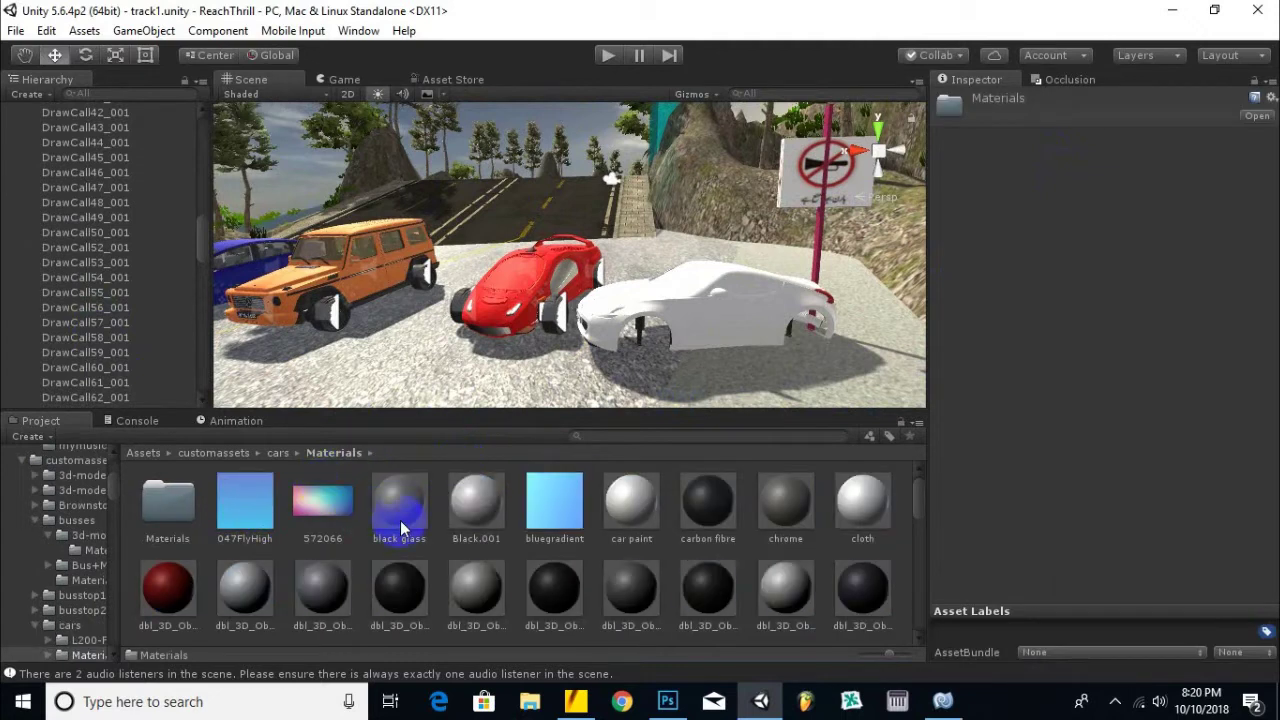
mouse_move(410, 510)
left_mouse_down()
mouse_move(718, 338)
mouse_move(408, 523)
left_mouse_up()
scroll(712, 536, "down", 1)
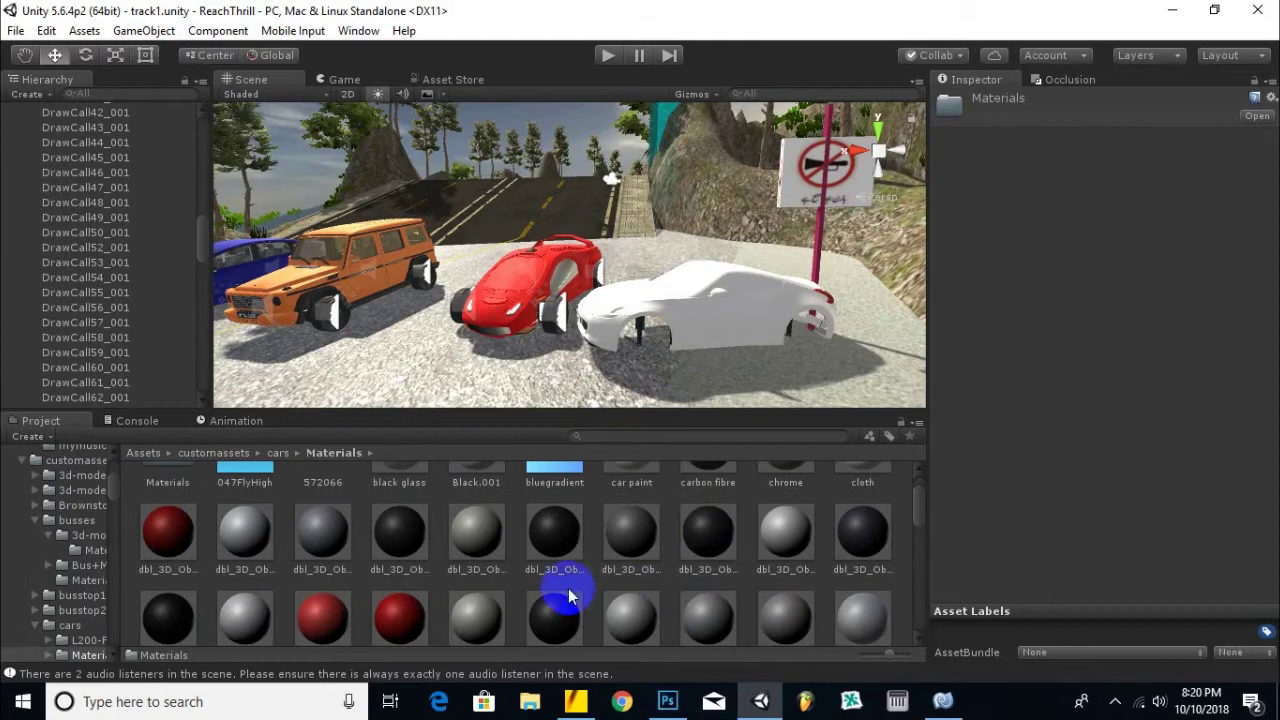
Try the light beige-grey dbl_3D_Ob material on the Nissan's door and front body panels.
left_click_drag(486, 563, 712, 330)
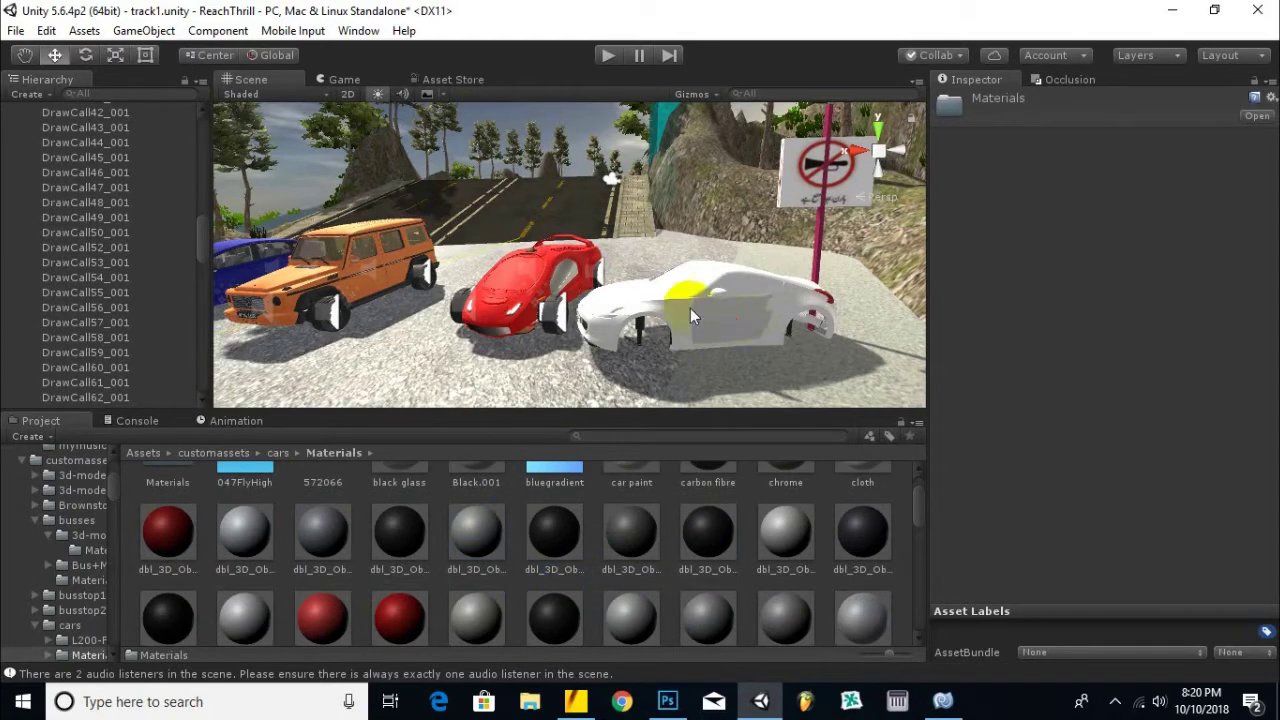
scroll(690, 312, "up", 3)
left_click_drag(751, 372, 735, 368)
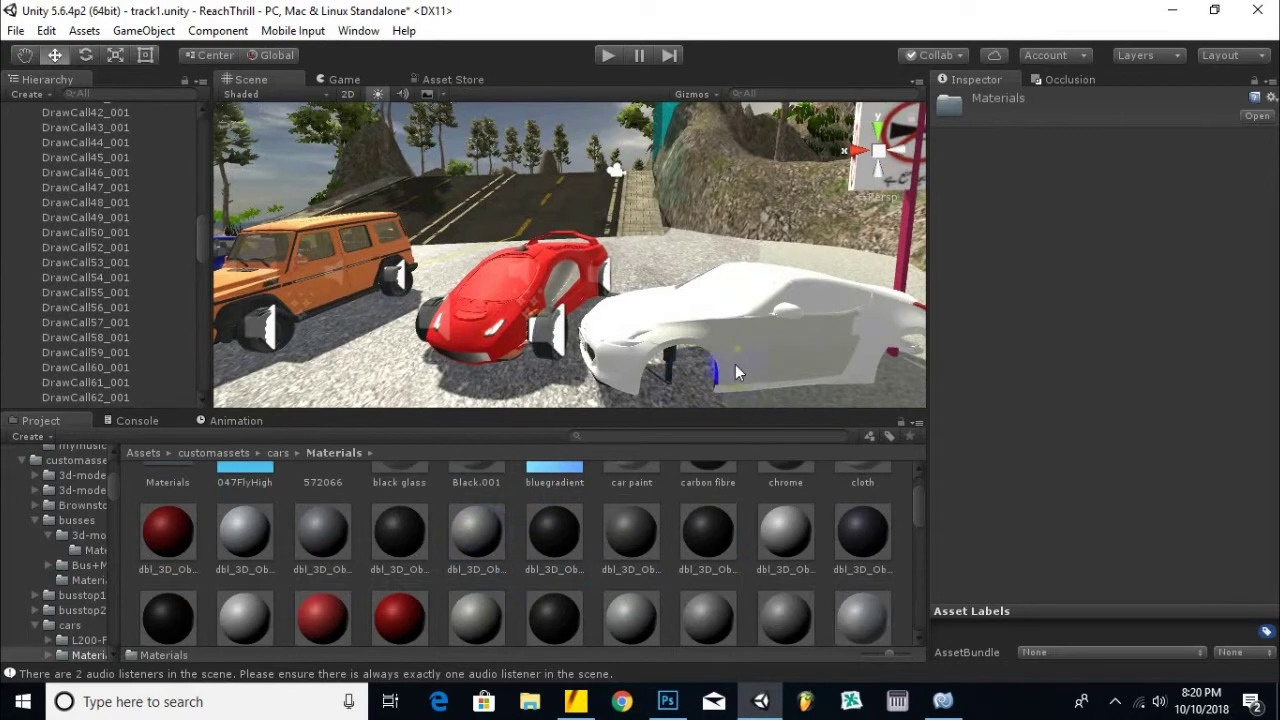
scroll(680, 368, "up", 1)
left_click_drag(632, 399, 626, 408)
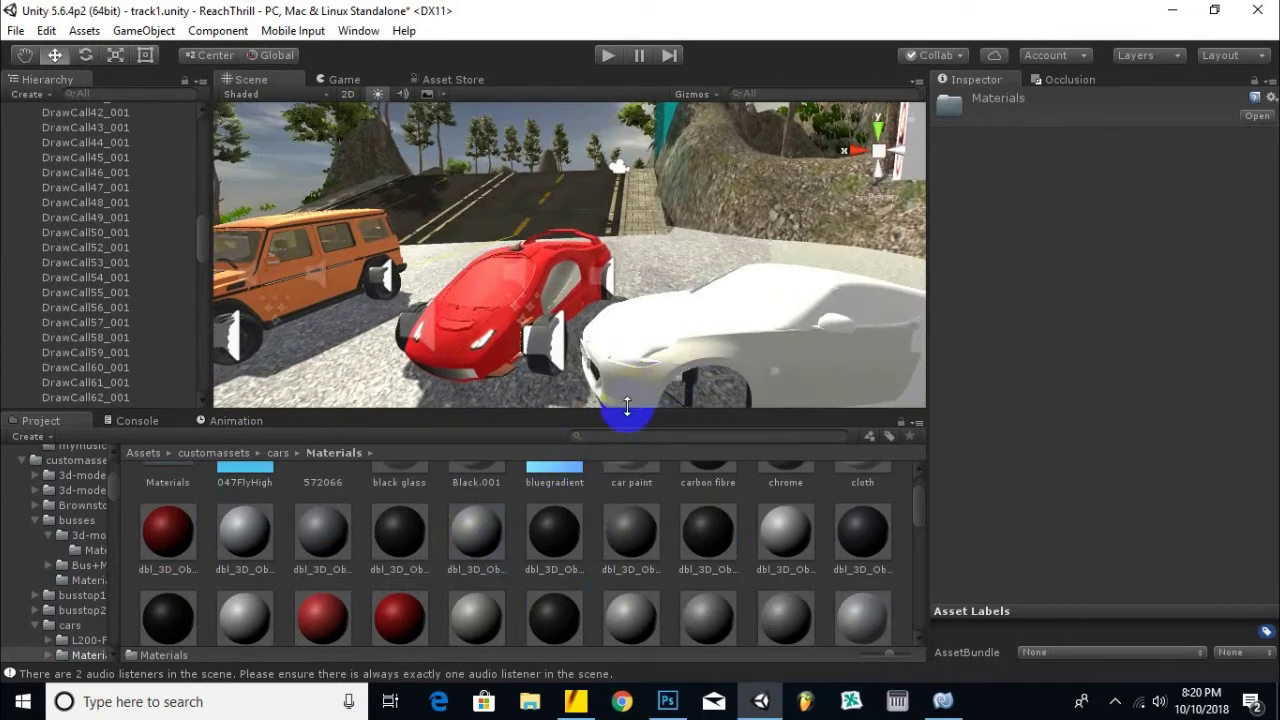
scroll(626, 406, "down", 1)
left_click_drag(655, 363, 752, 420, "alt")
left_click_drag(476, 535, 643, 332)
left_click_drag(678, 385, 571, 325, "alt")
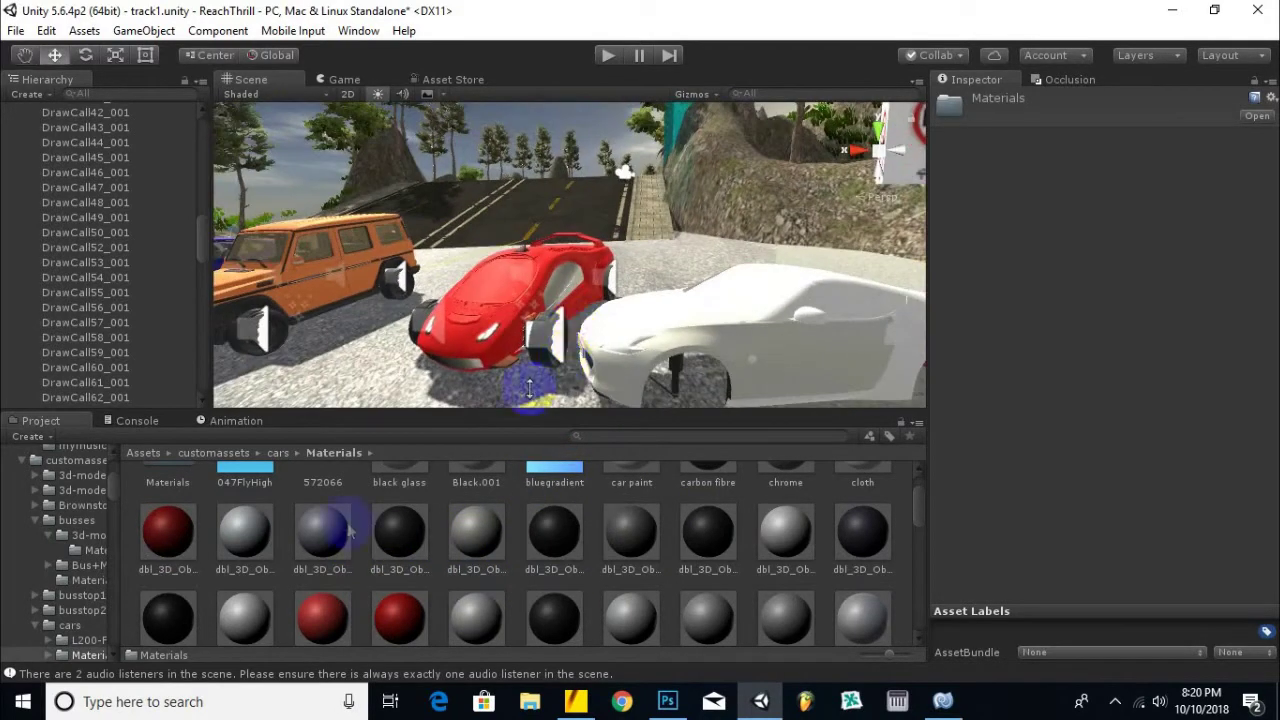
Apply the bluish-grey dbl_3D_Ob material to the Nissan's door, front body and rear body panels.
left_click_drag(649, 332, 663, 423, "alt")
left_click_drag(357, 529, 724, 358)
left_click_drag(340, 543, 655, 358)
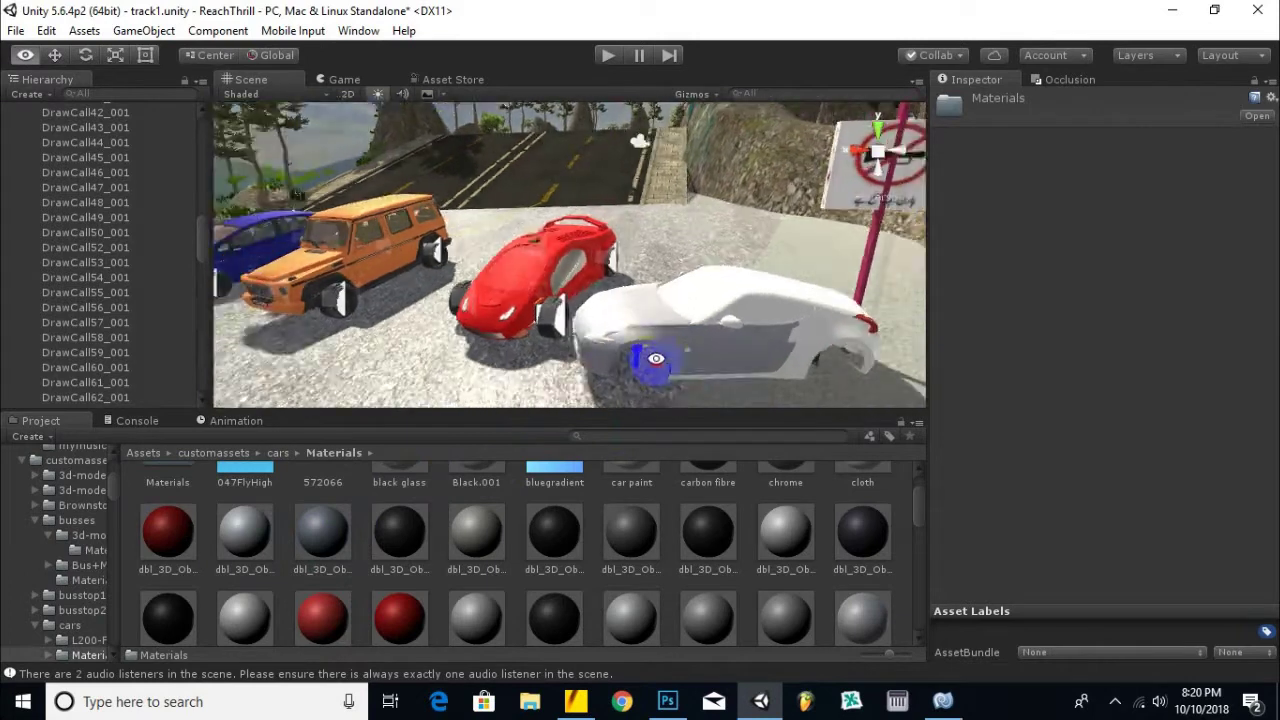
left_click_drag(797, 367, 665, 352, "alt")
left_click_drag(325, 532, 736, 335)
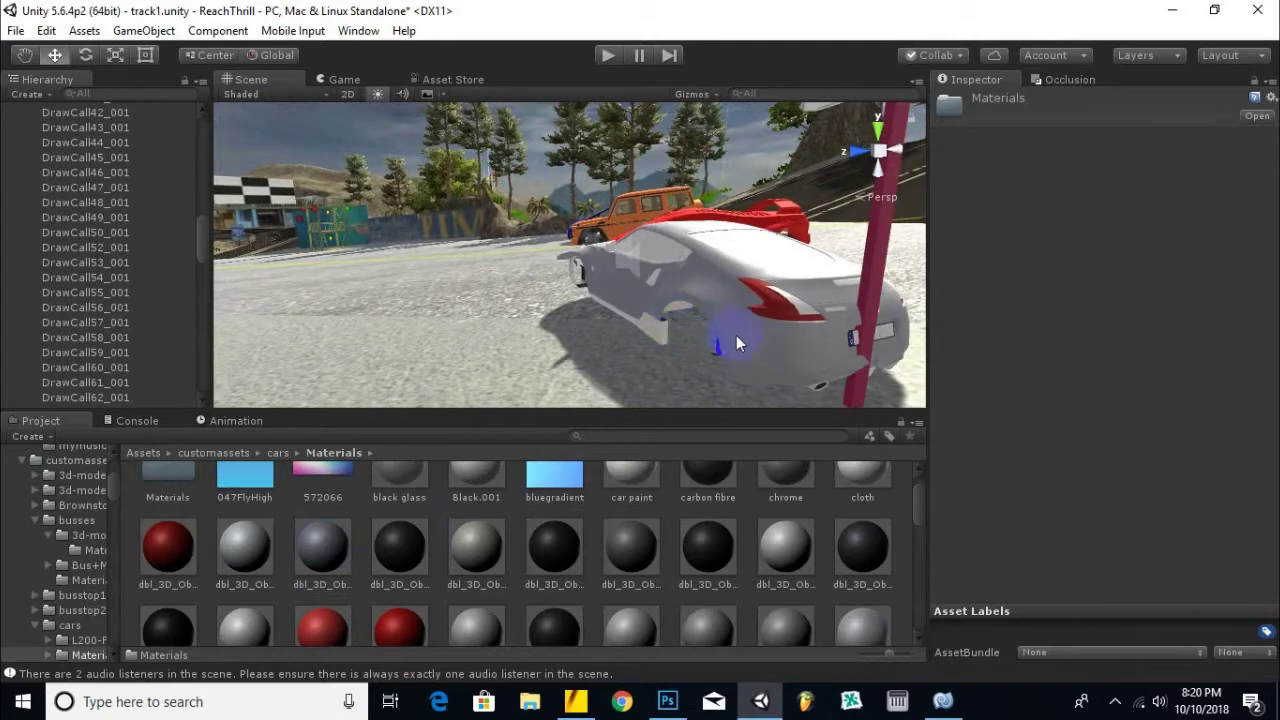
Find the transparent dark Lamborghini material in the cars Materials folder and apply it to the Nissan's door window.
left_click_drag(701, 404, 770, 405, "alt")
scroll(684, 316, "up", 2)
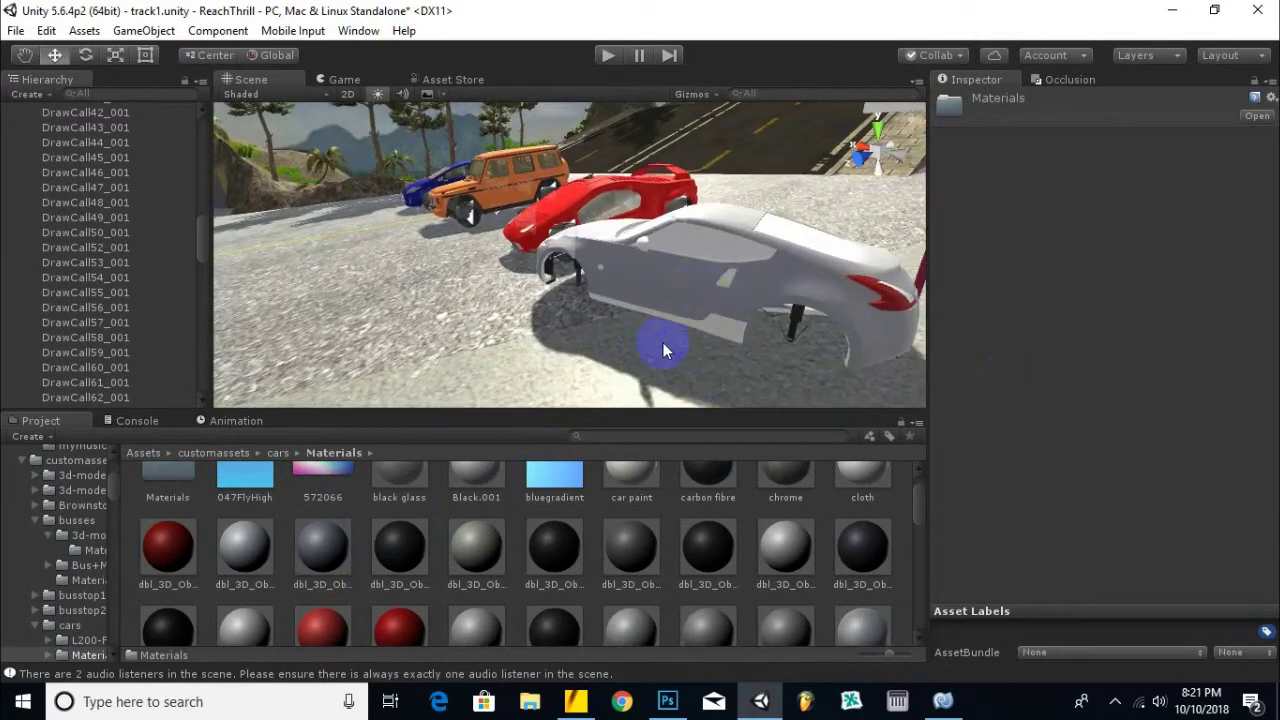
scroll(475, 529, "up", 1)
scroll(483, 530, "down", 5)
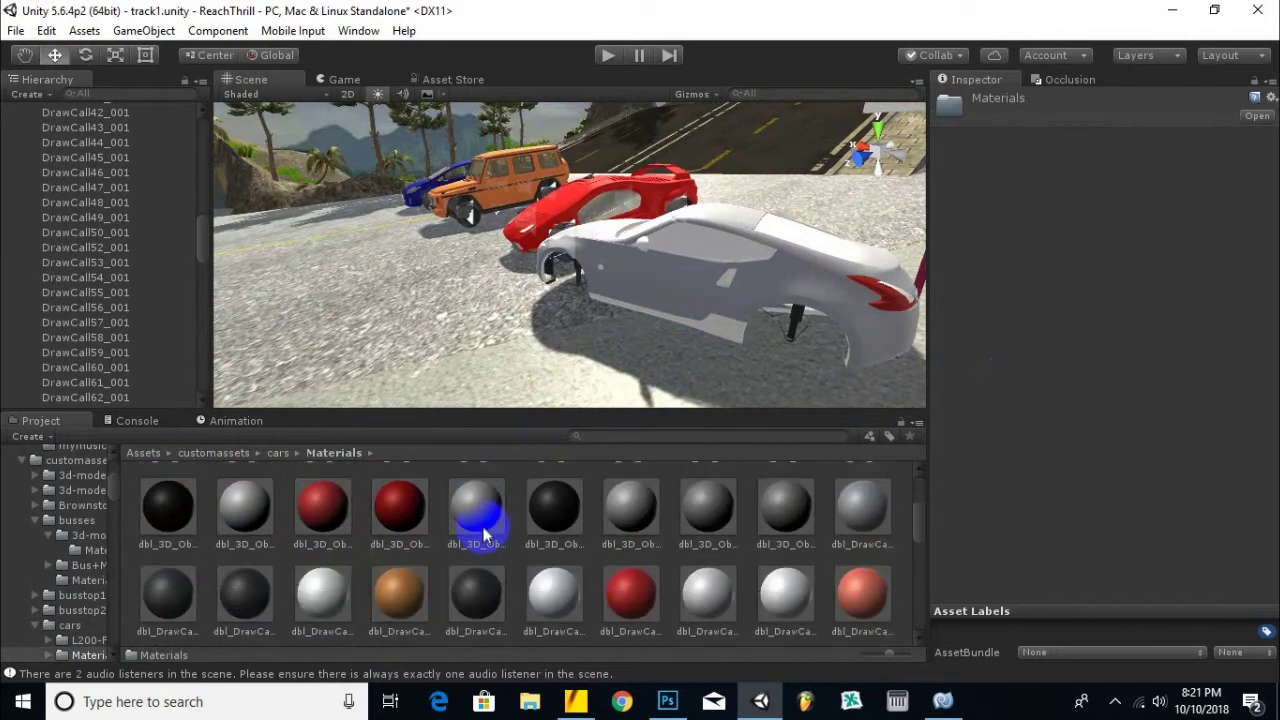
scroll(462, 578, "down", 3)
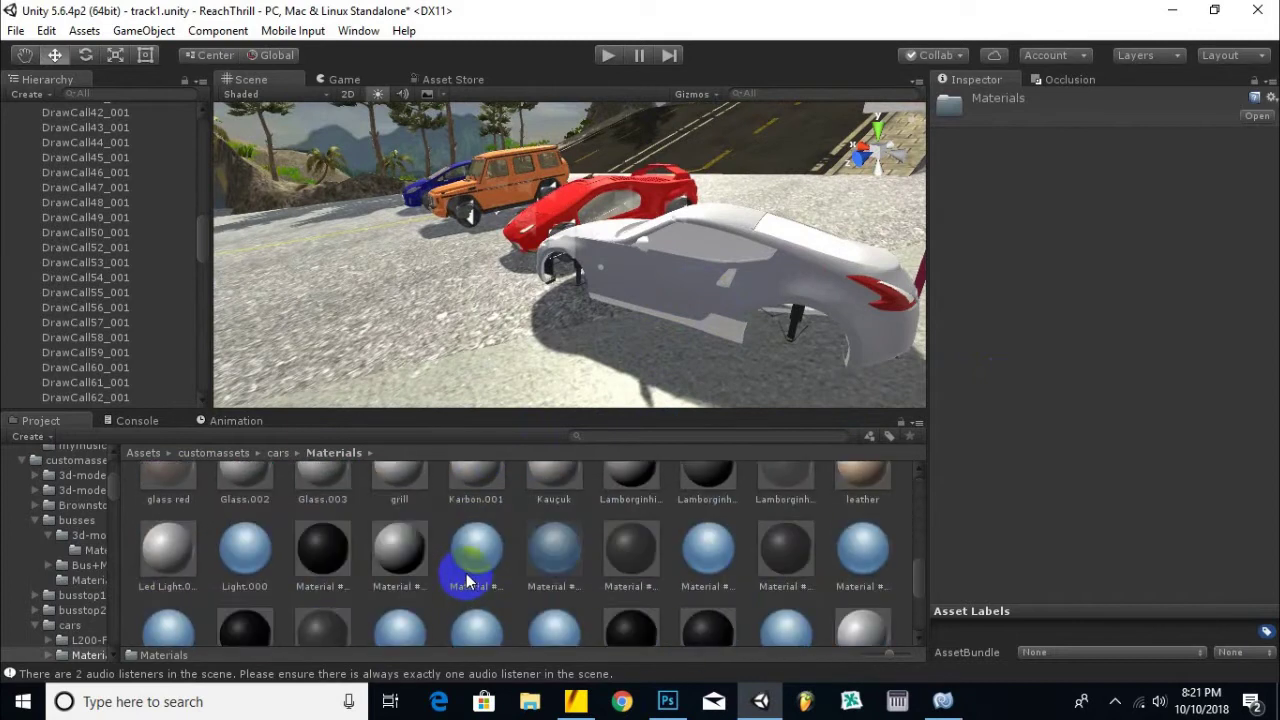
scroll(478, 595, "down", 1)
scroll(478, 597, "down", 1)
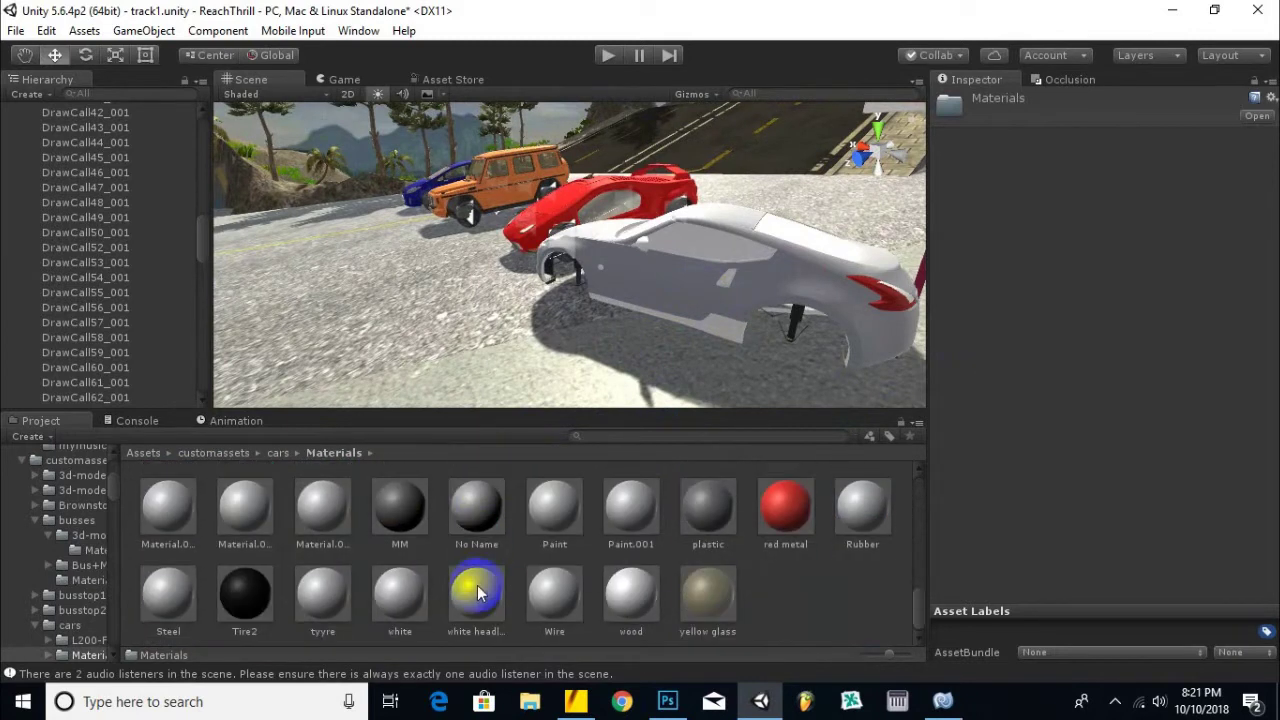
scroll(480, 612, "up", 5)
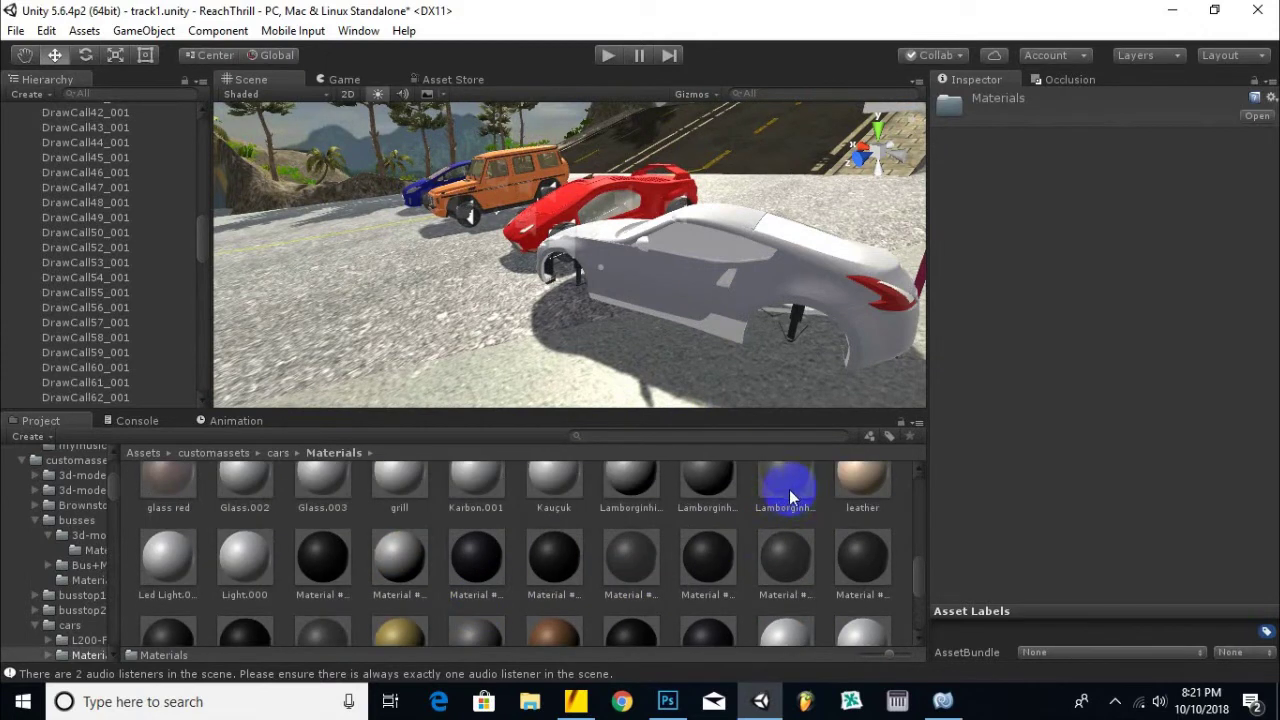
left_click_drag(788, 494, 682, 242)
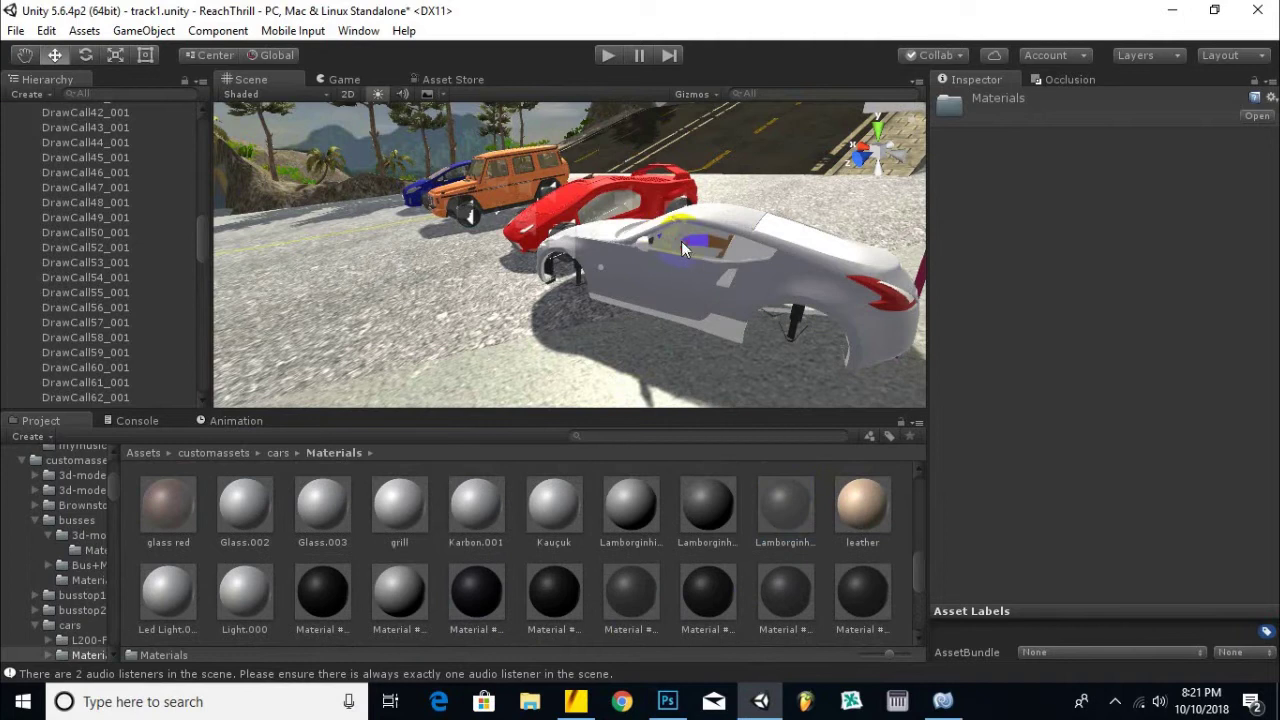
Try the transparent dark Lamborghini material on the Nissan's rear quarter window, and apply black Material # to that window and the side vent.
left_click_drag(791, 504, 750, 258)
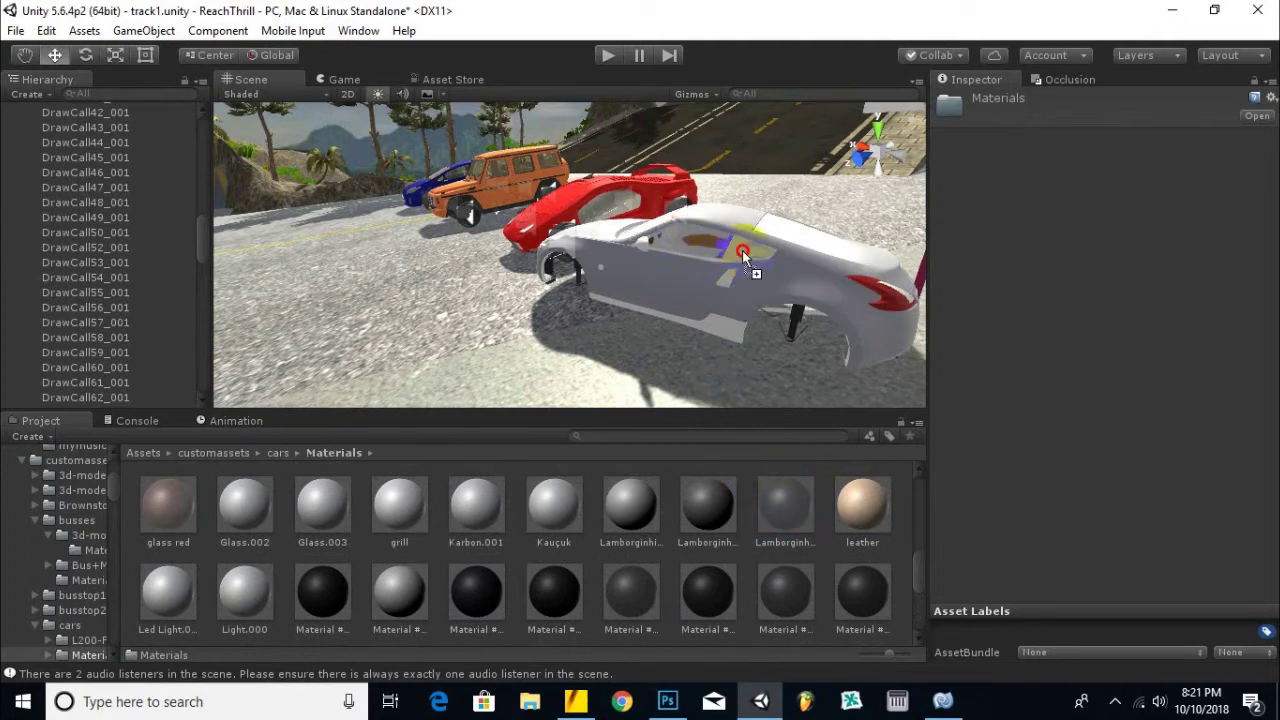
left_click_drag(757, 253, 808, 528)
left_click_drag(575, 620, 740, 251)
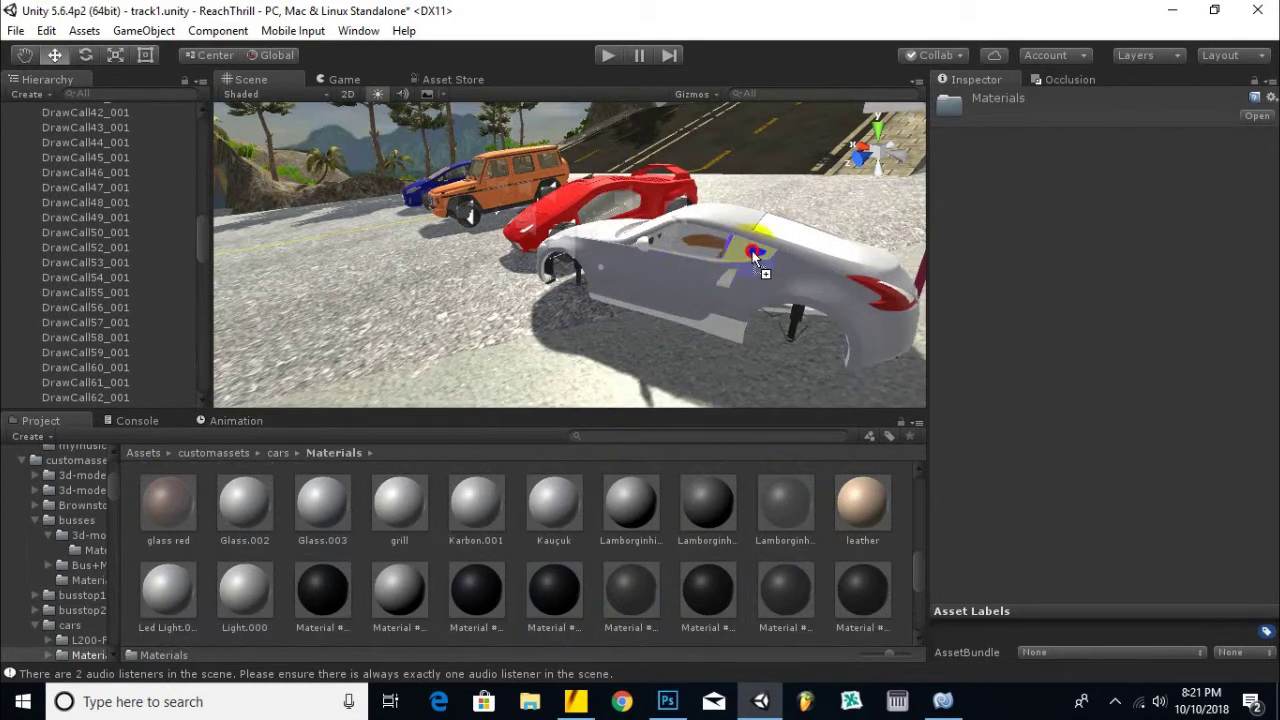
left_click_drag(697, 369, 705, 294, "alt")
left_click_drag(666, 335, 720, 330, "alt")
left_click_drag(605, 583, 696, 256)
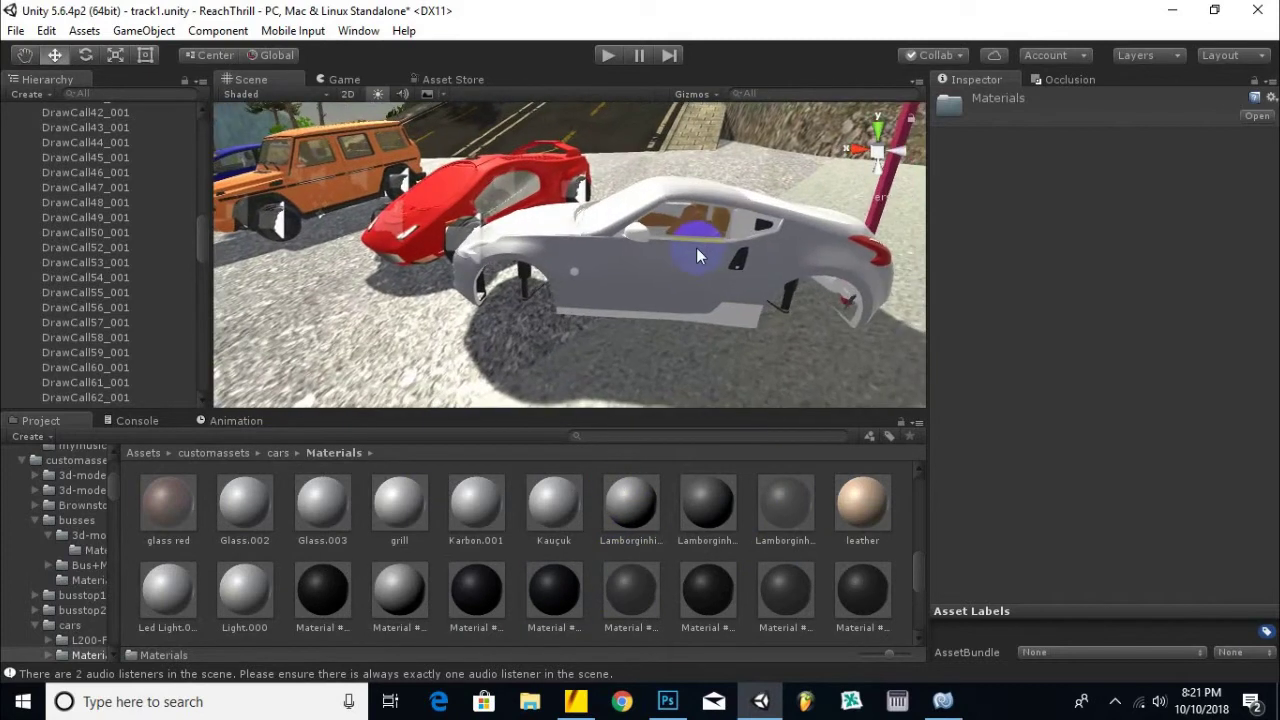
left_click(564, 603)
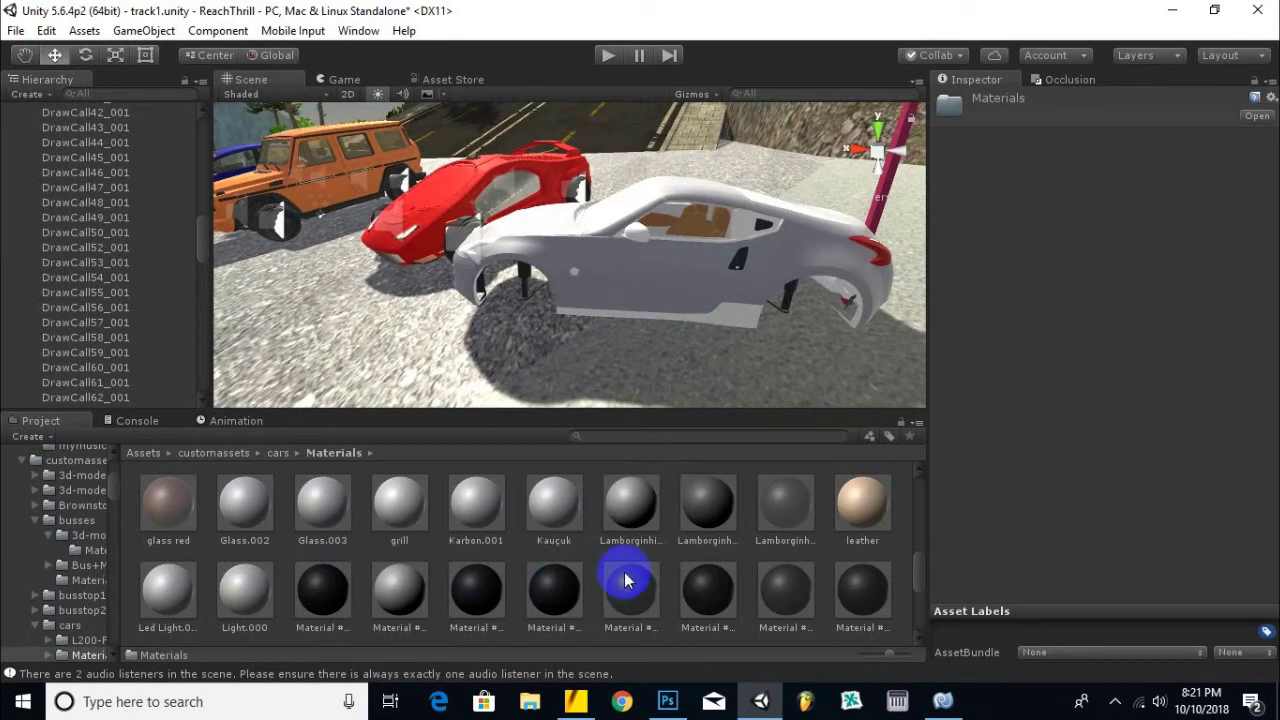
Apply the bluish-grey dbl_3D_Ob material to the Nissan's window surround and remaining rear body panels.
scroll(623, 557, "up", 10)
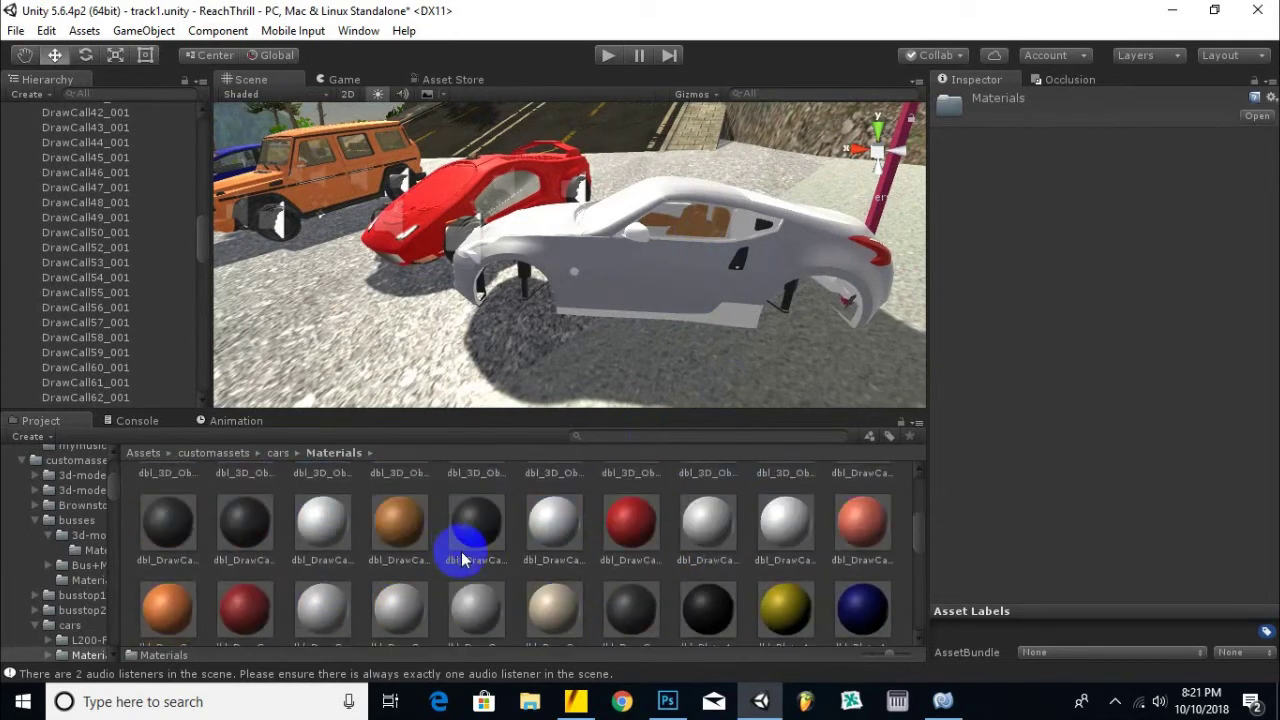
left_click_drag(320, 590, 720, 220)
left_click_drag(425, 515, 778, 228)
left_click_drag(418, 557, 365, 590)
right_click_drag(805, 378, 775, 341)
left_click_drag(315, 598, 866, 298)
left_click_drag(319, 585, 595, 300)
Apply the black dbl_3D_Ob material to the inner sections of both tail lights and the brake-light strip on the tailgate.
left_click_drag(412, 585, 527, 322)
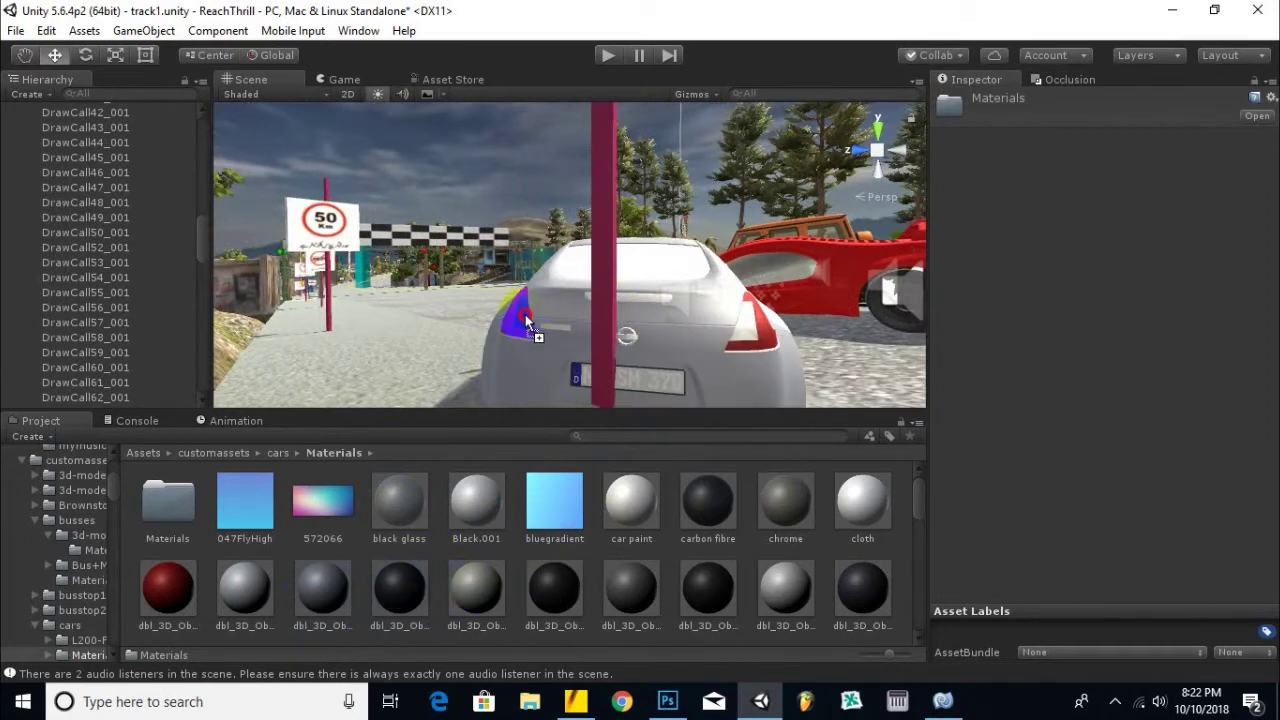
left_click_drag(433, 572, 742, 333)
left_click_drag(655, 378, 698, 355, "alt")
left_click(555, 523)
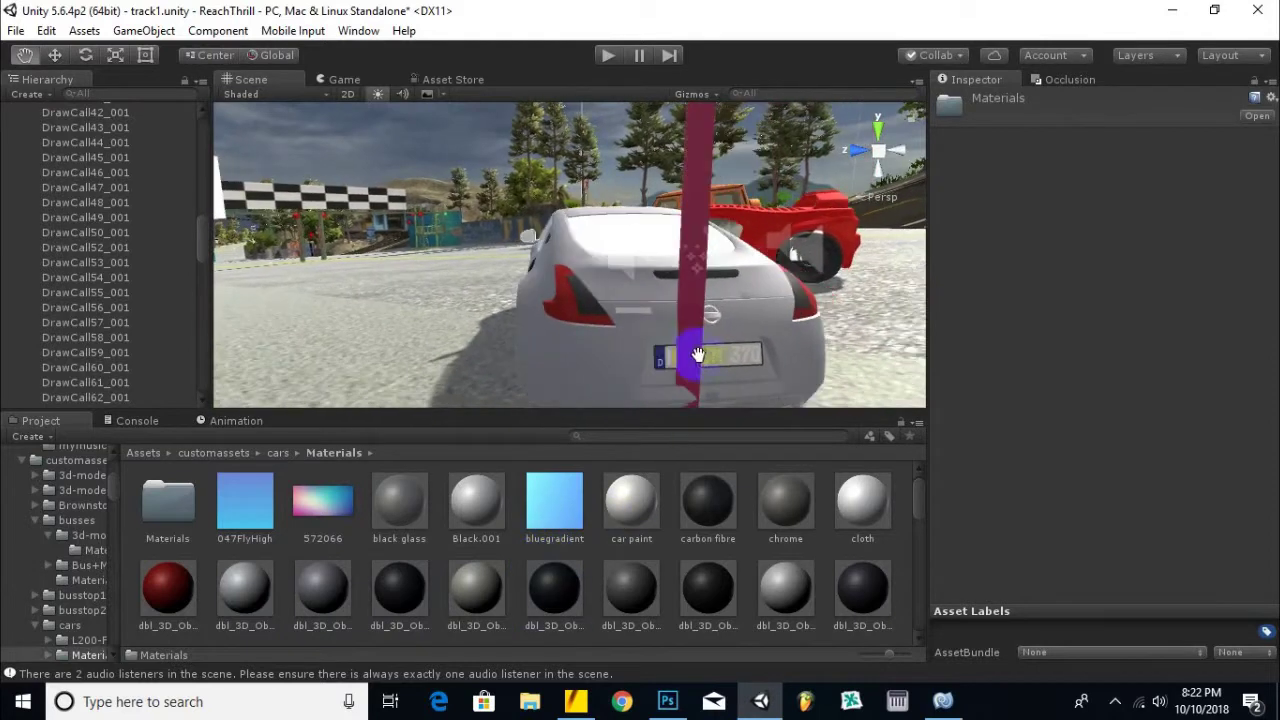
Apply dark dbl_3D_Ob materials to the Nissan's rear badge, lettering and licence plate.
left_click_drag(705, 521, 714, 318)
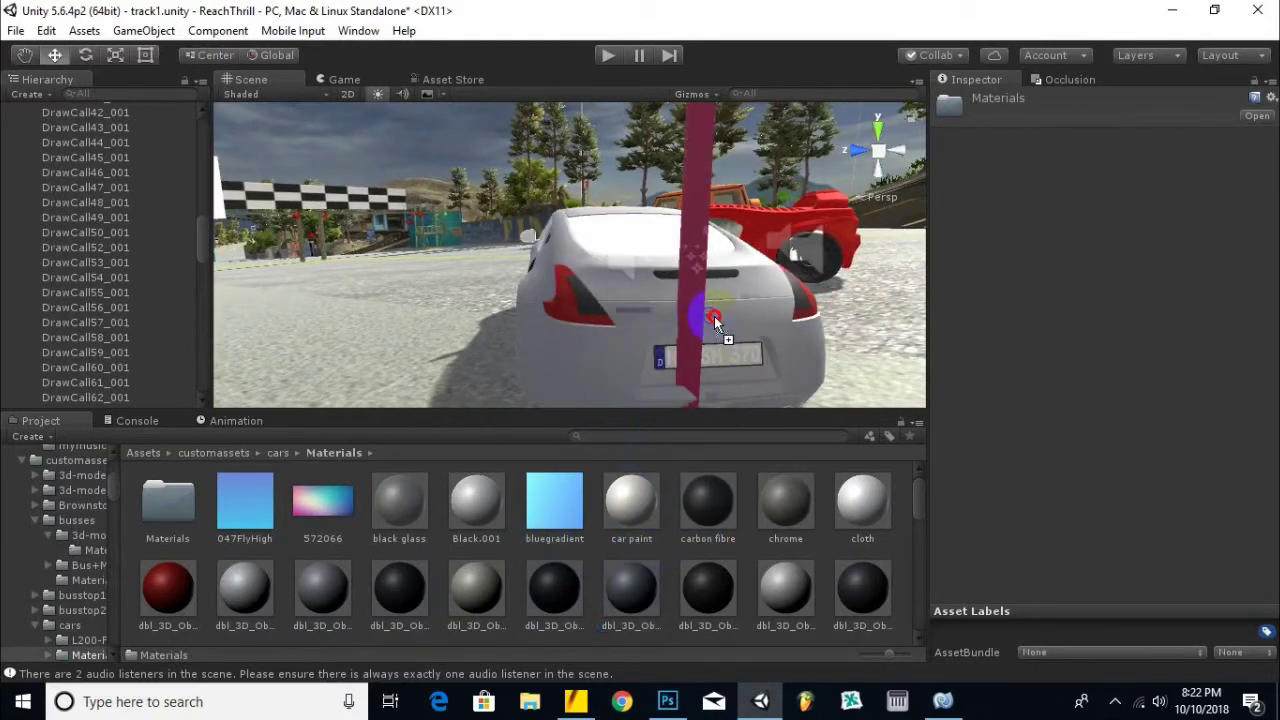
mouse_move(625, 590)
left_mouse_down()
mouse_move(754, 374)
mouse_move(626, 603)
left_mouse_up()
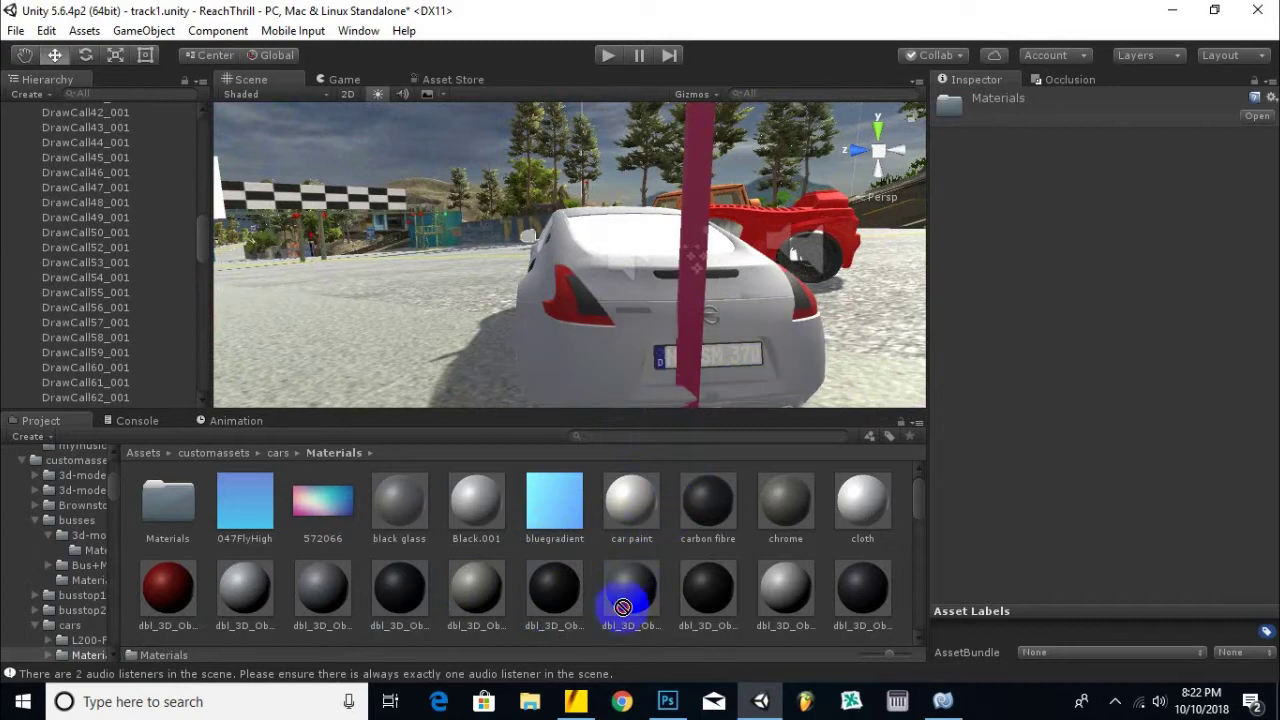
left_click_drag(512, 632, 686, 371)
left_click_drag(705, 588, 600, 435)
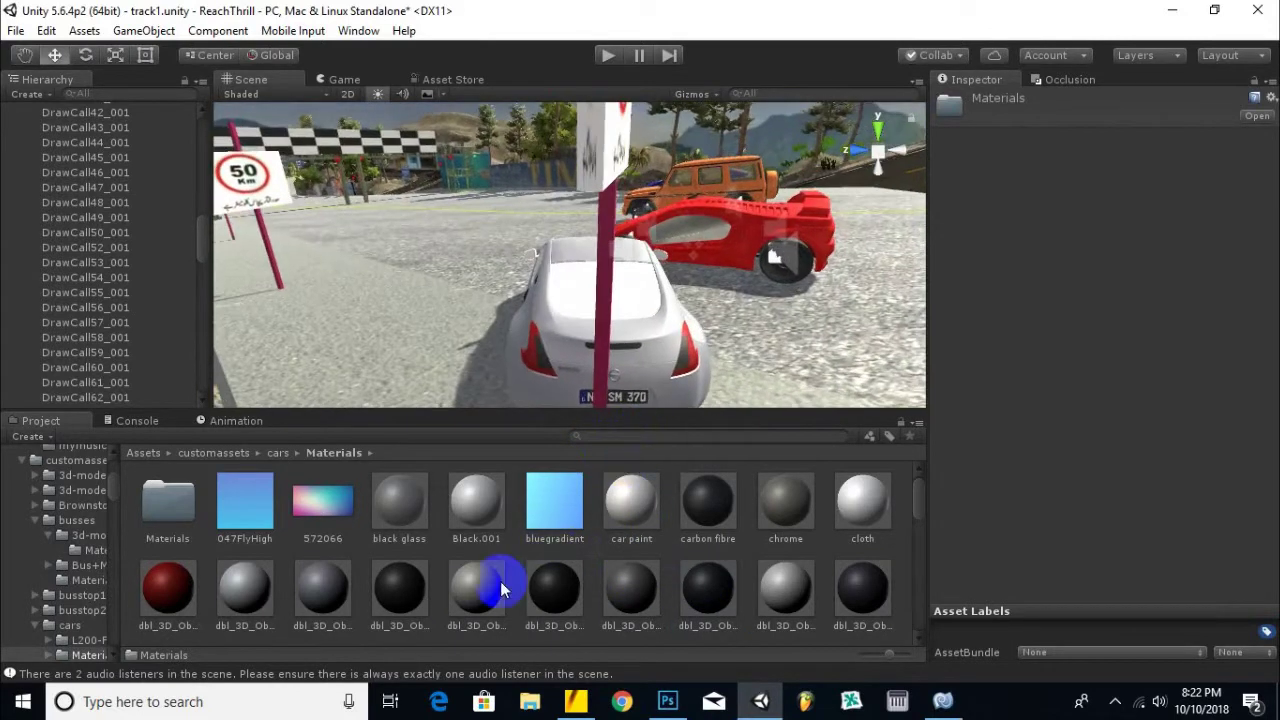
Apply the transparent dark Lamborghini material to the Nissan's rear windscreen.
scroll(500, 586, "down", 1)
scroll(505, 577, "down", 6)
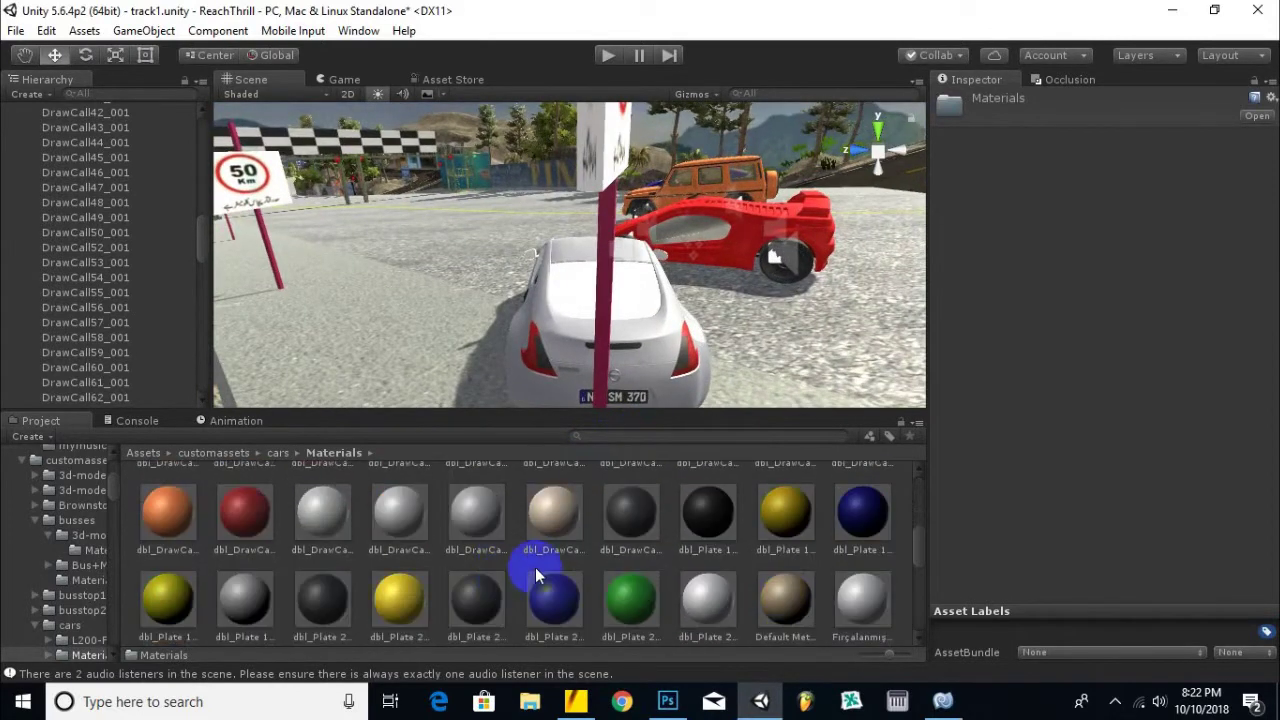
scroll(575, 570, "down", 2)
scroll(580, 563, "up", 1)
left_click_drag(785, 517, 636, 300)
Apply the transparent Lamborghini material to the door window on the Nissan's other side, and a black Material # to its rear quarter window.
left_click_drag(738, 324, 520, 330, "alt")
left_click_drag(785, 517, 523, 277)
middle_click_drag(568, 311, 660, 324)
scroll(660, 324, "down", 1)
scroll(657, 324, "up", 1)
left_click_drag(636, 382, 724, 555, "alt")
left_click_drag(592, 412, 592, 318)
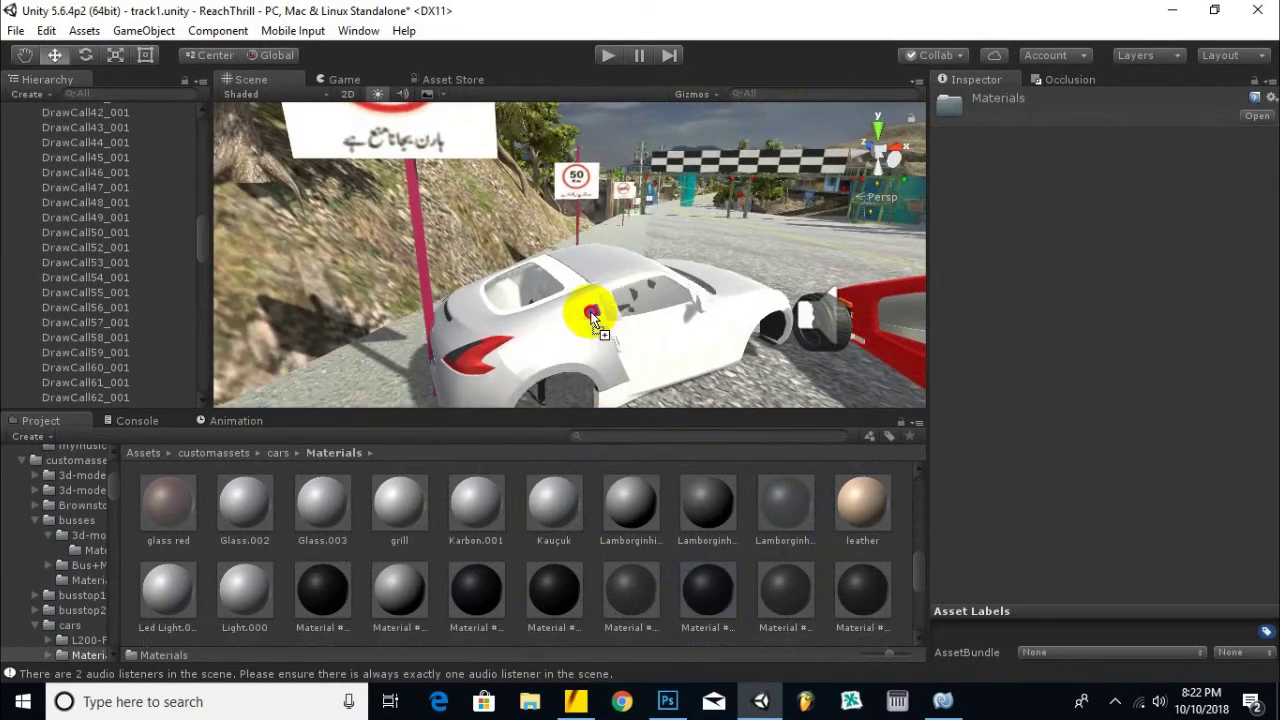
Apply the bluish-grey dbl_3D_Ob material to the rear, door and front body panels on the Nissan's other side.
scroll(590, 318, "up", 4)
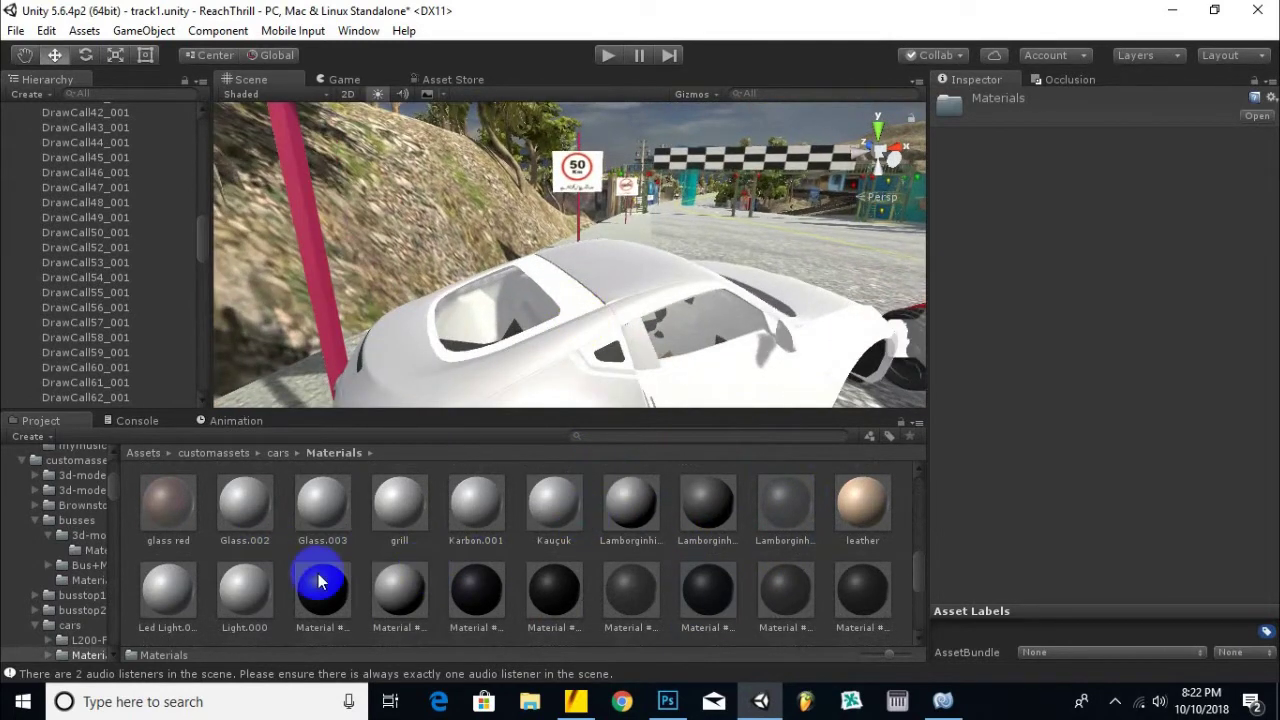
scroll(450, 555, "up", 6)
scroll(450, 563, "up", 3)
left_click_drag(335, 590, 614, 339)
left_click_drag(692, 364, 608, 330, "alt")
left_click_drag(311, 574, 594, 343)
left_click_drag(330, 592, 620, 430)
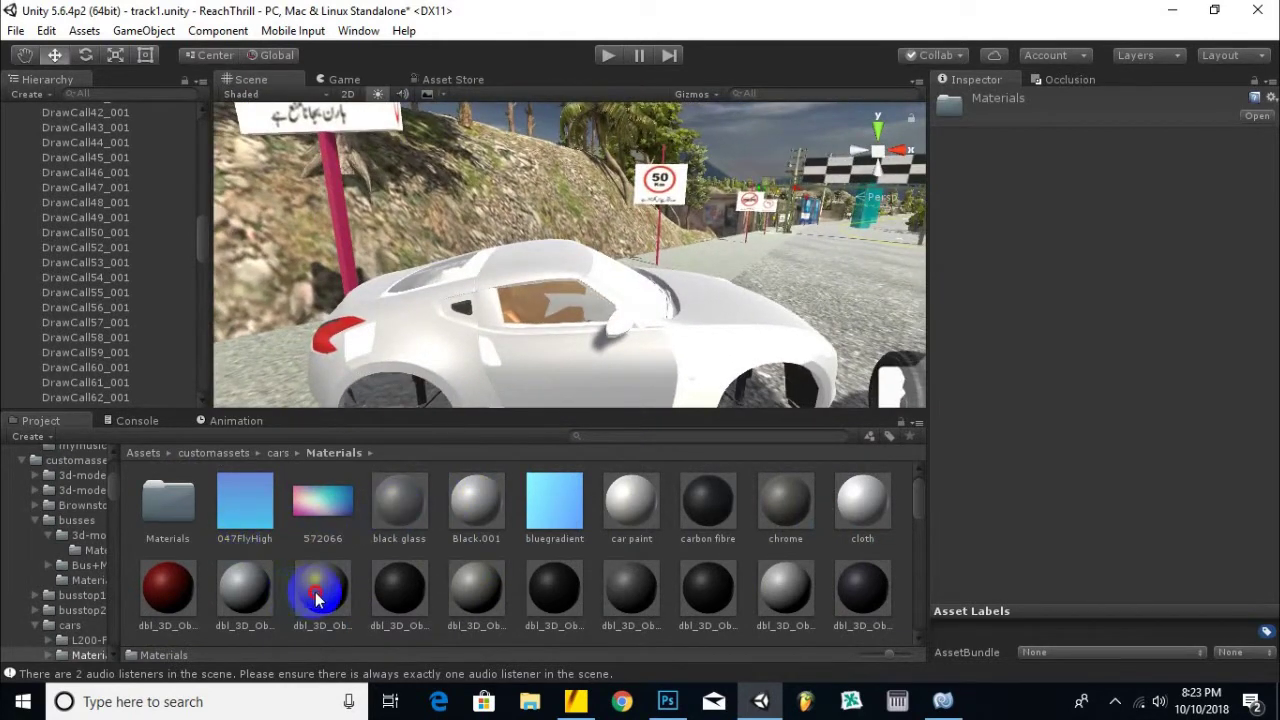
left_click_drag(317, 598, 722, 362)
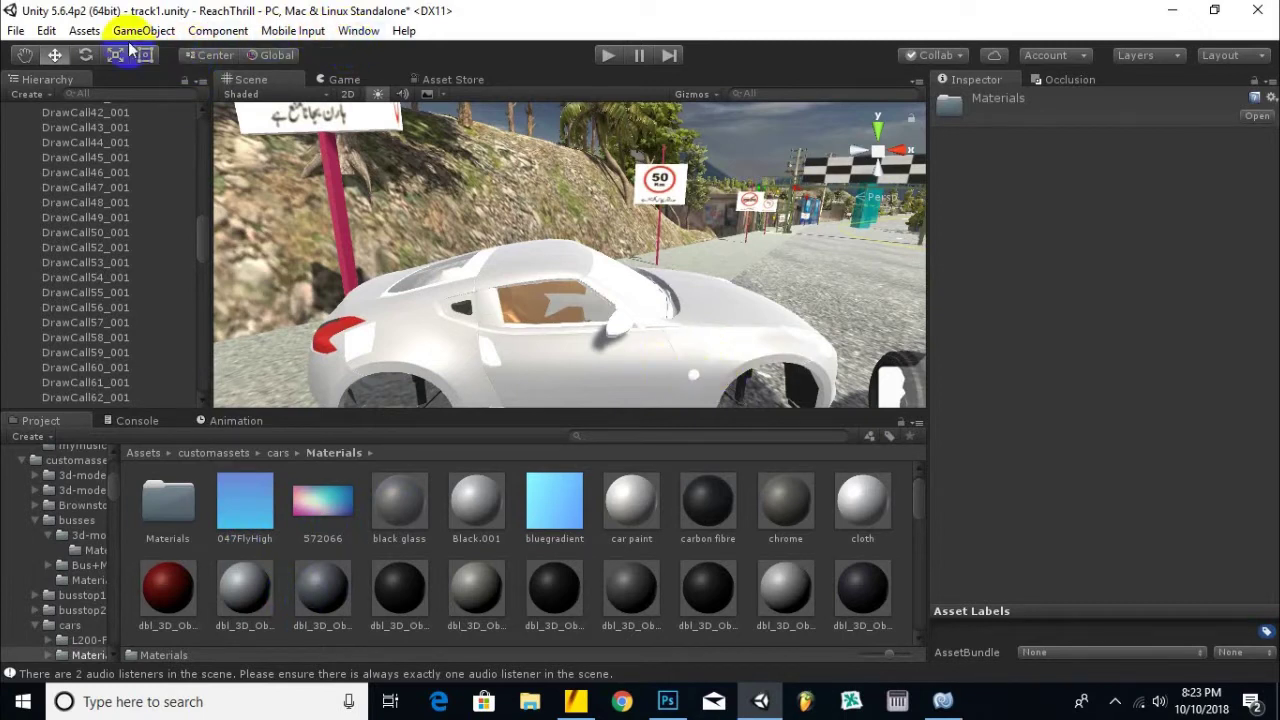
Set the scene lighting's ambient color to dark grey, hex 272727, and close the lighting settings.
left_click(350, 31)
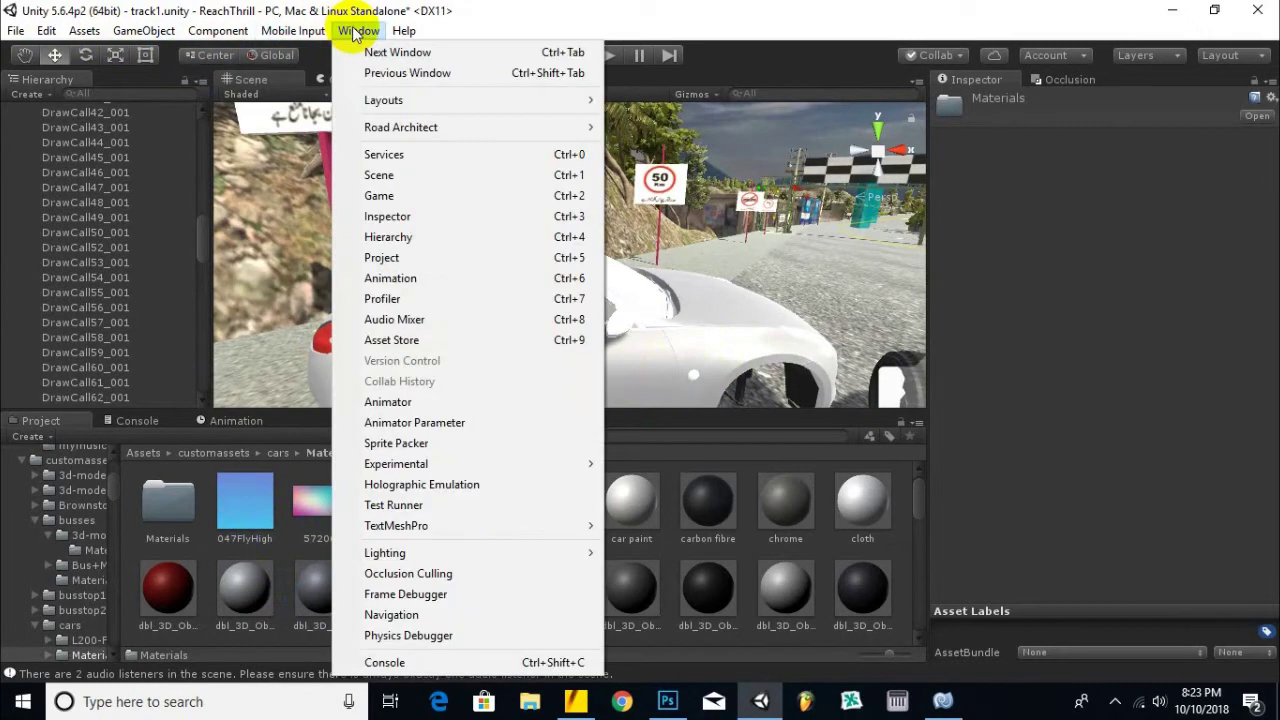
mouse_move(523, 557)
left_click(688, 553)
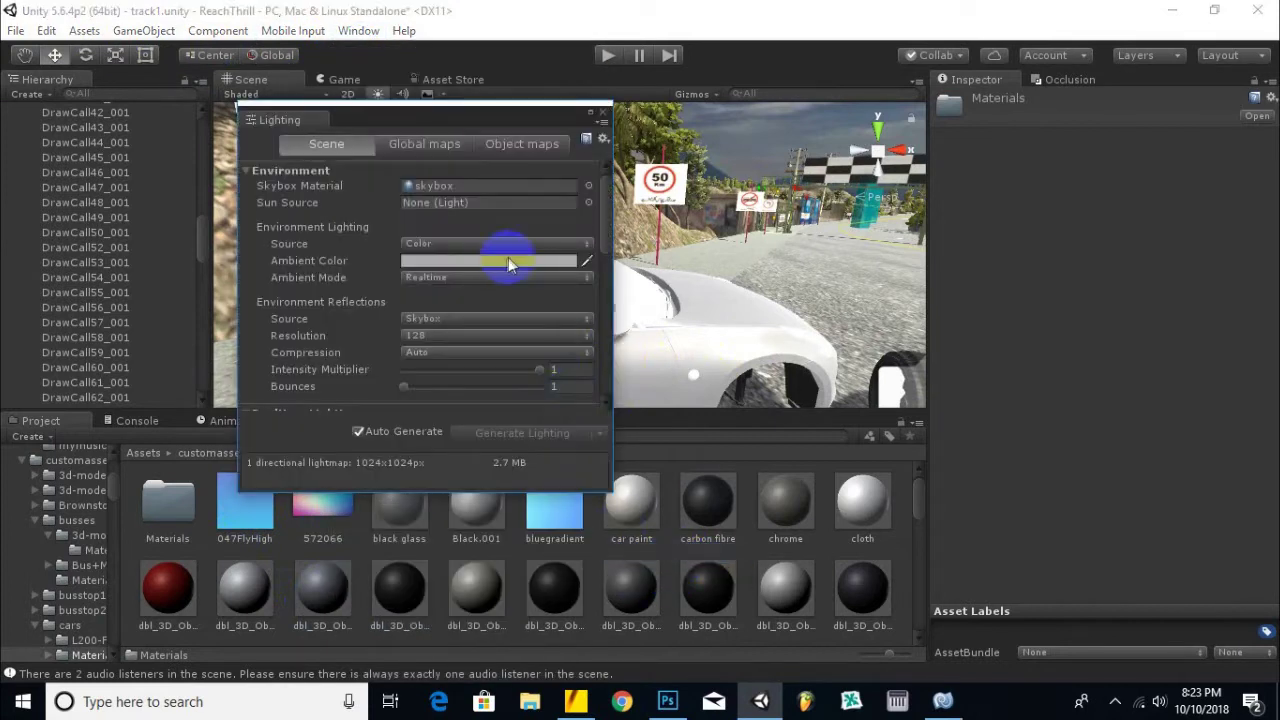
left_click(508, 262)
left_click_drag(719, 385, 713, 420)
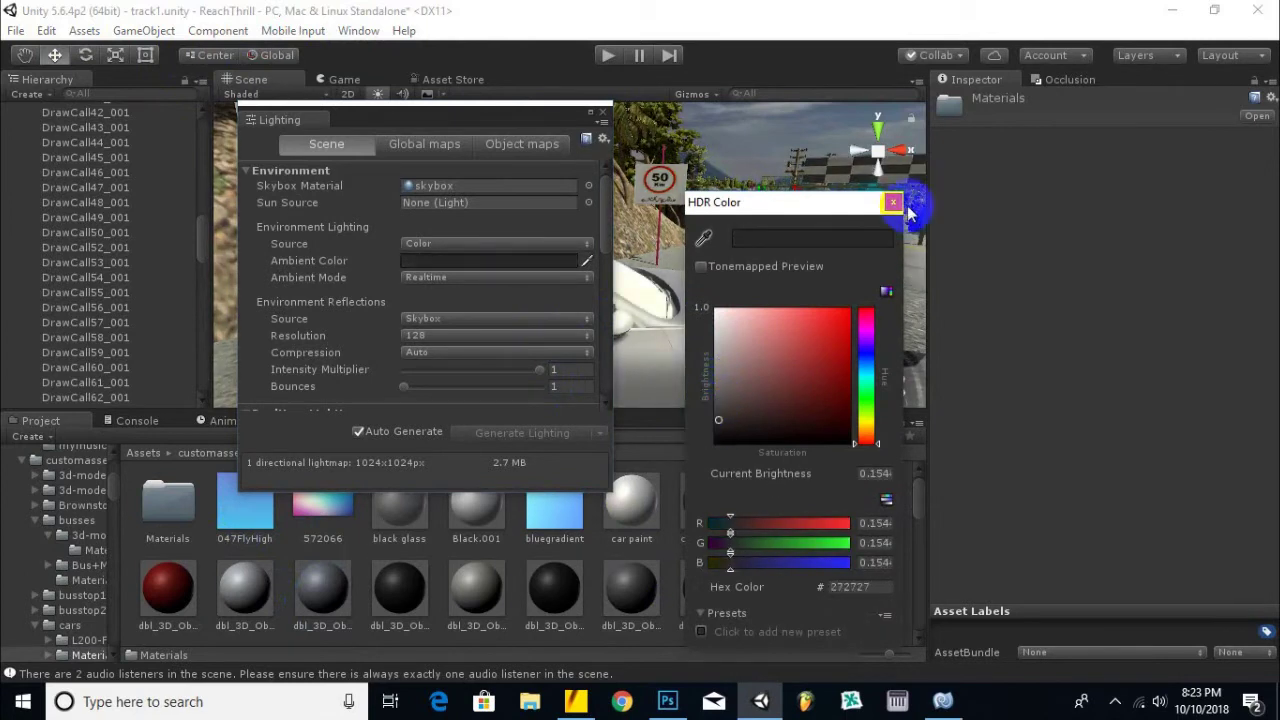
left_click(893, 203)
left_click(605, 120)
Apply a dark dbl_3D_Ob material to the Nissan's front badge and plate, and the dark red dbl_3D_Ob material to both headlights.
left_click_drag(629, 220, 483, 298, "alt")
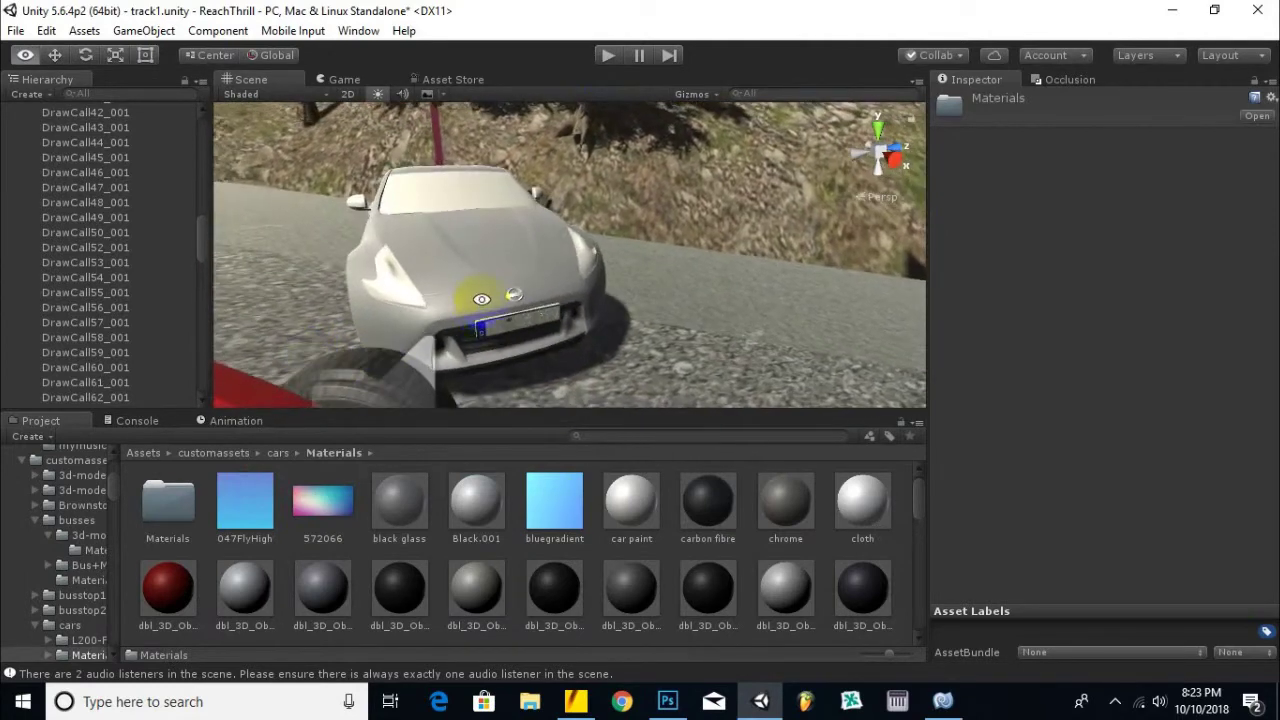
scroll(526, 366, "up", 4)
scroll(538, 355, "down", 3)
left_click_drag(536, 352, 502, 362, "alt")
mouse_move(633, 587)
left_mouse_down()
mouse_move(601, 397)
mouse_move(556, 352)
left_mouse_up()
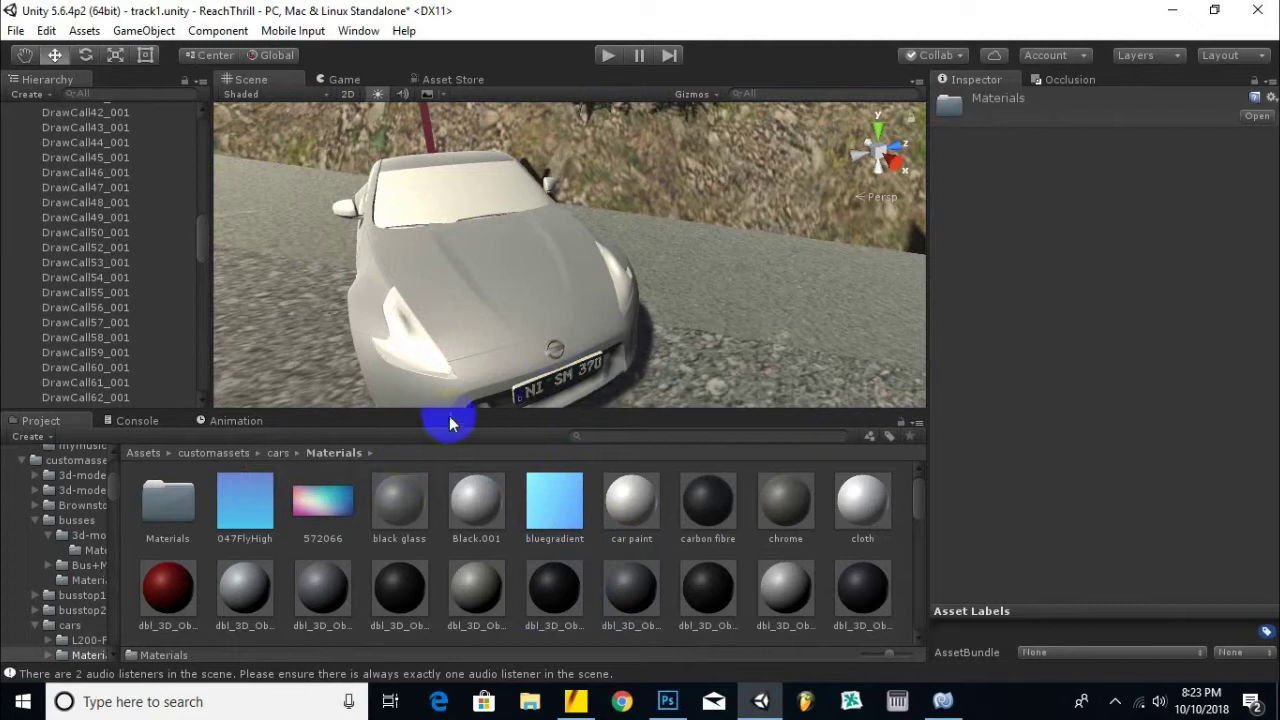
left_click_drag(170, 612, 415, 360)
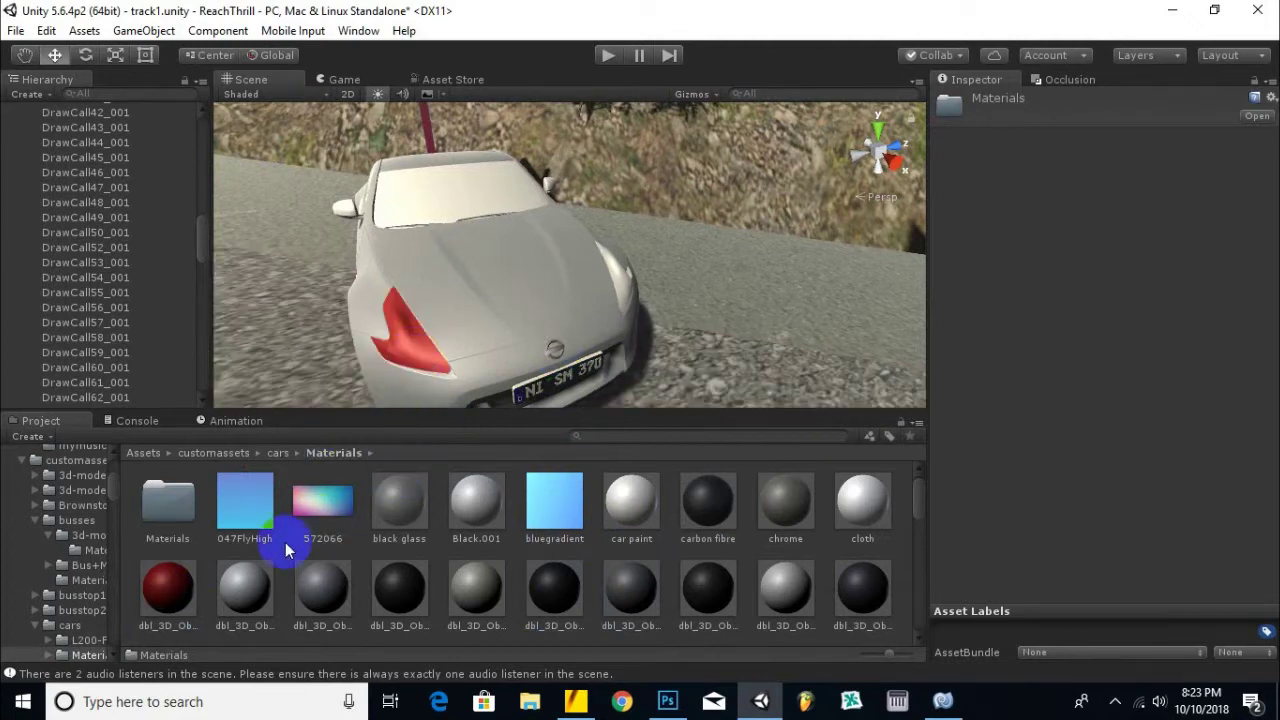
left_click_drag(566, 341, 590, 470)
Apply the transparent dark Lamborghini material to the Nissan's front windscreen.
scroll(731, 580, "down", 3)
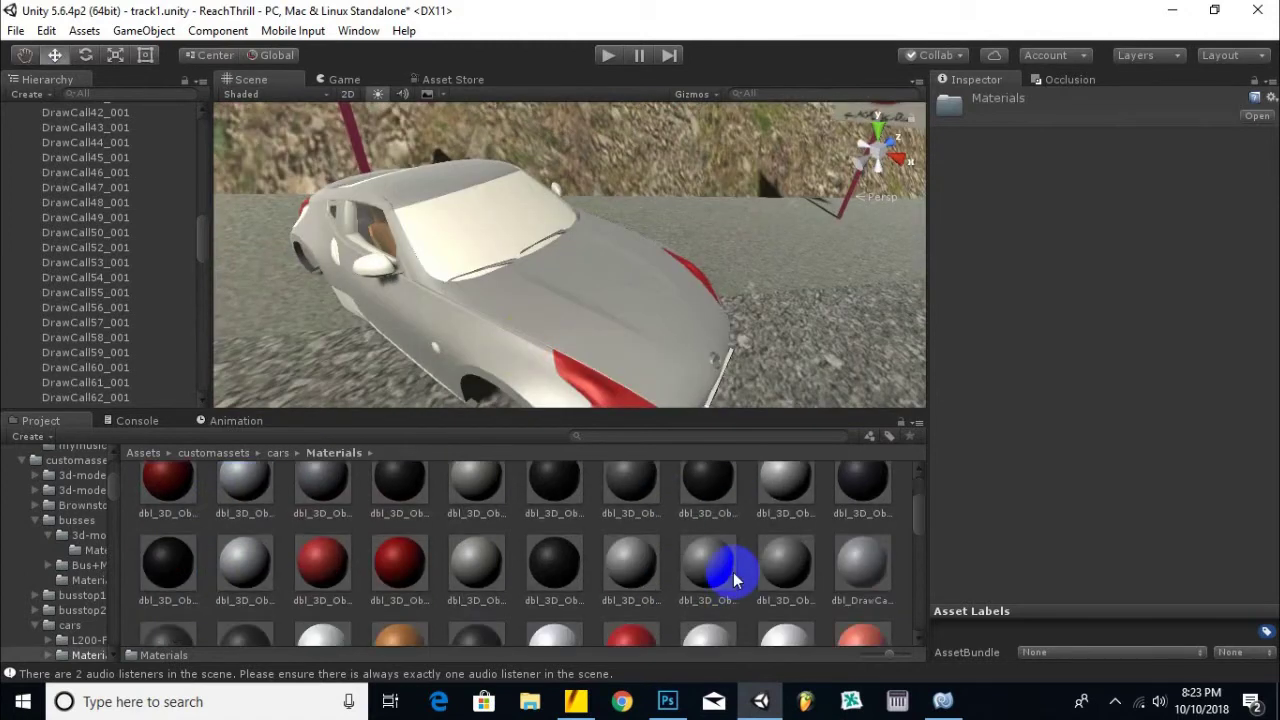
scroll(731, 580, "down", 4)
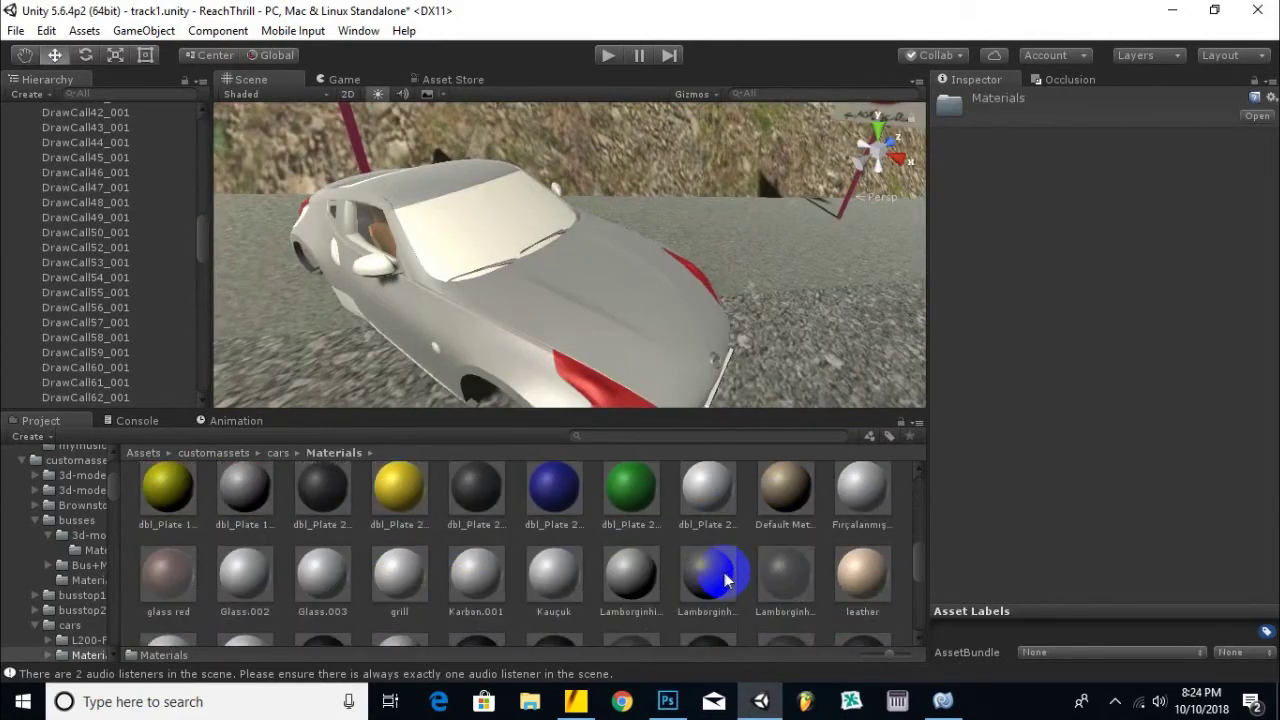
left_click_drag(787, 585, 482, 422)
Apply black dbl_3D_Ob materials to the Nissan's windscreen trim and both wing mirrors.
scroll(548, 540, "up", 5)
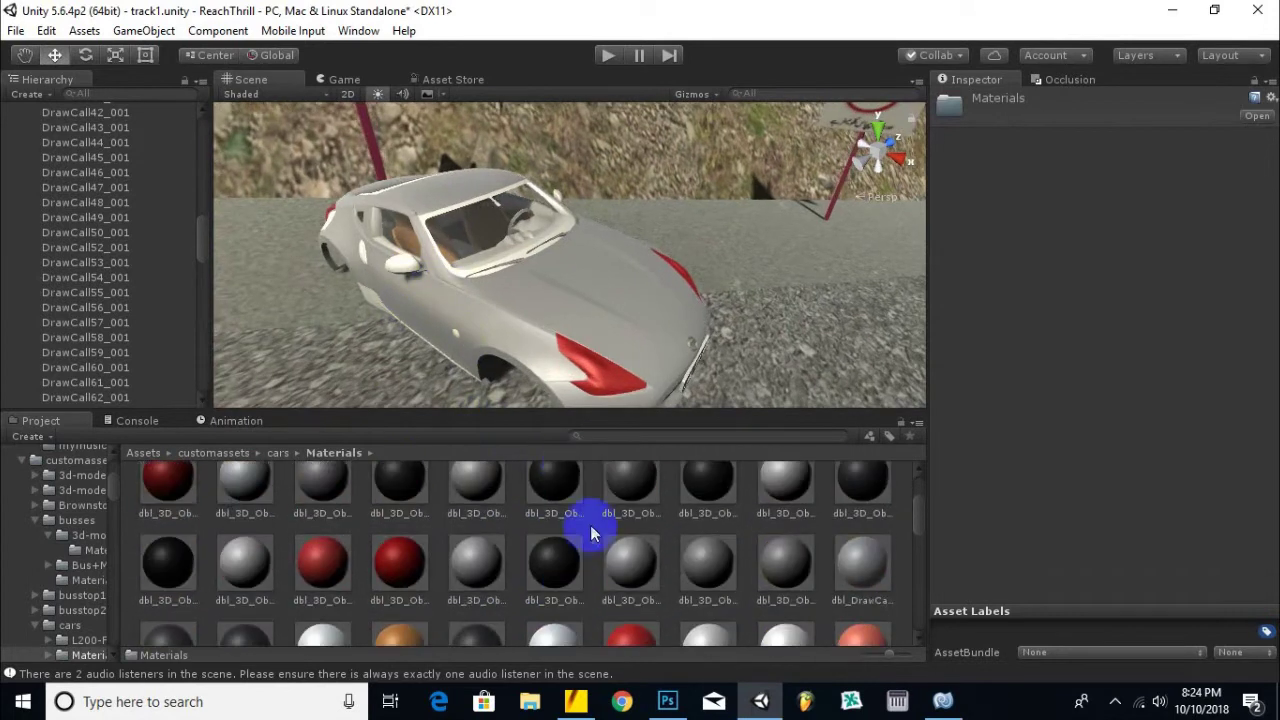
scroll(472, 277, "up", 2)
left_click_drag(537, 580, 500, 262)
left_click_drag(415, 404, 445, 330, "alt")
left_click_drag(399, 588, 438, 317)
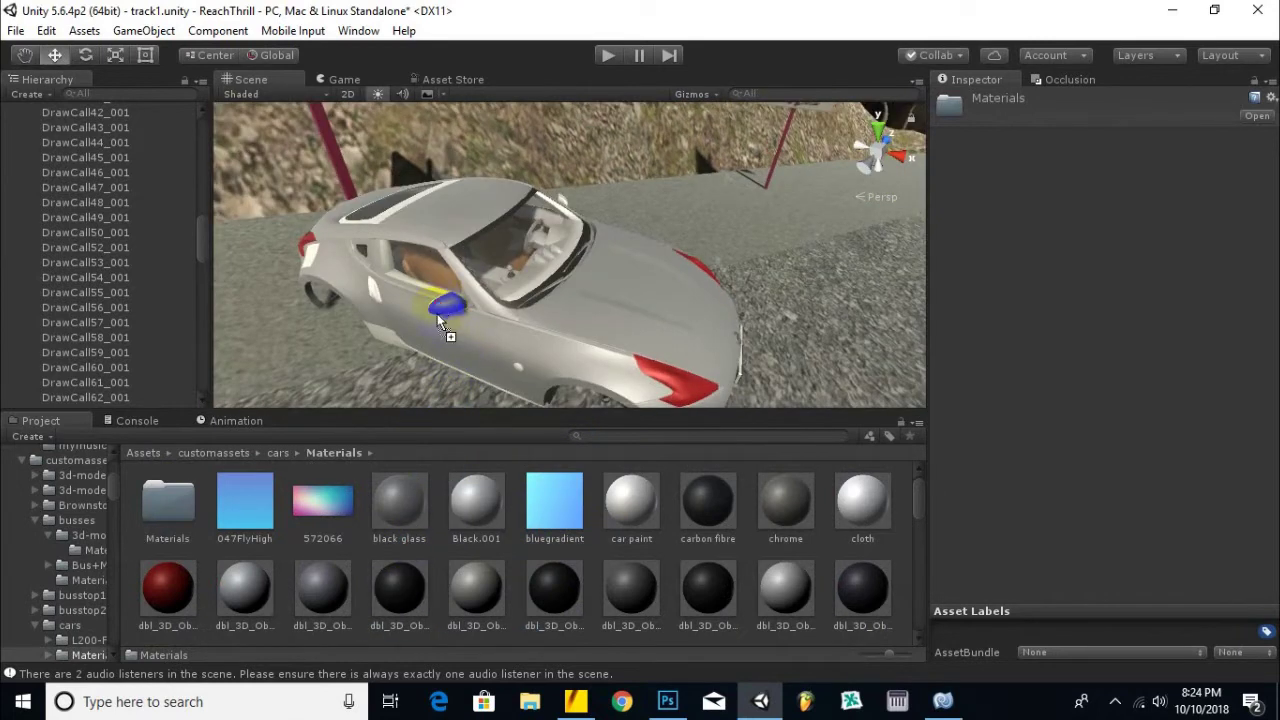
left_click_drag(606, 208, 560, 260, "alt")
mouse_move(415, 575)
left_mouse_down()
mouse_move(480, 423)
mouse_move(543, 200)
mouse_move(550, 220)
mouse_move(657, 220)
mouse_move(646, 189)
mouse_move(571, 243)
mouse_move(420, 572)
left_mouse_up()
left_click_drag(577, 218, 273, 286)
Apply the black dbl_3D_Ob material to the round side marker lamp on the Nissan's front wing.
scroll(366, 321, "down", 3)
left_click_drag(366, 321, 551, 271, "alt")
left_click_drag(554, 588, 627, 297)
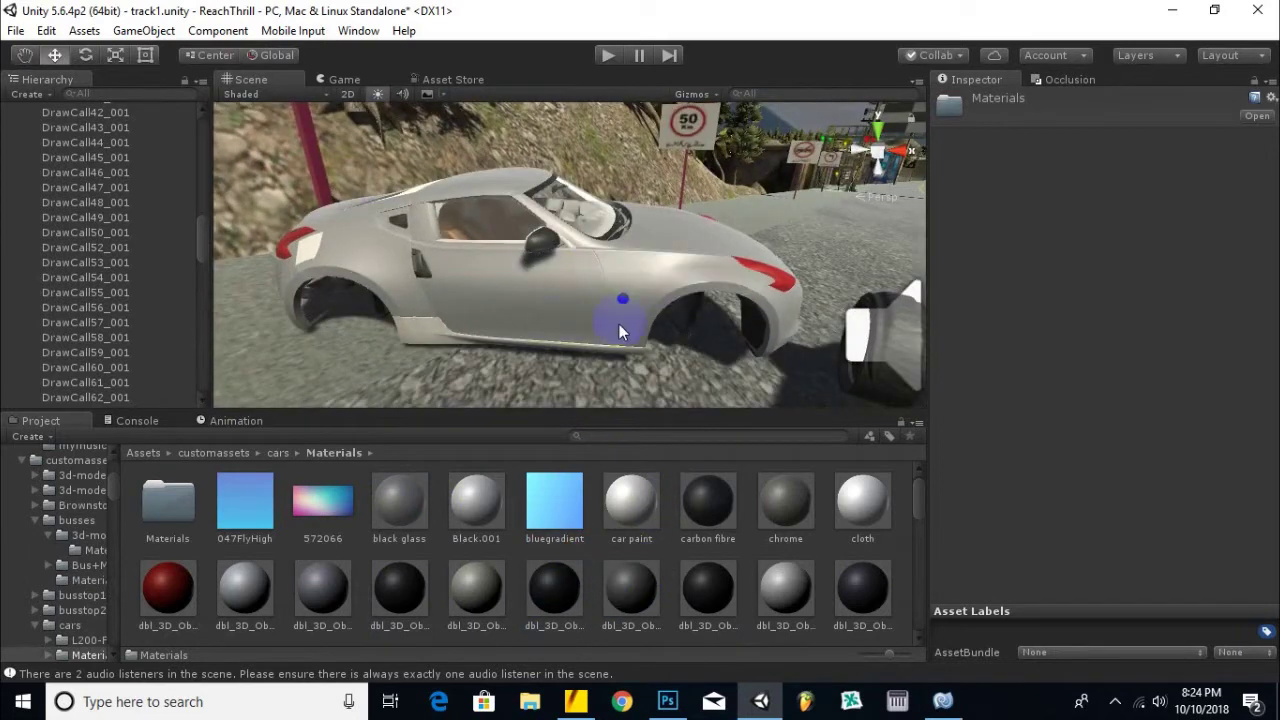
left_click_drag(470, 305, 734, 329, "alt")
left_click_drag(571, 357, 478, 405, "alt")
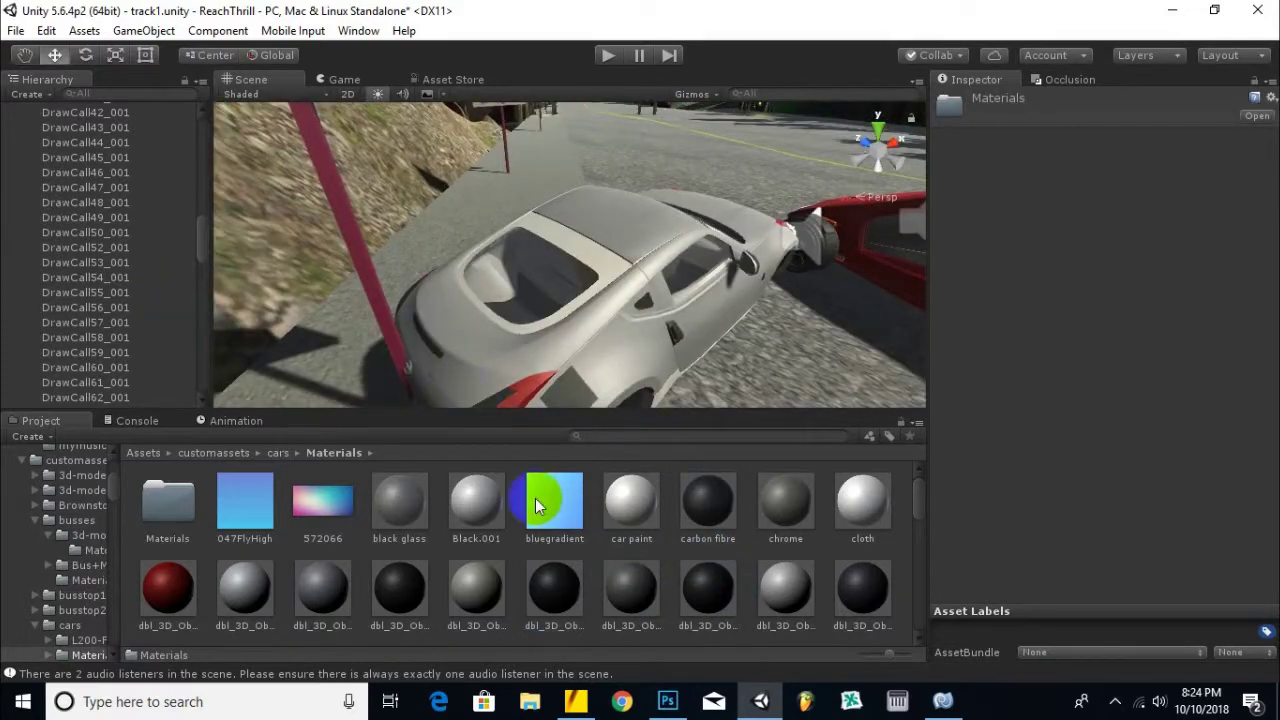
left_click_drag(707, 510, 1129, 356)
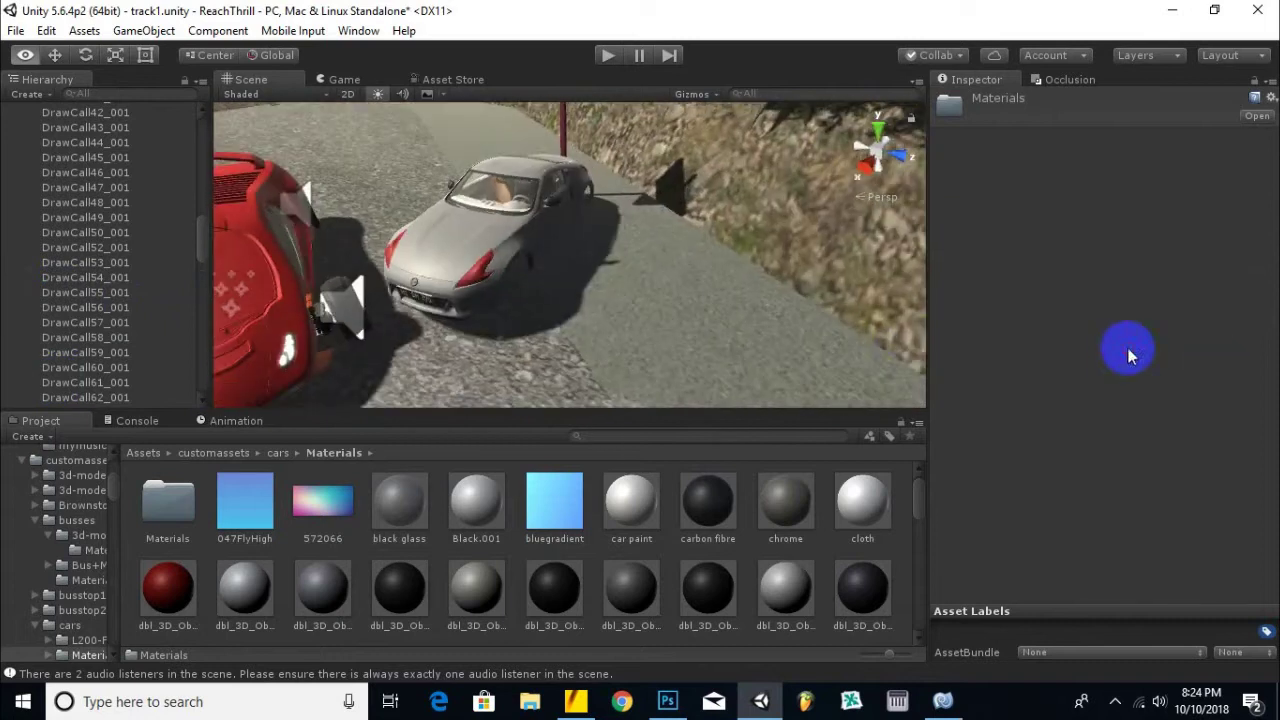
Rename the Nissan 370Z 2009 root object to nissanbody and collapse its child list.
left_click_drag(766, 257, 650, 234, "alt")
left_click_drag(552, 241, 551, 241, "alt")
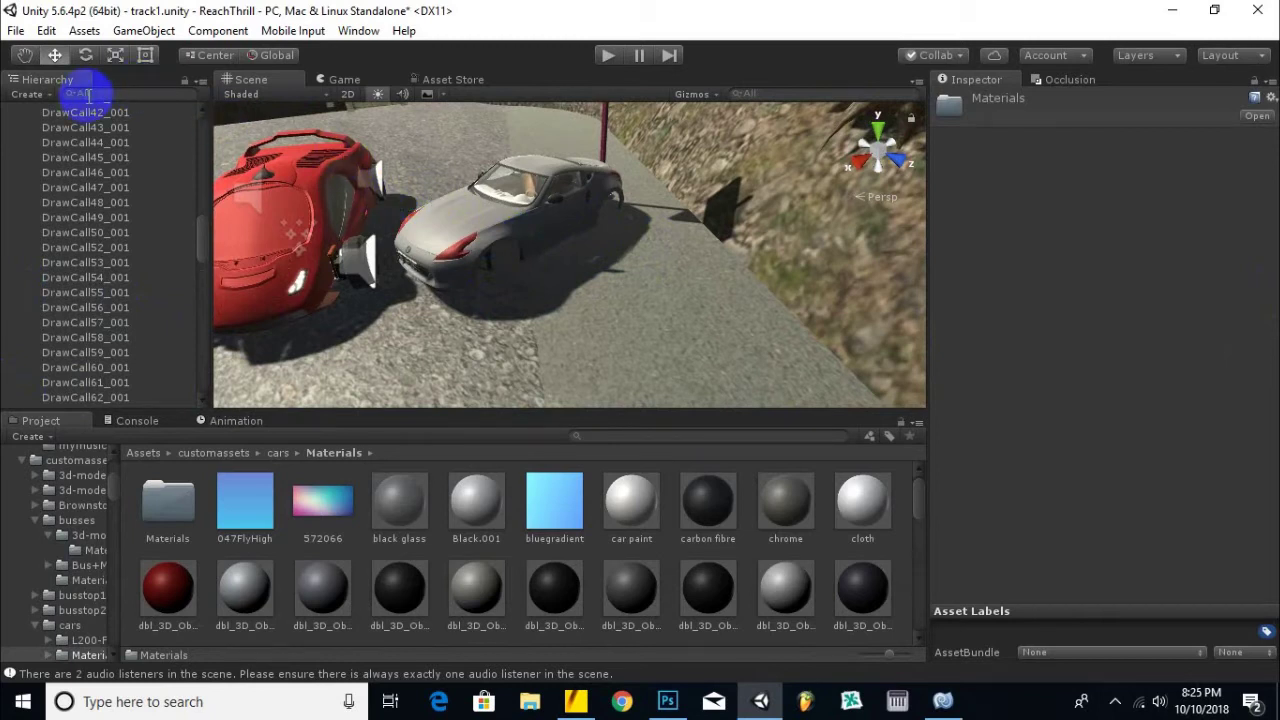
left_click(352, 188)
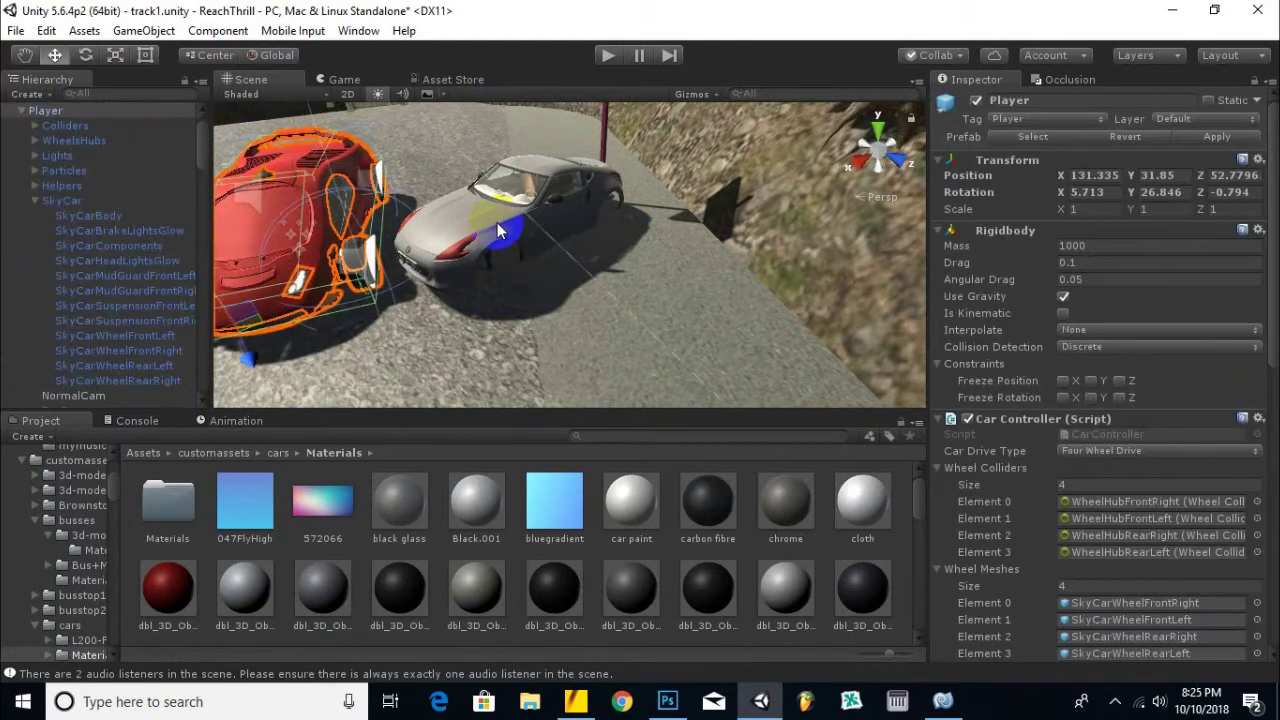
left_click(497, 222)
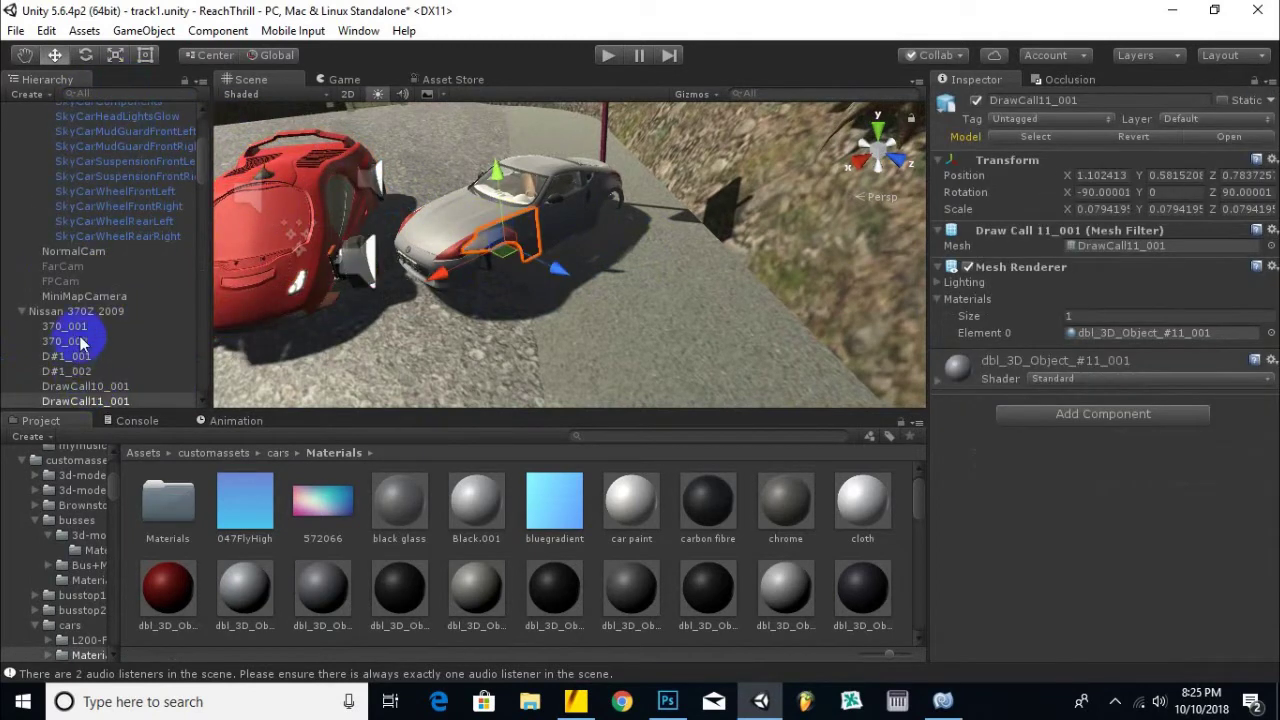
left_click(88, 312)
right_click(90, 318)
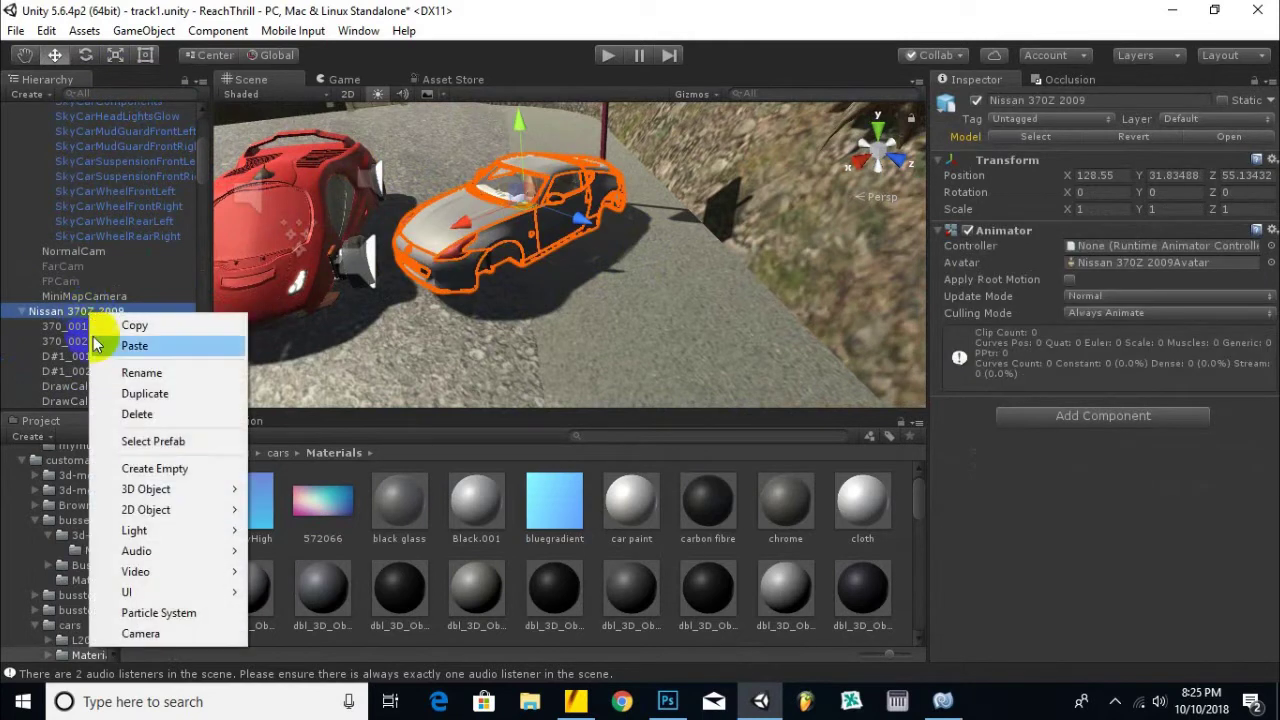
left_click(144, 374)
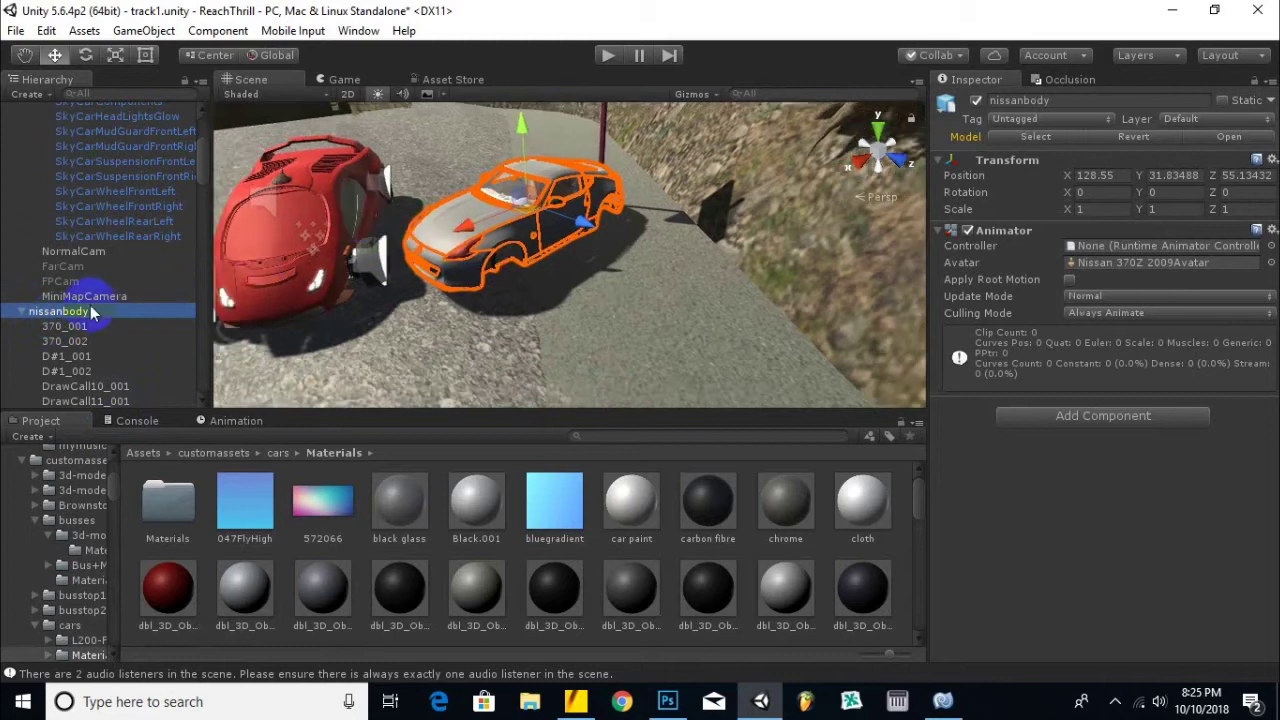
left_click(21, 311)
Collapse nissanbody in the hierarchy and delete SkyCarBody and SkyCarComponents from the Player's SkyCar.
scroll(480, 266, "down", 2)
middle_click_drag(490, 266, 540, 265)
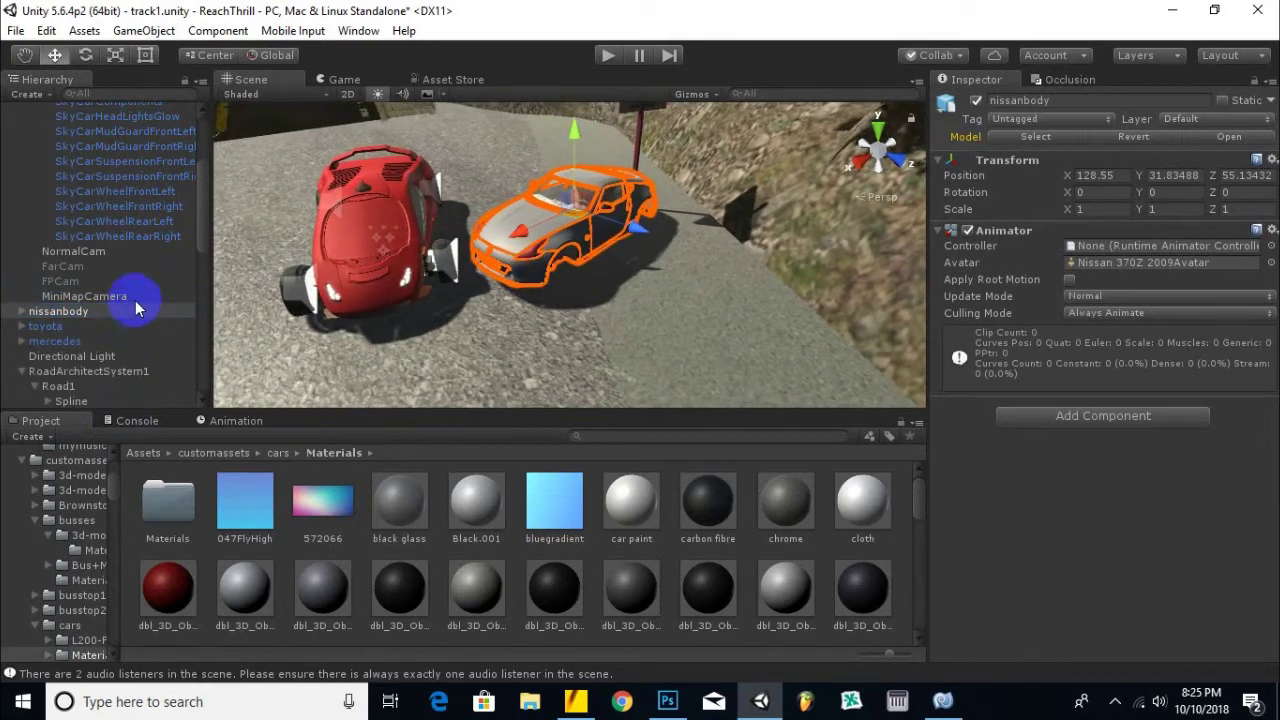
left_click(380, 300)
left_click(96, 218)
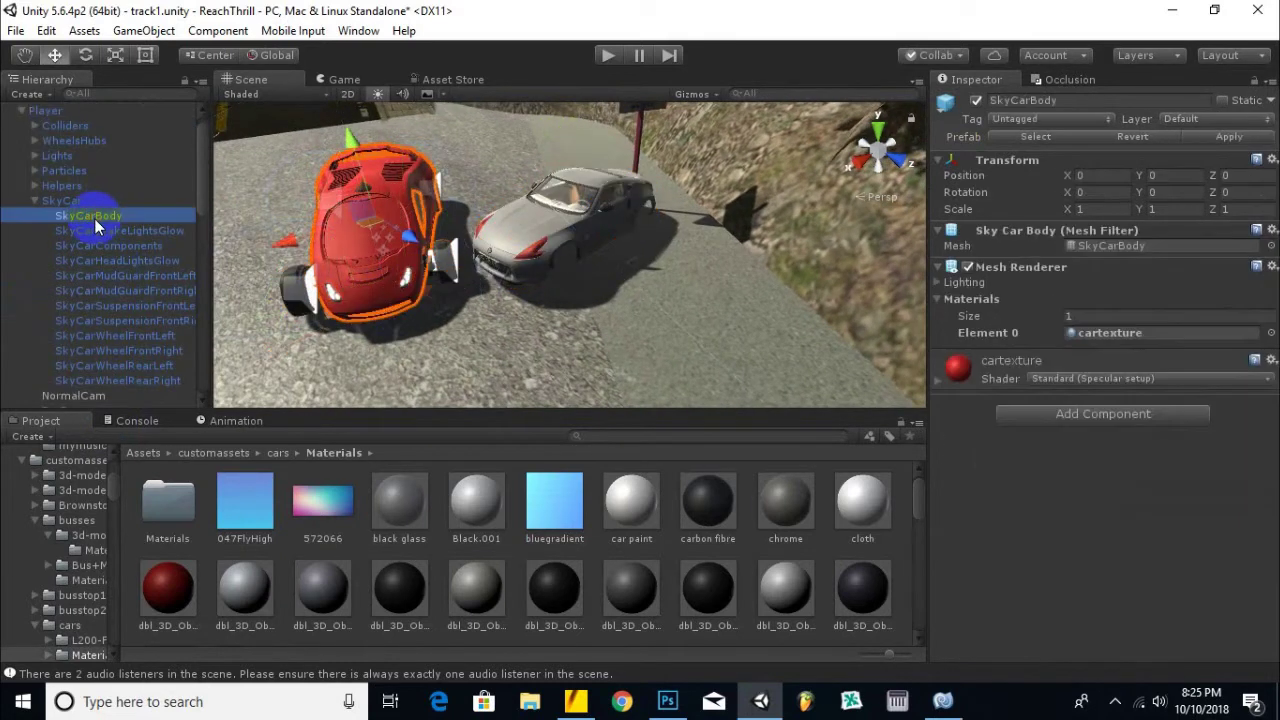
key("Delete")
left_click(688, 384)
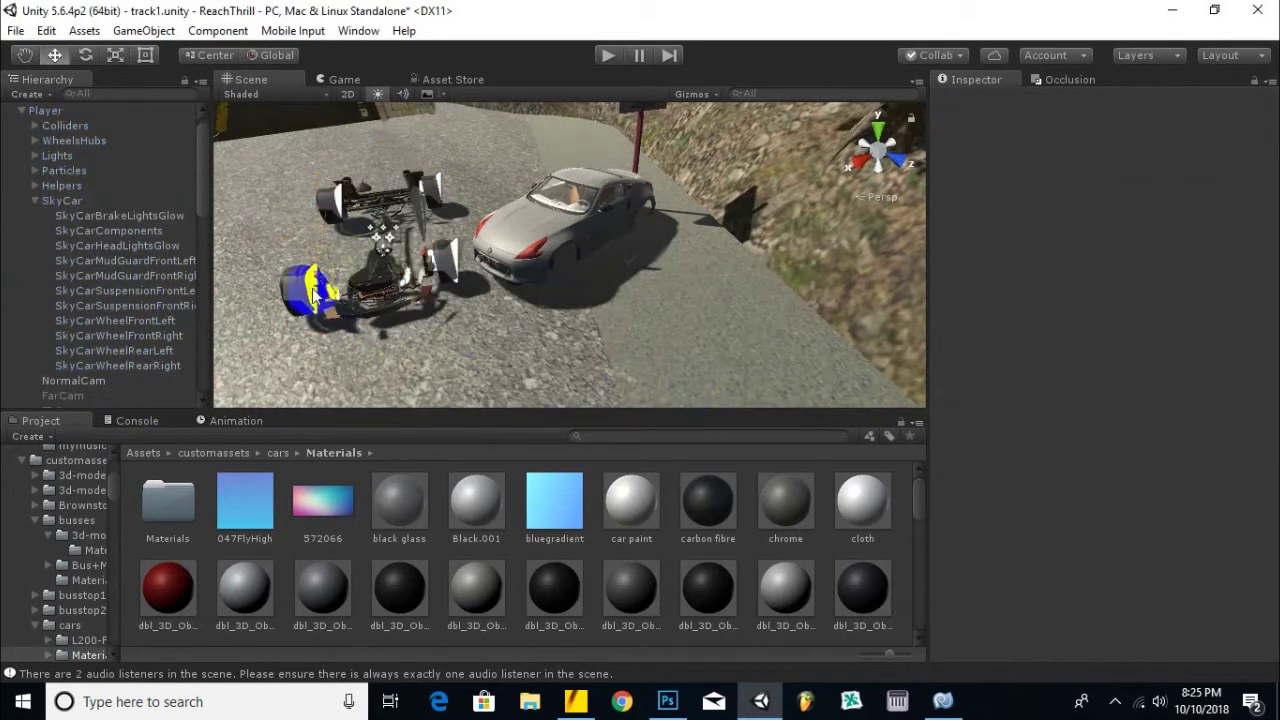
key("Delete")
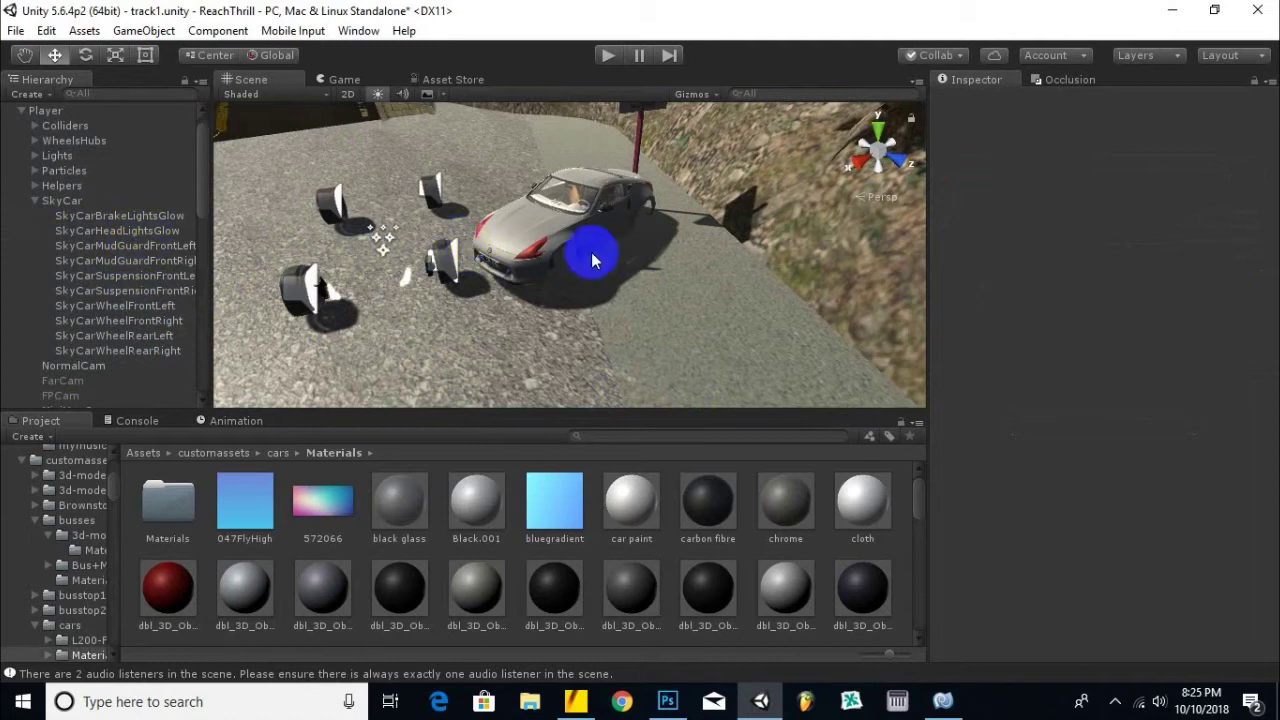
Make nissanbody a child of the Player's SkyCar object.
left_click(545, 240)
left_click(60, 282)
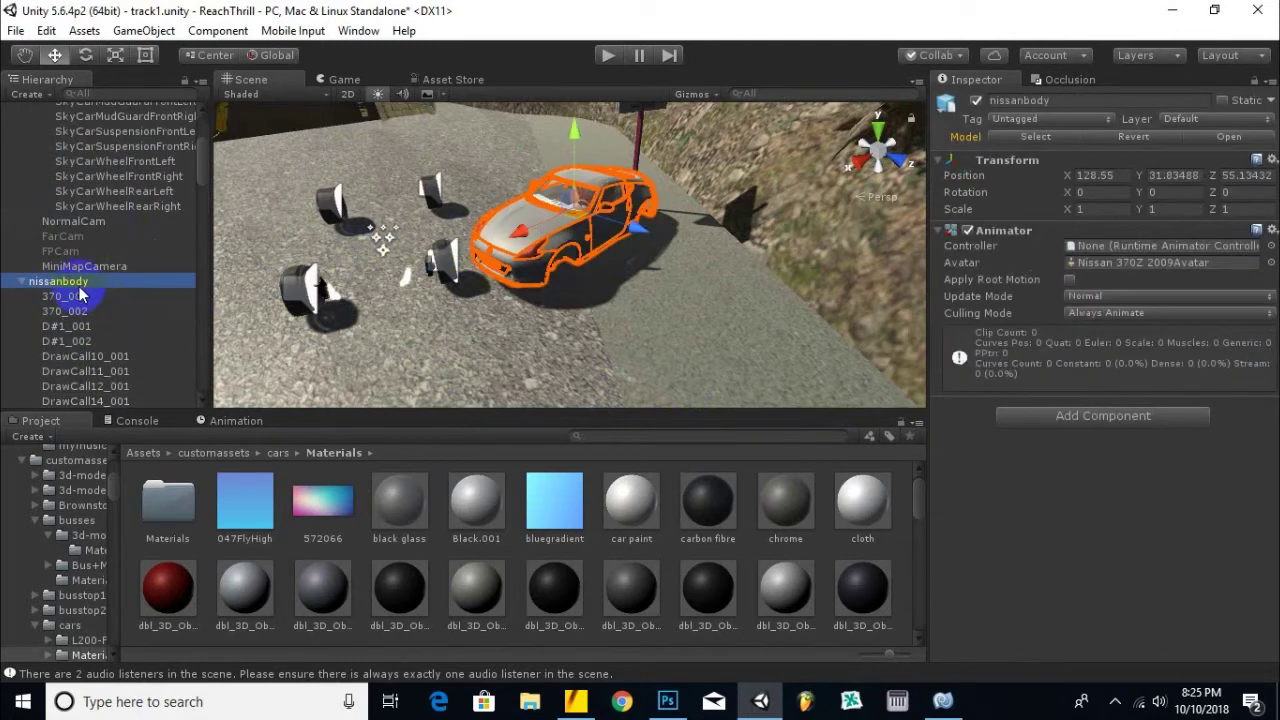
left_click_drag(128, 234, 68, 200)
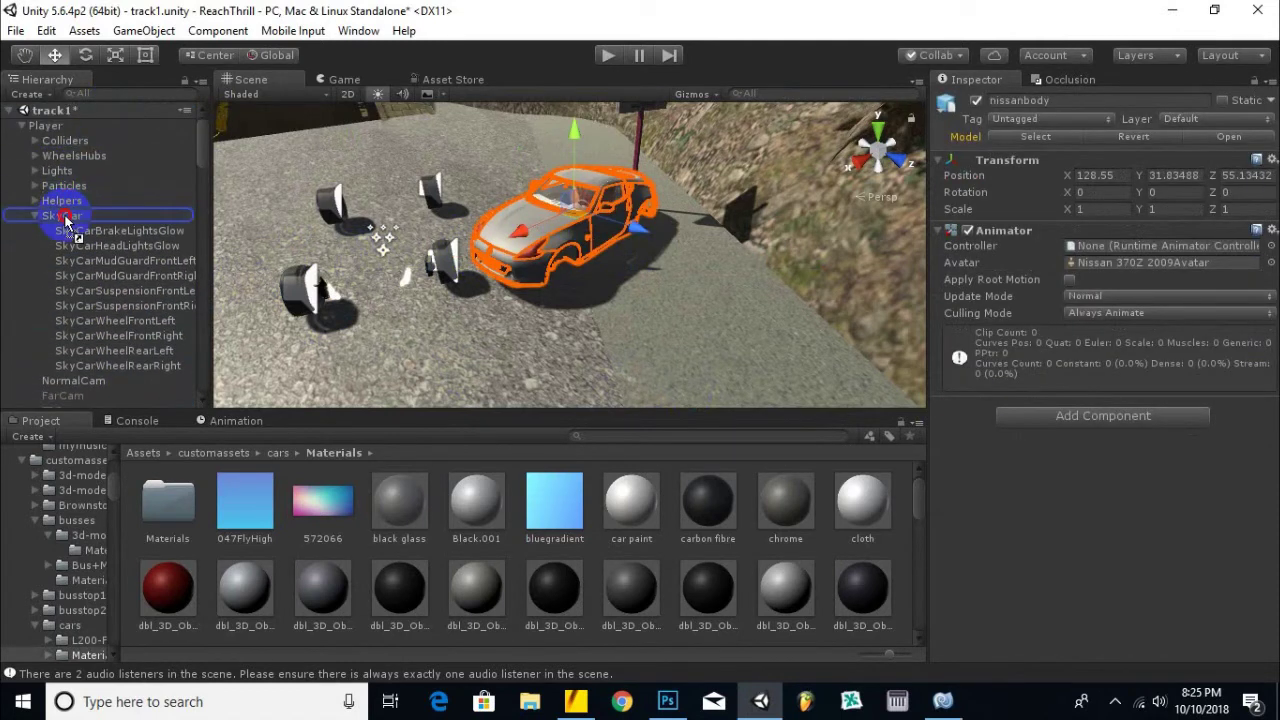
left_click_drag(62, 216, 88, 228)
Place nissanbody over the Player's wheels at about X 0.08, Y -0.04, Z -0.23, rotated to about -92.4° on Y.
left_click_drag(520, 240, 330, 235)
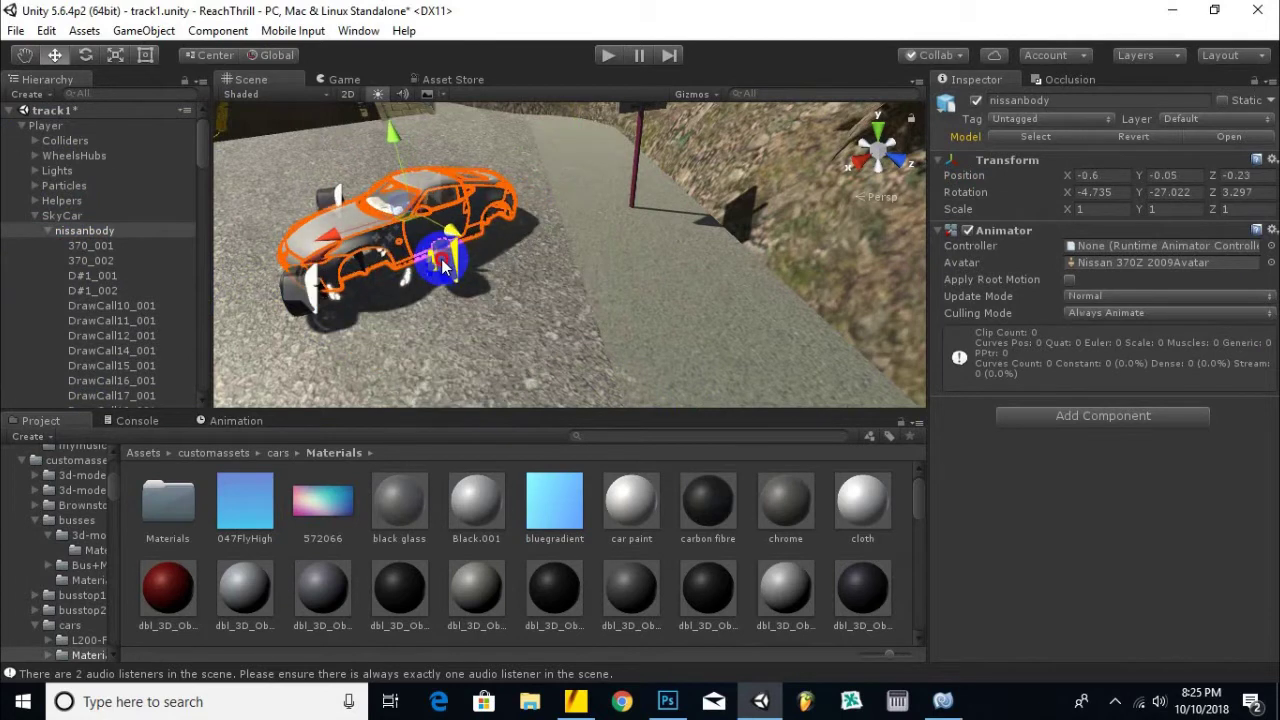
left_click(87, 62)
left_click_drag(409, 223, 628, 255)
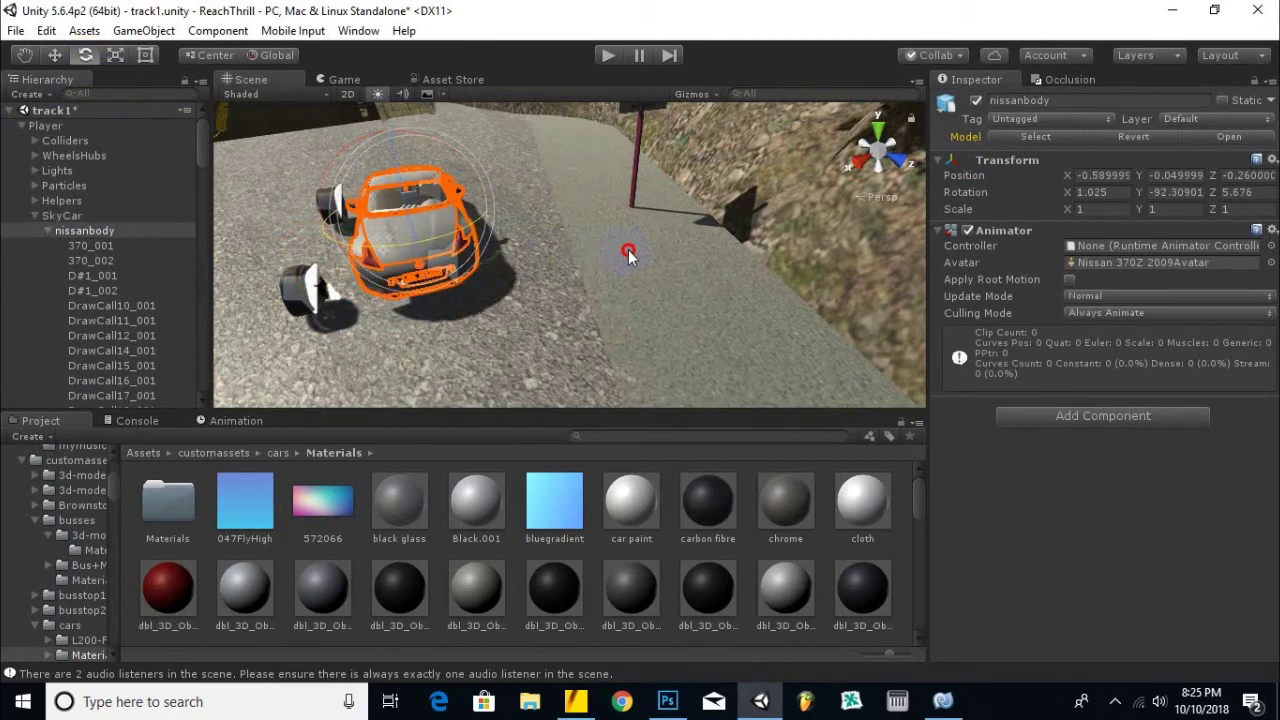
left_click(60, 62)
left_click_drag(473, 213, 447, 240)
Scale nissanbody uniformly to about 1.21 to fit the SkyCar wheels.
left_click_drag(363, 268, 437, 324, "alt")
scroll(640, 262, "up", 4)
left_click_drag(646, 264, 563, 277, "alt")
scroll(548, 283, "up", 5)
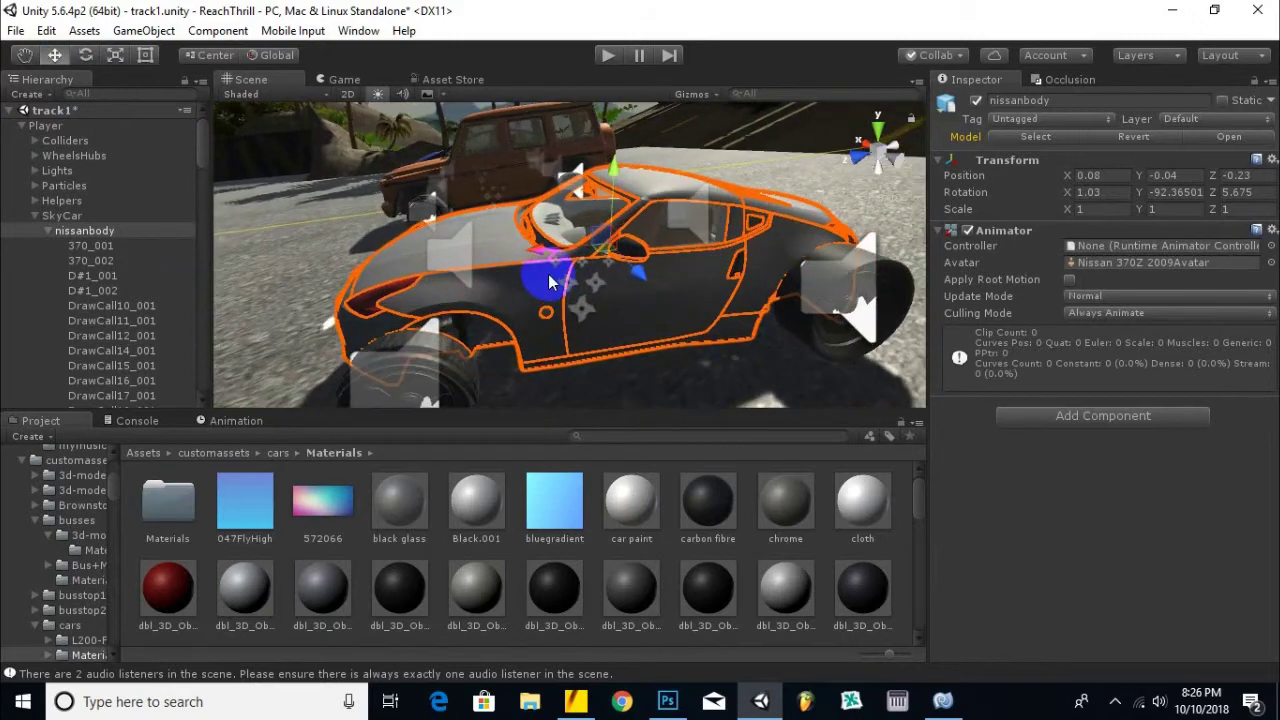
key("r")
left_click_drag(606, 243, 622, 190)
Level nissanbody by rotating it to about -0.16° on Z.
scroll(645, 244, "down", 2)
left_click_drag(646, 246, 520, 300, "alt")
left_click(86, 57)
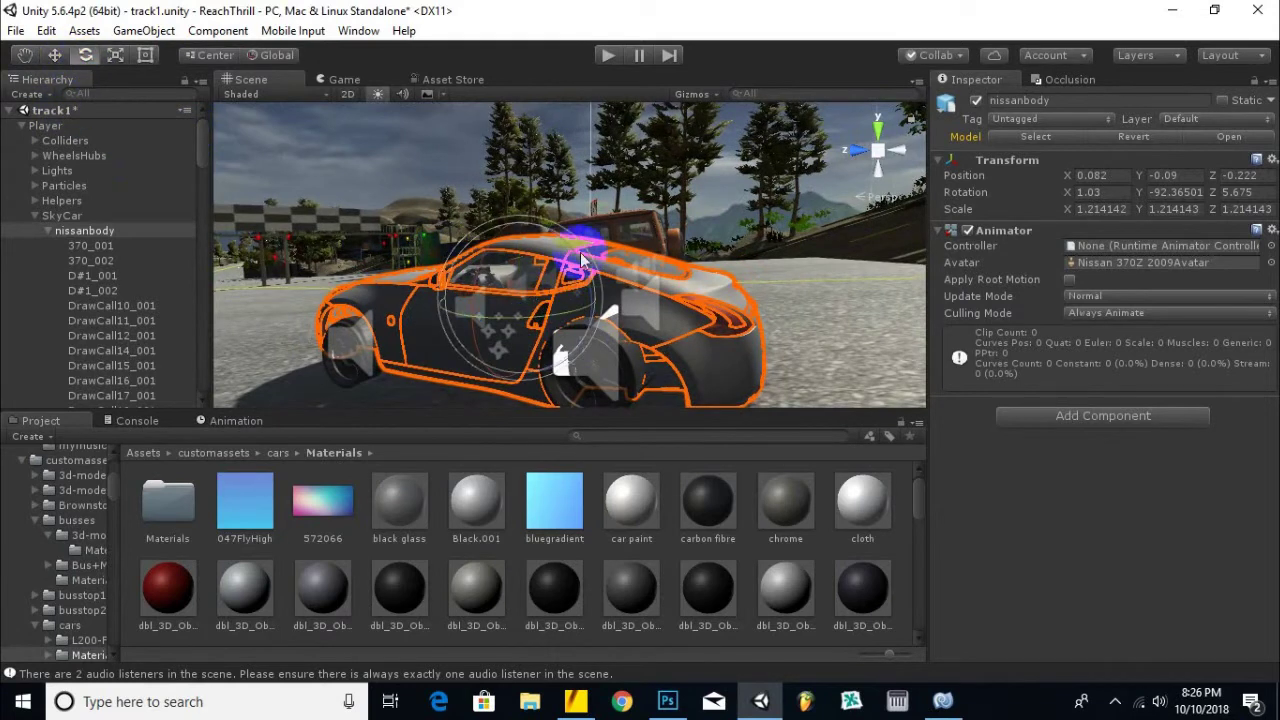
left_click_drag(600, 305, 557, 358, "alt")
left_click_drag(663, 283, 1017, 268)
Raise nissanbody to Y -0.04 and shift it lengthwise to Z -0.19 to line up with the wheels.
middle_click_drag(488, 273, 522, 217)
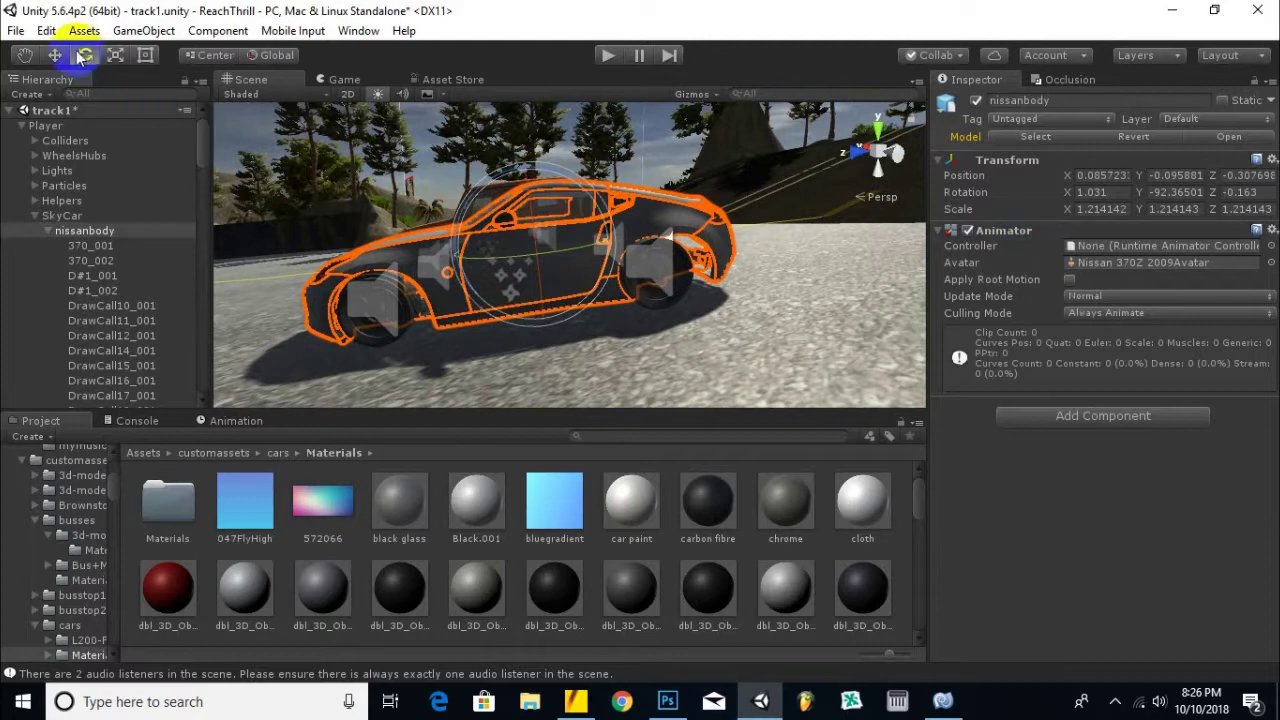
left_click_drag(543, 198, 528, 190)
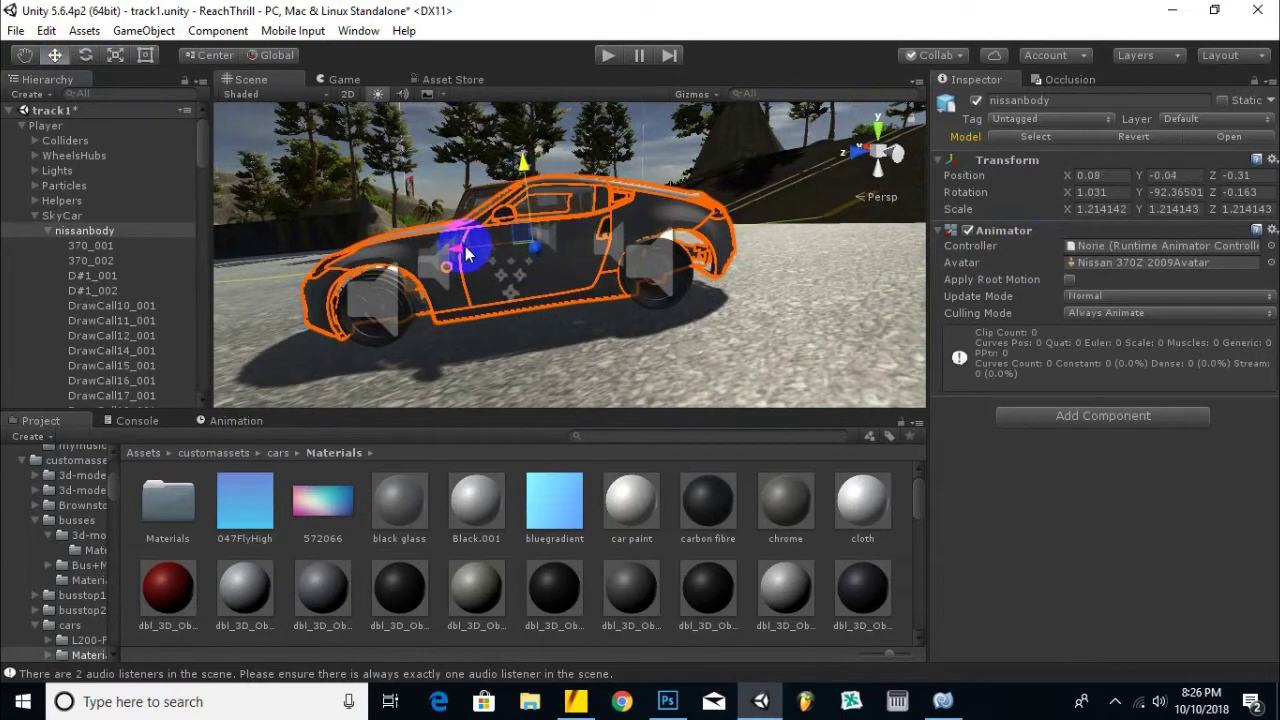
left_click_drag(465, 255, 462, 260)
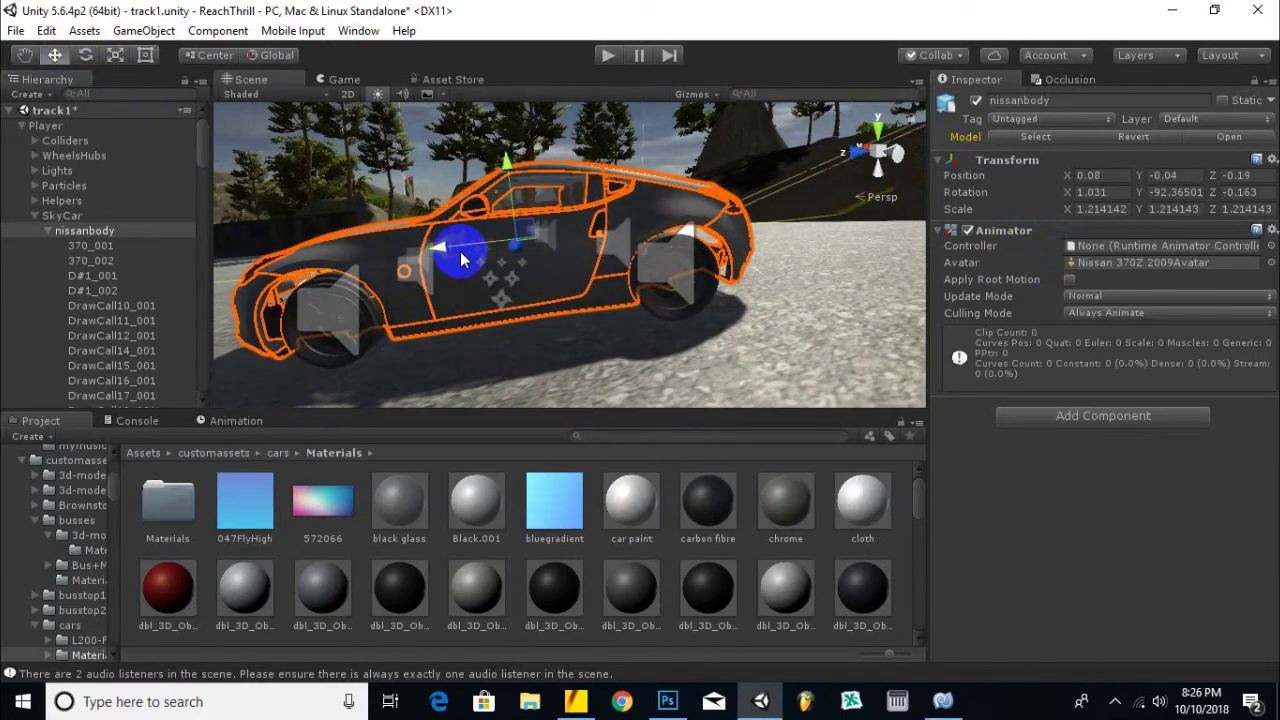
Fine-tune nissanbody's heading to about -91.45° on Y and centre it sideways at about X 0.
middle_click_drag(483, 258, 749, 288)
scroll(749, 288, "down", 3)
left_click_drag(749, 288, 270, 362, "alt")
scroll(423, 338, "up", 4)
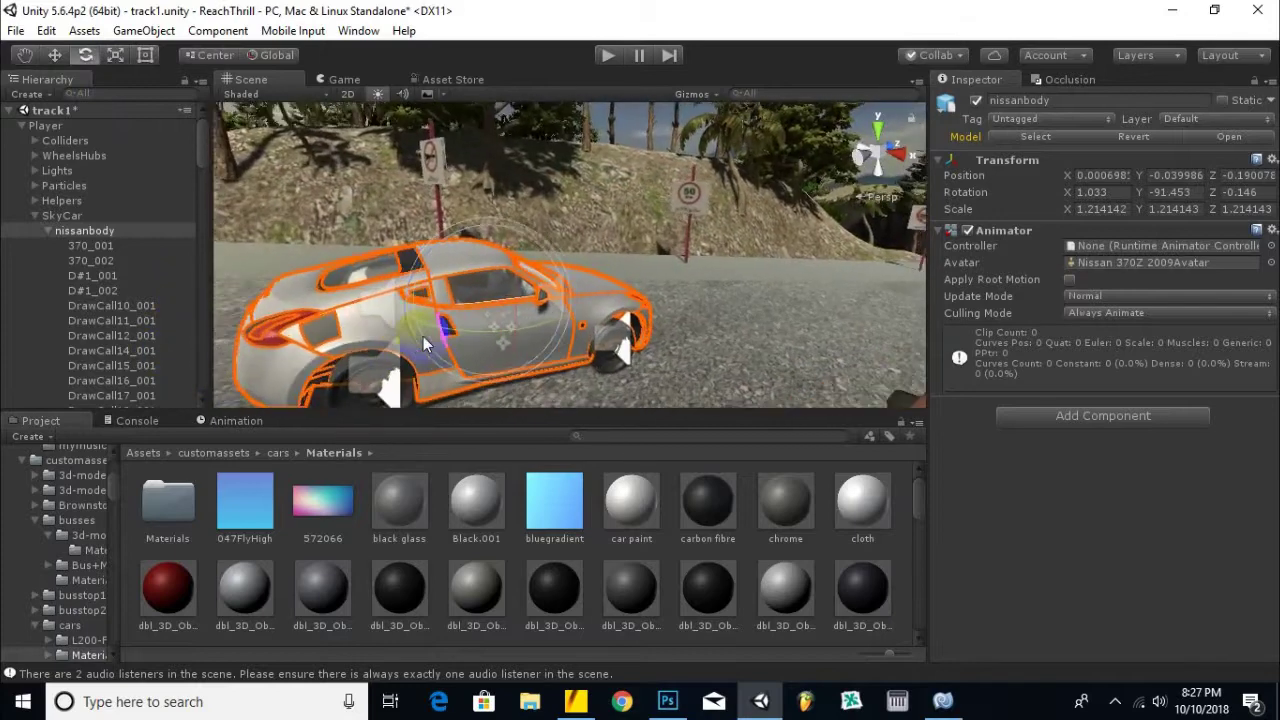
Check the wheel fit from both sides and shift nissanbody to X 0.06, Z -0.29.
middle_click_drag(421, 335, 400, 285)
scroll(600, 313, "down", 3)
left_click_drag(529, 314, 751, 257, "alt")
scroll(593, 246, "up", 2)
scroll(593, 246, "up", 3)
scroll(448, 261, "up", 2)
middle_click_drag(448, 261, 767, 255)
scroll(500, 214, "up", 2)
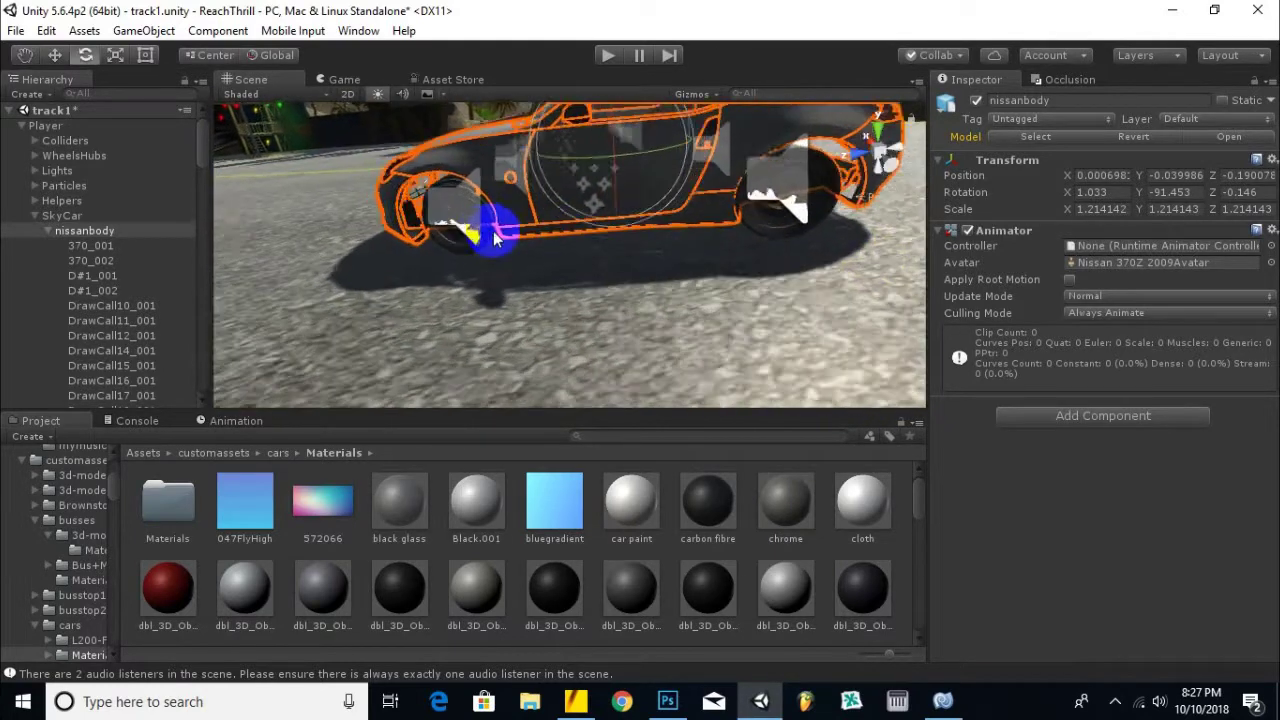
scroll(543, 286, "up", 2)
scroll(562, 322, "down", 3)
middle_click_drag(562, 322, 470, 395)
left_click_drag(543, 184, 536, 196)
left_click_drag(630, 227, 609, 263)
scroll(480, 300, "down", 3)
left_click_drag(357, 329, 172, 290, "alt")
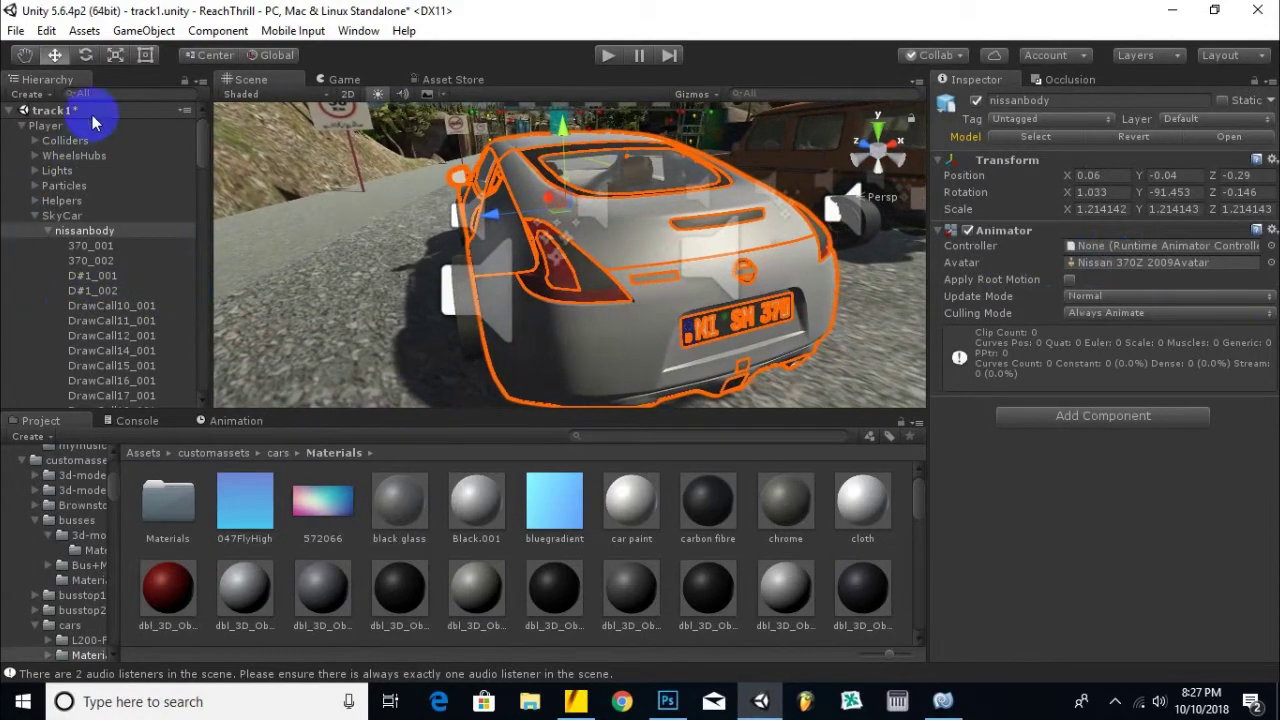
Straighten nissanbody to about -89.9° on Y and shift it sideways to X 0.02.
left_click(85, 55)
left_click_drag(540, 229, 495, 215)
left_click(58, 56)
left_click_drag(436, 276, 439, 340, "alt")
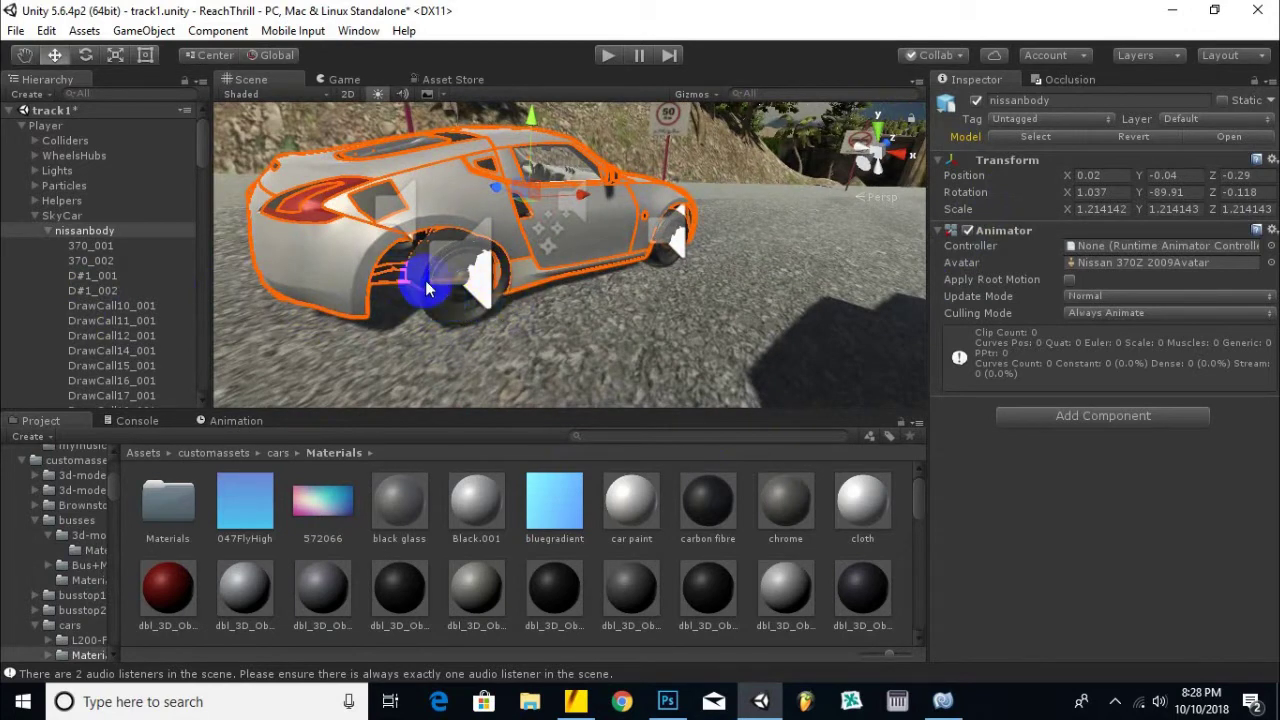
Select the rear right wheel SkyCarWheelRearRight and collapse nissanbody's child list in the hierarchy.
scroll(418, 282, "up", 3)
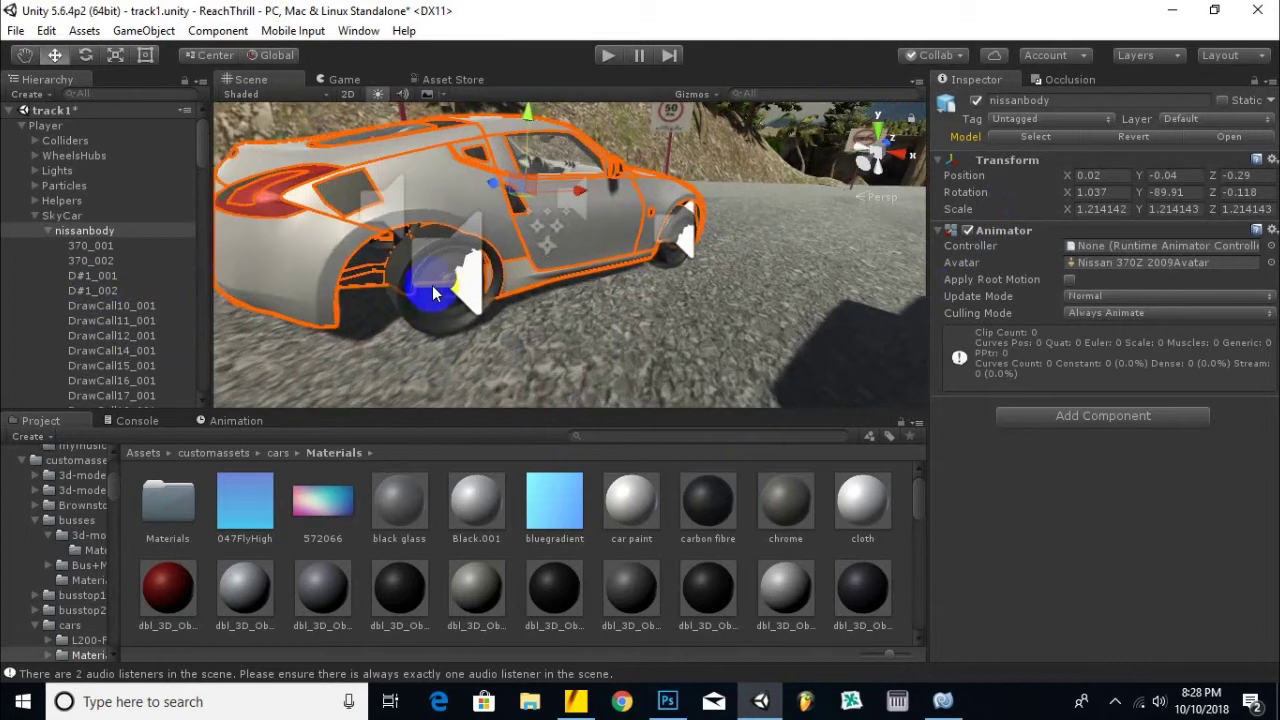
left_click(427, 314)
scroll(142, 280, "down", 5)
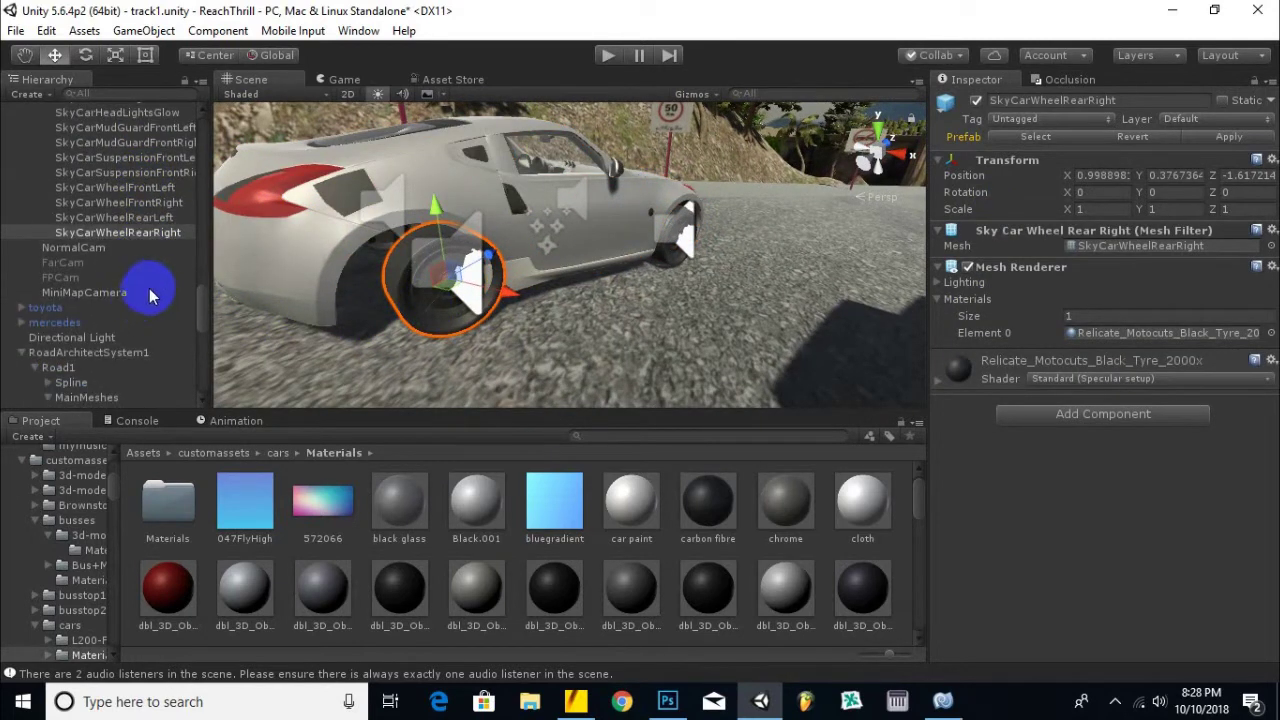
scroll(116, 252, "up", 10)
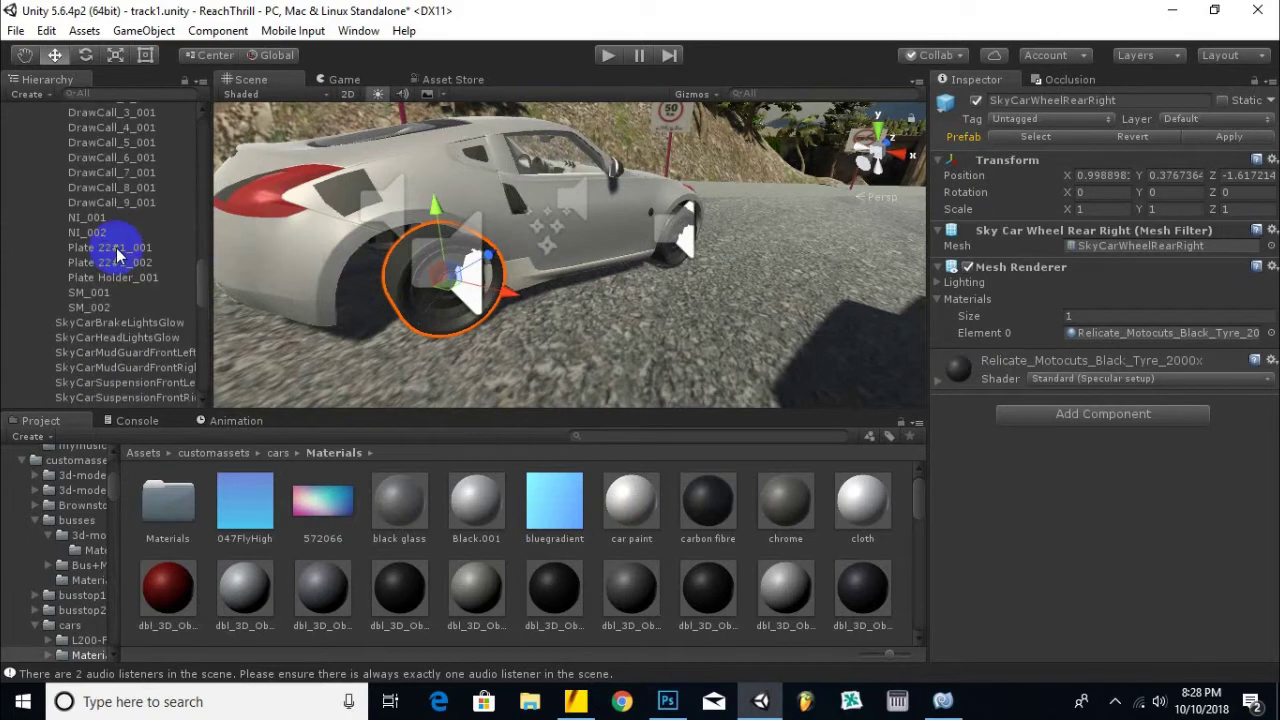
scroll(116, 255, "down", 8)
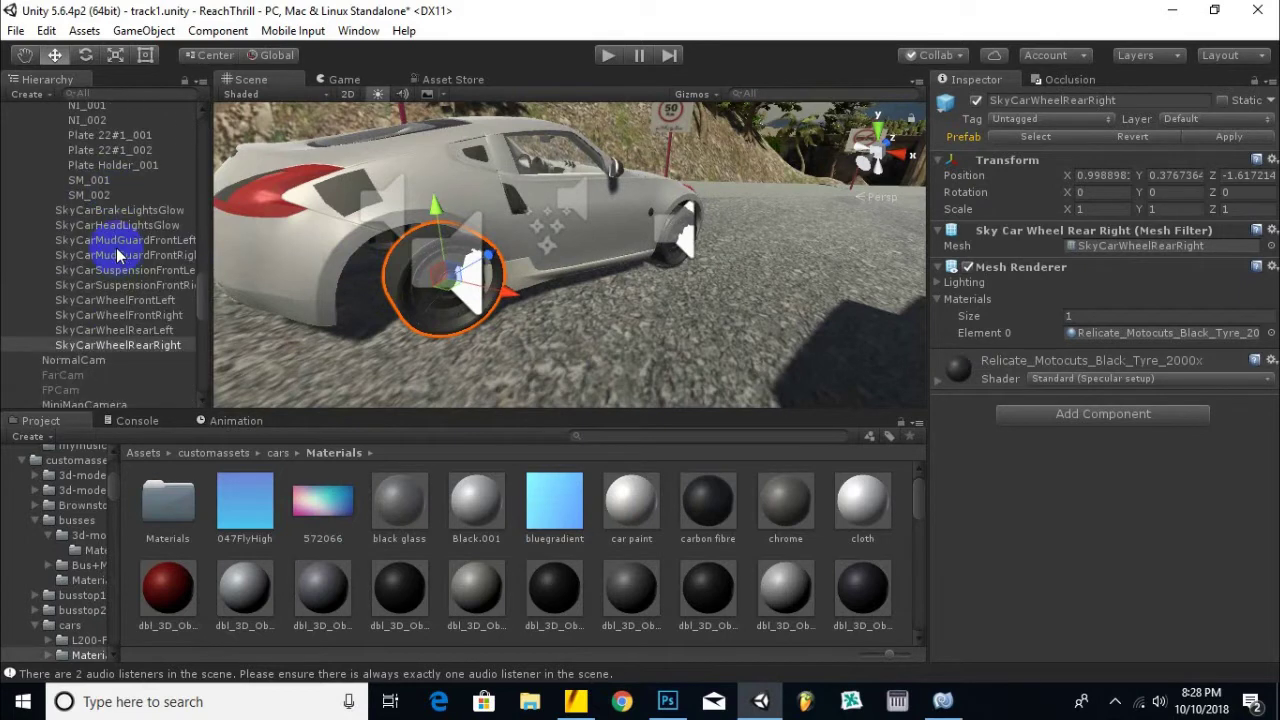
scroll(405, 298, "down", 3)
scroll(152, 340, "down", 5)
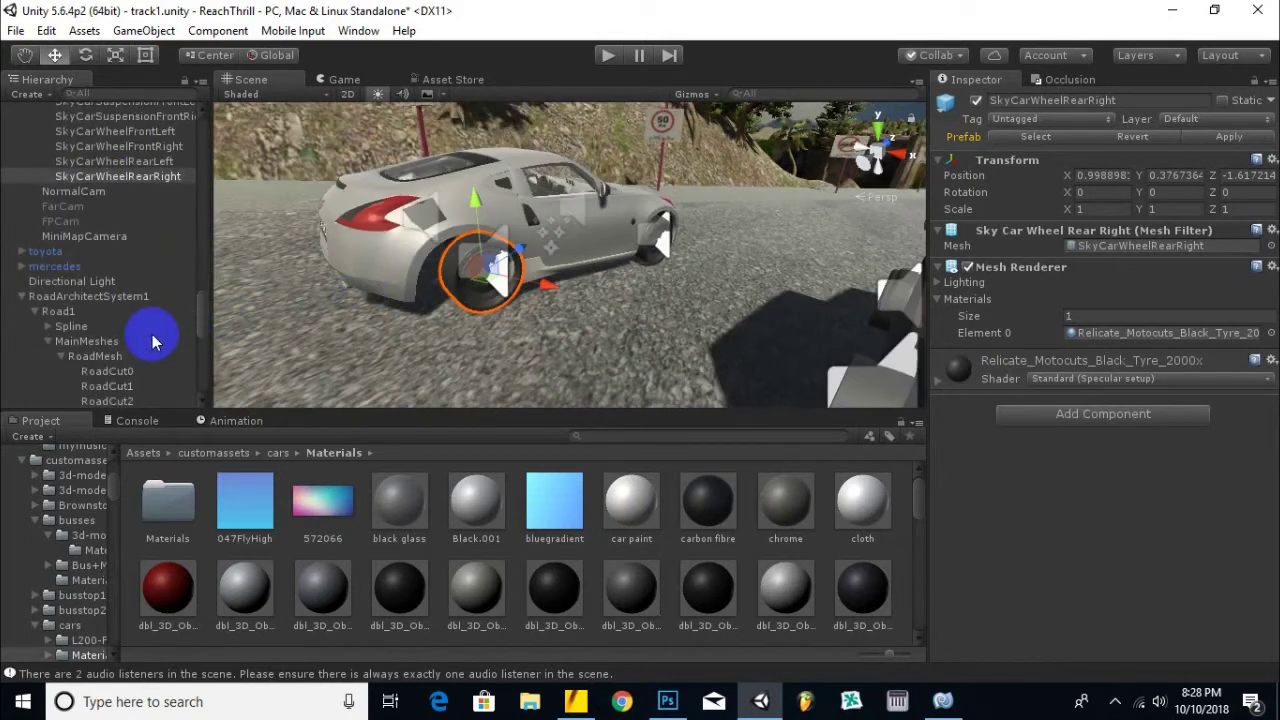
scroll(152, 298, "up", 10)
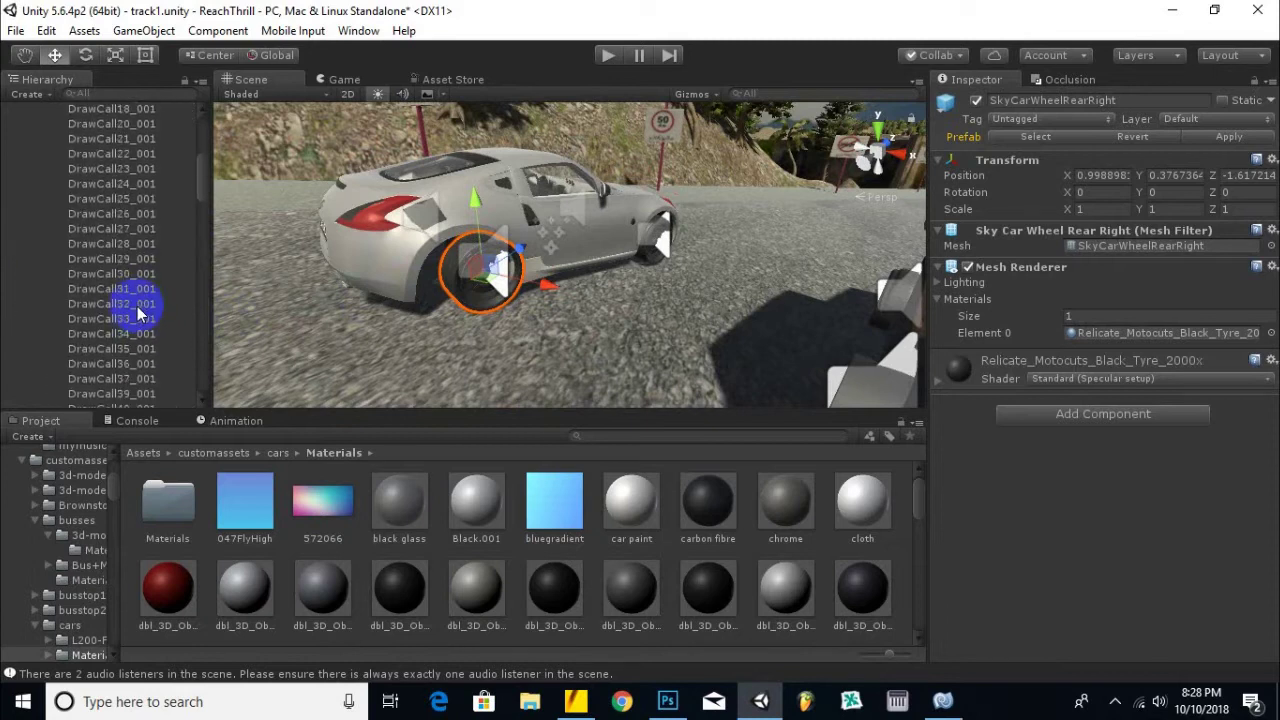
scroll(140, 314, "up", 8)
left_click(47, 210)
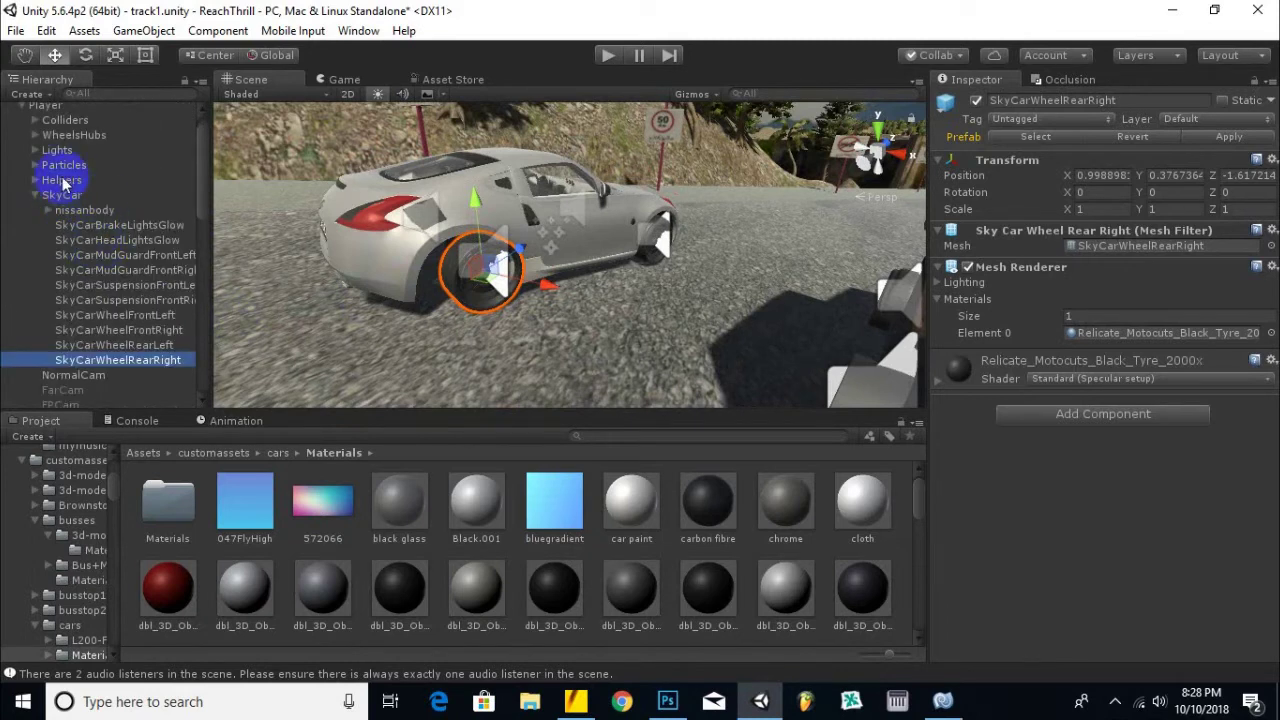
Expand WheelsHubs and move WheelHubRearRight together with SkyCarWheelRearRight to fit the Nissan's rear right wheel arch.
left_click(35, 120)
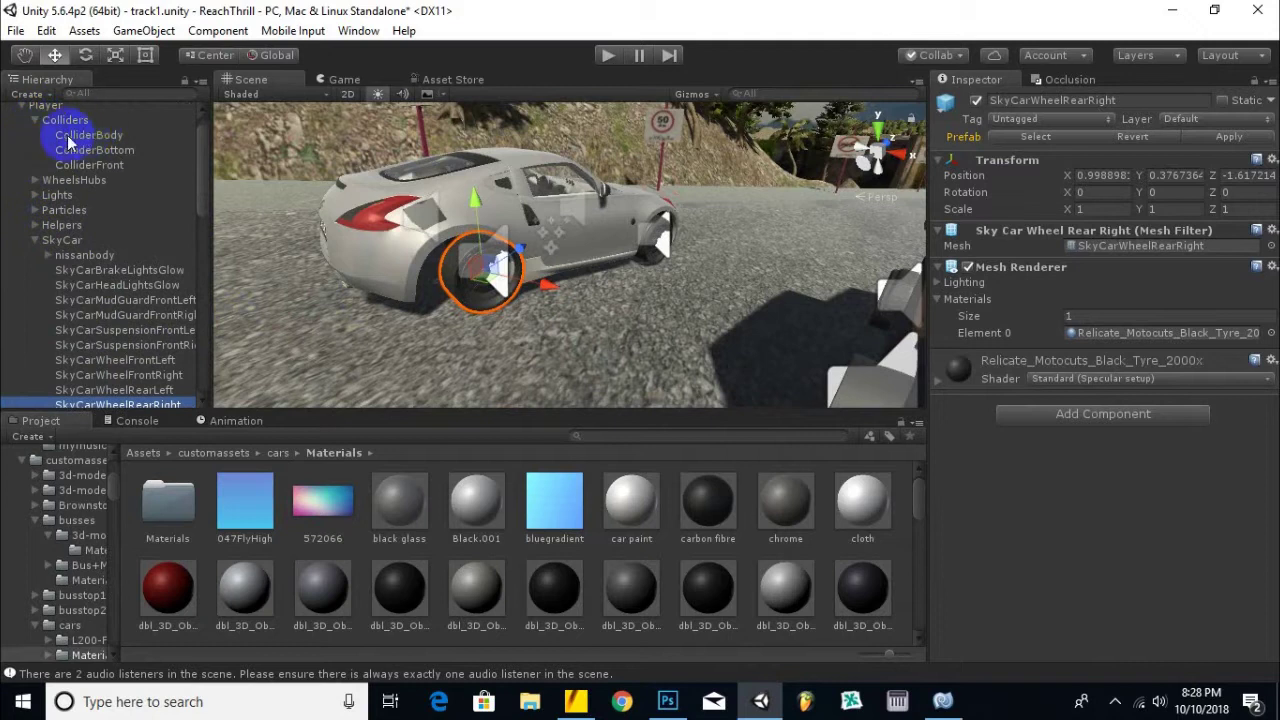
left_click(35, 120)
left_click(36, 135)
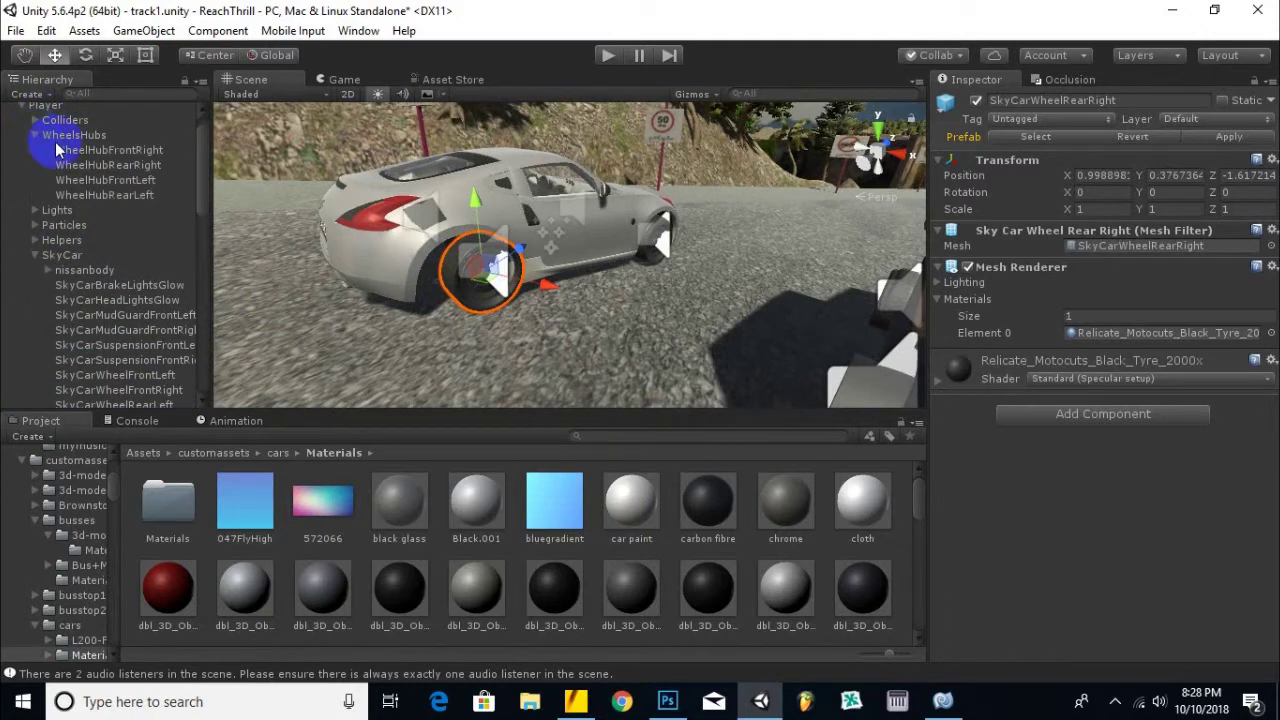
scroll(148, 213, "down", 2)
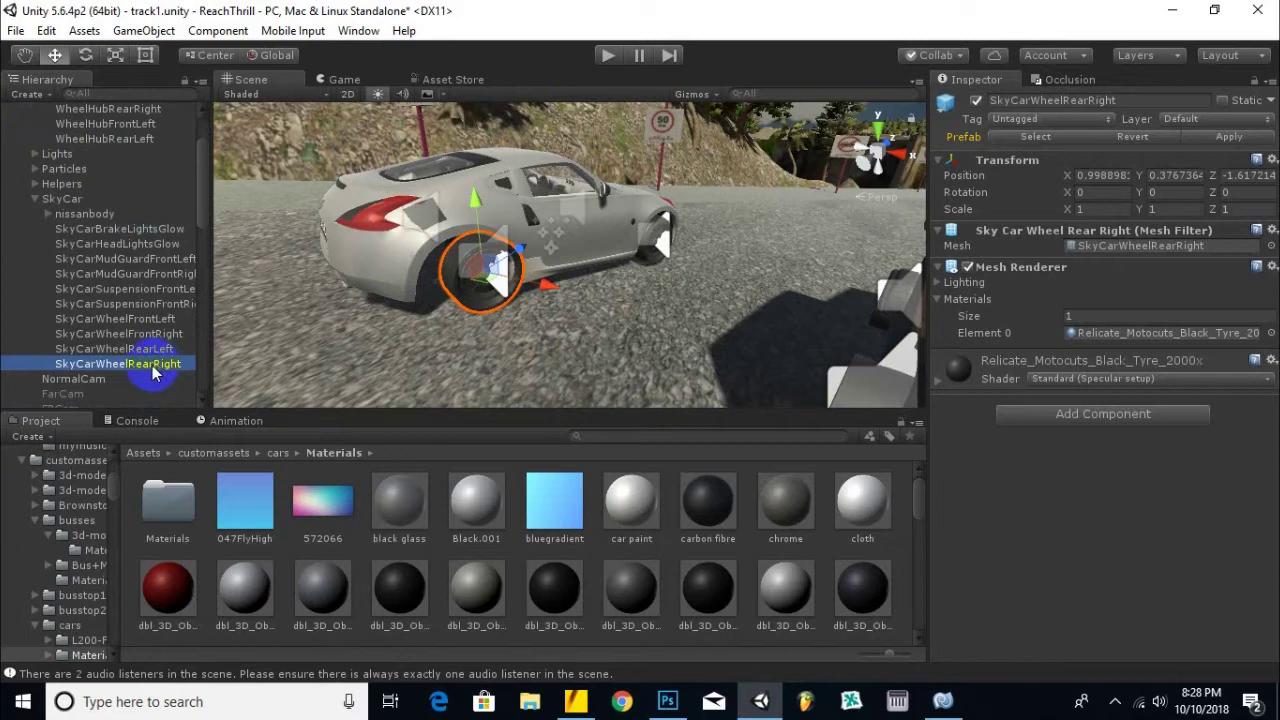
left_click(148, 110, "ctrl")
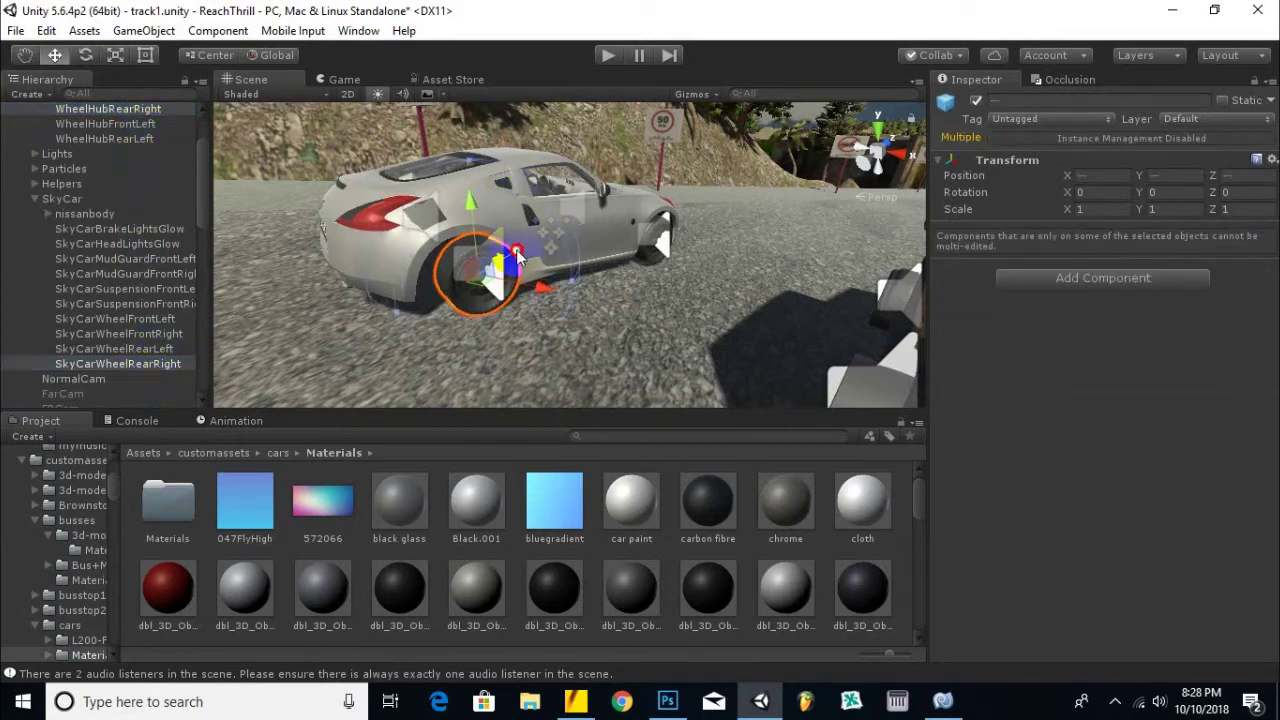
scroll(462, 310, "up", 2)
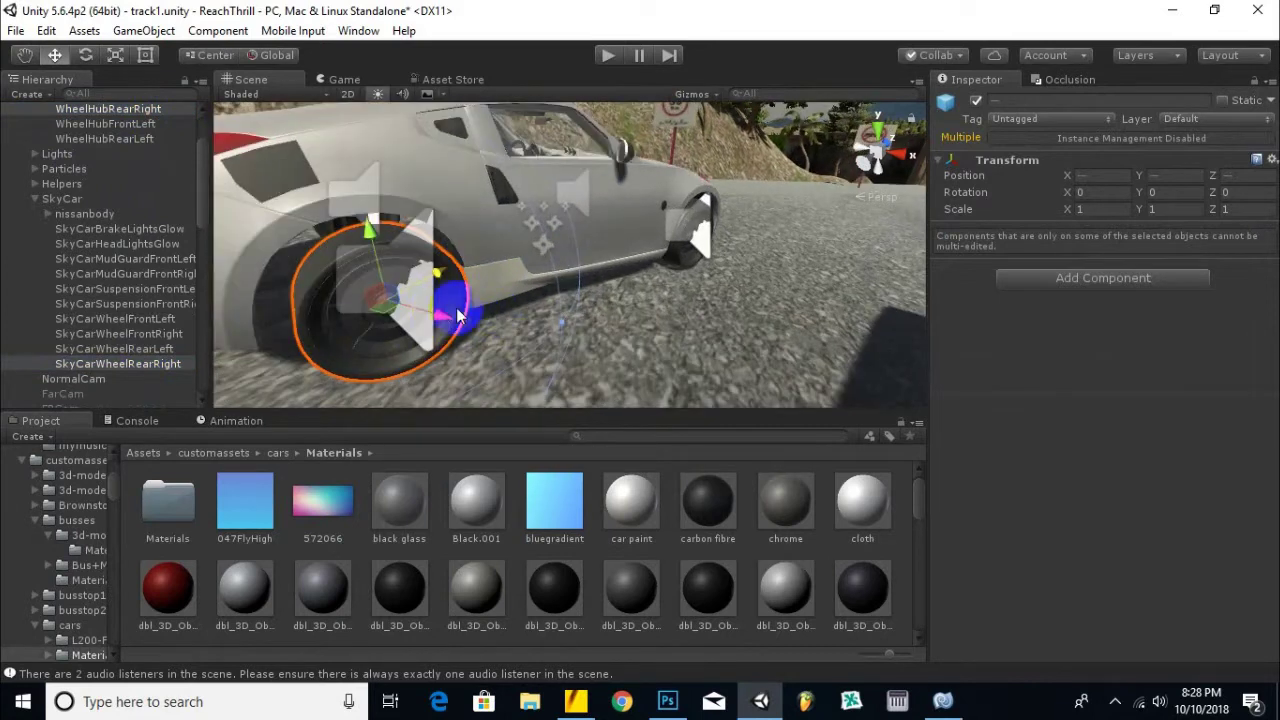
left_click_drag(457, 316, 425, 318)
left_click_drag(427, 271, 237, 381)
Select SkyCarWheelRearLeft together with WheelHubRearLeft and check their fit in the rear left wheel arch.
left_click_drag(333, 345, 740, 290, "alt")
left_click(740, 290)
left_click(110, 346)
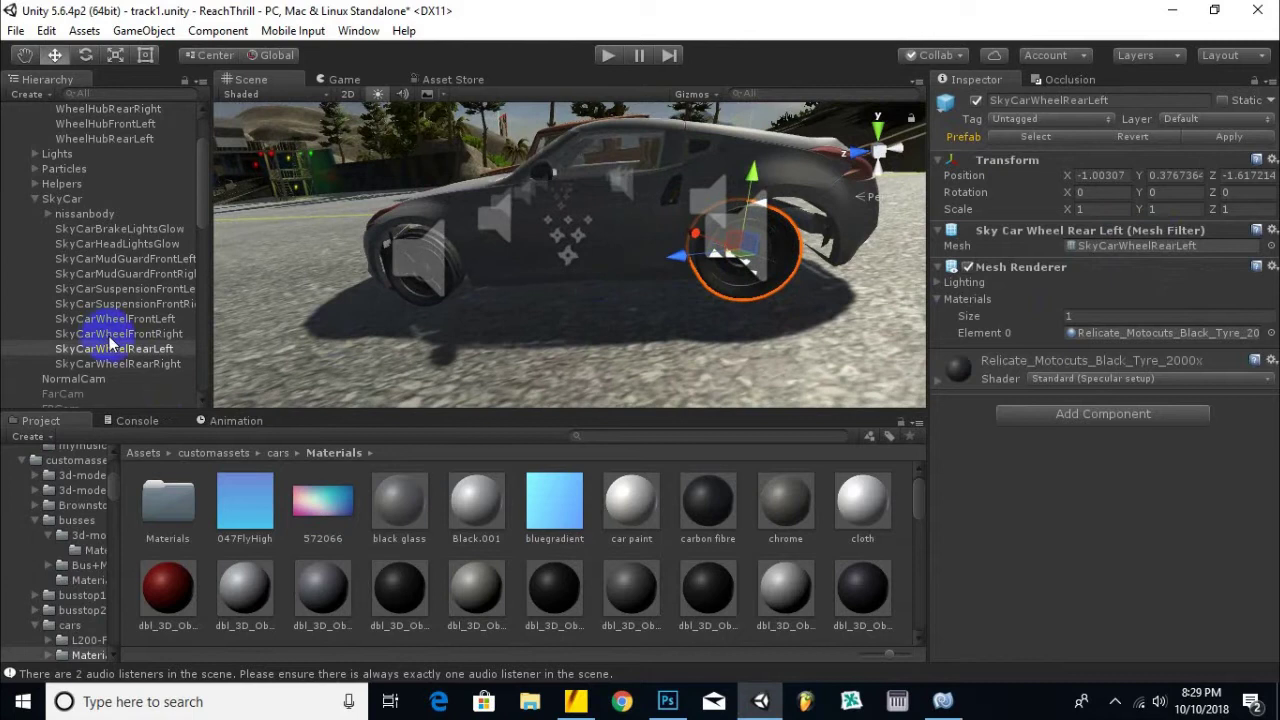
left_click(138, 145, "ctrl")
left_click_drag(486, 246, 471, 343, "alt")
left_click_drag(553, 313, 440, 396, "alt")
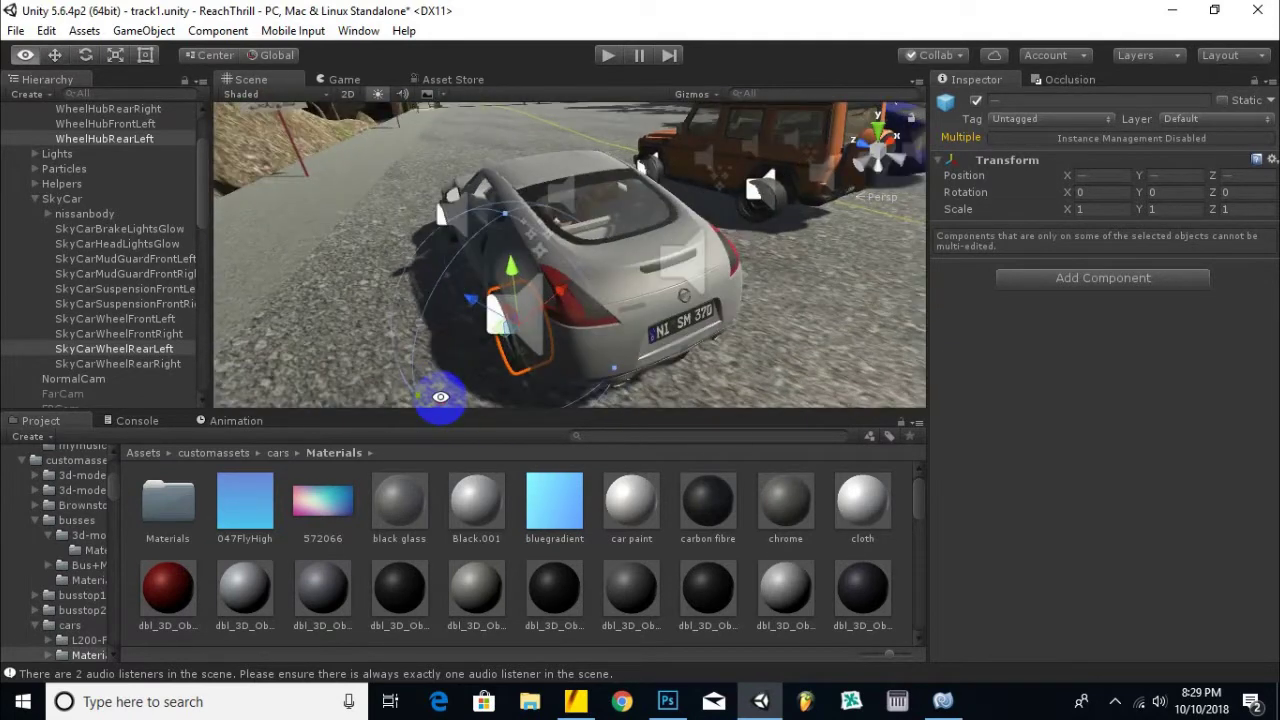
Run the game and test-drive the Nissan player car around the checkered start gate.
left_click(609, 58)
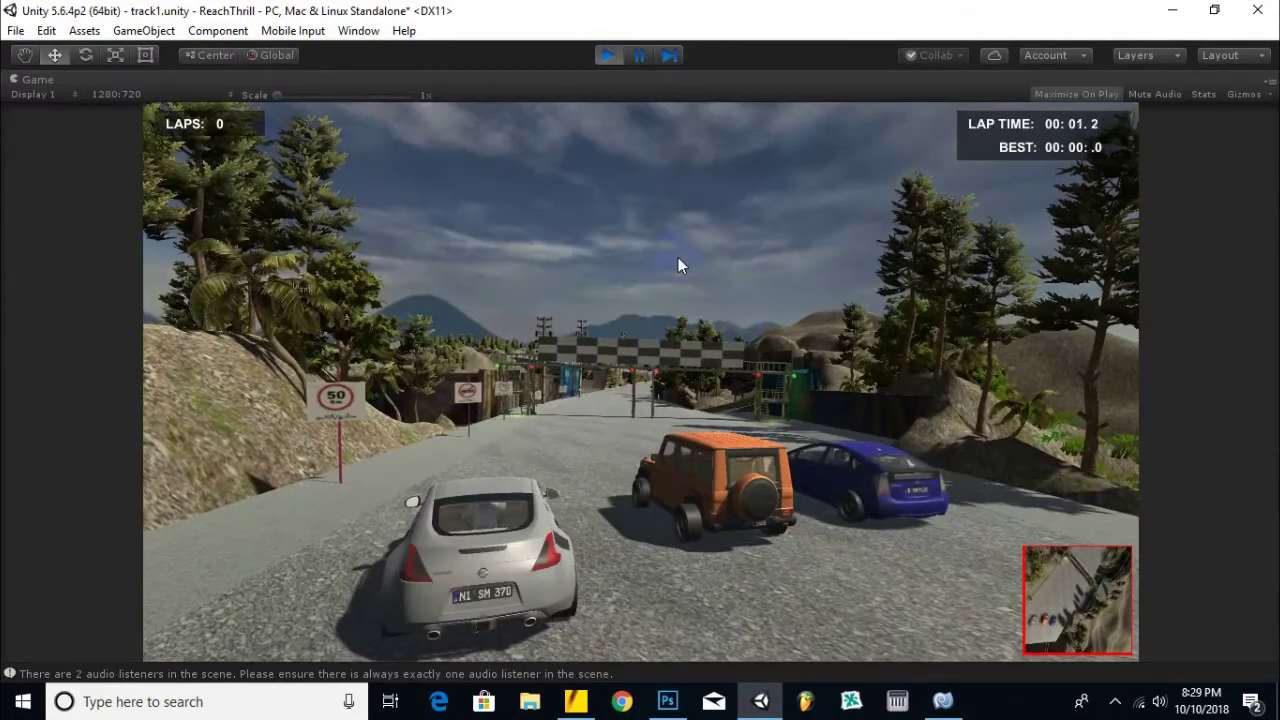
key("Up")
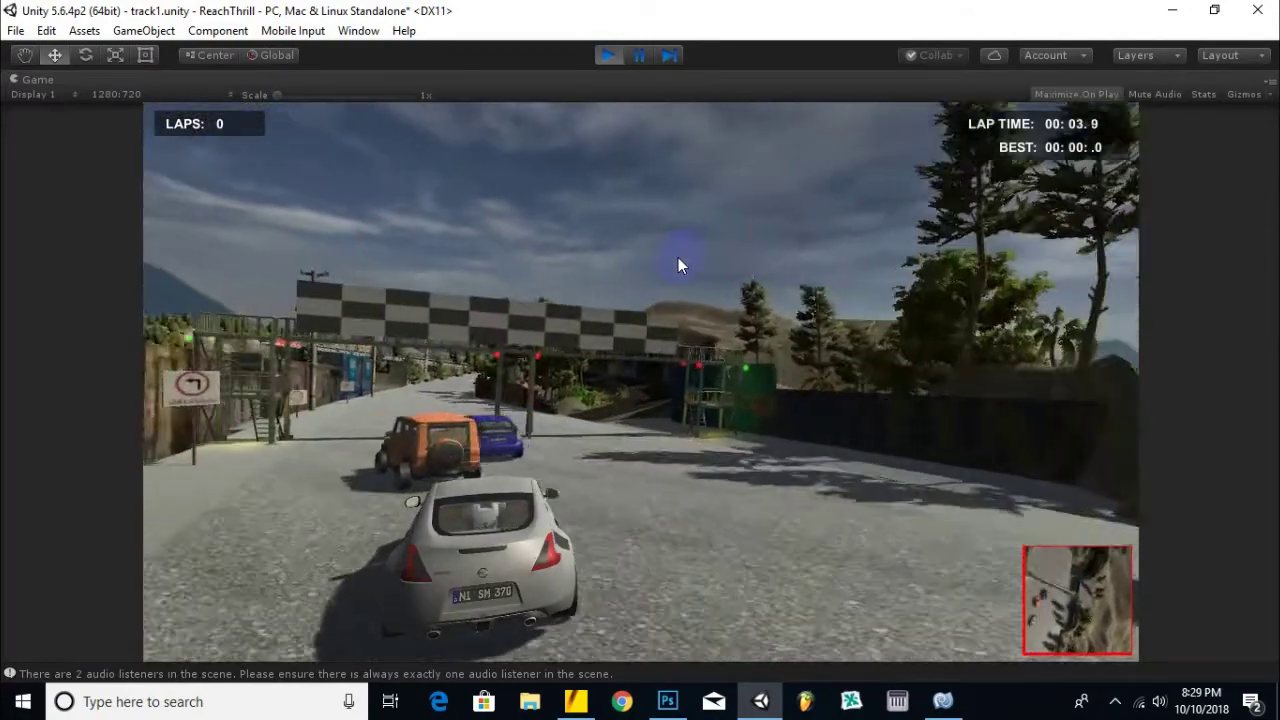
key("Left")
key("Up")
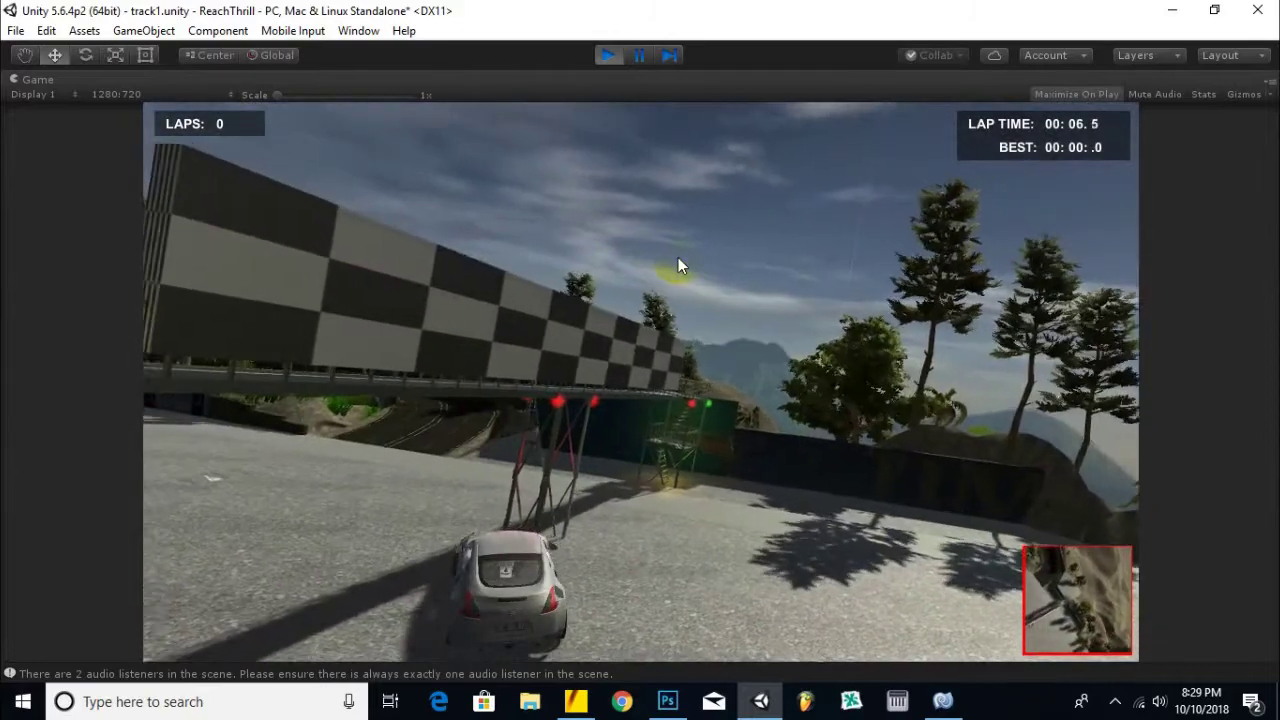
key("Up")
key("Left")
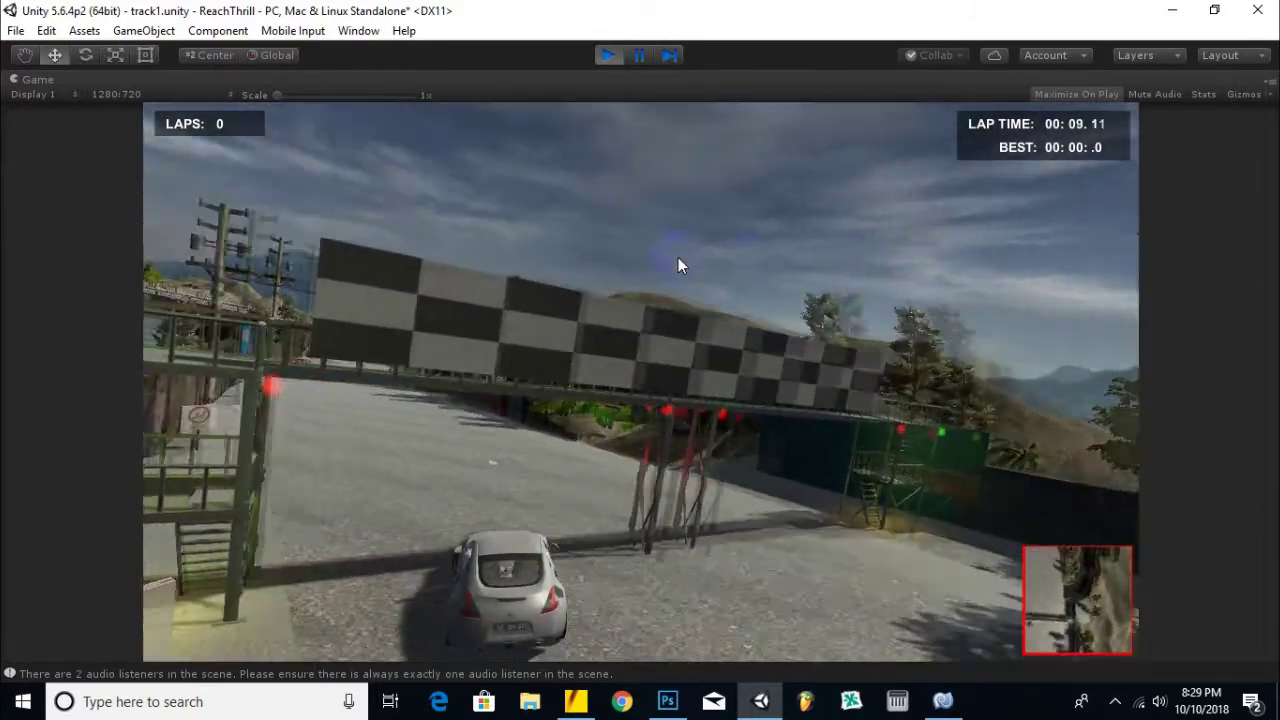
Drive the Nissan through the checkered gate and along the road, and end the test run.
key("Up")
key("Left")
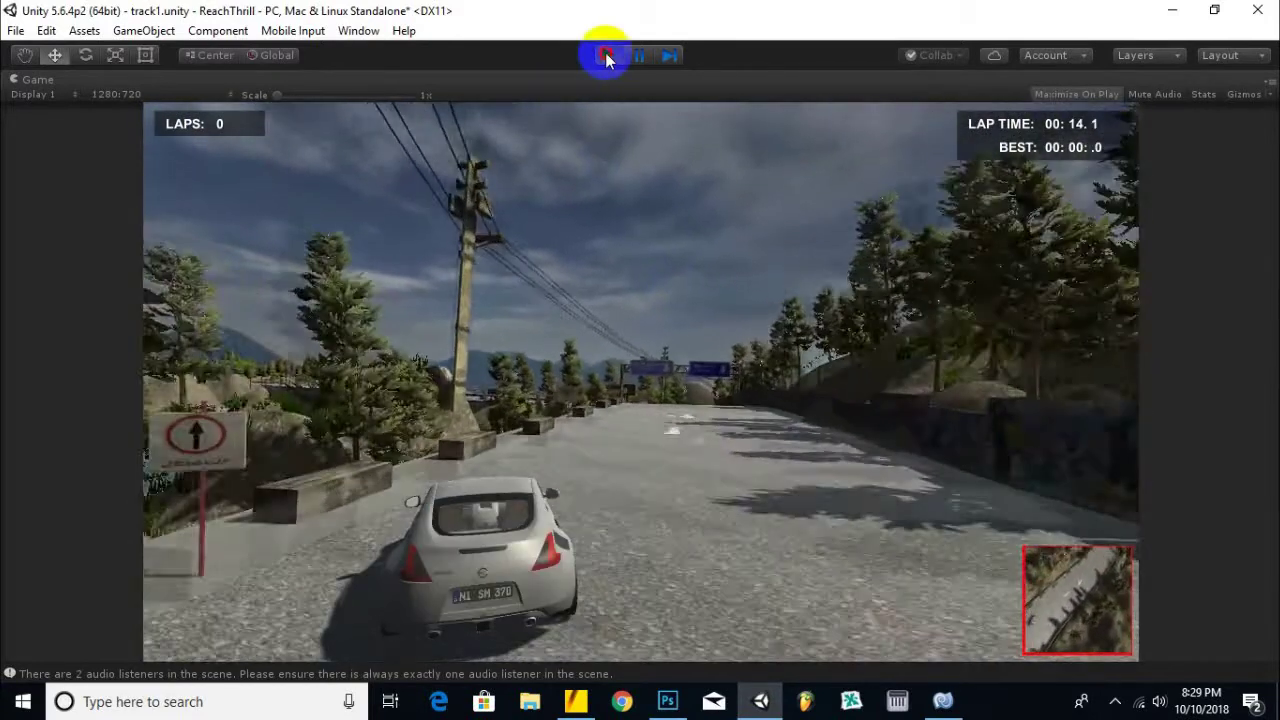
left_click(608, 55)
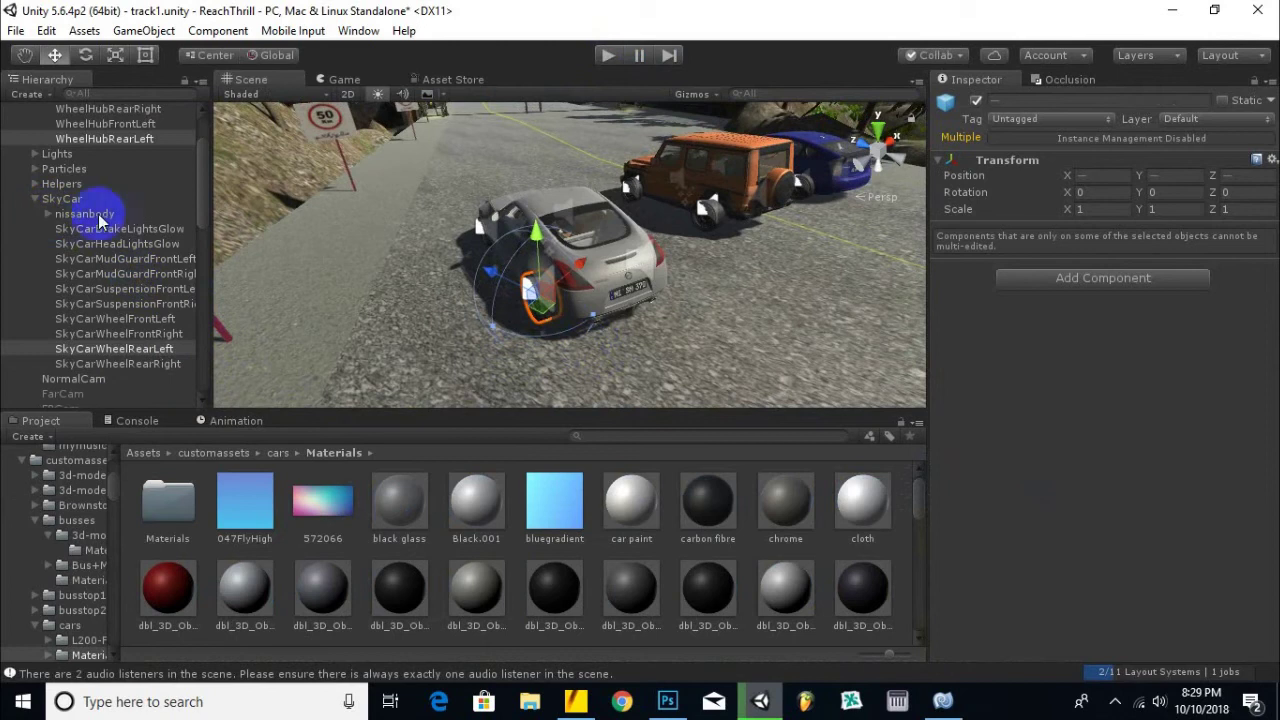
Deactivate nissanbody under SkyCar so that only the player car's wheels are shown.
left_click(48, 214)
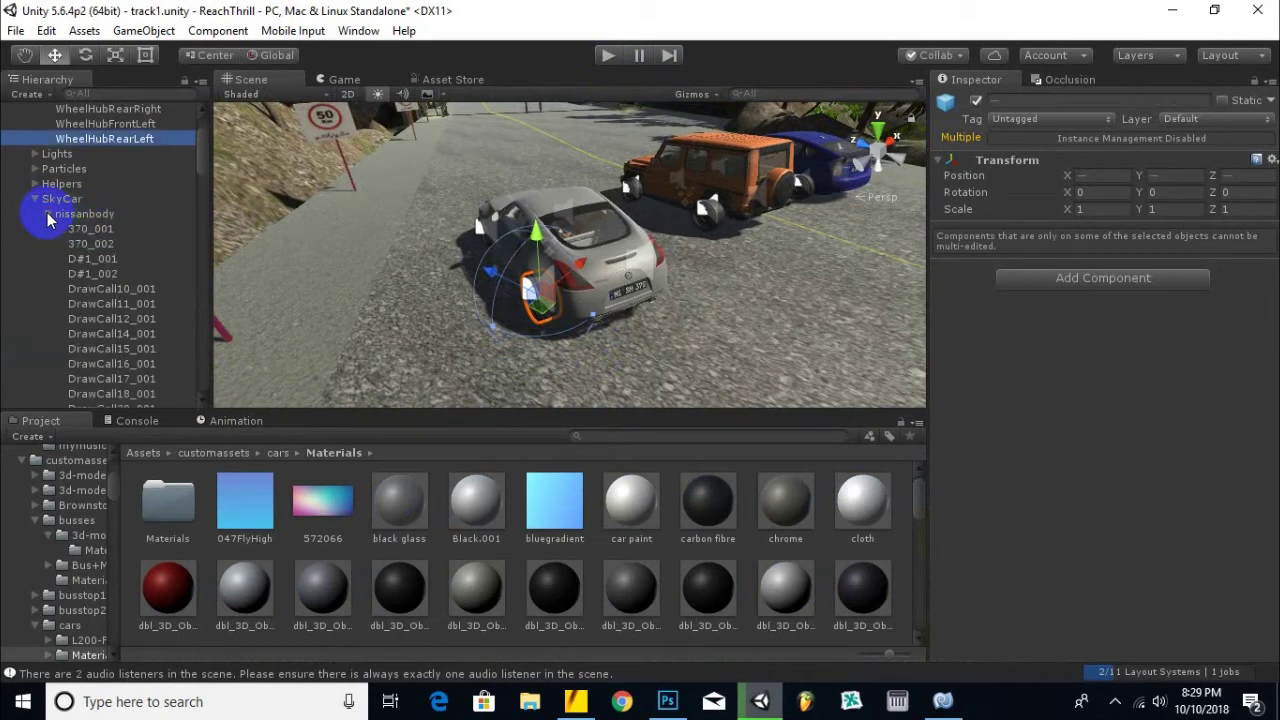
left_click(48, 215)
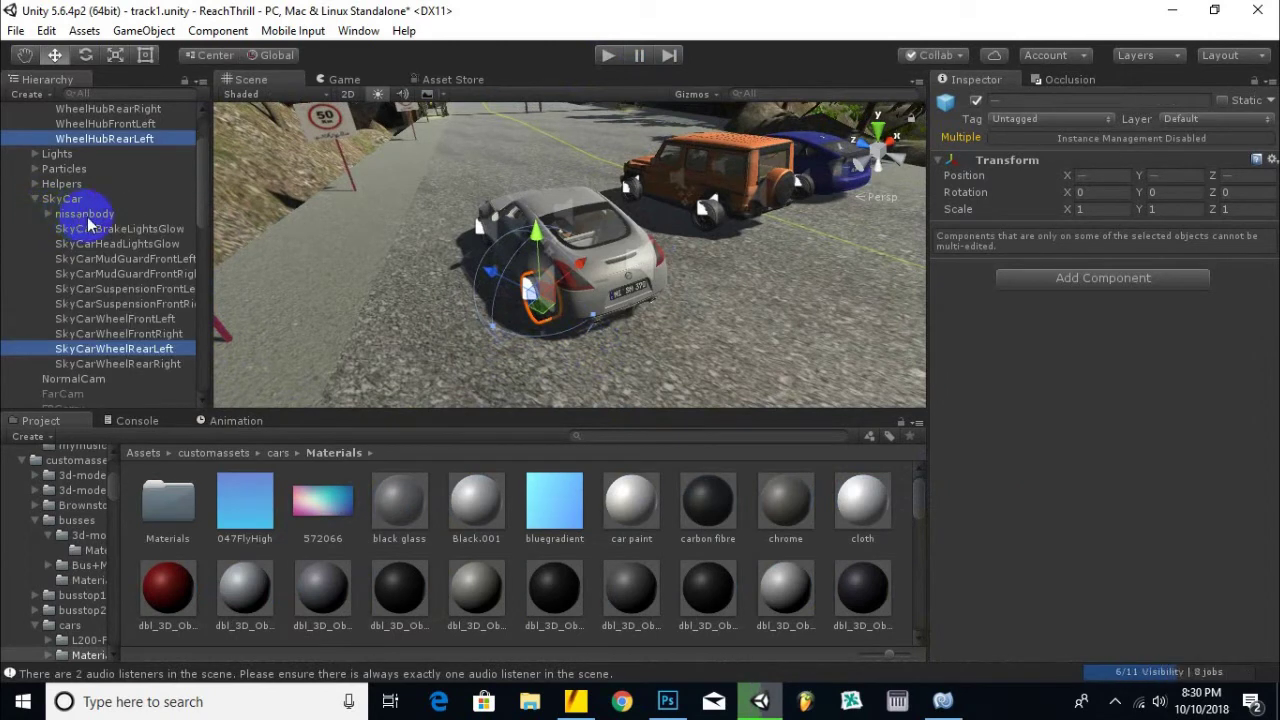
left_click(87, 218)
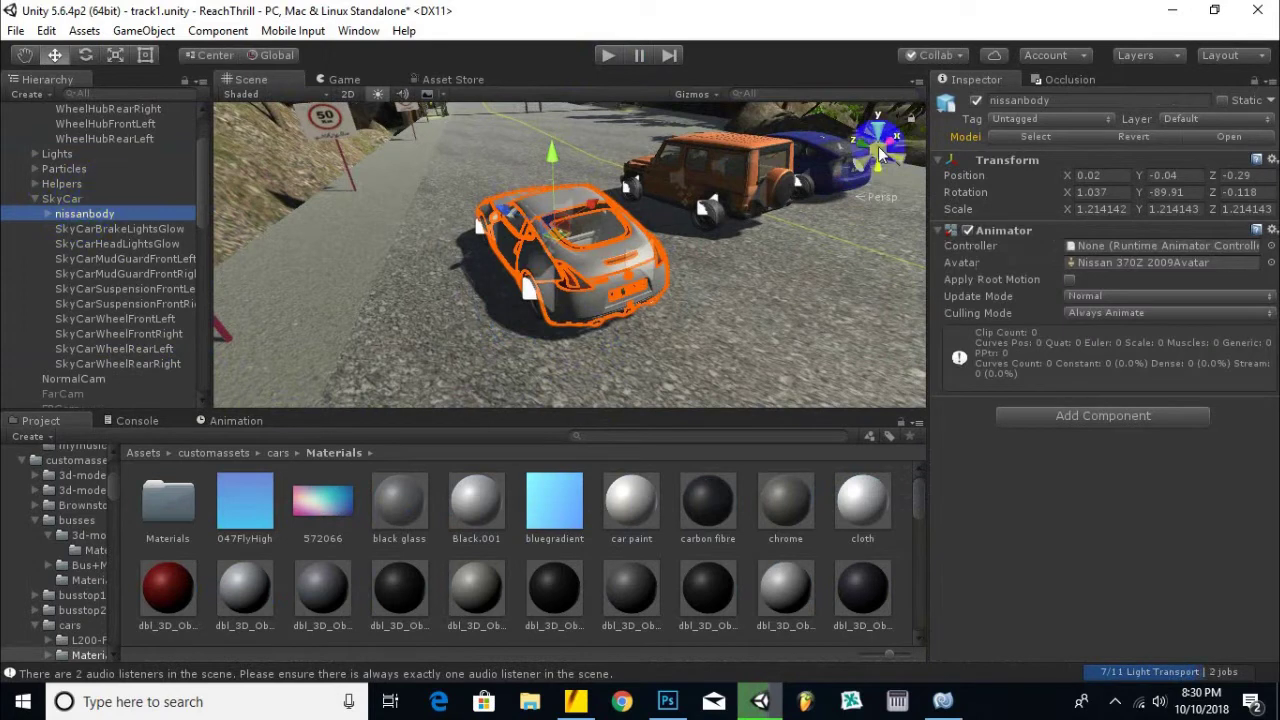
left_click(977, 100)
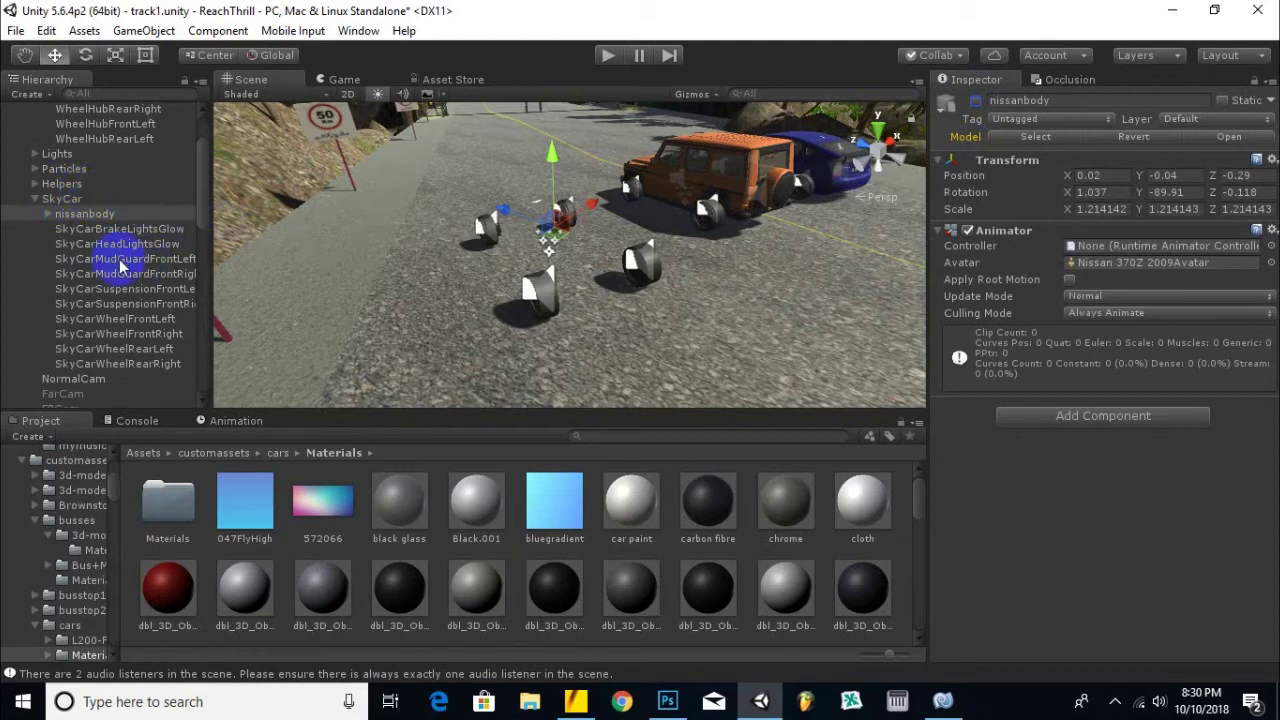
Place the Lamborghini model from the cars folder beside the player's wheels and delete its Collider, breaking the prefab instance.
left_click(278, 454)
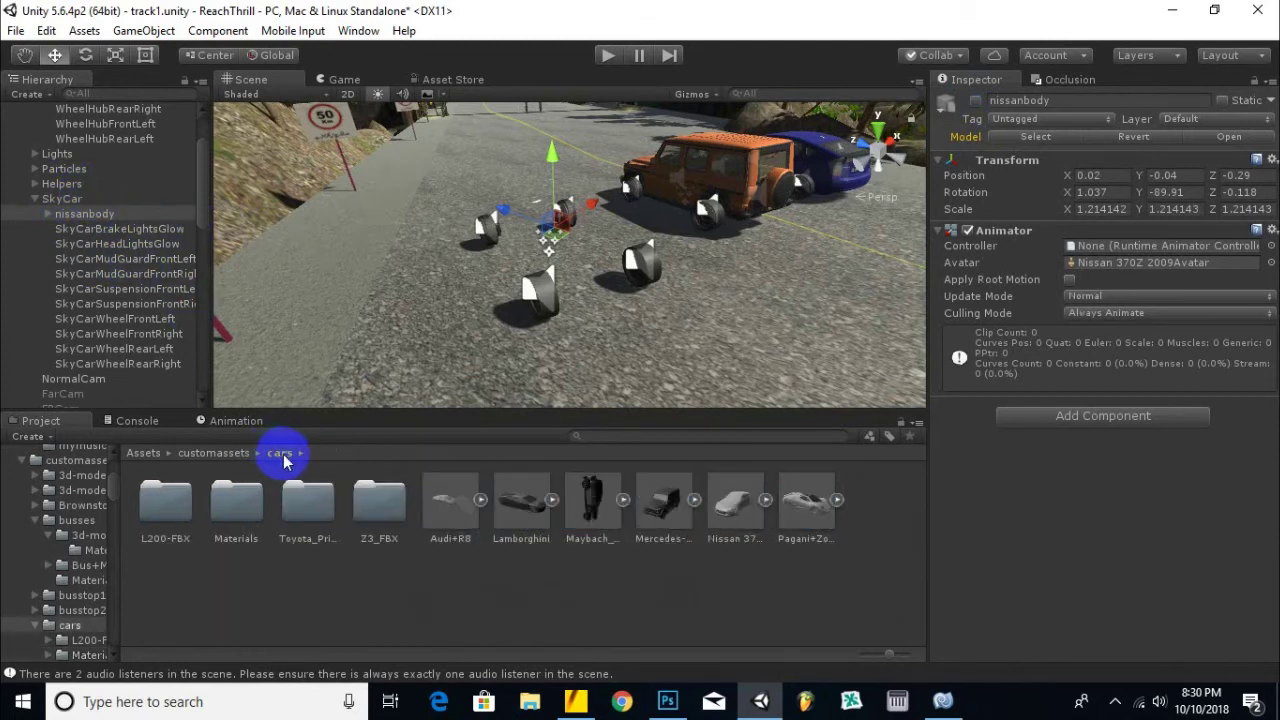
left_click_drag(695, 382, 752, 315)
left_click(743, 321)
key("Delete")
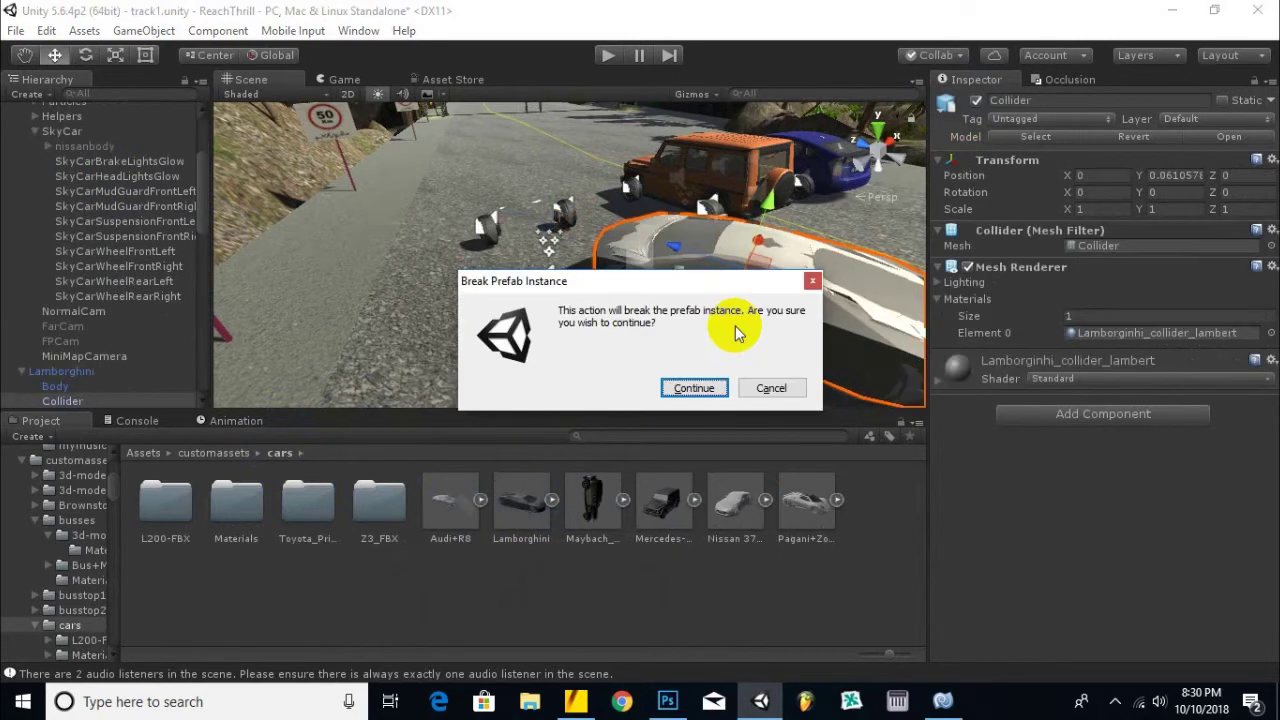
left_click(700, 383)
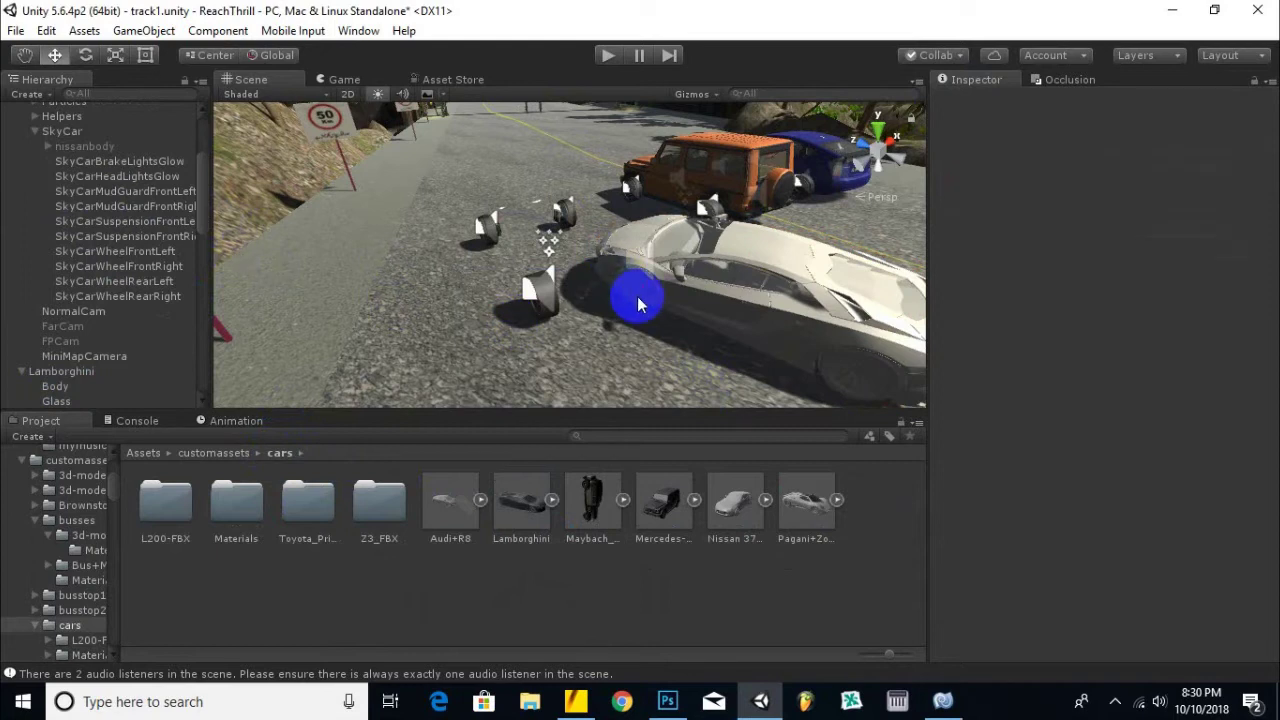
Delete the four wheels of the Lamborghini, keeping only its Body and Glass.
left_click(640, 304)
key("Delete")
left_click(860, 385)
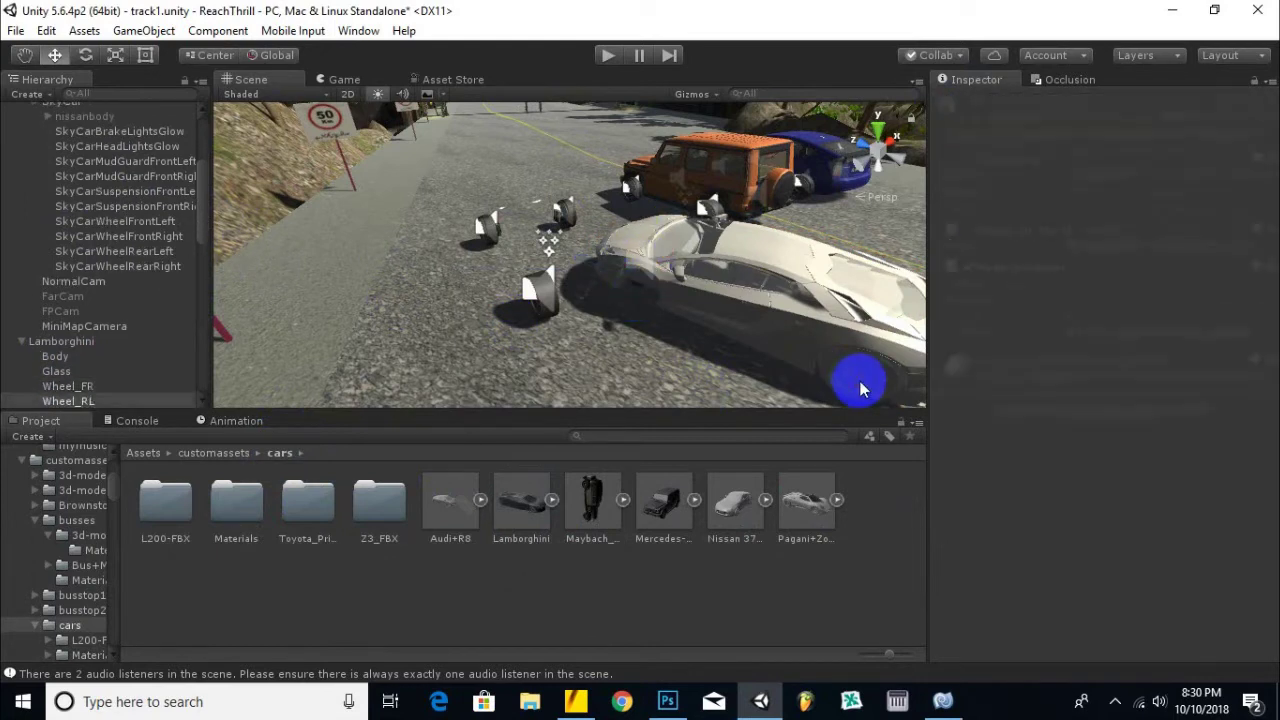
left_click_drag(740, 339, 297, 314, "alt")
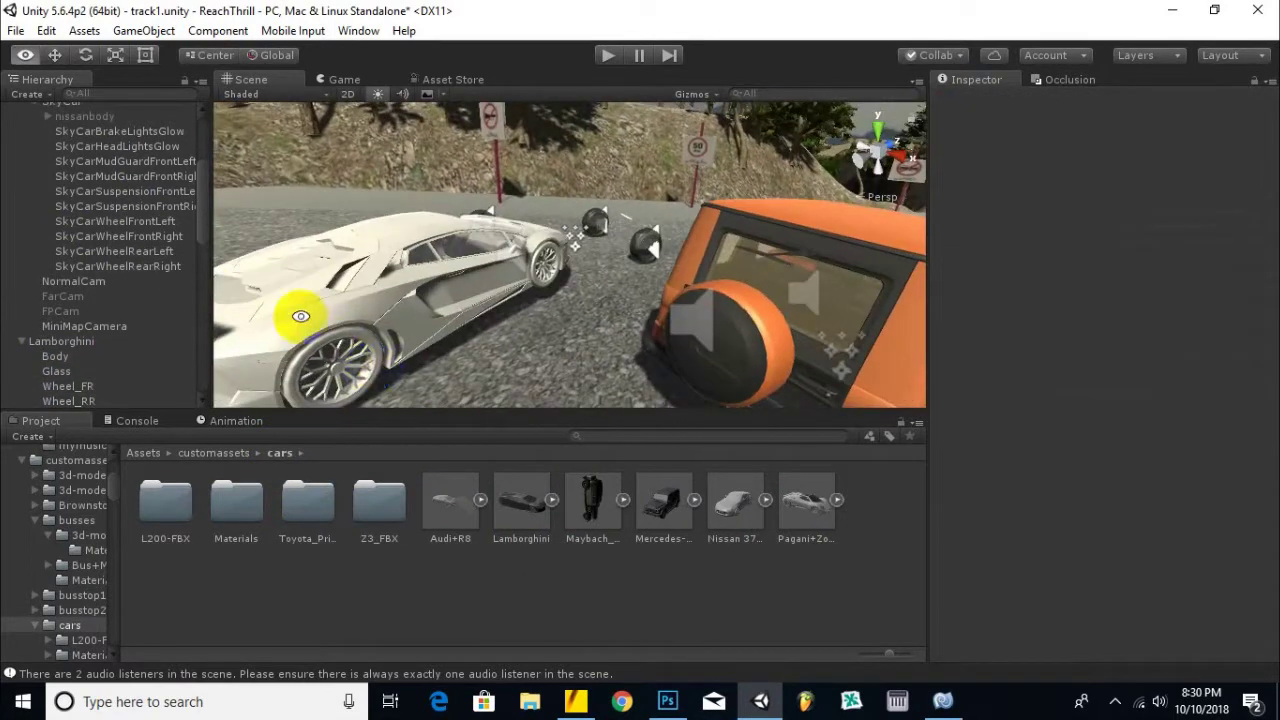
left_click(378, 378)
key("Delete")
left_click(547, 277)
key("Delete")
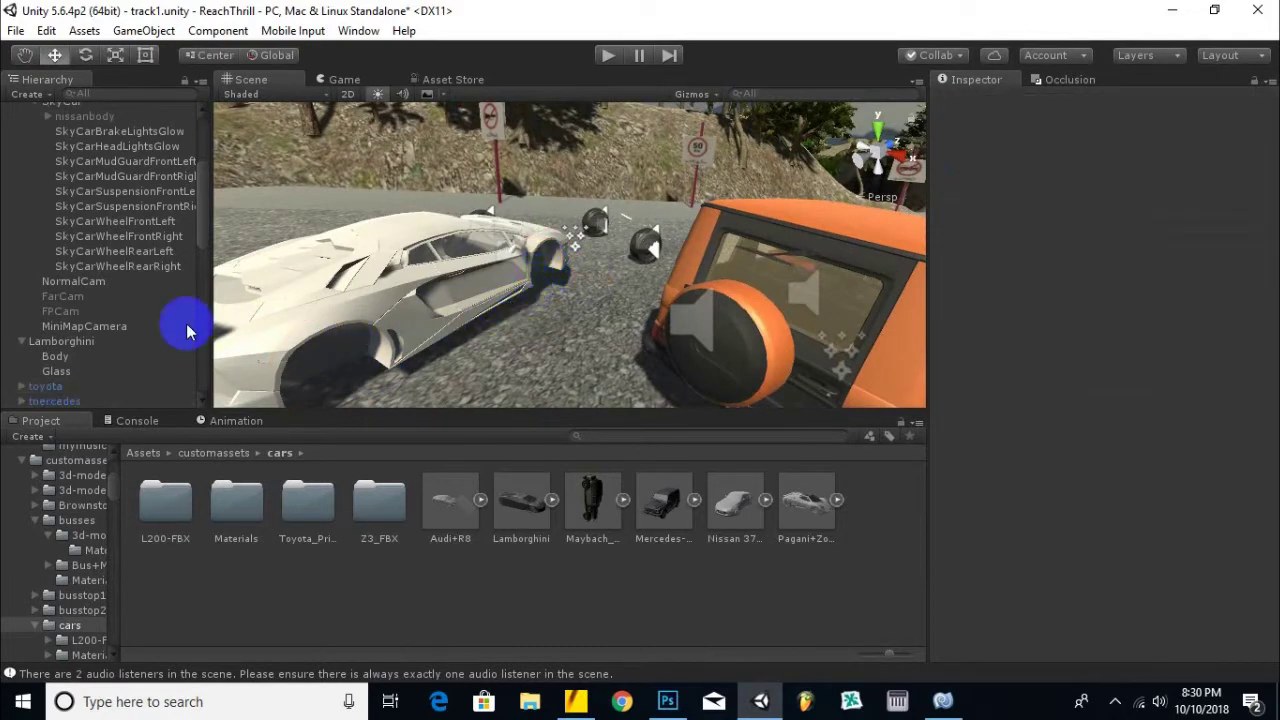
Select the Lamborghini's Body and look through the Desktop folder in File Explorer for car reference images.
left_click_drag(302, 352, 797, 287, "alt")
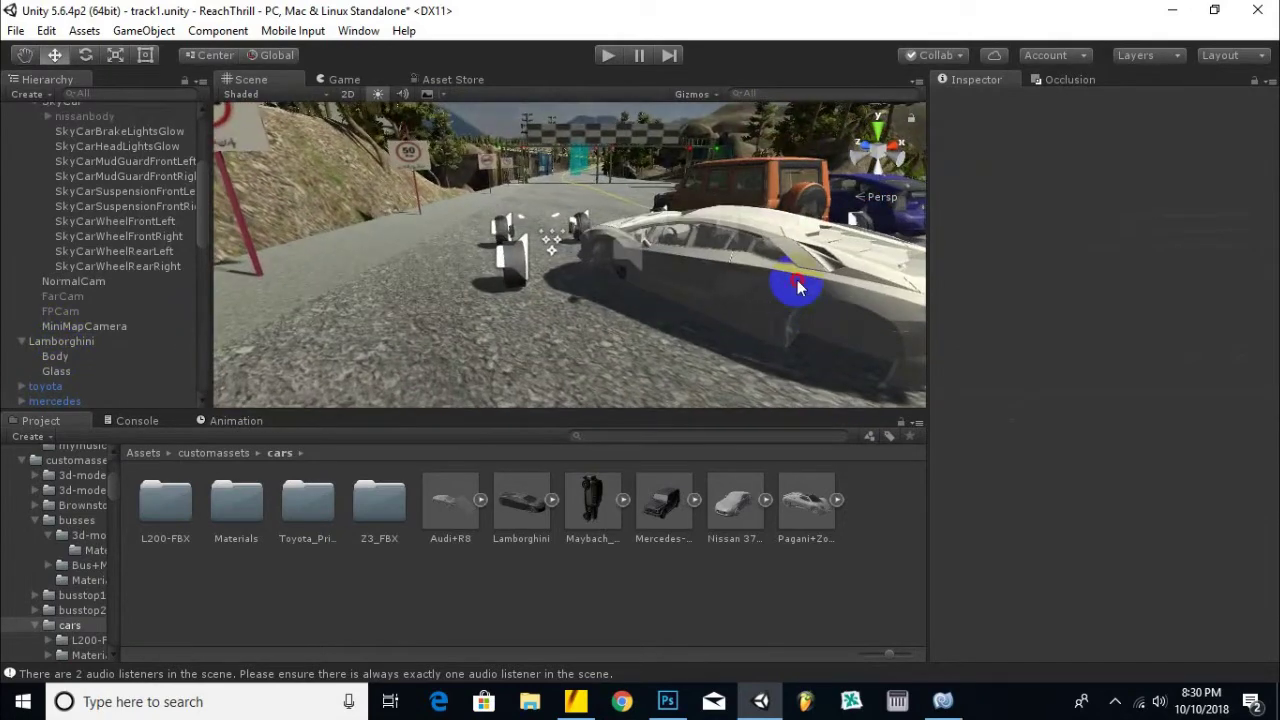
left_click(797, 287)
left_click_drag(635, 317, 502, 237, "alt")
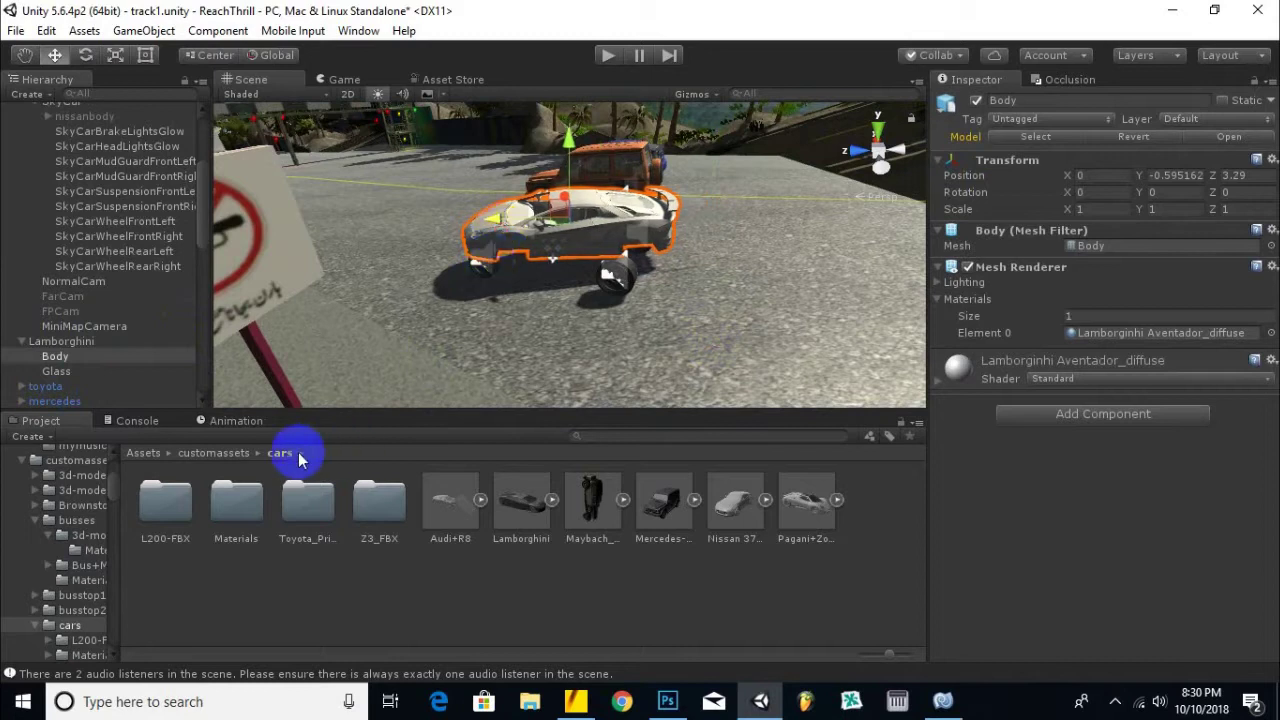
left_click(530, 702)
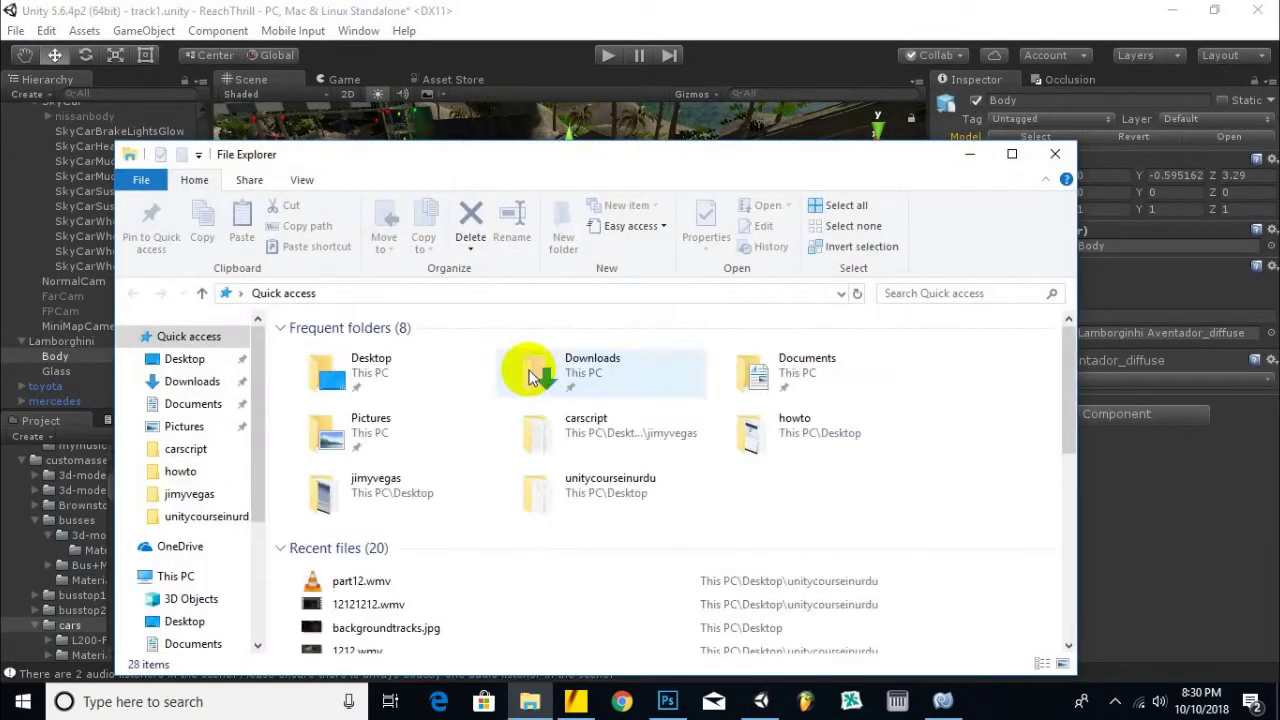
double_click(384, 380)
scroll(380, 375, "down", 5)
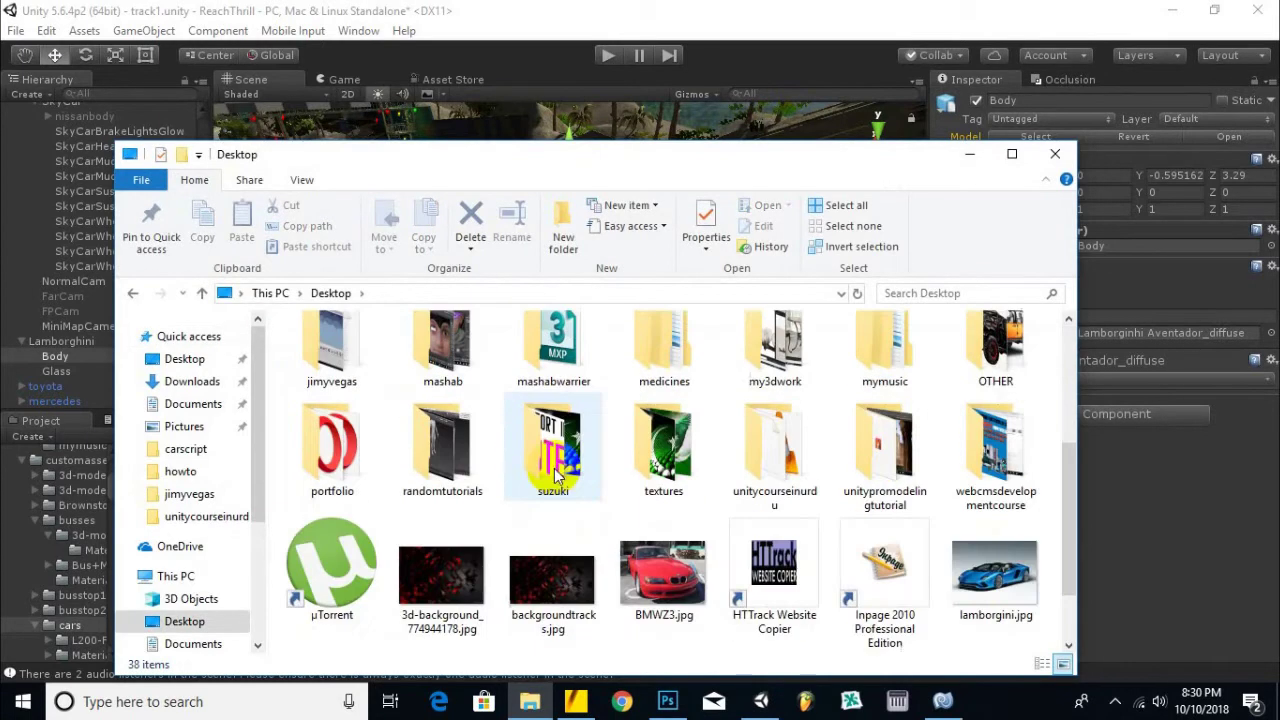
left_click(969, 154)
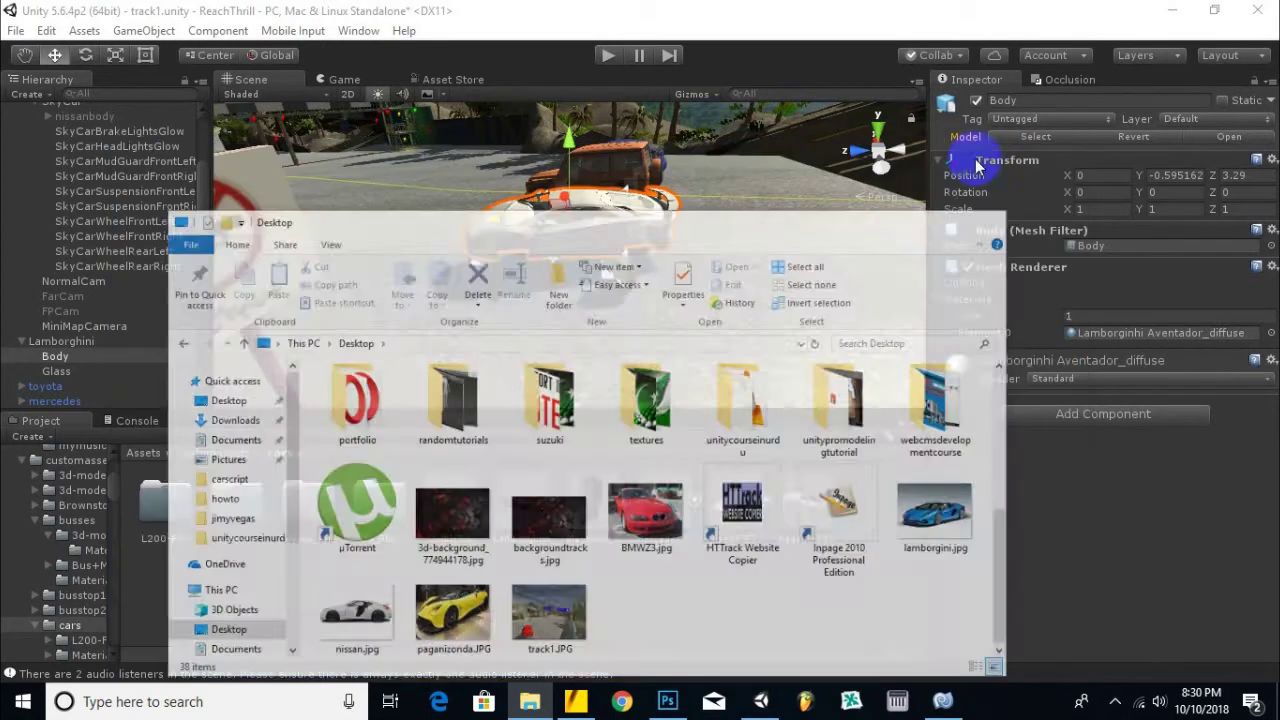
Look through the Materials folder of customassets for a paint suited to the Lamborghini.
left_click(183, 456)
scroll(457, 557, "down", 1)
scroll(437, 557, "up", 1)
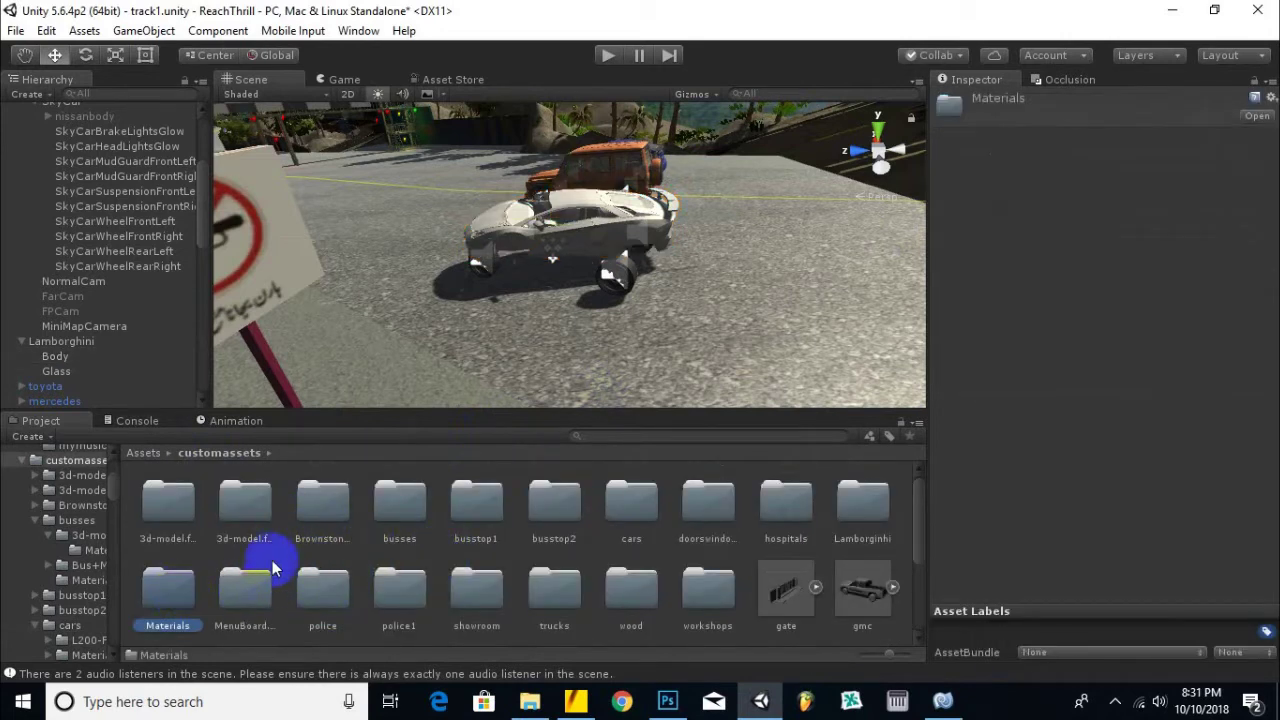
double_click(187, 600)
scroll(543, 591, "down", 5)
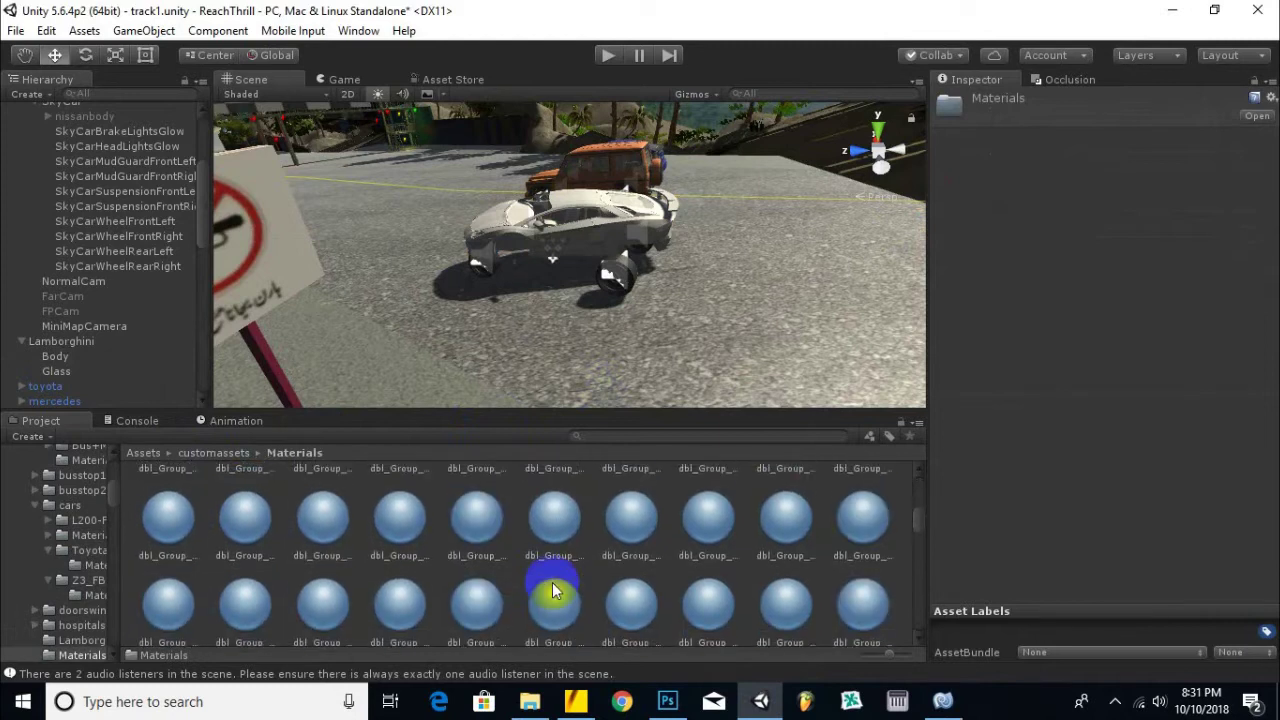
scroll(555, 590, "down", 10)
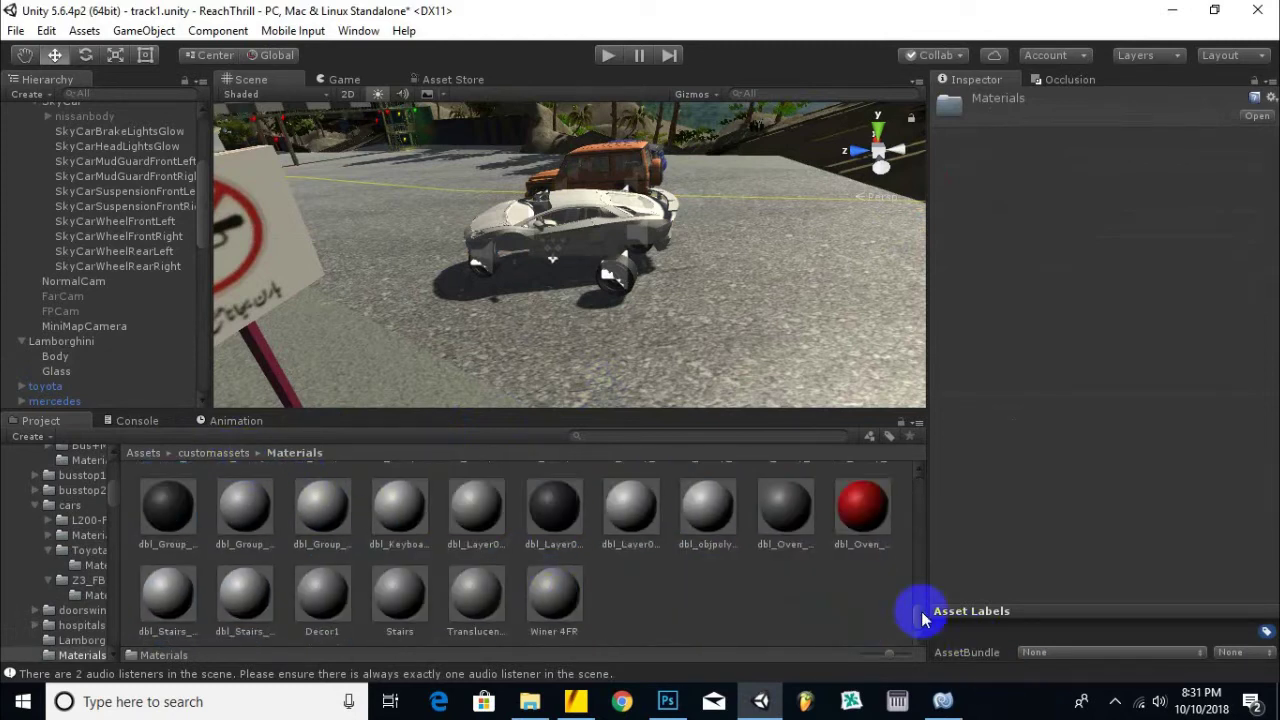
left_click(916, 513)
left_click(904, 480)
left_click(240, 459)
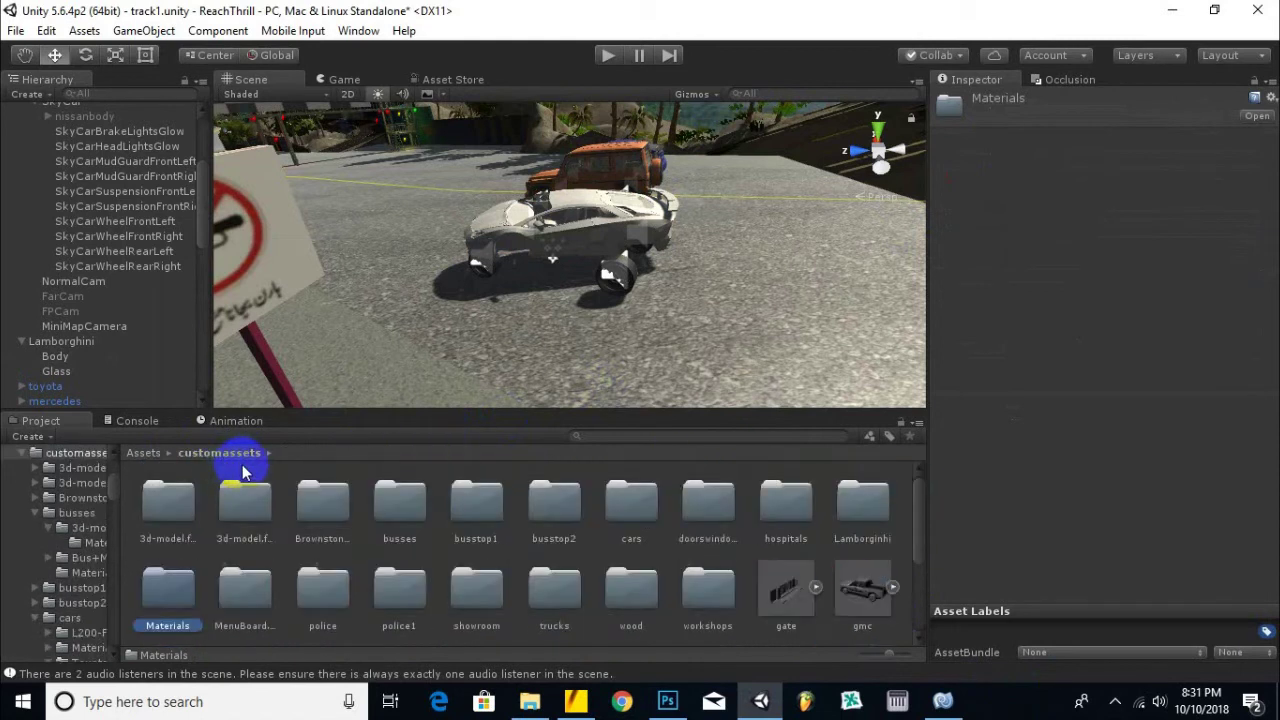
Apply the 047FlyHigh texture from the cars Materials folder to the Lamborghini's Body.
double_click(613, 508)
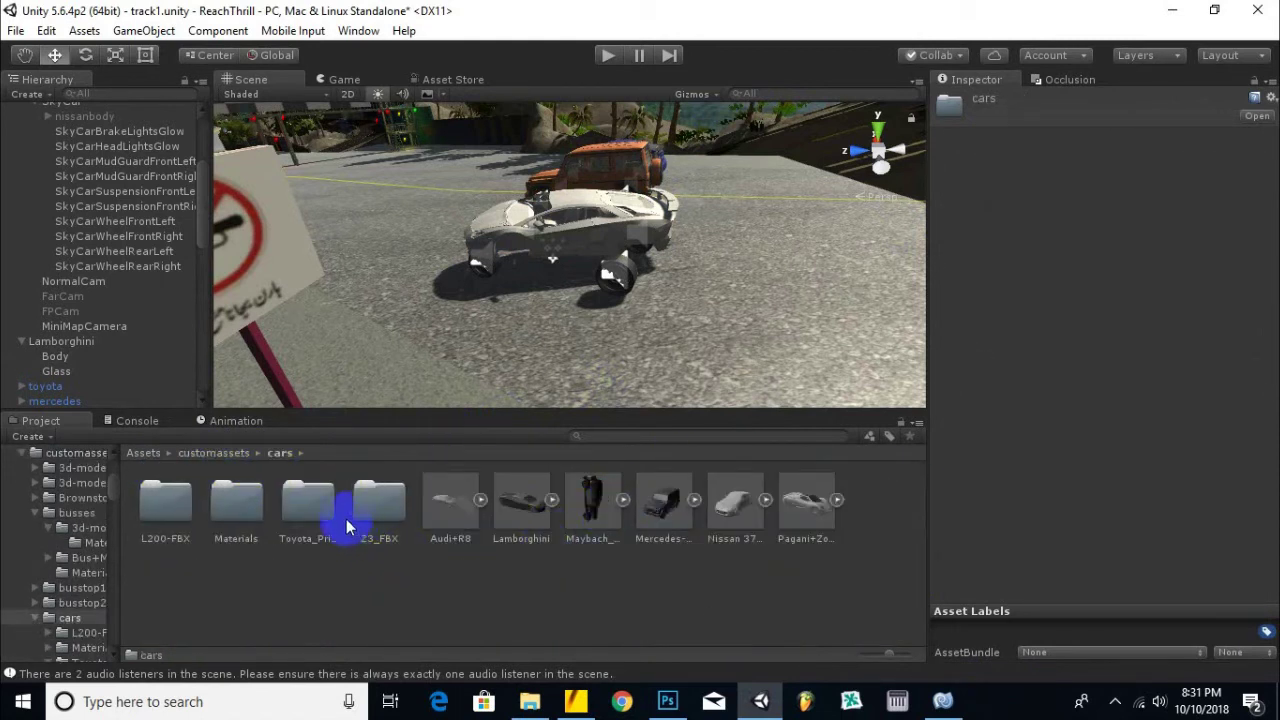
double_click(237, 510)
left_click_drag(250, 508, 612, 252)
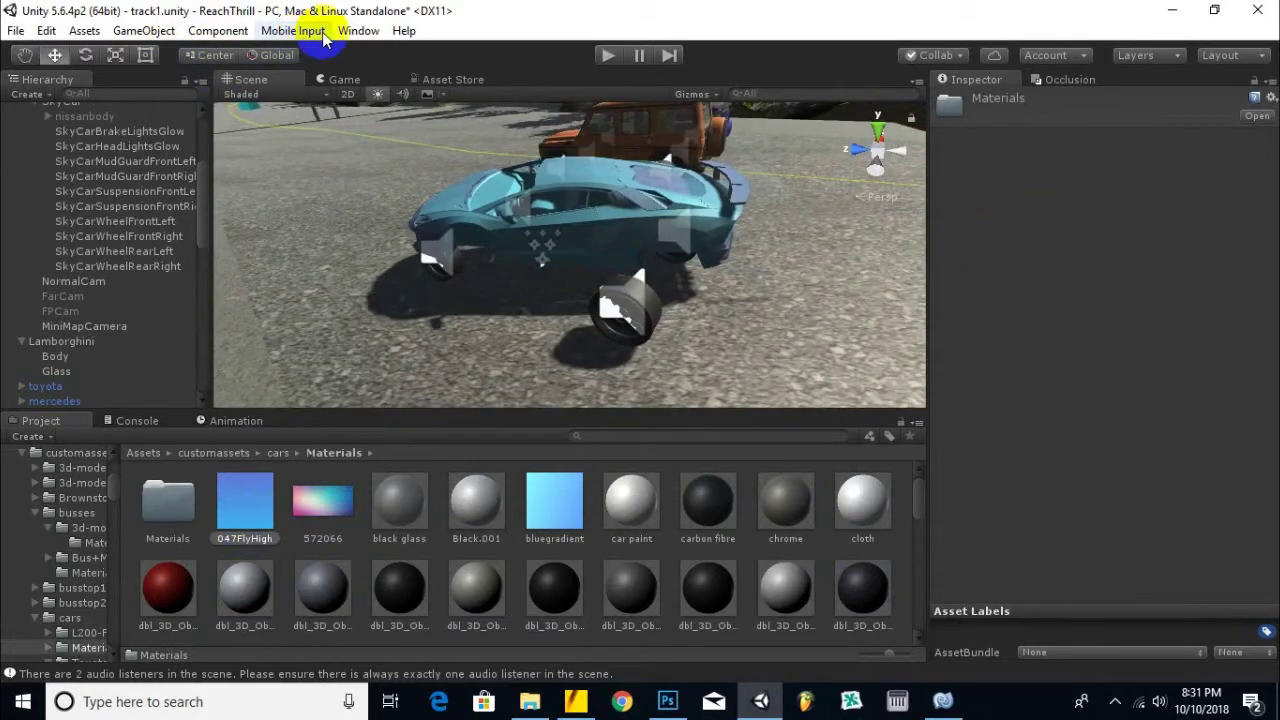
Set the scene's ambient lighting colour to light grey CCCCCC in the lighting settings.
left_click(358, 30)
mouse_move(477, 560)
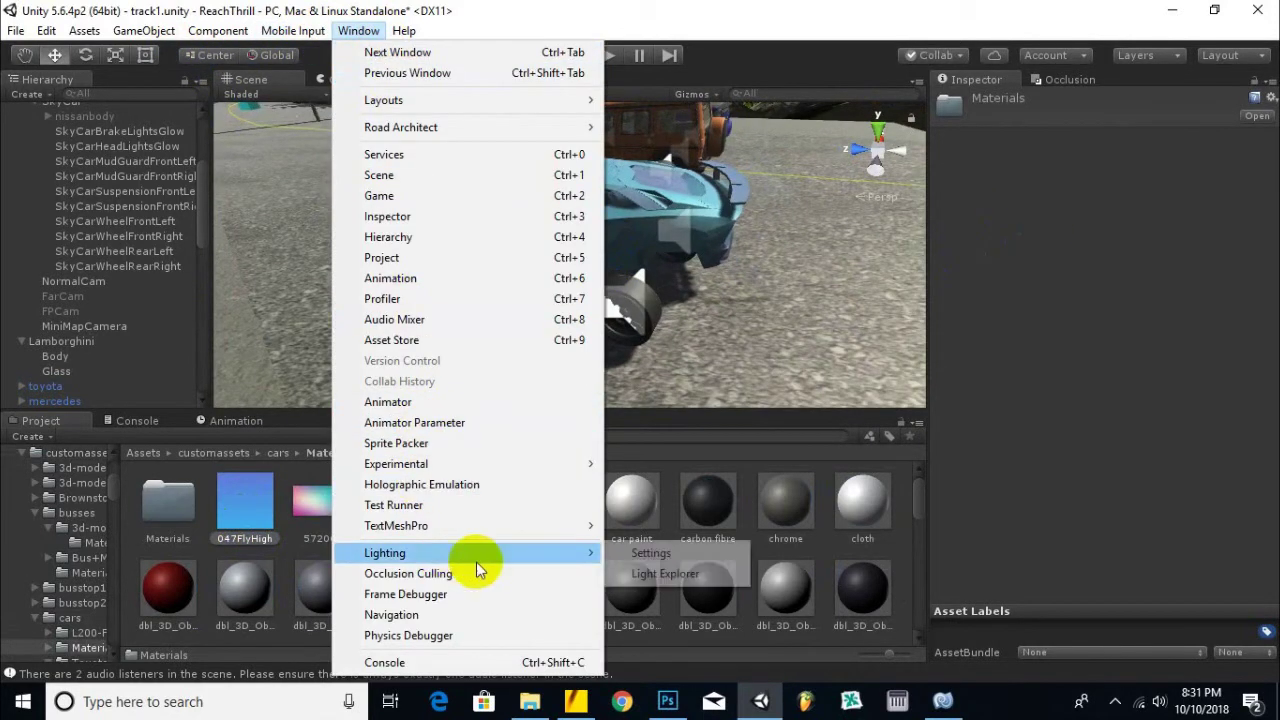
left_click(651, 553)
left_click(466, 262)
left_click_drag(728, 385, 708, 342)
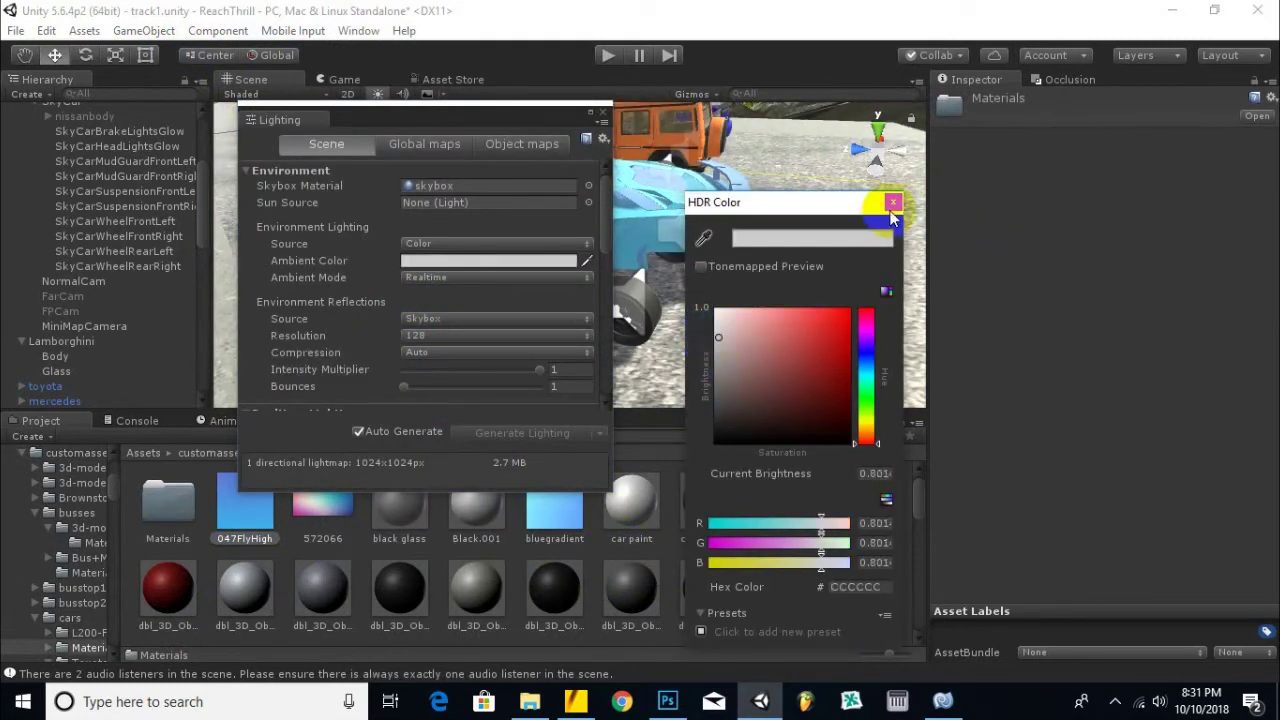
left_click(893, 203)
left_click(602, 113)
left_click_drag(732, 272, 480, 362, "alt")
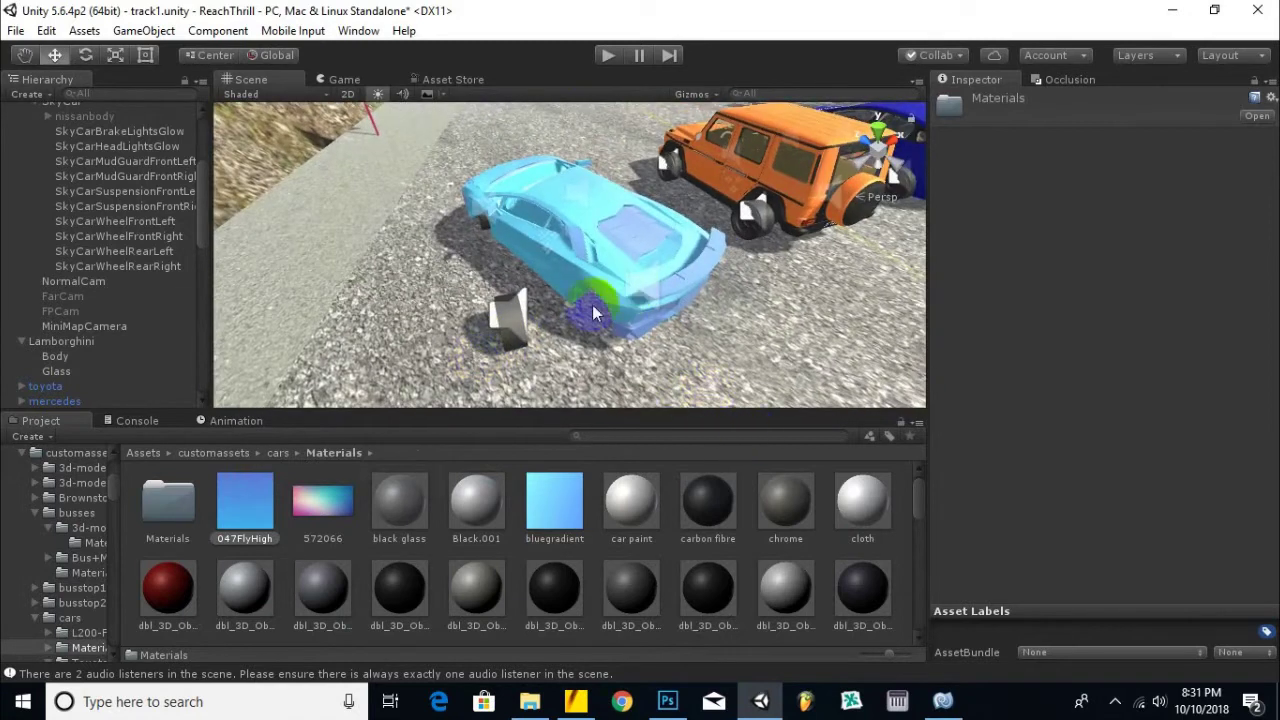
Change the environment lighting source to Skybox and close the lighting settings.
left_click(358, 30)
mouse_move(467, 525)
mouse_move(460, 548)
left_click(645, 553)
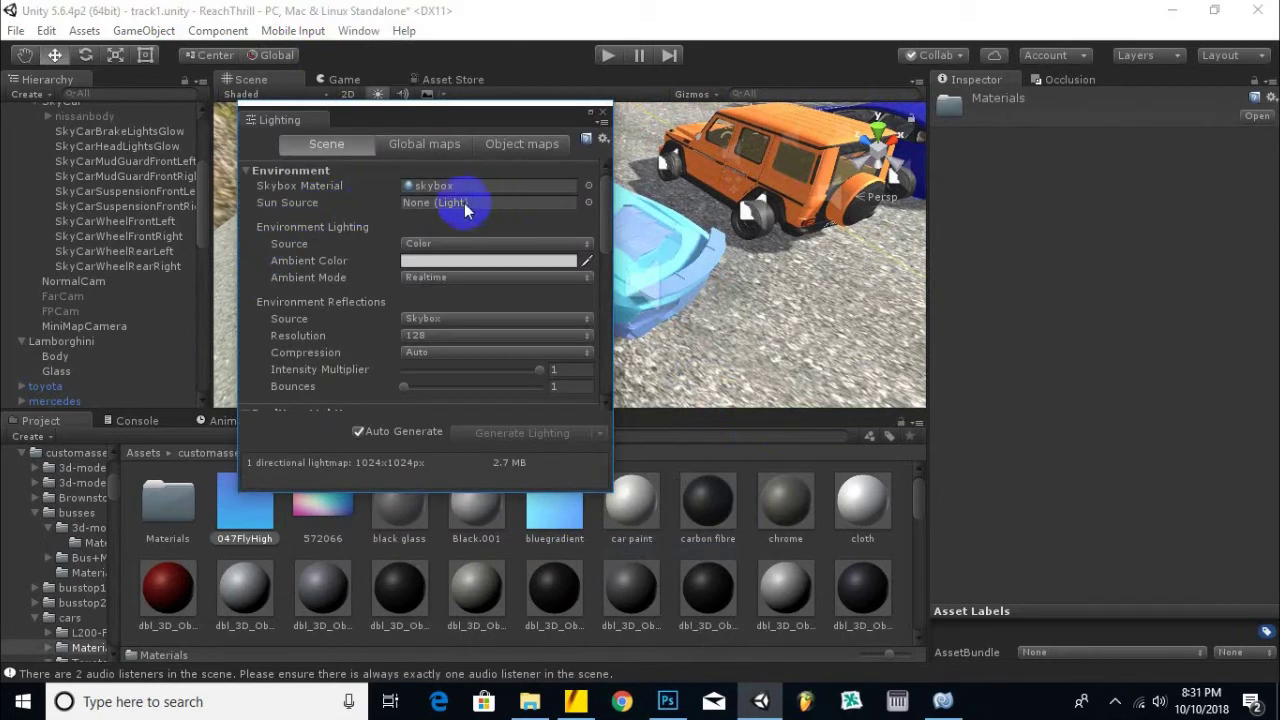
left_click(468, 243)
left_click(480, 262)
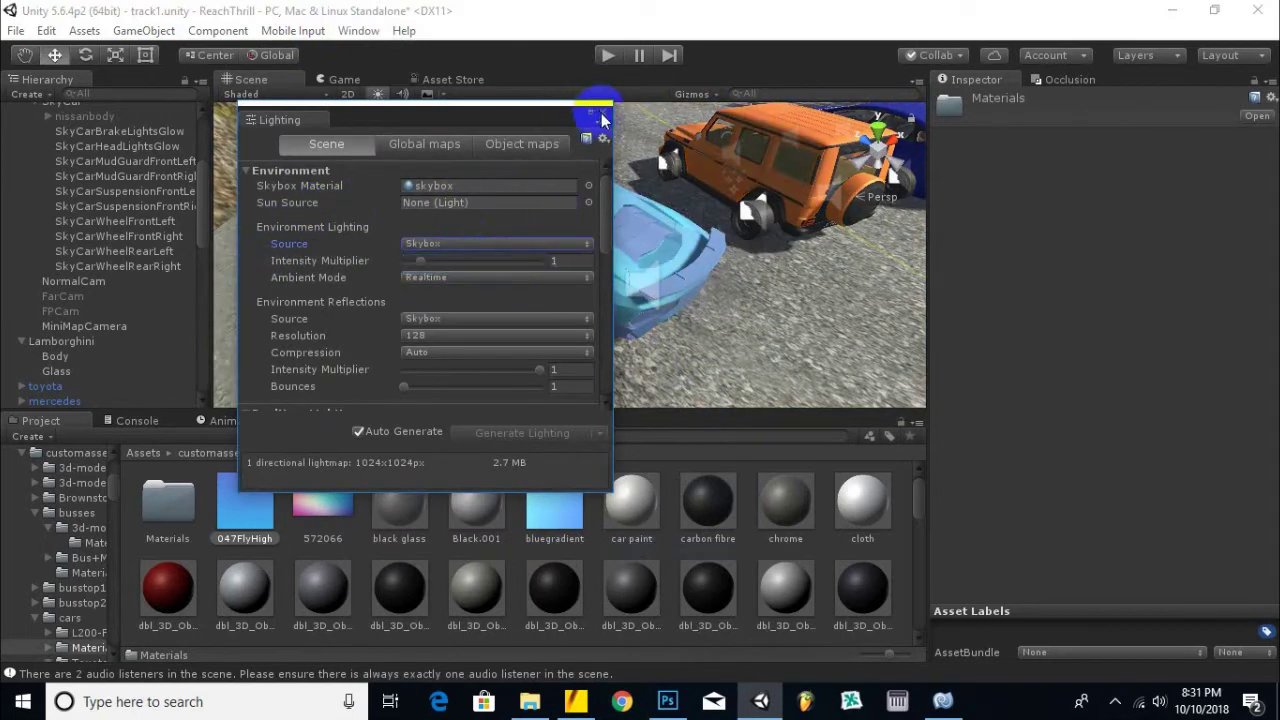
left_click(600, 118)
Select the Lamborghini's Body and its parent object in turn, and inspect the car against the player's wheels.
mouse_move(546, 243)
left_mouse_down("alt")
mouse_move(514, 228)
mouse_move(614, 318)
mouse_move(570, 300)
mouse_move(540, 254)
left_mouse_up("alt")
left_click(540, 254)
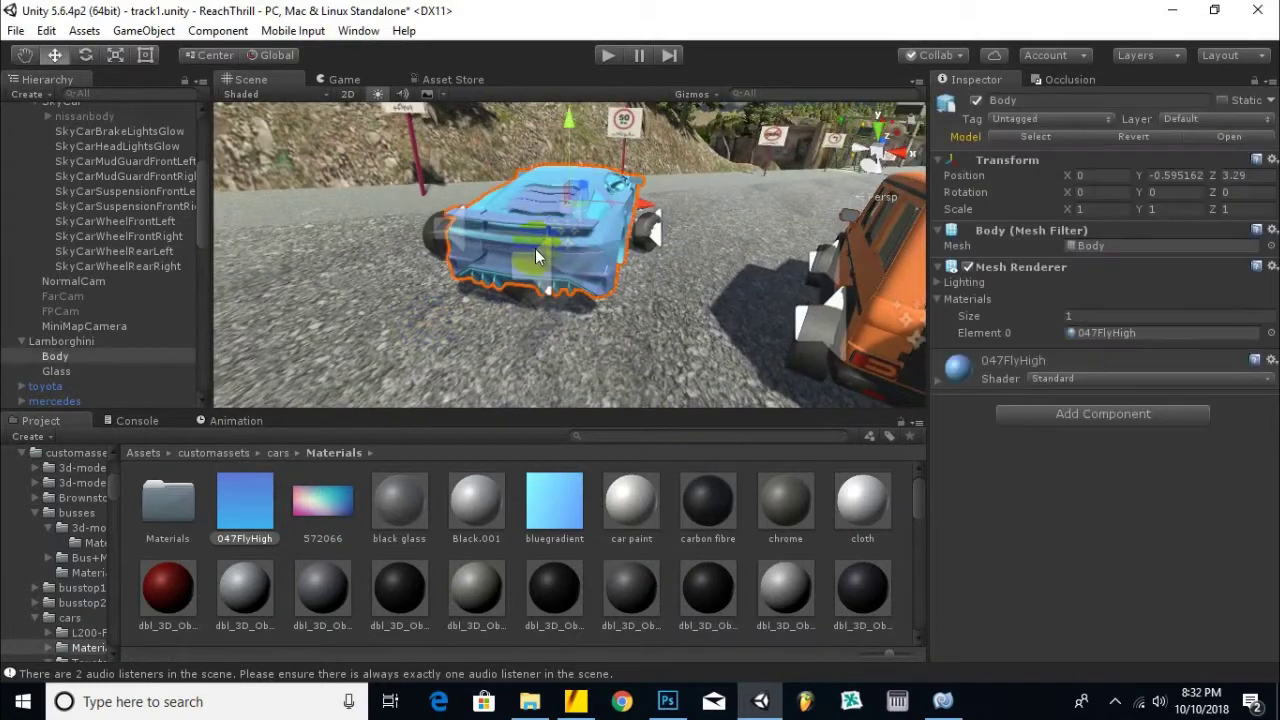
left_click_drag(288, 273, 546, 263, "alt")
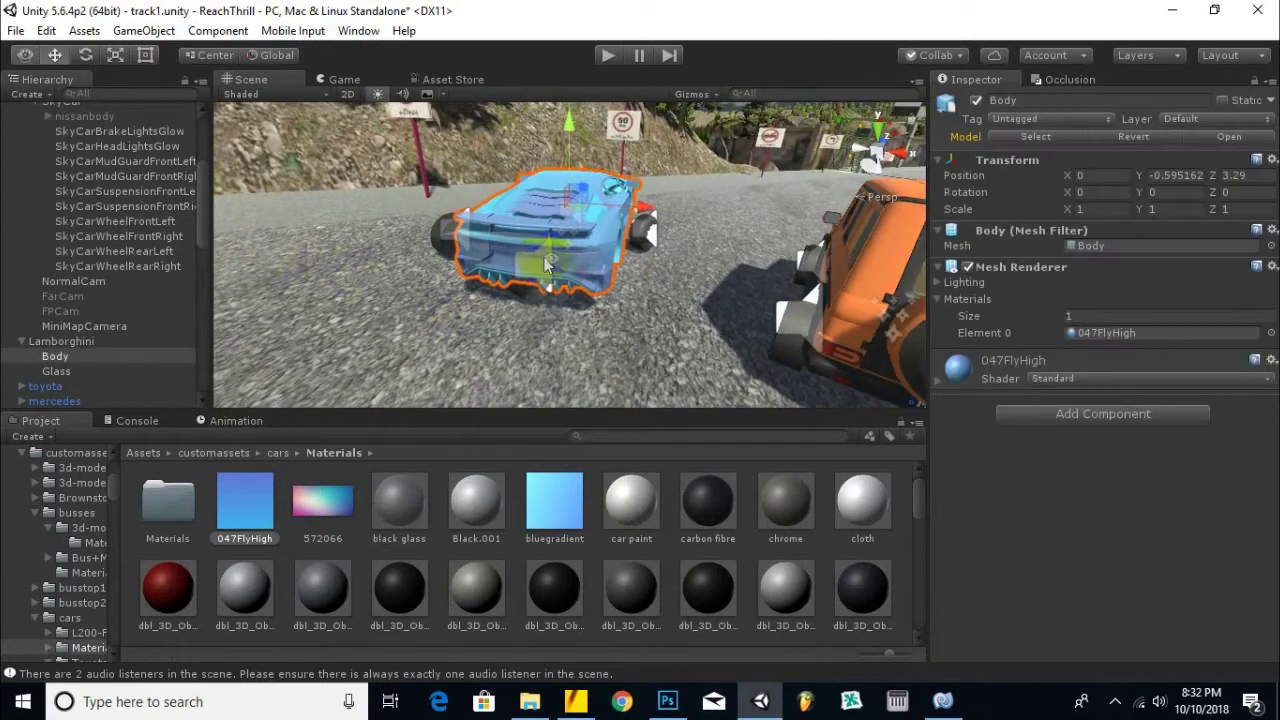
left_click(68, 342)
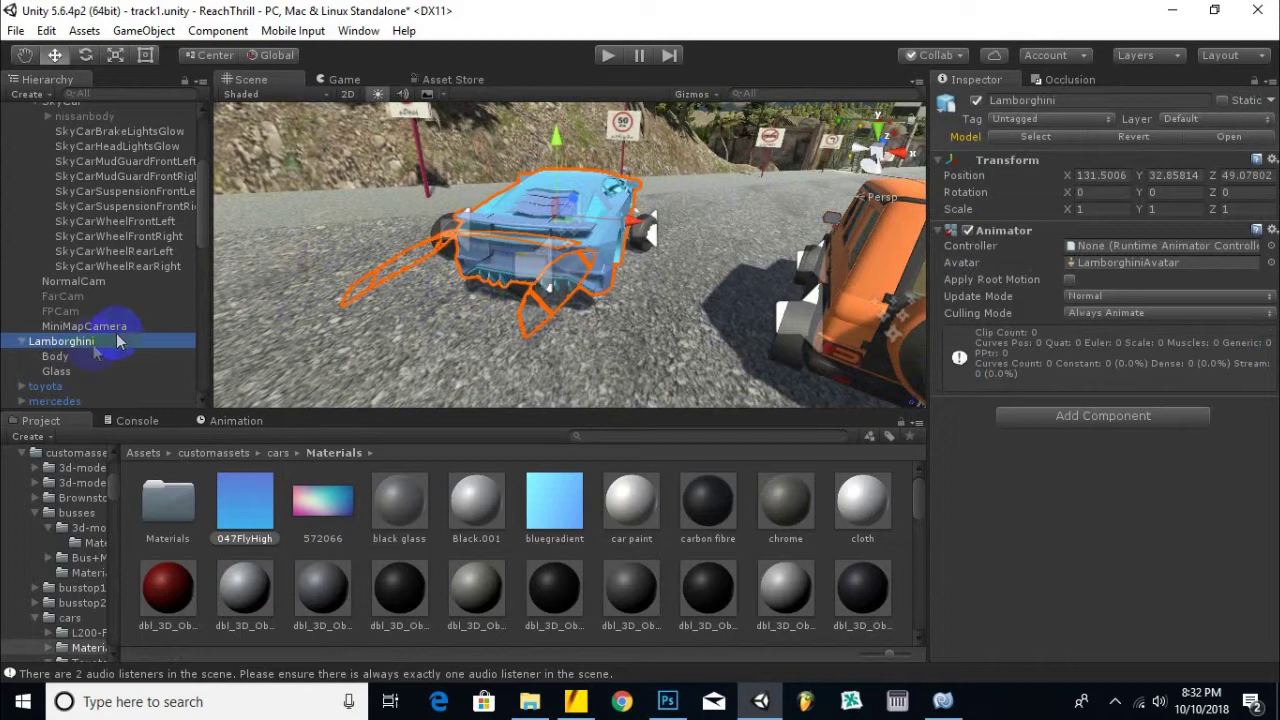
right_click(93, 347)
left_click(123, 400)
left_click_drag(300, 290, 253, 341, "alt")
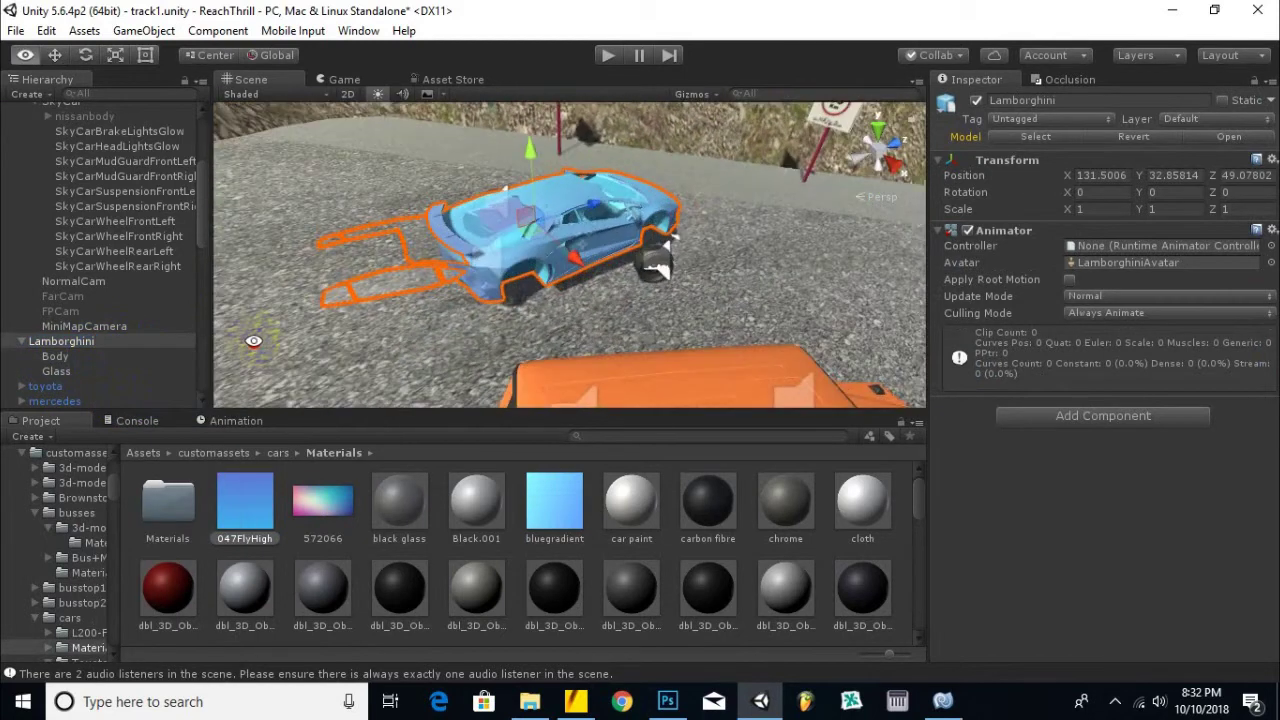
Undo the recent changes back to before the 047FlyHigh texture was applied to the Lamborghini's Body.
key("ctrl+z")
key("ctrl+z")
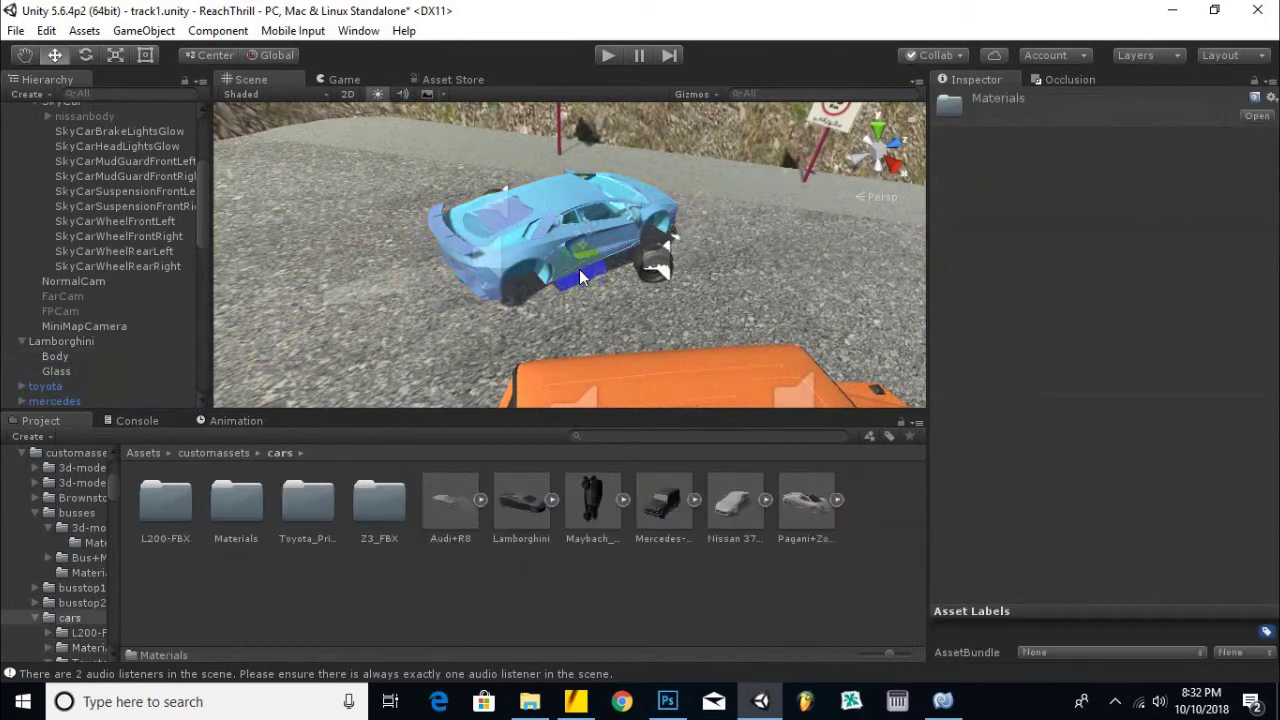
key("ctrl+z")
key("ctrl+z")
key("ctrl+z")
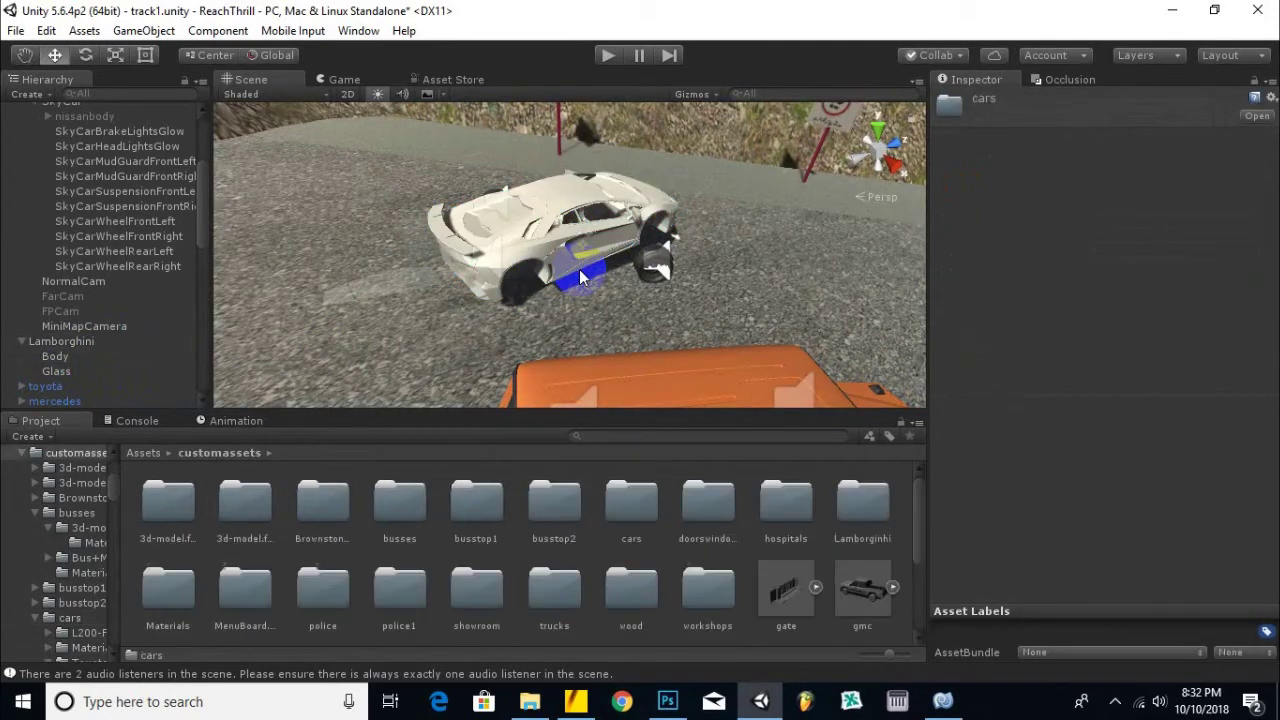
key("ctrl+z")
key("ctrl+z")
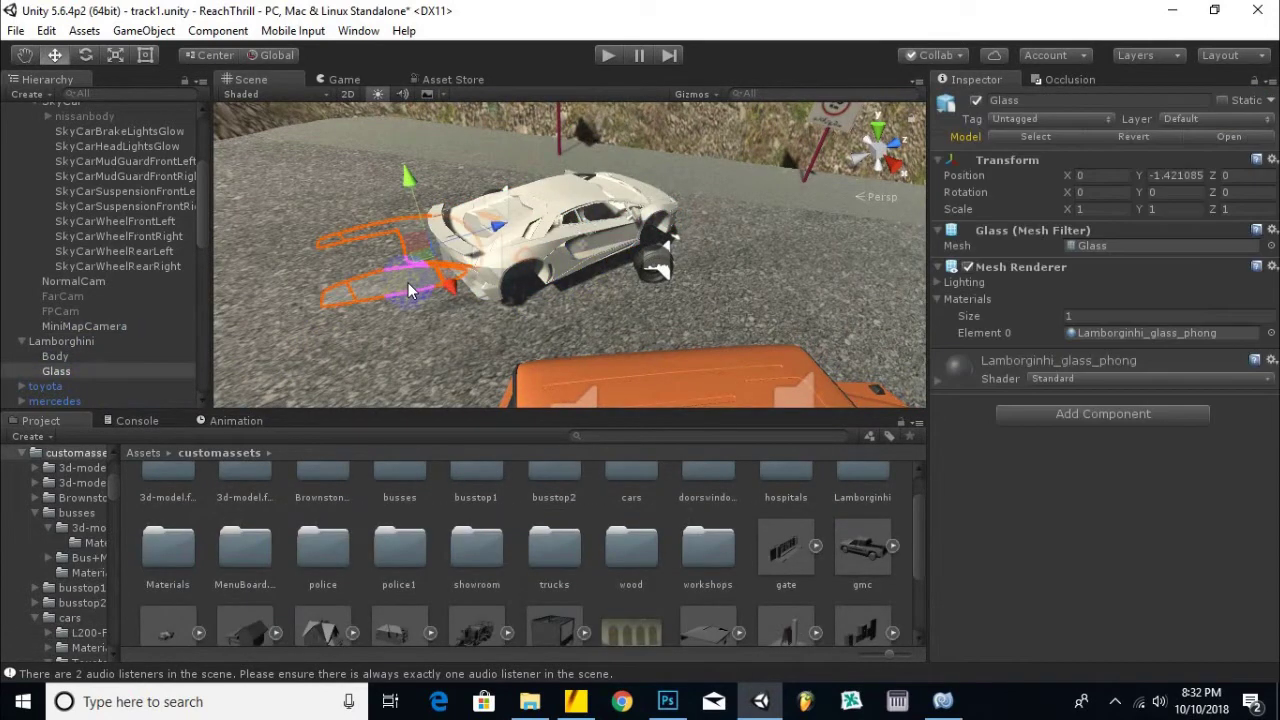
Move the Lamborghini's Glass along Z to about 3.295 so it fits the window openings of the Body.
key("ctrl+z")
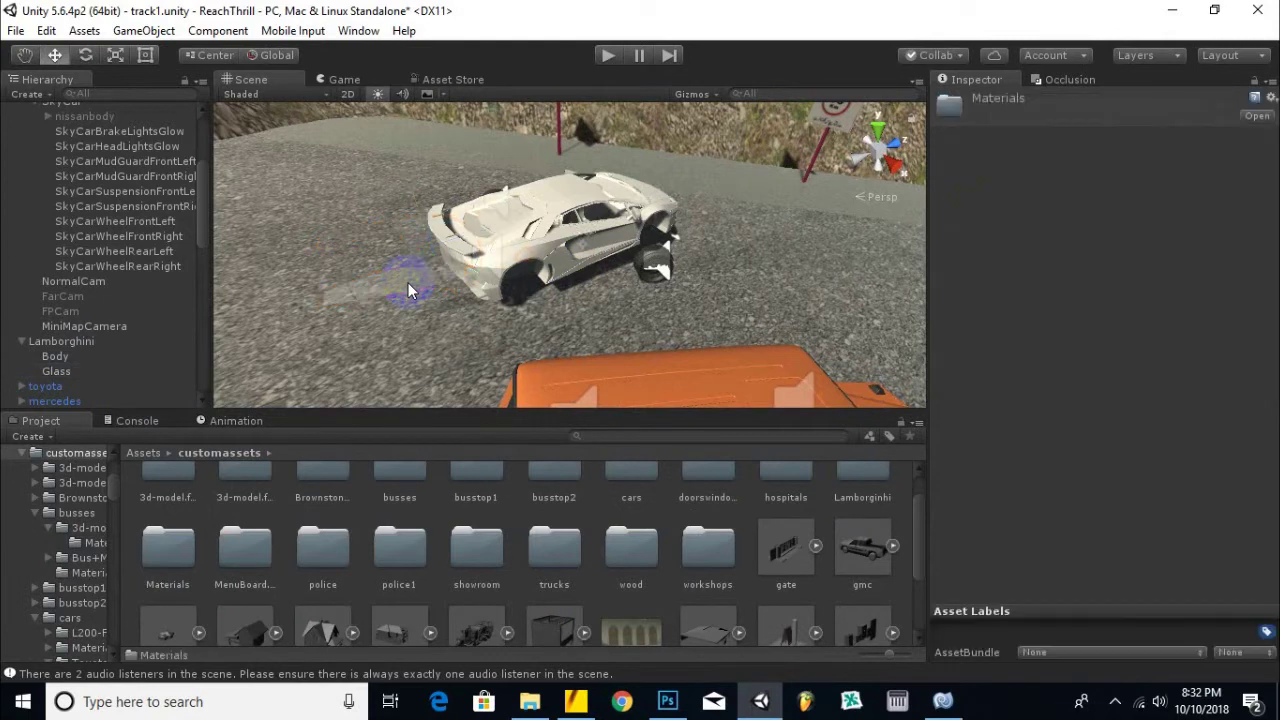
key("ctrl+z")
left_click_drag(595, 220, 703, 208)
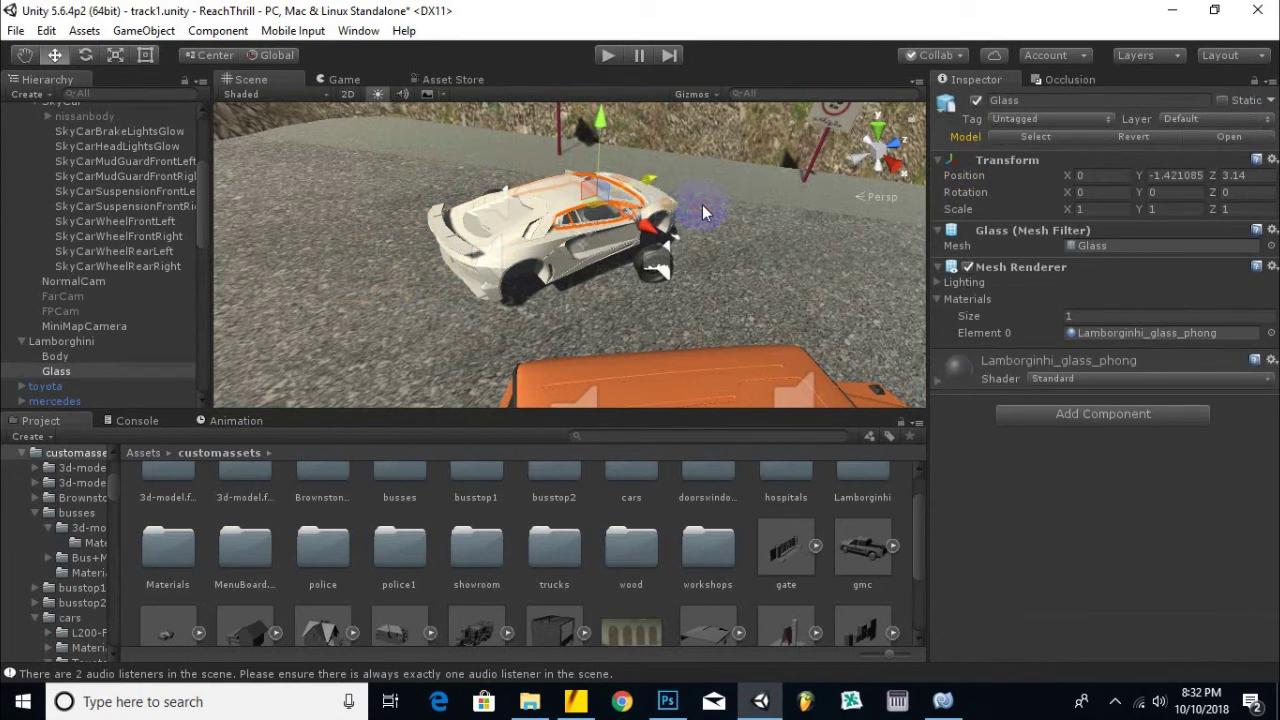
left_click_drag(524, 259, 245, 280, "alt")
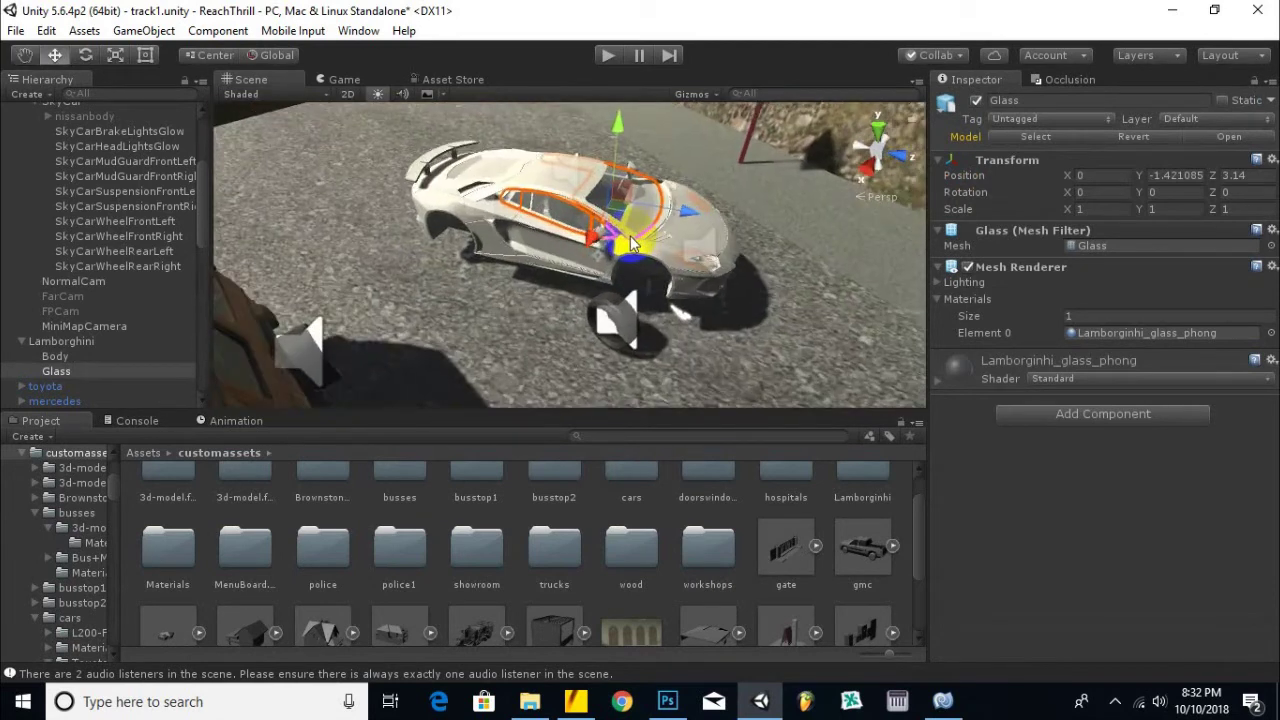
scroll(634, 246, "up", 9)
left_click_drag(732, 158, 200, 268)
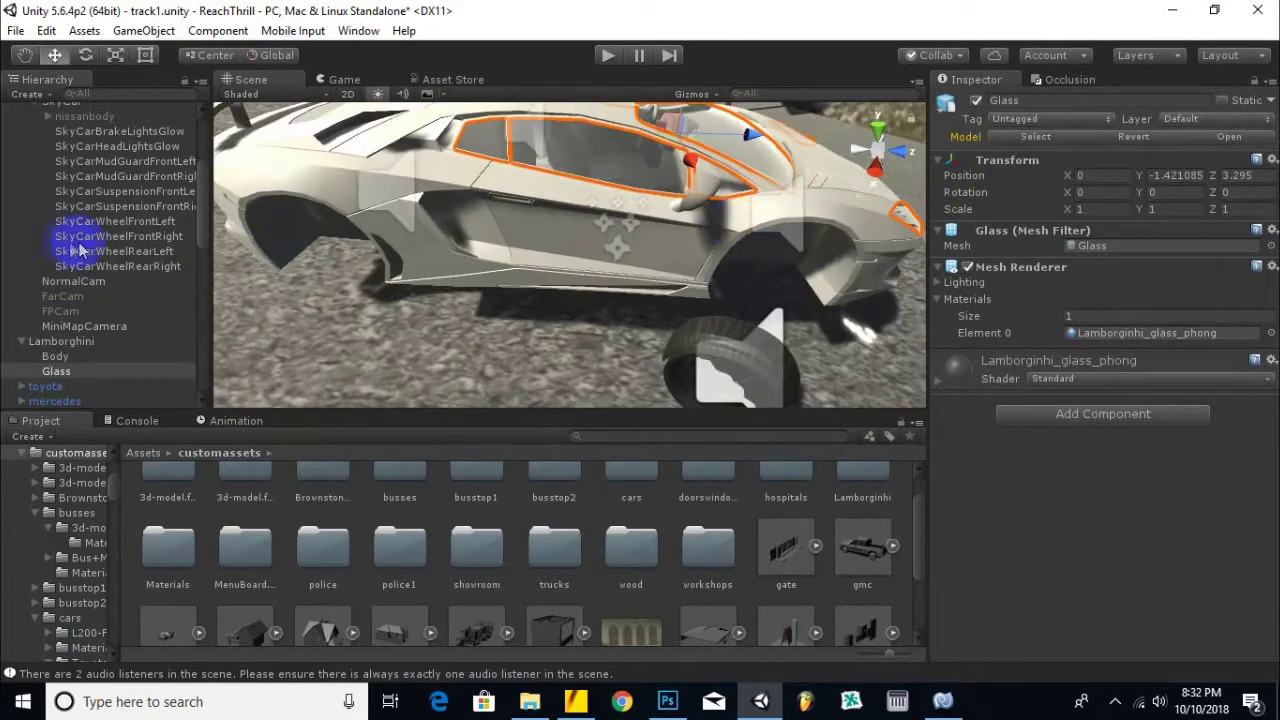
Apply the 047FlyHigh texture from the cars Materials folder to the Lamborghini's Body.
left_click(36, 344)
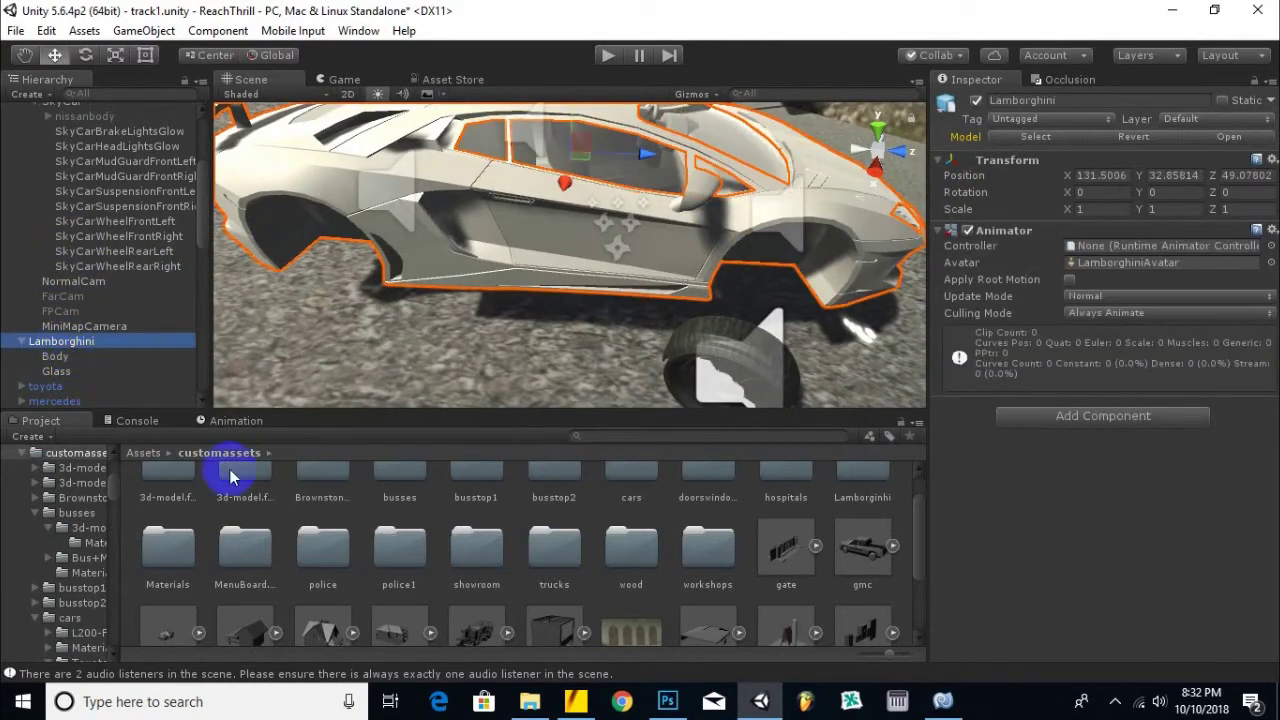
double_click(625, 490)
double_click(237, 505)
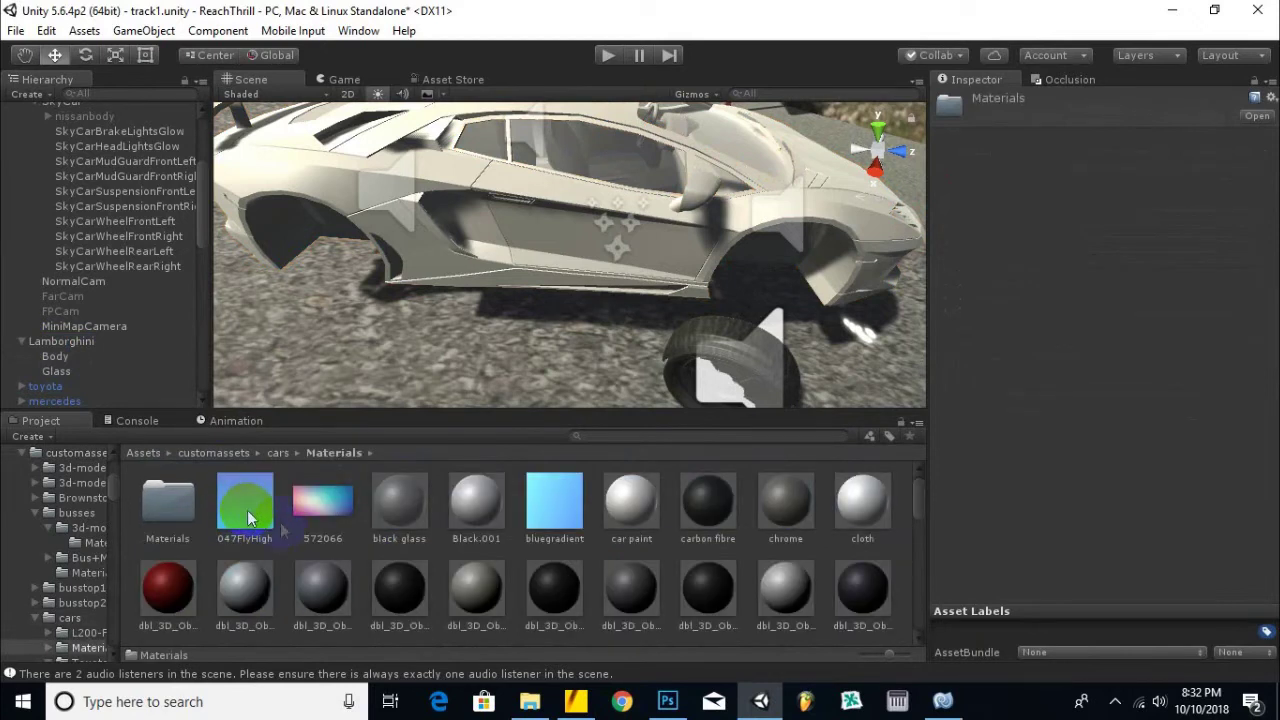
left_click_drag(785, 207, 816, 232)
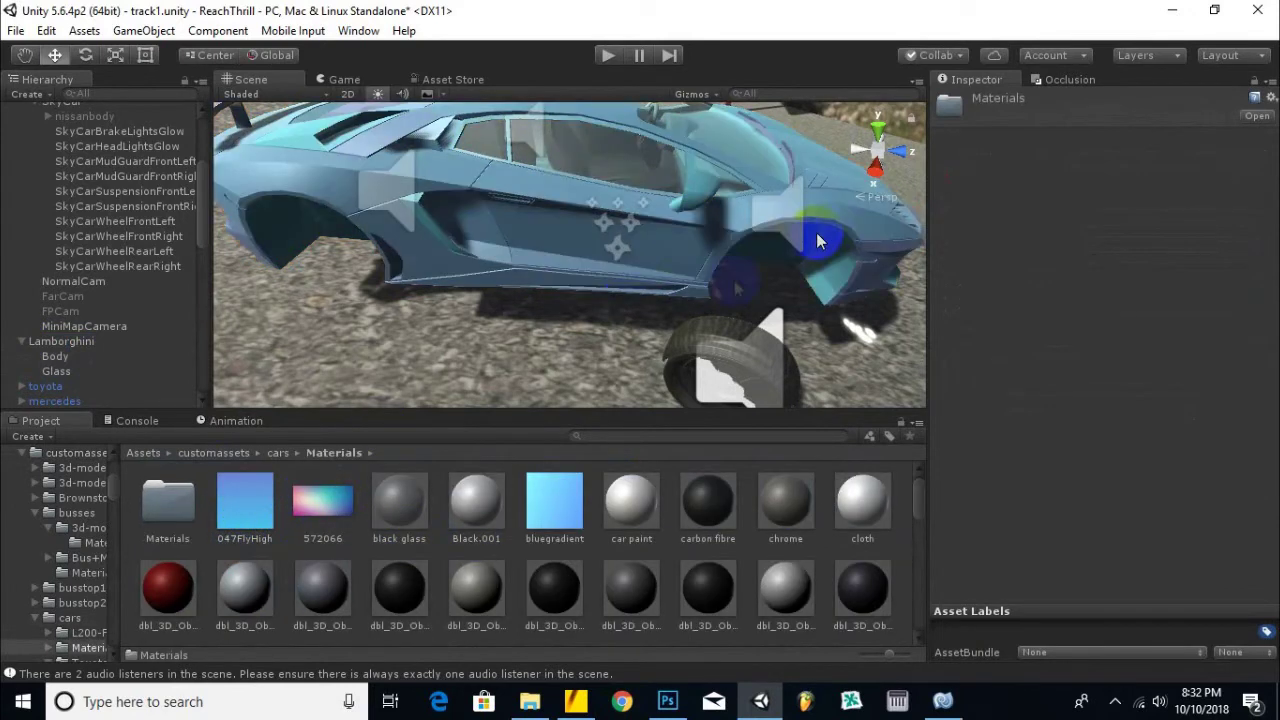
scroll(516, 330, "down", 3)
Make the Lamborghini object a child of the Player's SkyCar.
left_click_drag(510, 341, 457, 300, "alt")
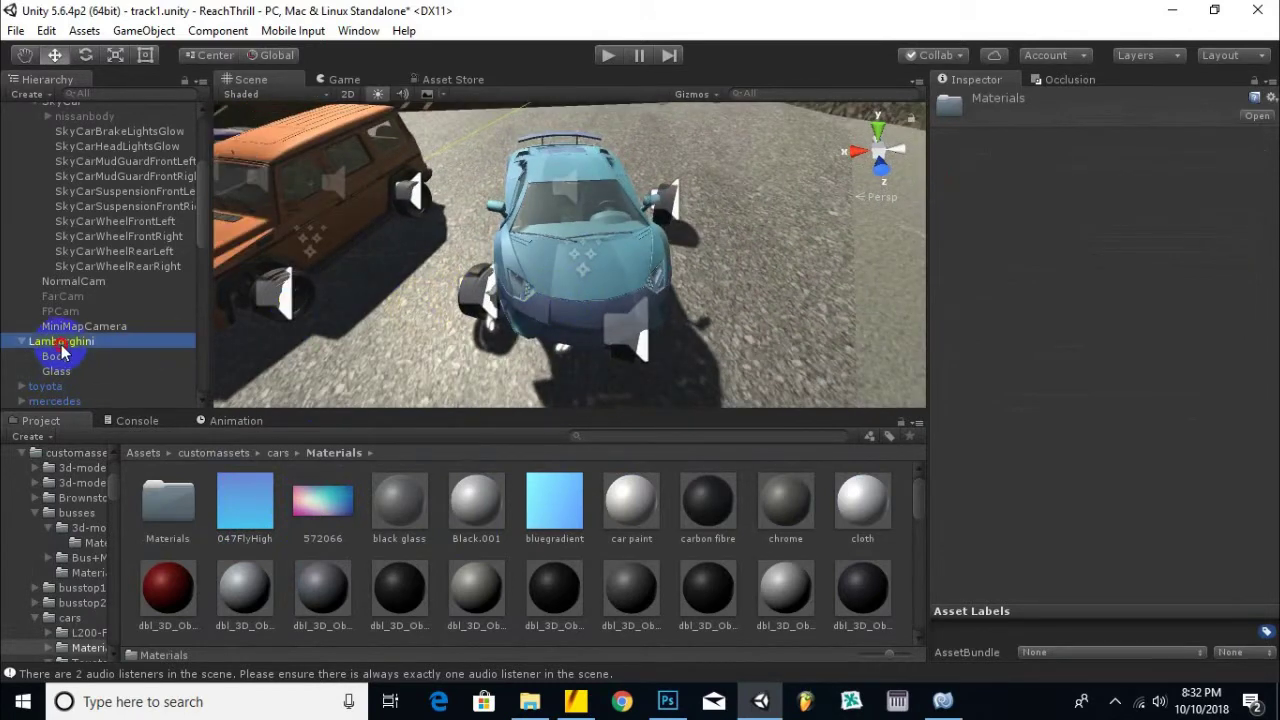
scroll(85, 360, "up", 1)
left_click_drag(88, 197, 78, 160)
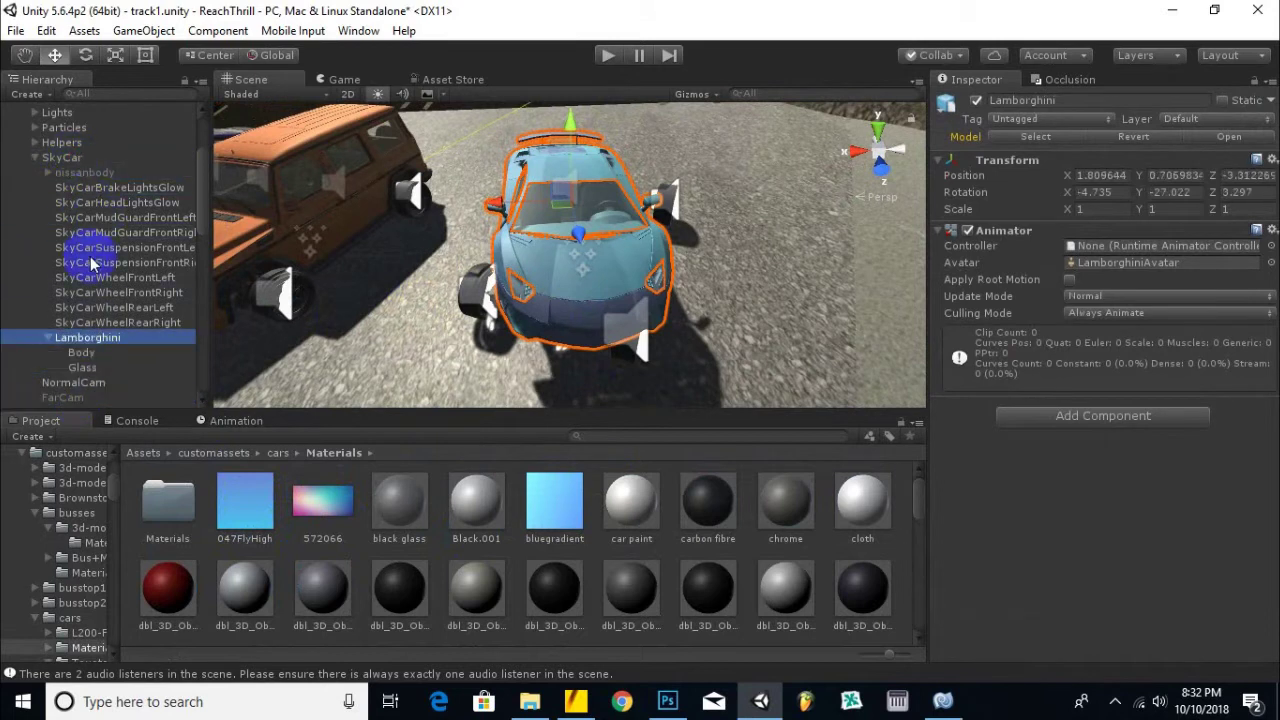
Rename the Lamborghini object to LamborghiniBody and the nissanbody object to NissanBody.
right_click(88, 340)
left_click(130, 397)
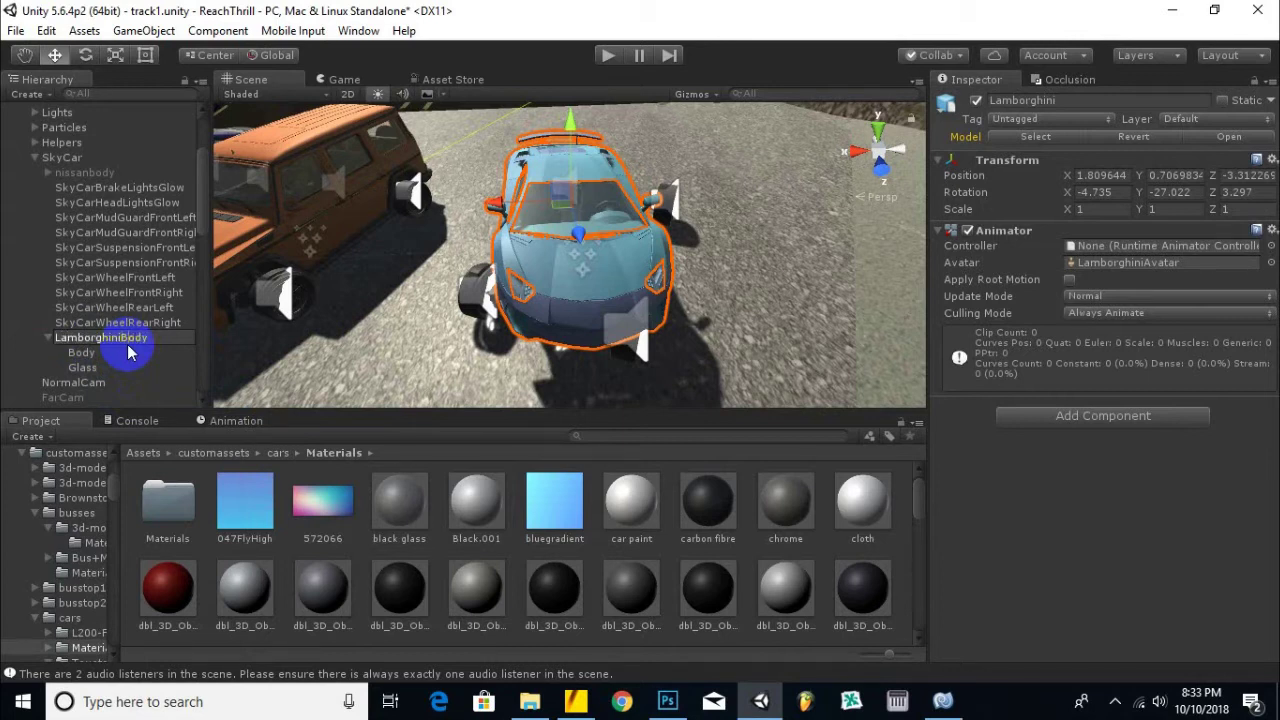
right_click(68, 172)
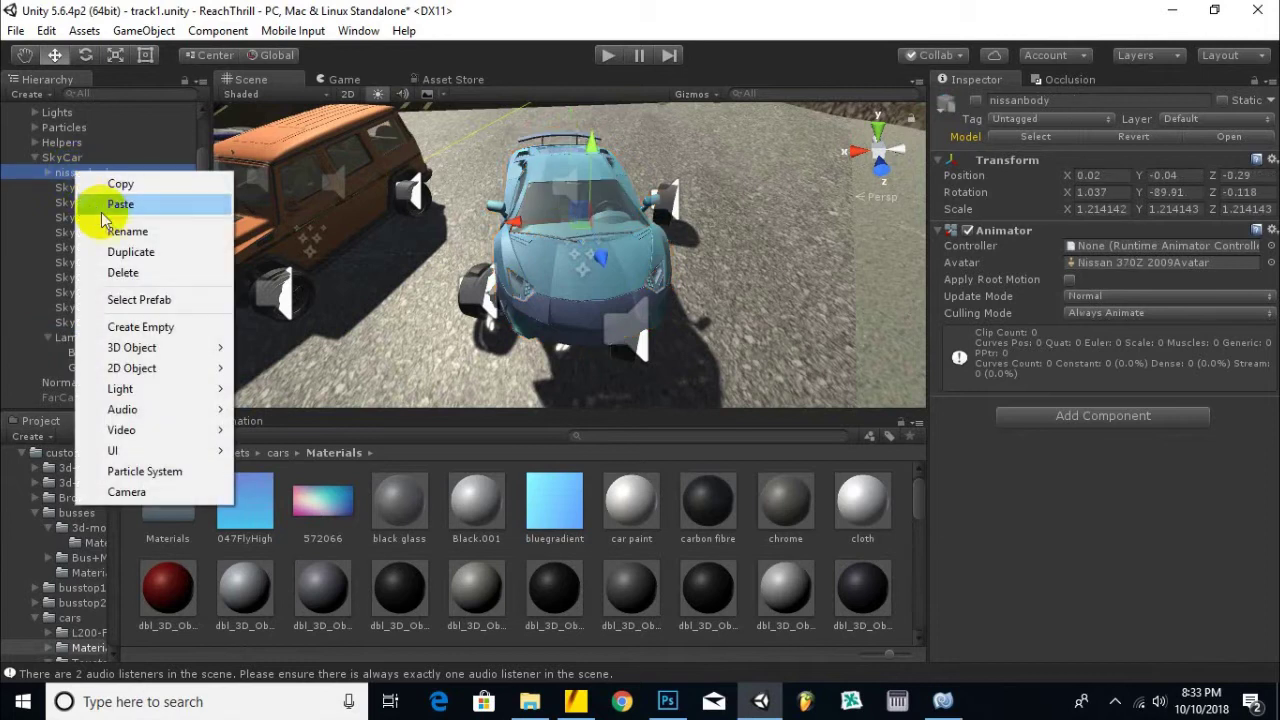
left_click(63, 192)
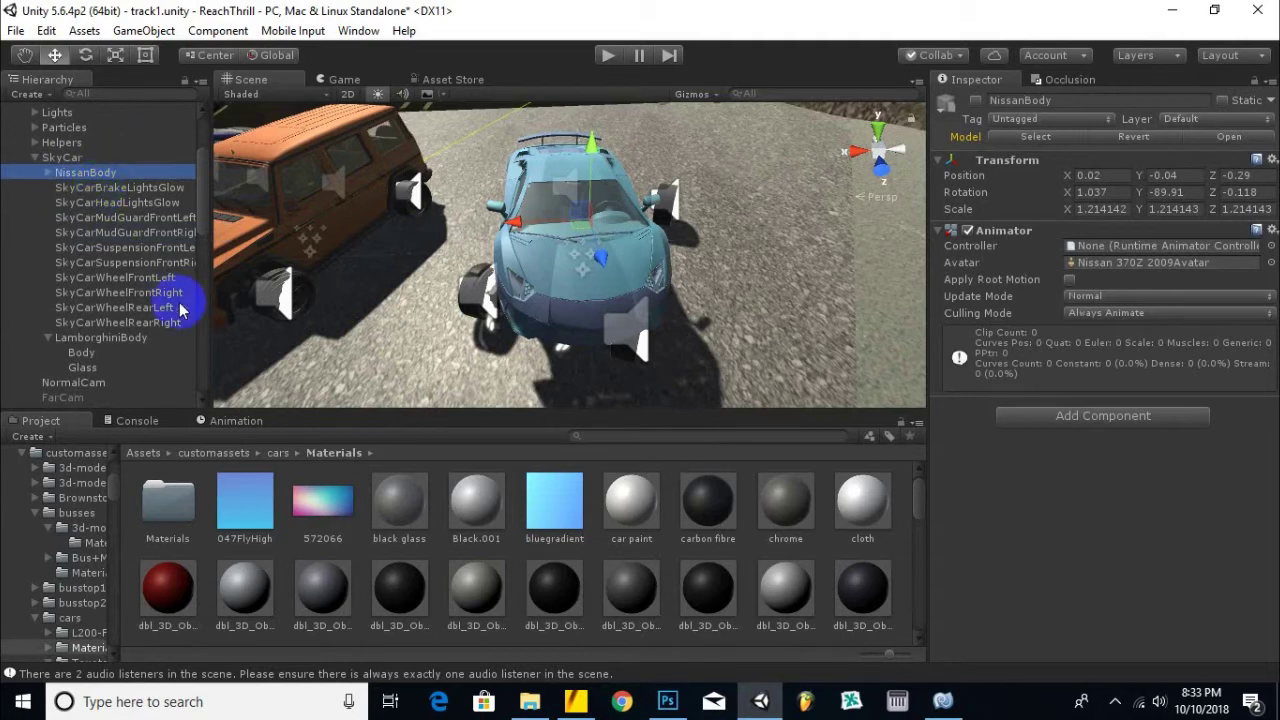
Rotate LamborghiniBody to about -1.2, -4.2, 1.2 so it points in the same direction as the SkyCar's wheels.
left_click(101, 338)
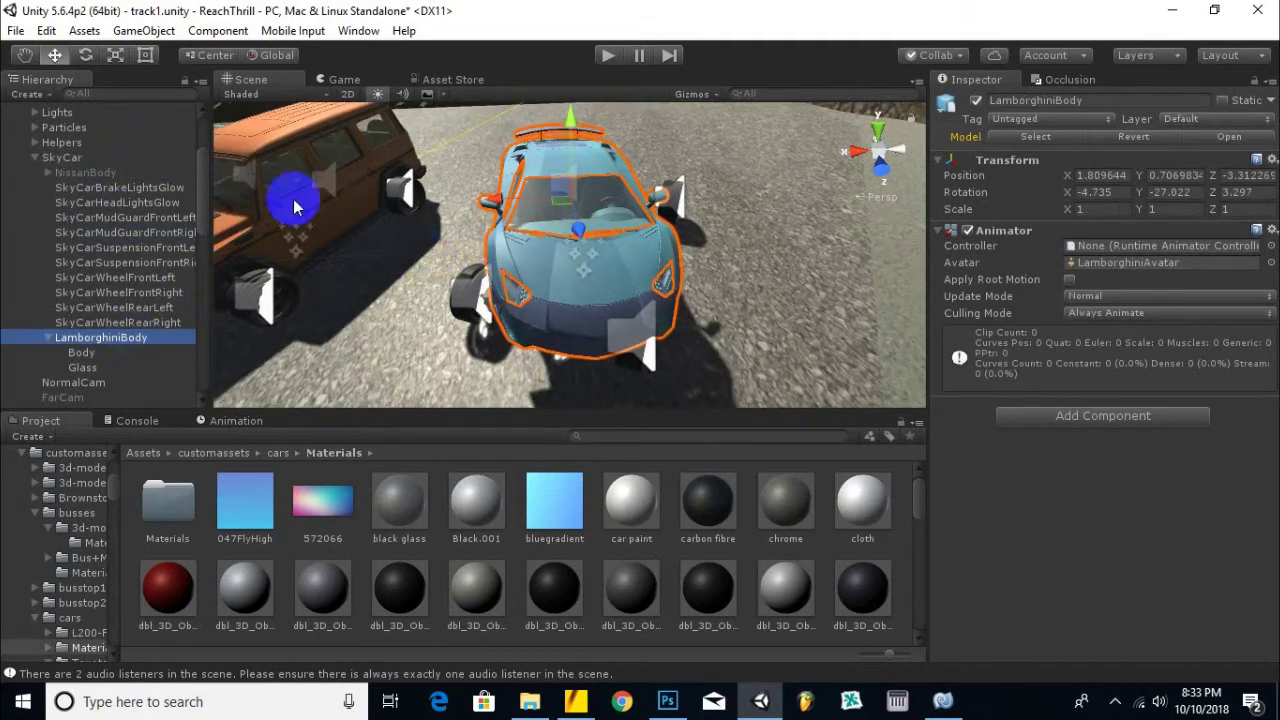
left_click(85, 56)
left_click_drag(557, 234, 489, 238)
left_click_drag(607, 240, 820, 200, "alt")
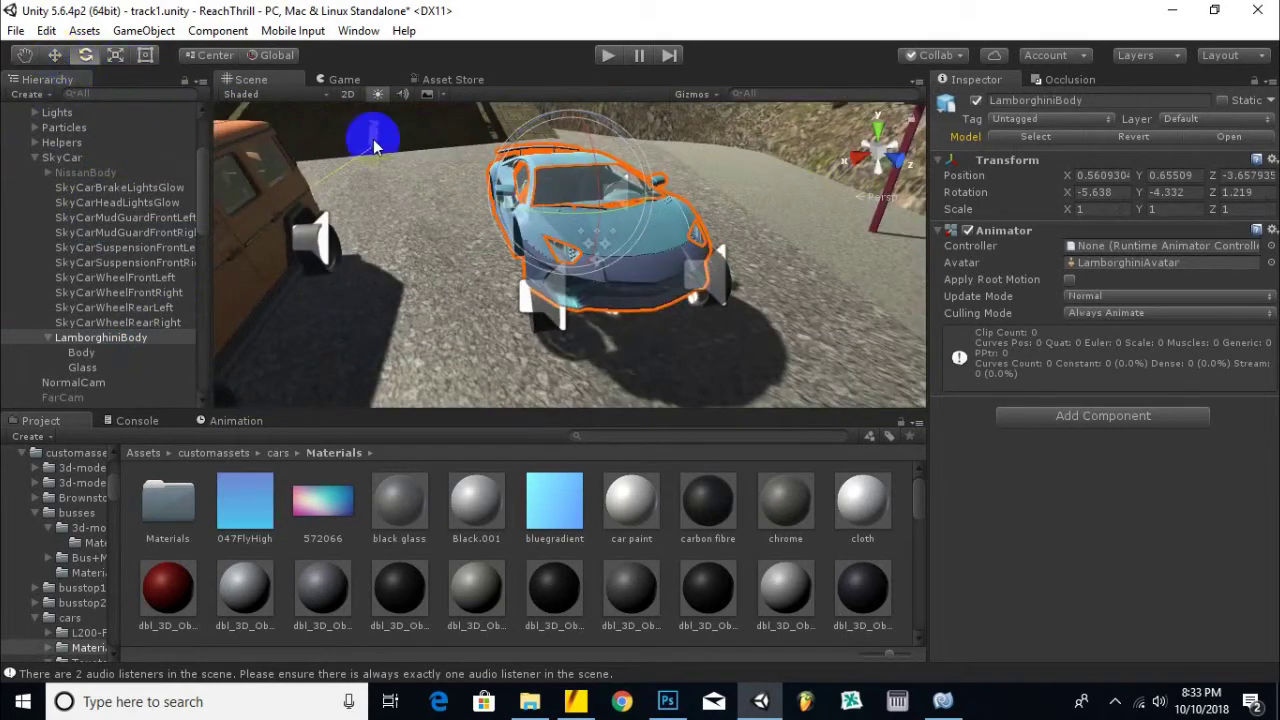
left_click_drag(603, 183, 578, 192)
Move LamborghiniBody over the wheels and fine-tune its Y rotation to about -2.39, placing it near 0, 0.9, -3.58.
left_click(54, 56)
left_click_drag(500, 207, 463, 257)
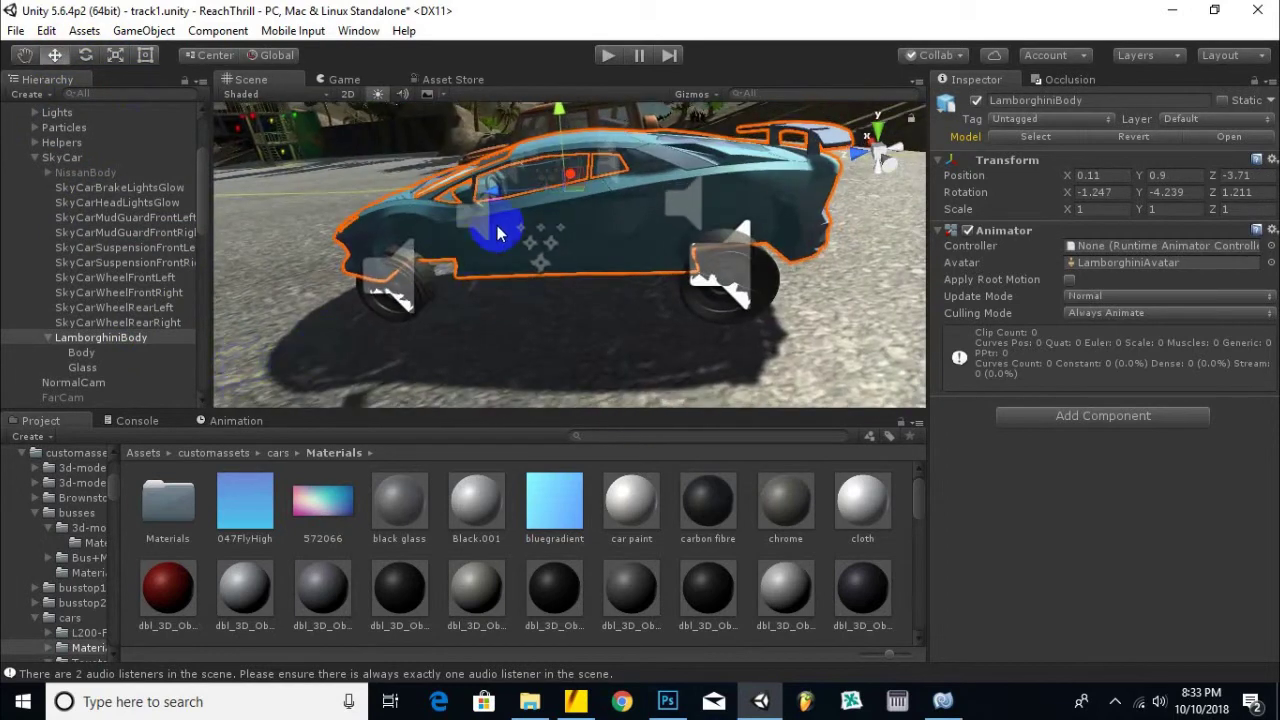
left_click_drag(493, 200, 307, 245)
left_click(85, 55)
left_click_drag(535, 235, 1212, 316)
left_click_drag(560, 283, 246, 277, "alt")
Try scaling LamborghiniBody uniformly to 1.1 and check its fit over the wheels, then undo the attempt.
left_click(115, 55)
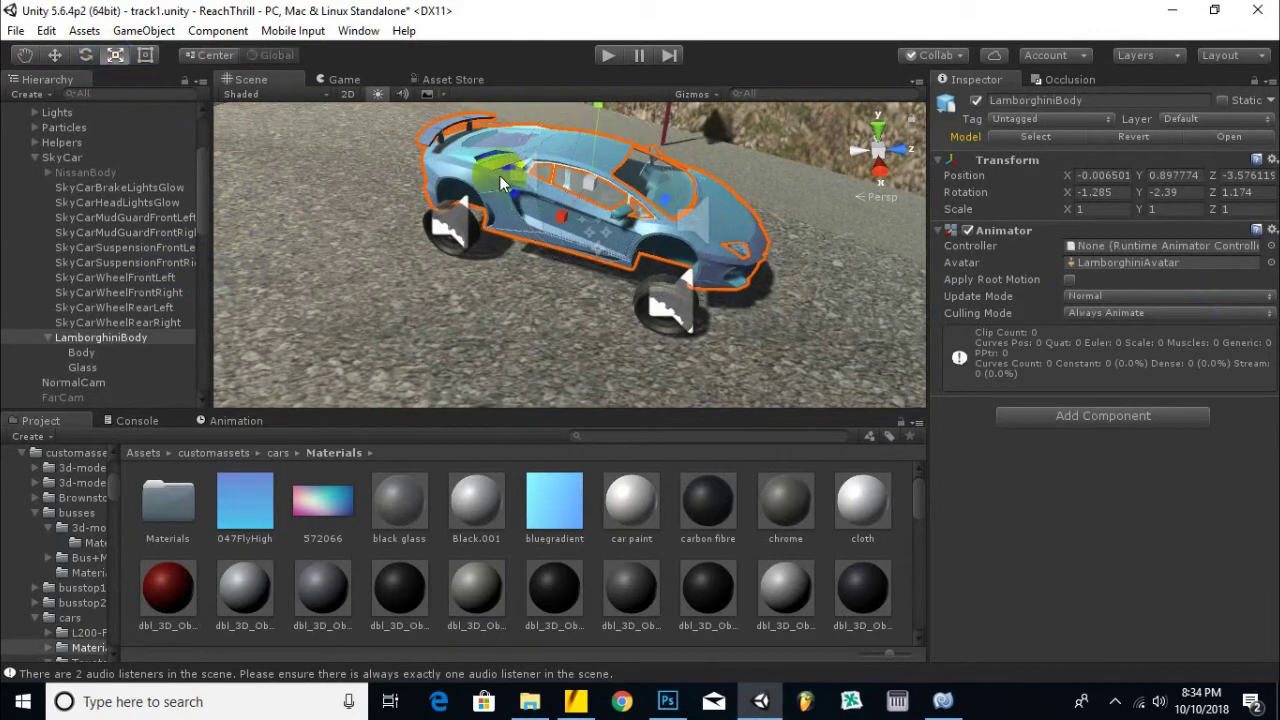
left_click_drag(594, 184, 598, 178)
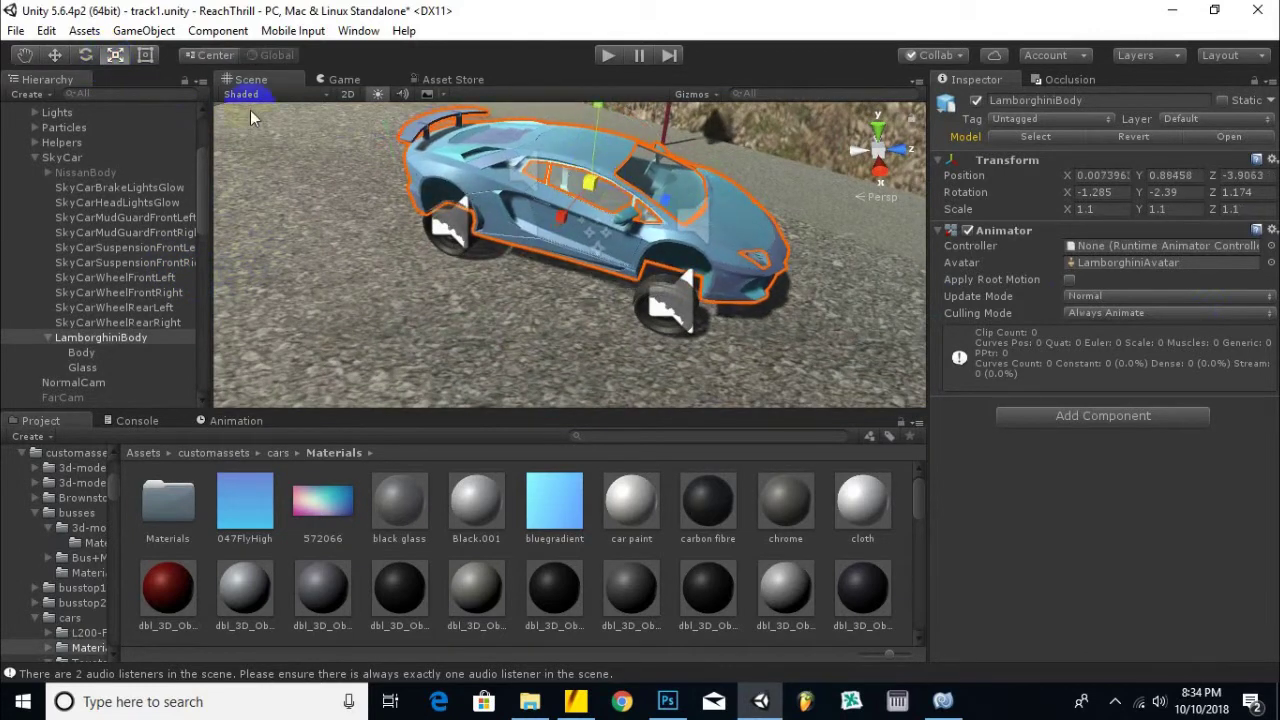
left_click(55, 57)
left_click(594, 151)
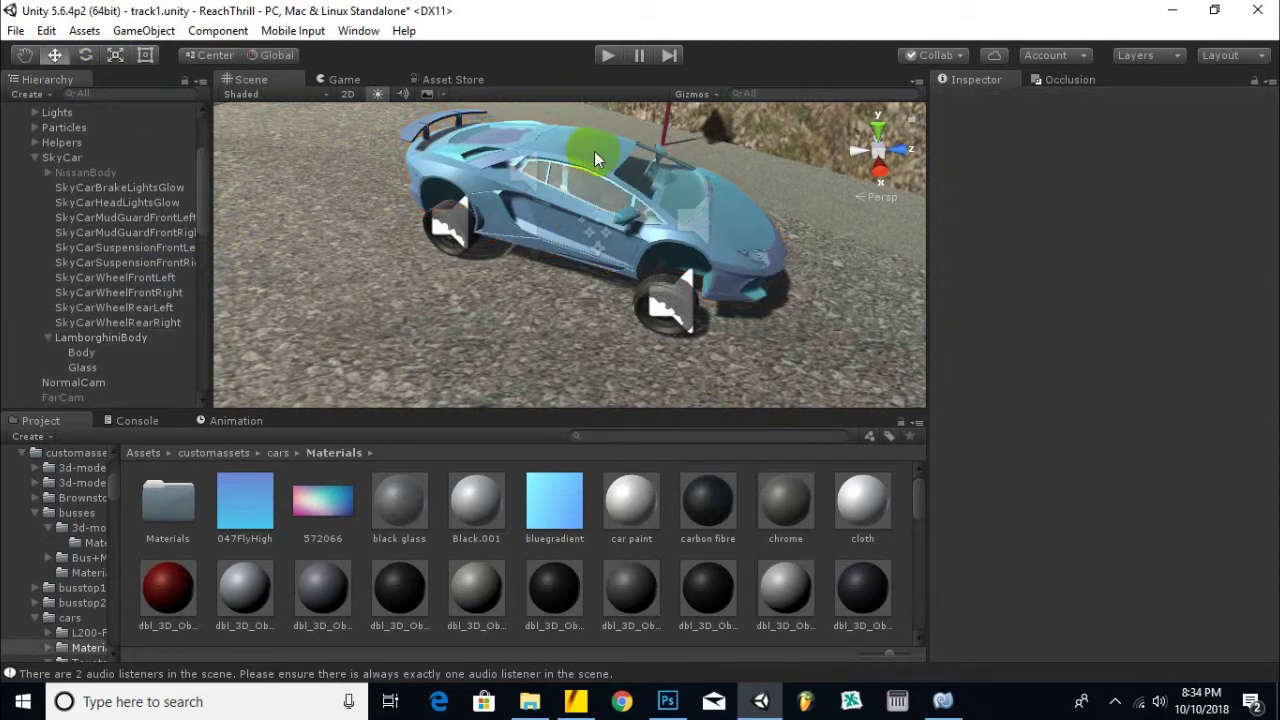
left_click(90, 338)
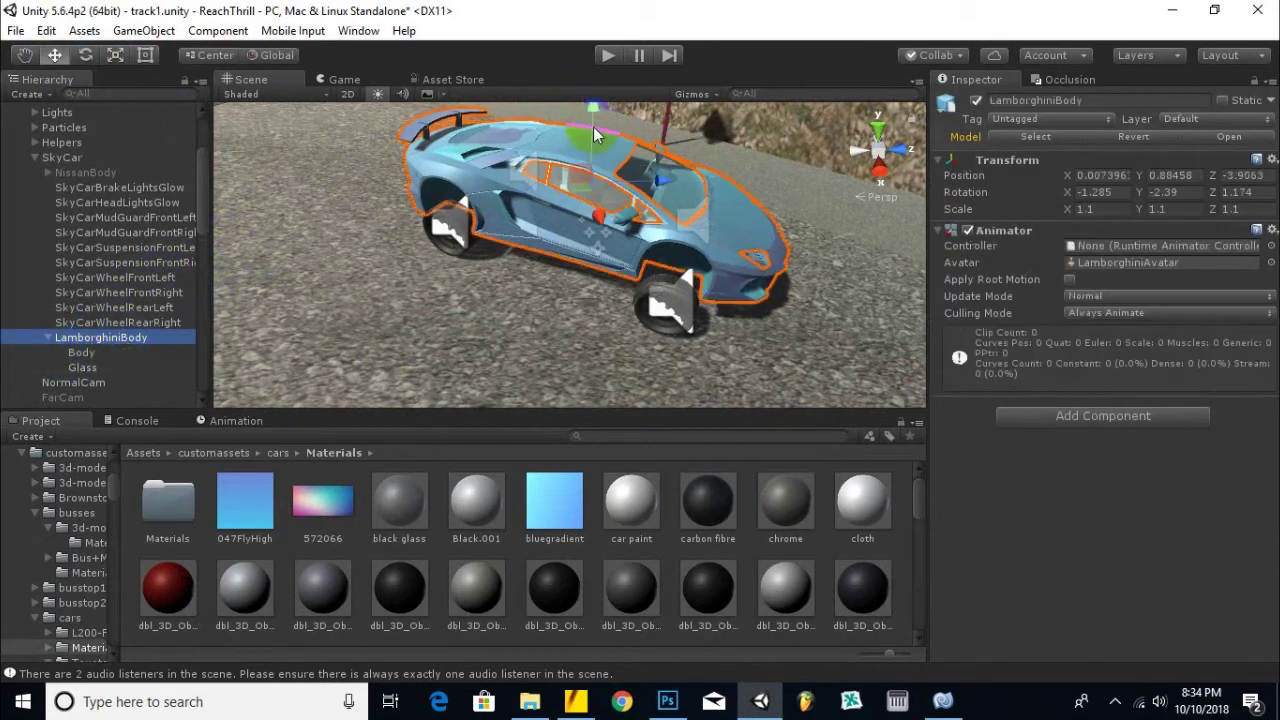
left_click_drag(590, 152, 428, 297)
left_click(425, 291)
left_click(424, 290)
left_click(424, 290)
left_click(424, 290)
key("f")
left_click_drag(423, 286, 603, 251, "alt")
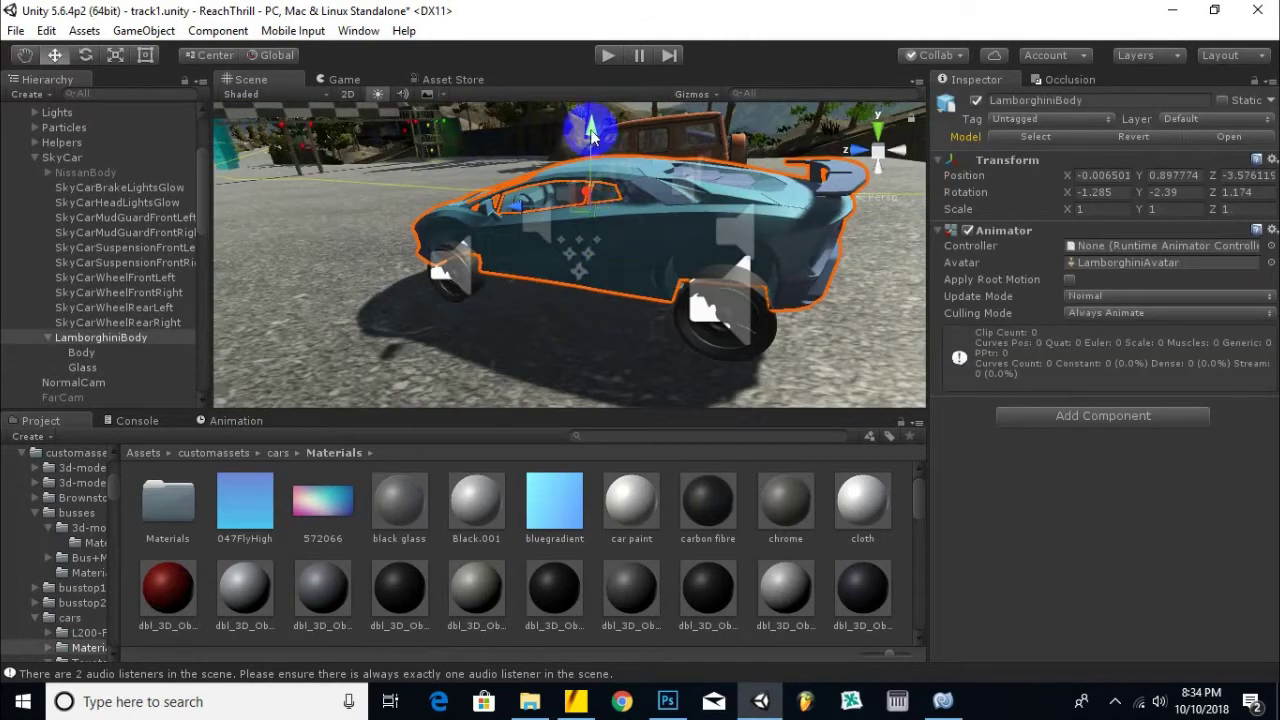
key("ctrl+z")
Lower LamborghiniBody onto the wheels, positioning it at about -0.005, 0.681, -3.54.
left_click_drag(594, 149, 594, 144)
scroll(620, 252, "up", 3)
left_click_drag(621, 251, 707, 207, "alt")
left_click_drag(561, 207, 520, 262)
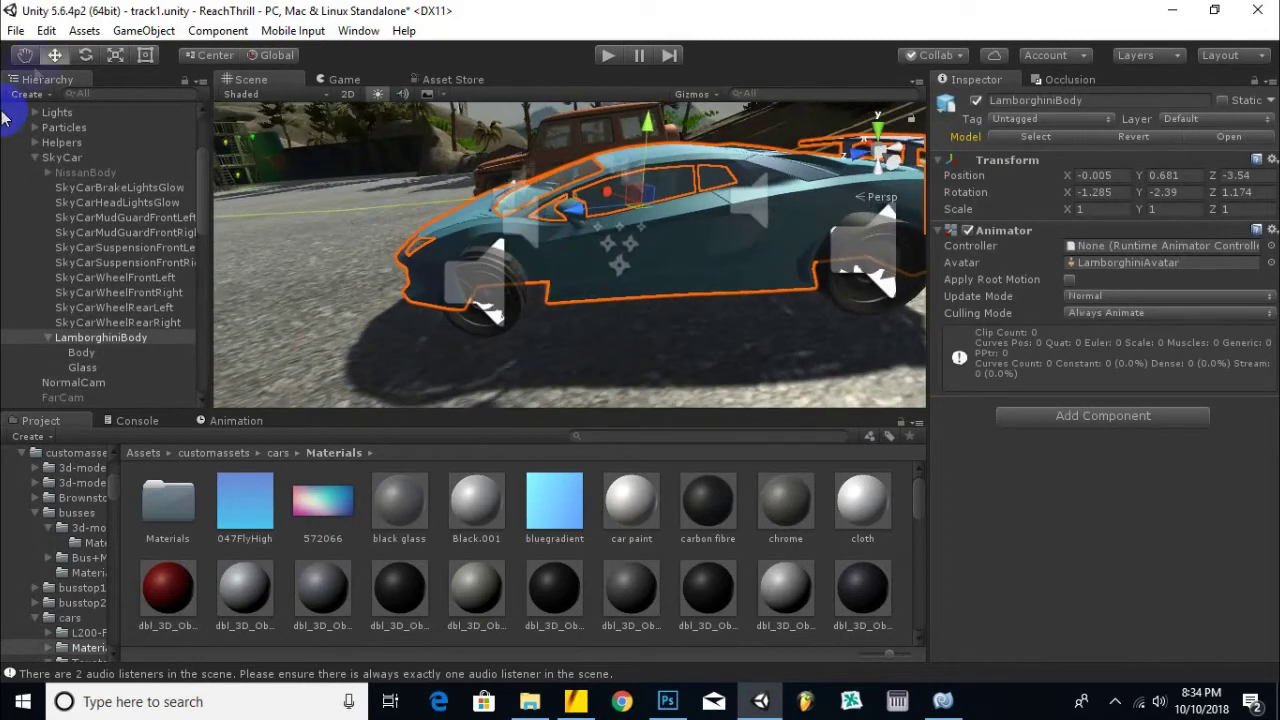
Scale LamborghiniBody uniformly to 1.01 and shift it to about -0.026, 0.681, -3.688.
left_click(114, 56)
left_click_drag(642, 203, 643, 204)
left_click_drag(567, 215, 563, 208)
left_click(57, 56)
right_click_drag(564, 207, 410, 222)
left_click_drag(489, 202, 359, 263)
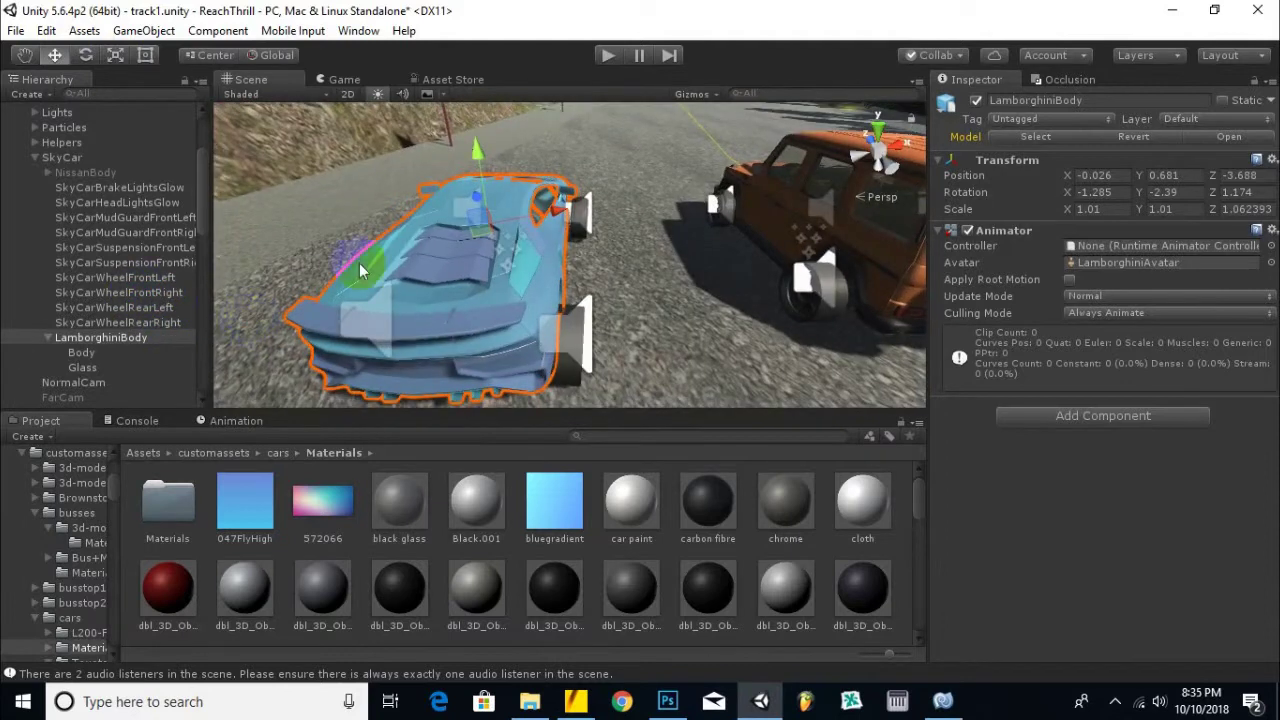
Stretch LamborghiniBody to a scale of about 1.074 in X and 1.062 in Z, positioned at about 0.08, 0.67, -3.81.
left_click(118, 57)
mouse_move(560, 230)
left_mouse_down()
mouse_move(572, 245)
mouse_move(552, 213)
mouse_move(481, 202)
mouse_move(580, 218)
left_mouse_up()
left_click(54, 55)
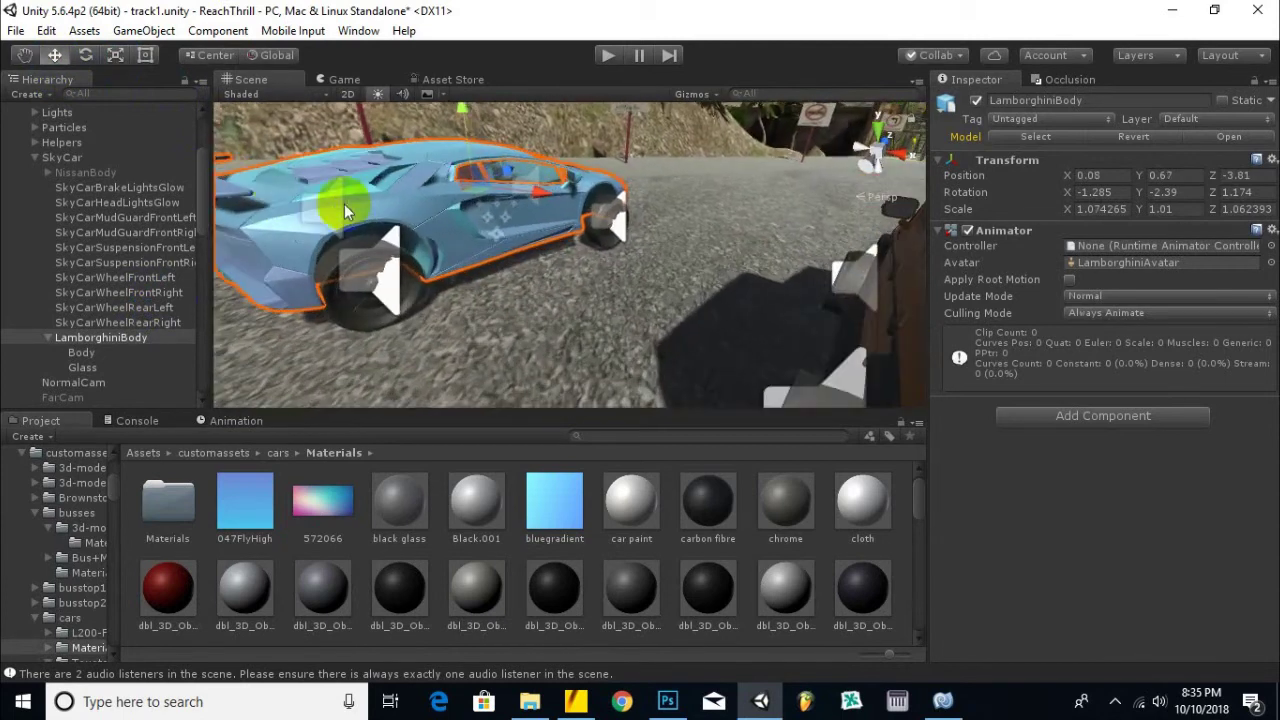
Lengthen LamborghiniBody to a Z scale of about 1.137 and move it to 0.24, 0.67, -4.04 to match the wheel arches.
left_click(116, 55)
left_click_drag(530, 181, 429, 227)
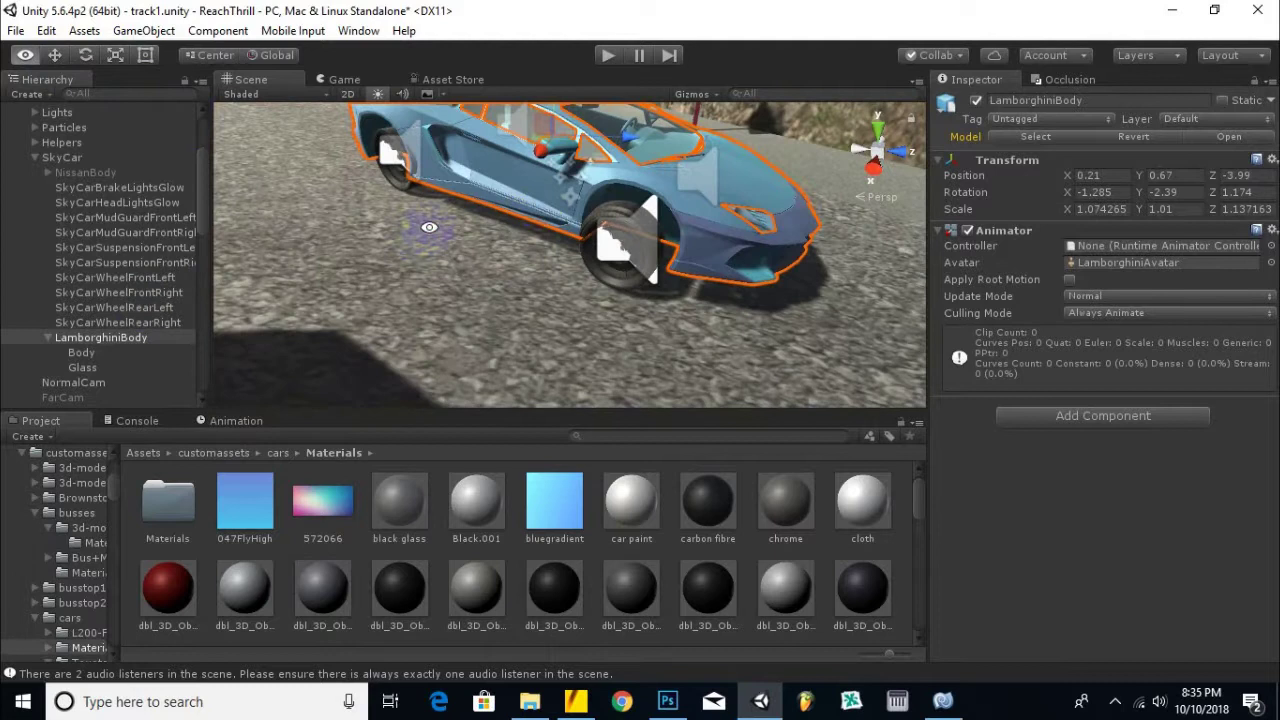
left_click_drag(632, 150, 786, 223)
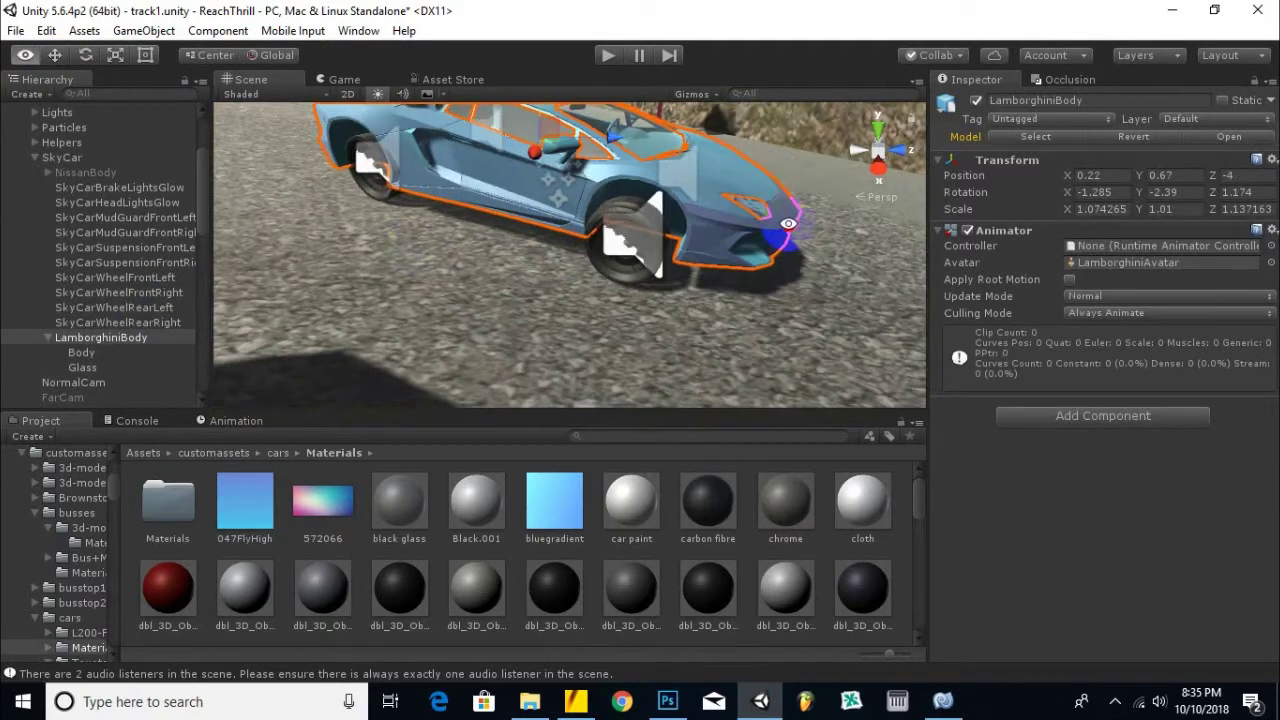
left_click_drag(606, 141, 612, 149)
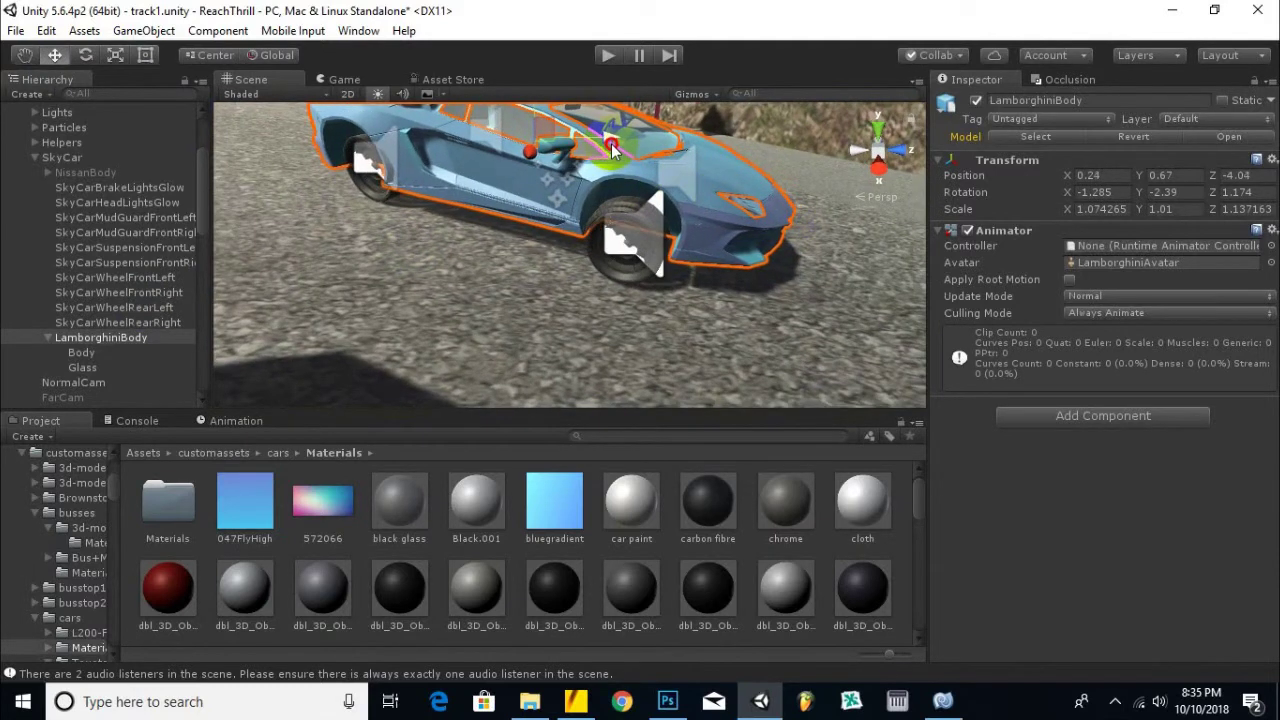
left_click_drag(522, 287, 580, 274, "alt")
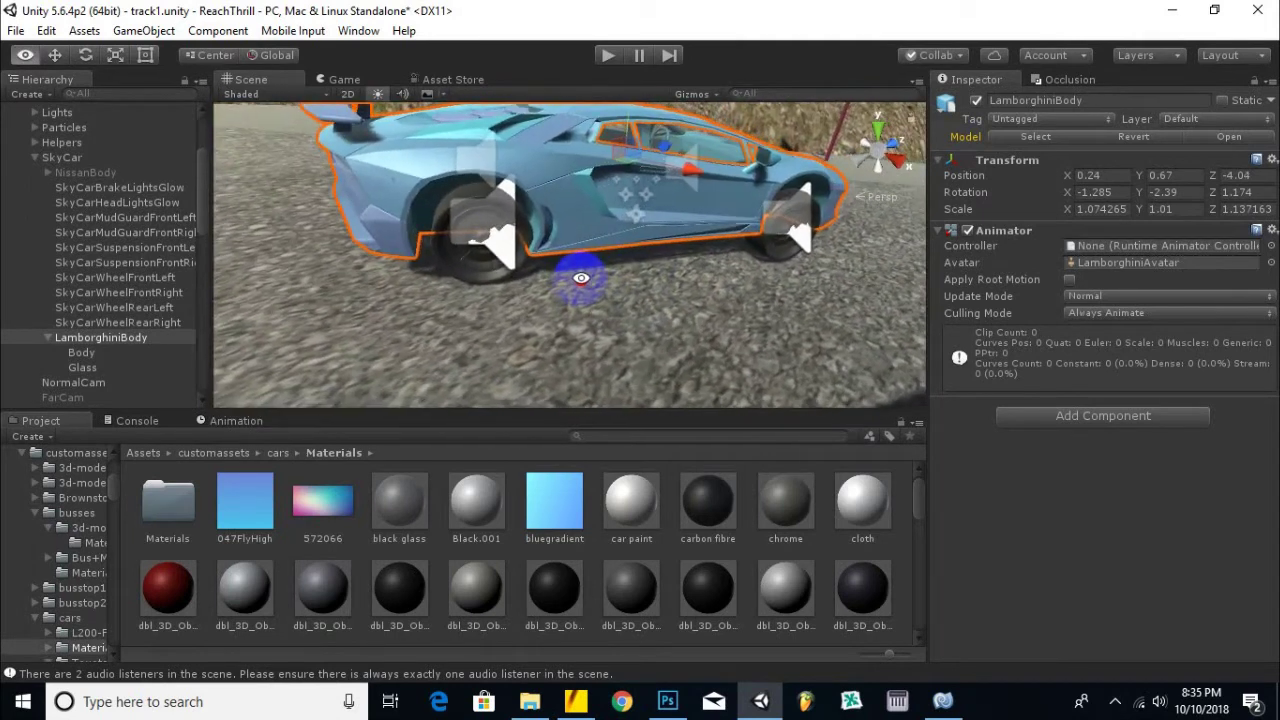
Try shifting SkyCarWheelRearRight together with WheelHubRearRight towards the rear of the car, and undo the move.
left_click(472, 246)
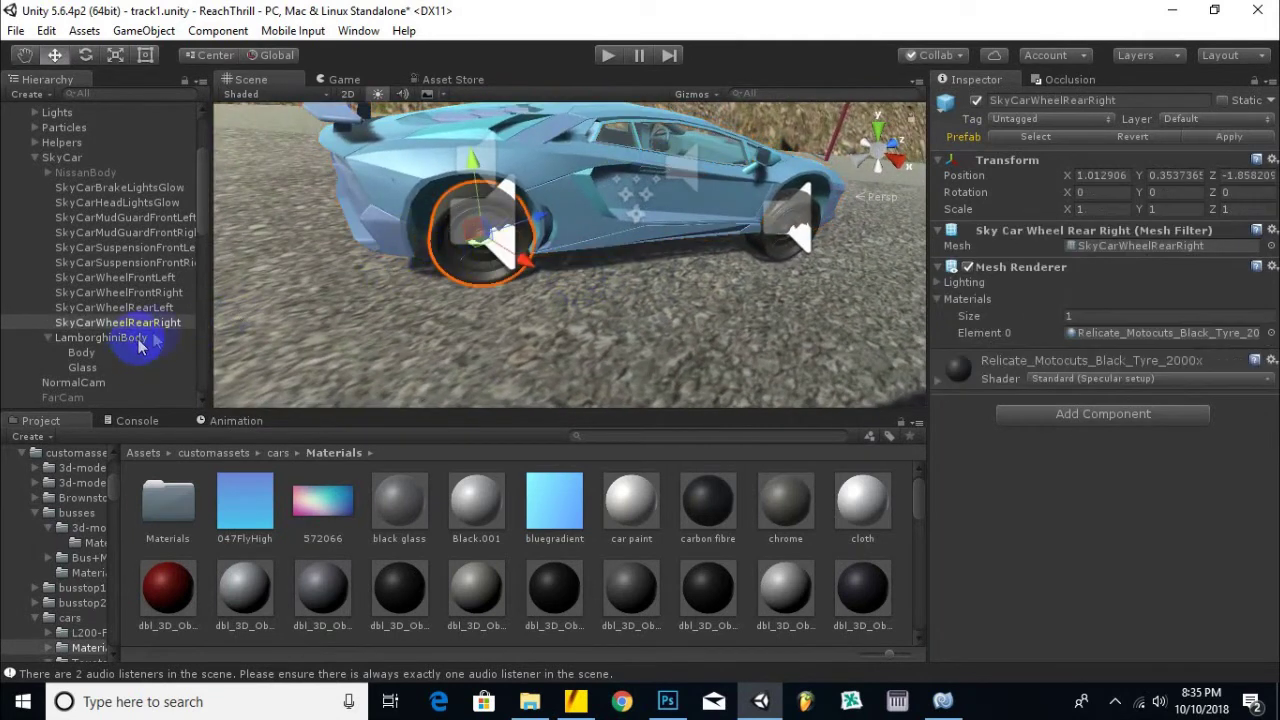
scroll(55, 148, "up", 3)
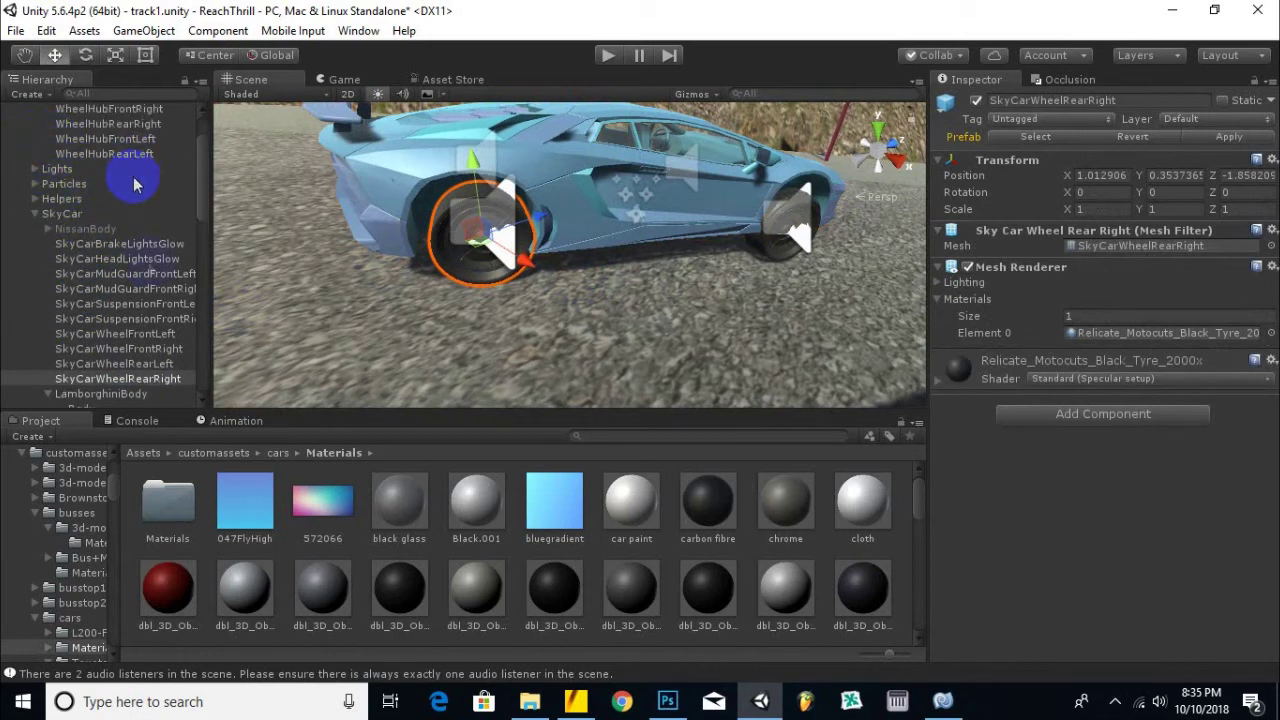
left_click(140, 124, "ctrl")
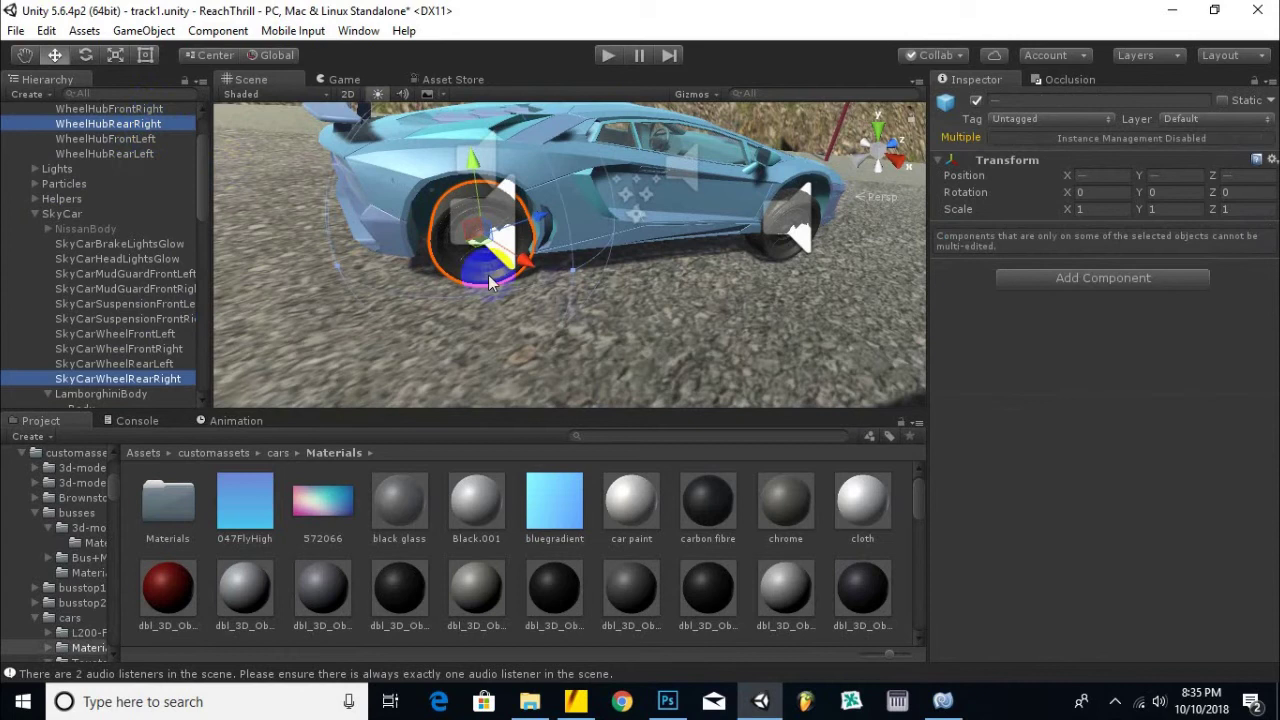
left_click_drag(540, 224, 506, 270)
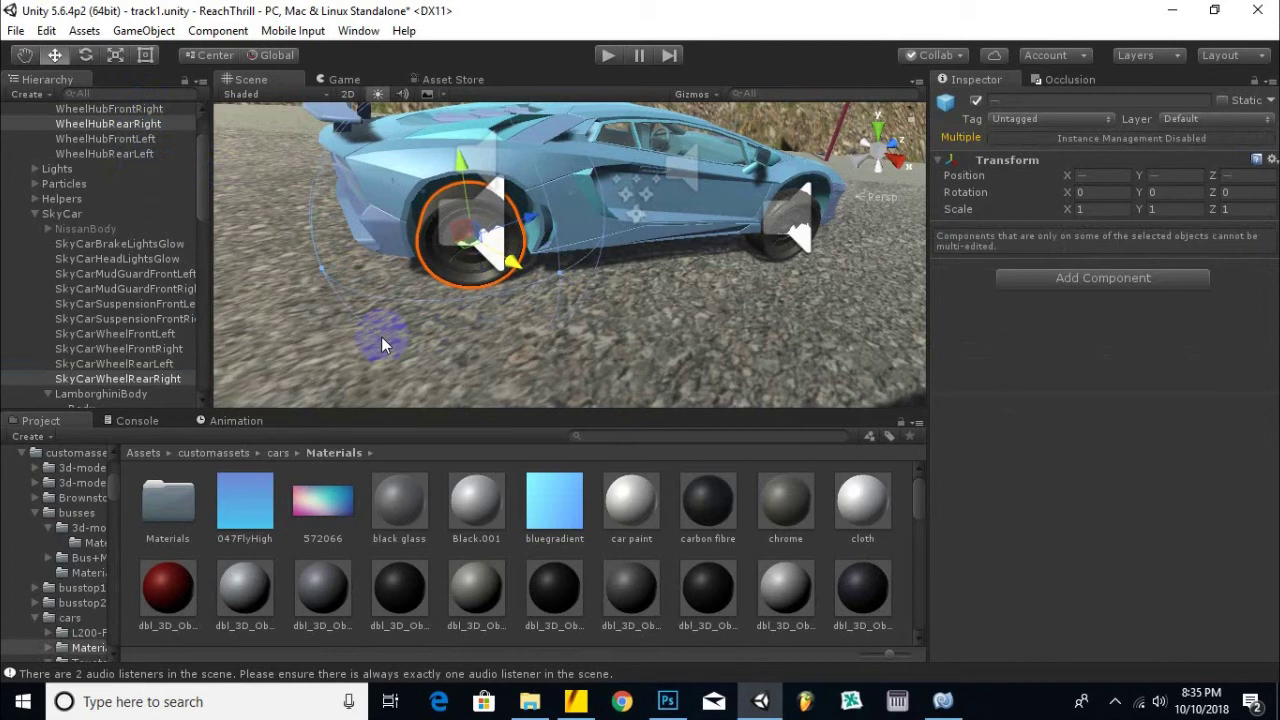
key("ctrl+z")
key("ctrl+z")
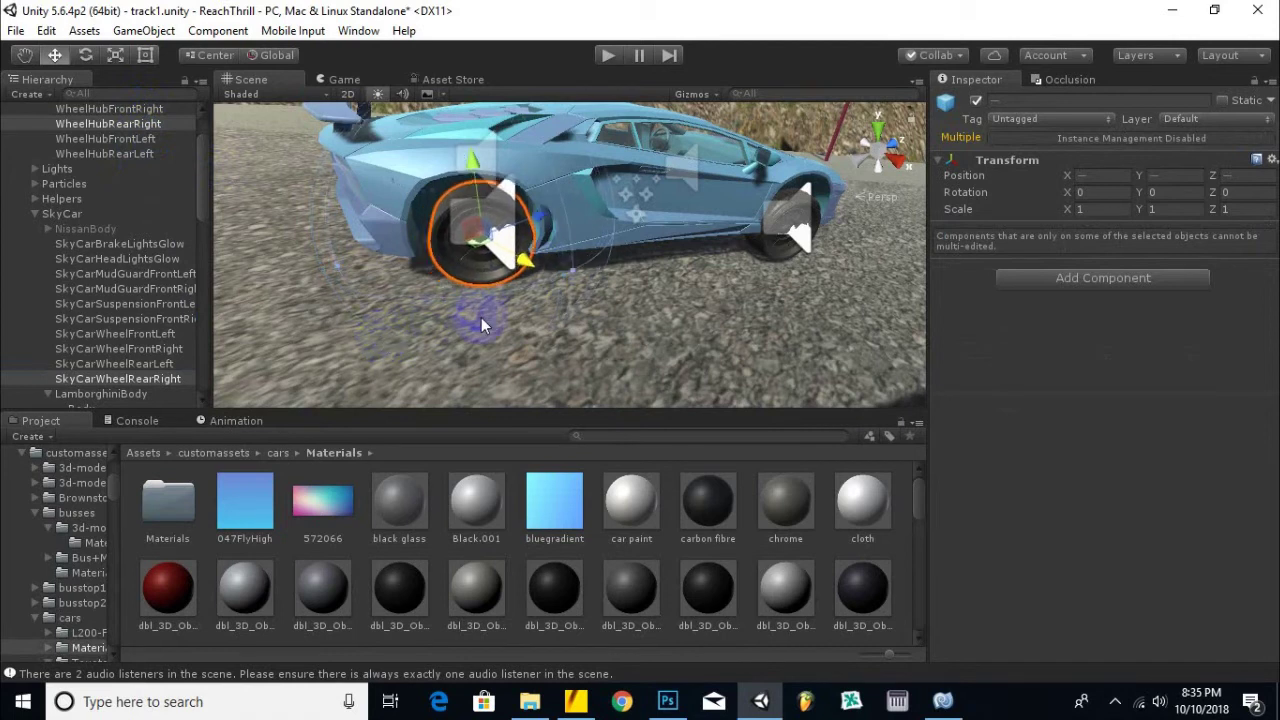
Rotate LamborghiniBody to about -1.329, 0.382, 0.898 so it lines up with the wheels on both sides.
scroll(481, 317, "down", 2)
left_click(633, 218)
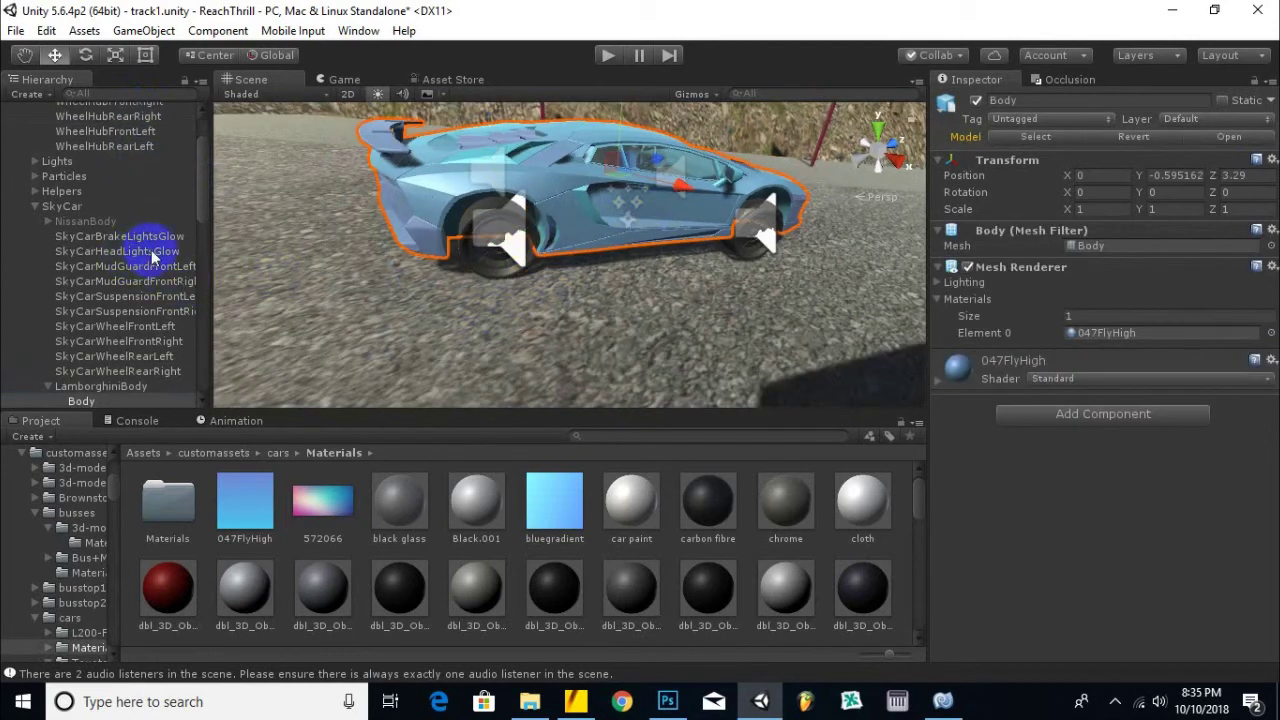
left_click(124, 388)
scroll(566, 224, "up", 2)
left_click_drag(566, 224, 225, 160, "alt")
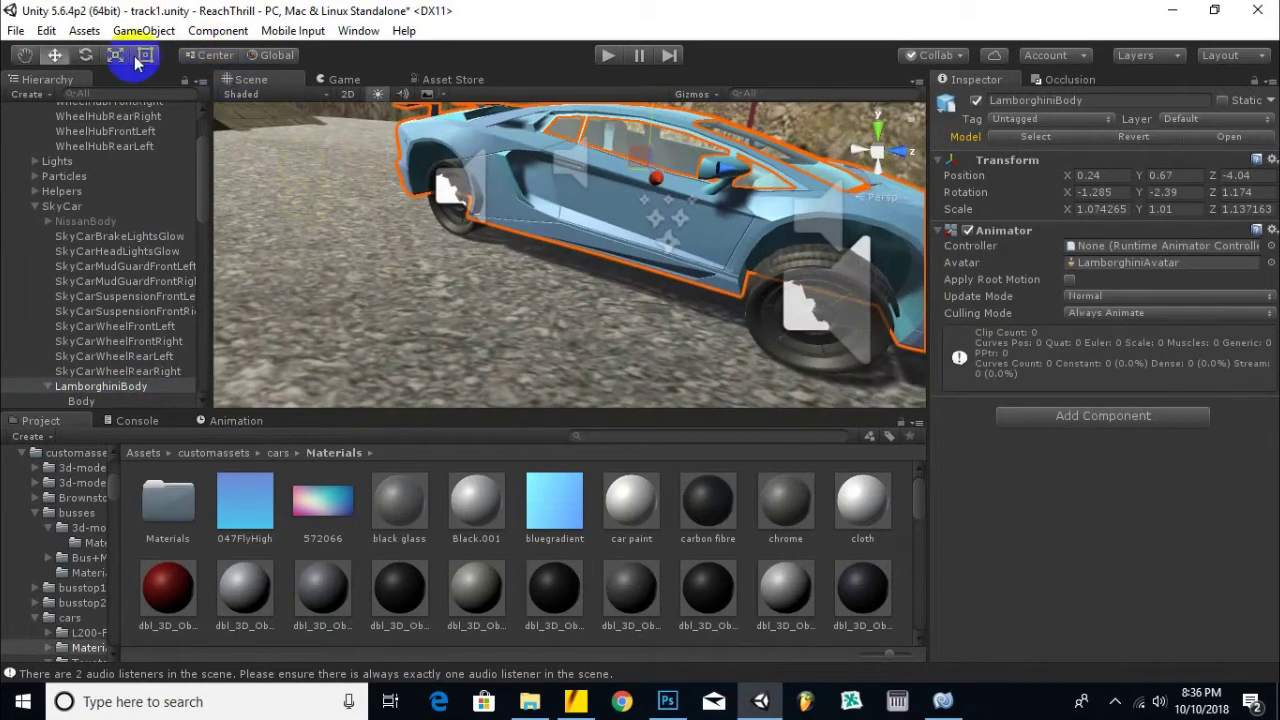
left_click(116, 56)
left_click_drag(672, 243, 1063, 283, "alt")
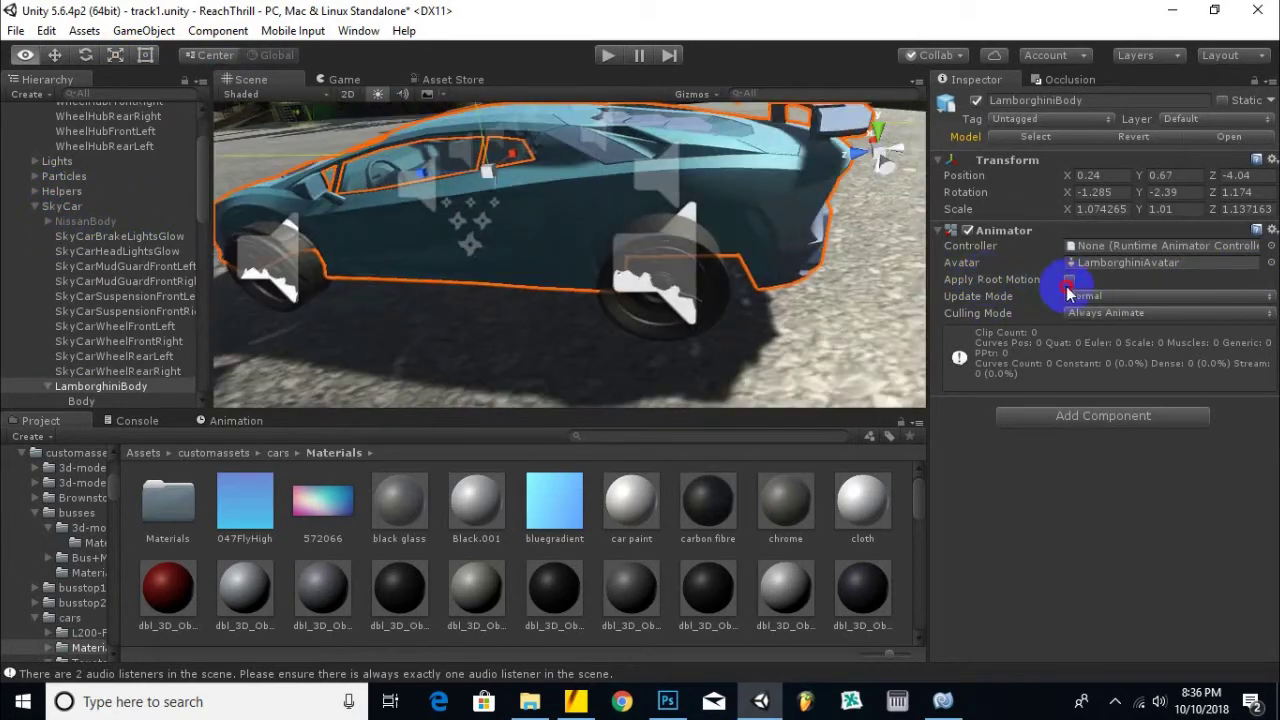
left_click(85, 55)
left_click_drag(525, 199, 519, 198)
left_click_drag(664, 243, 420, 250, "alt")
Move LamborghiniBody to about 0.031, 0.673, -3.983 to centre its arches over the wheels.
left_click(54, 55)
left_click_drag(443, 165, 174, 258)
left_click_drag(1217, 150, 367, 237, "alt")
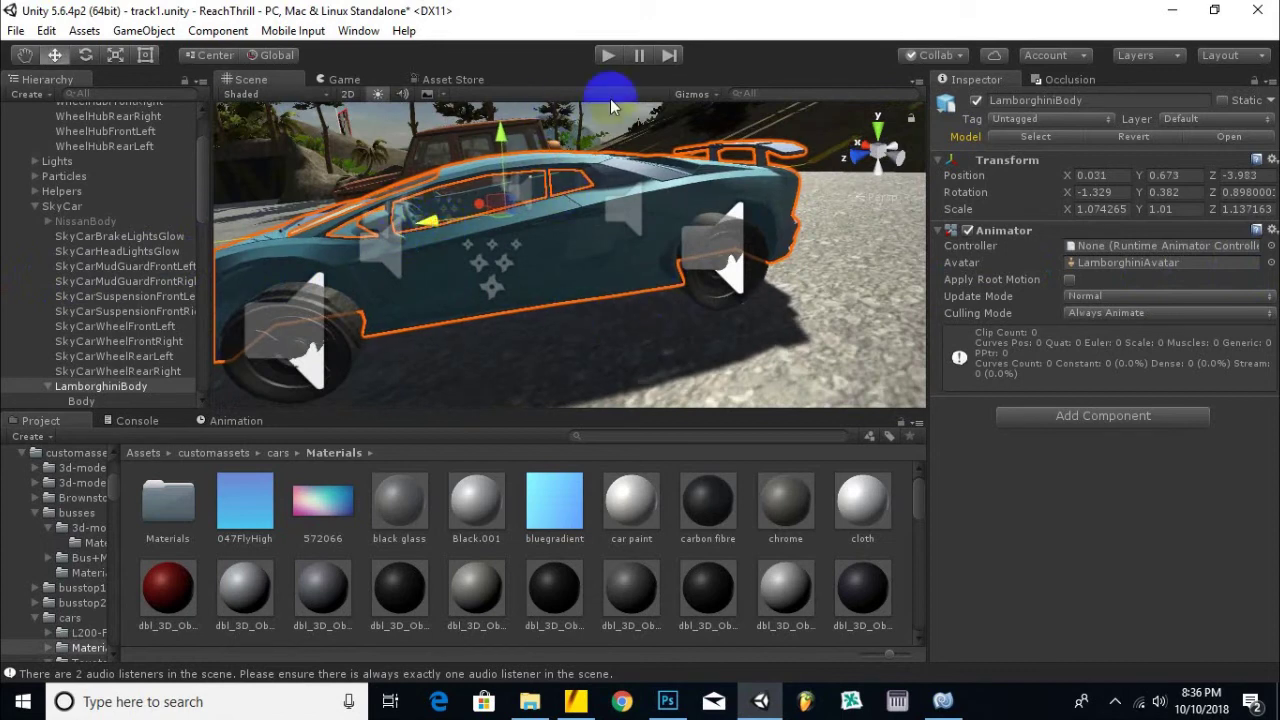
Play-test track1 with the Lamborghini body, cycle through the camera views while driving, and stop the game.
left_click(608, 56)
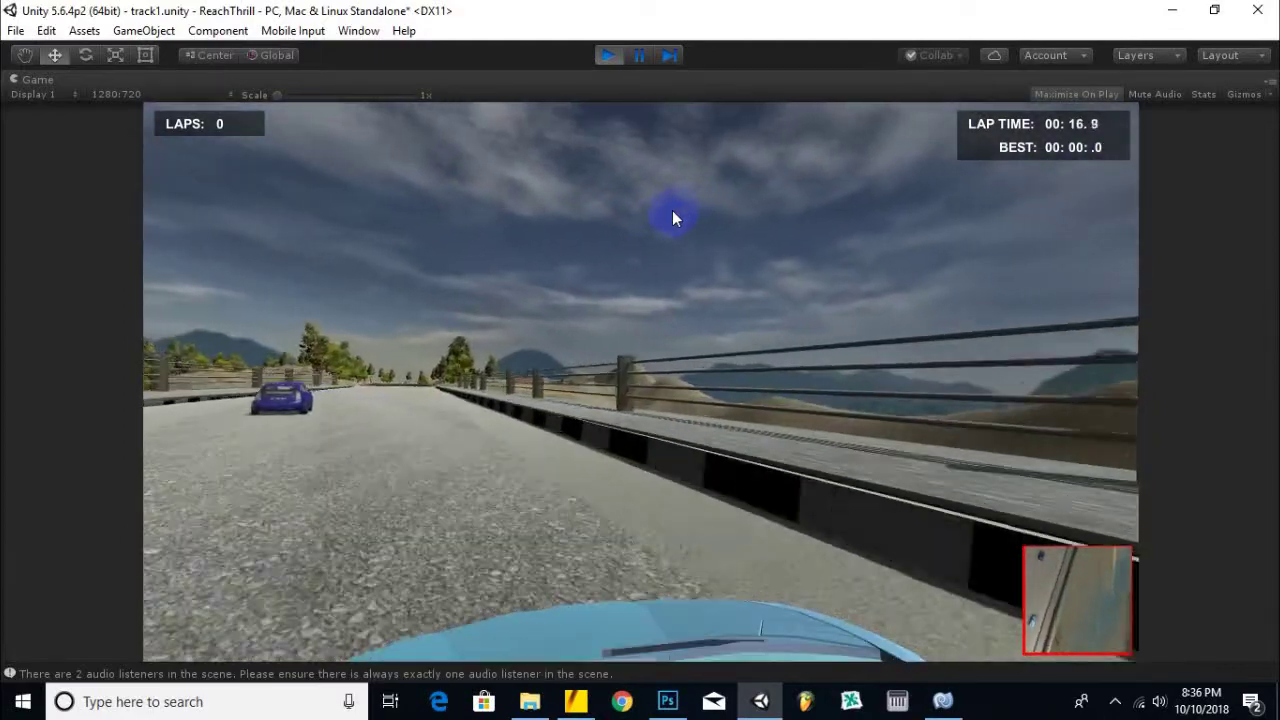
key("c")
key("c")
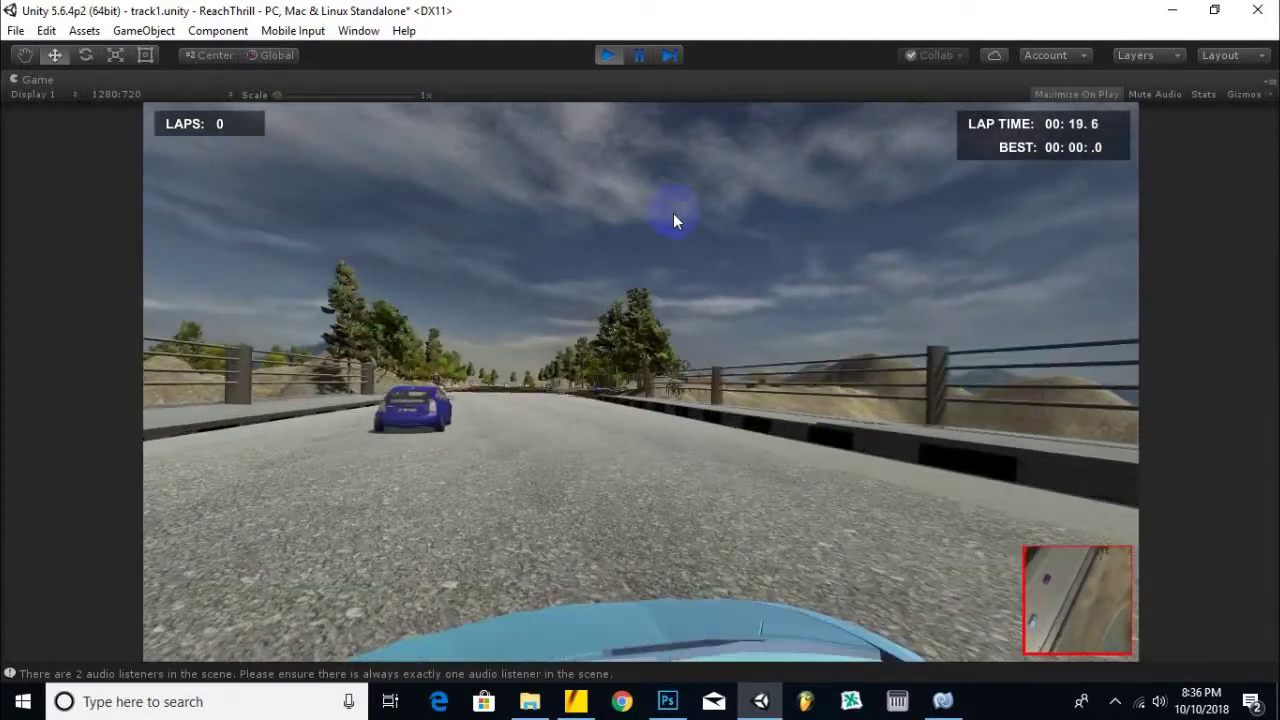
left_click(607, 57)
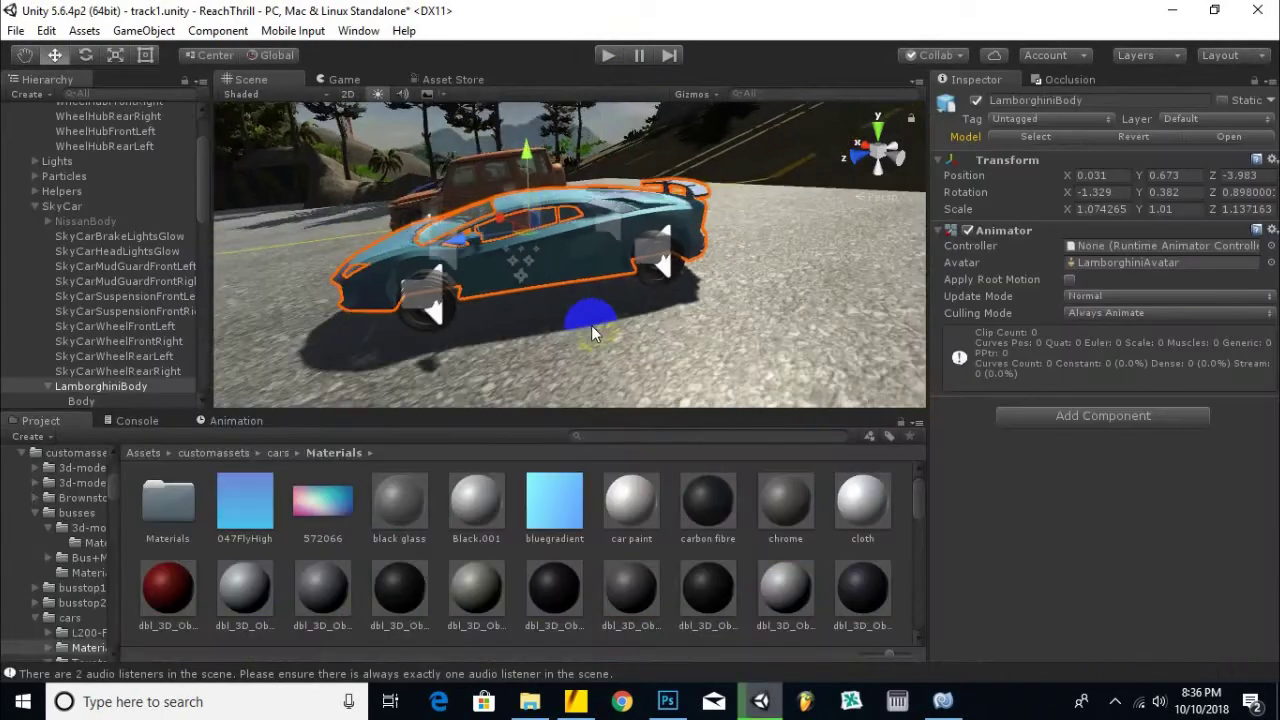
Apply the 572066 texture to the Lamborghini's body mesh and inspect the car from several sides.
left_click_drag(591, 327, 920, 307, "alt")
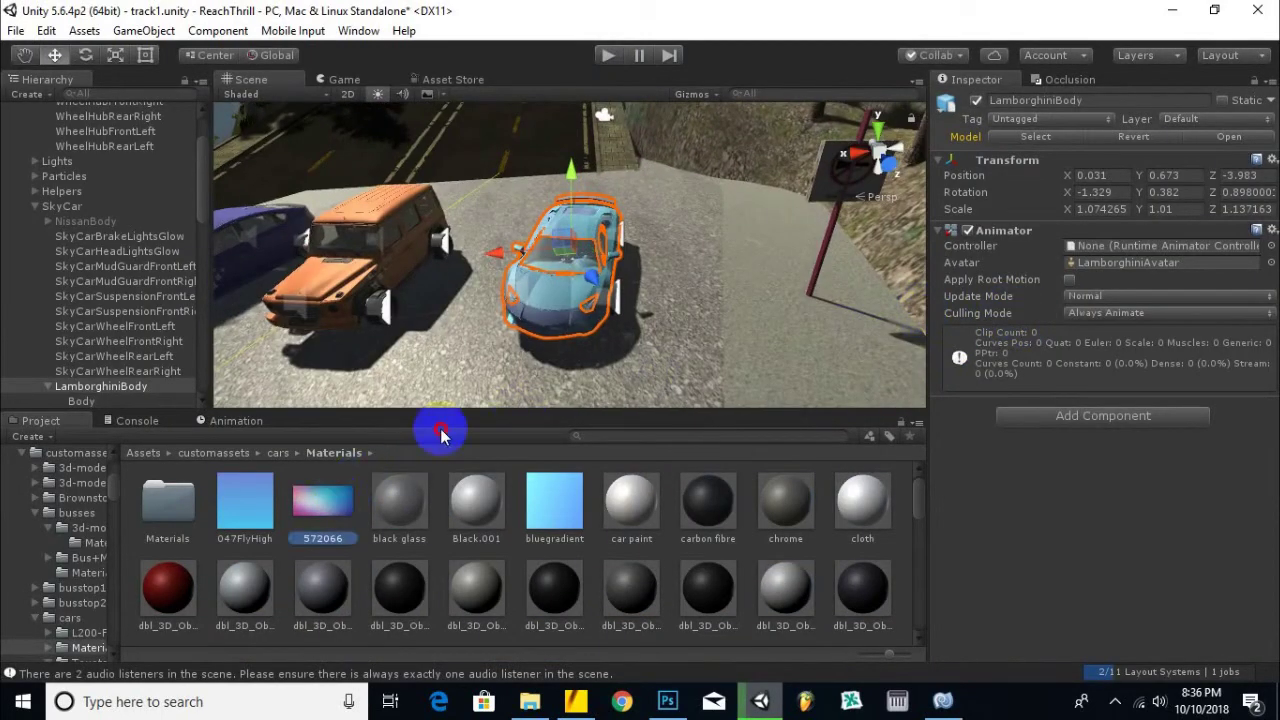
left_click_drag(508, 352, 286, 352, "alt")
left_click_drag(446, 301, 398, 327, "alt")
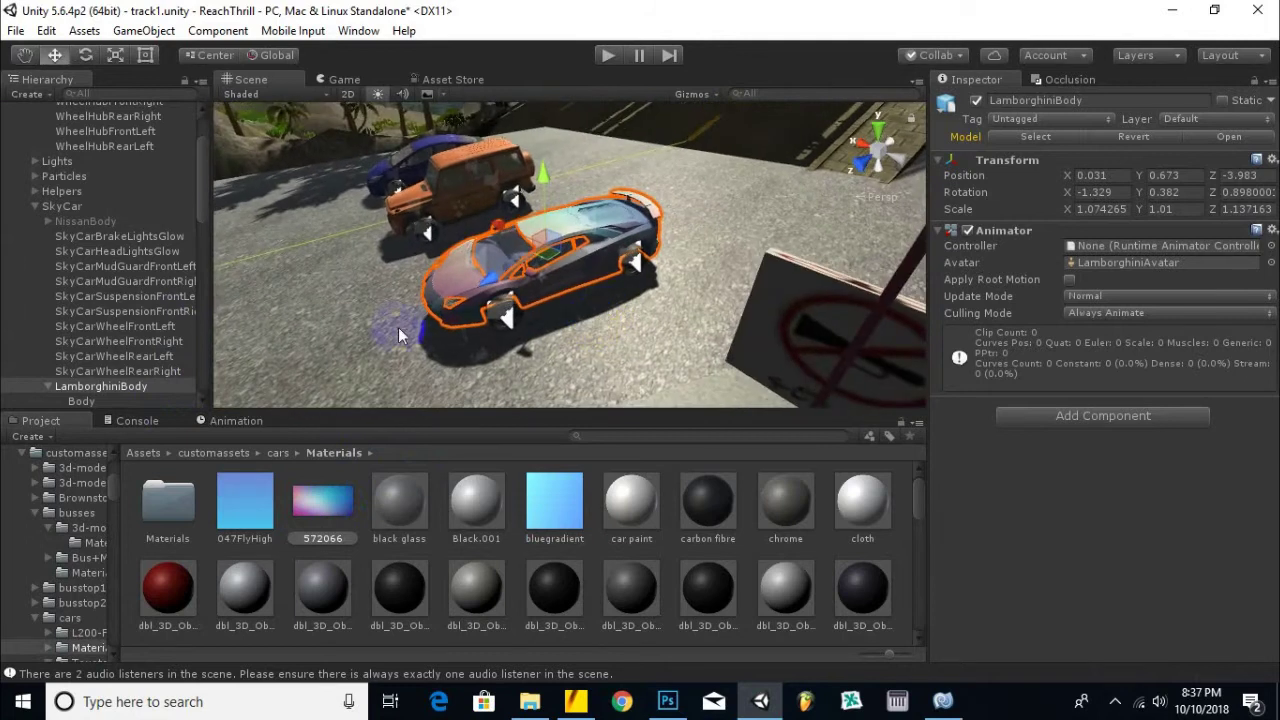
Collapse LamborghiniBody in the SkyCar hierarchy and deactivate it so only the wheels remain.
left_click(50, 386)
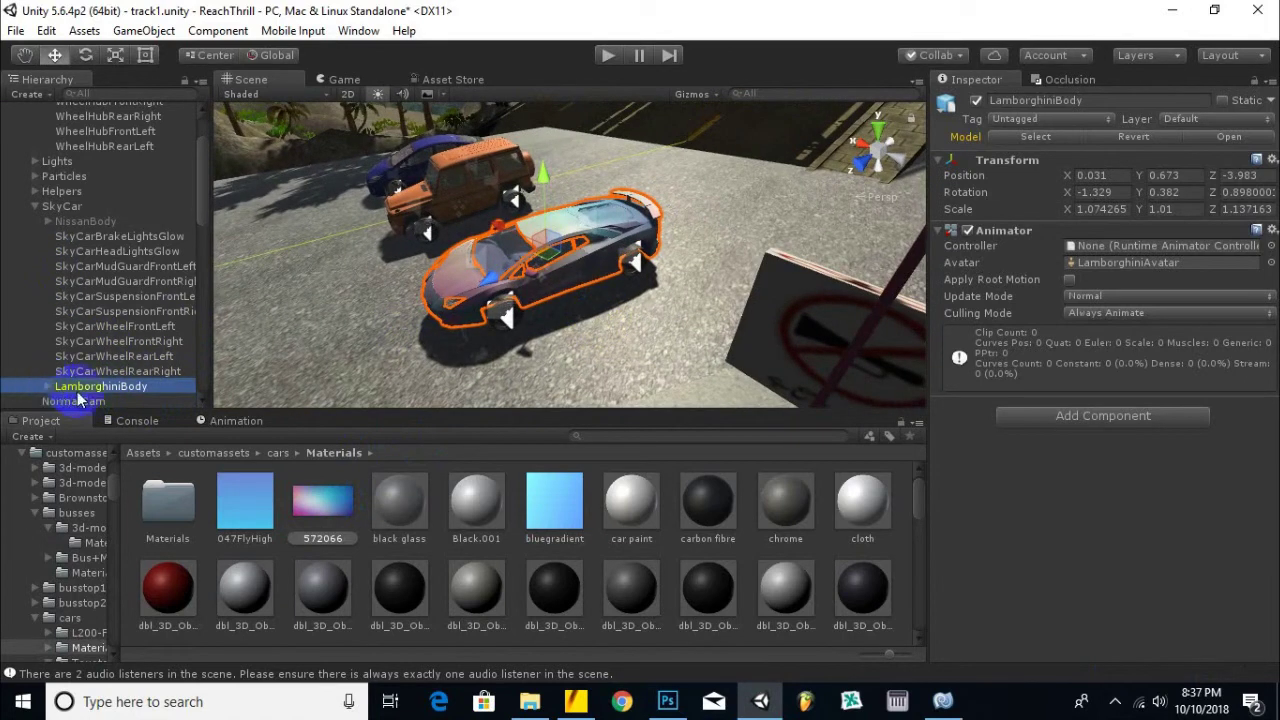
left_click(976, 102)
left_click_drag(542, 272, 588, 254, "alt")
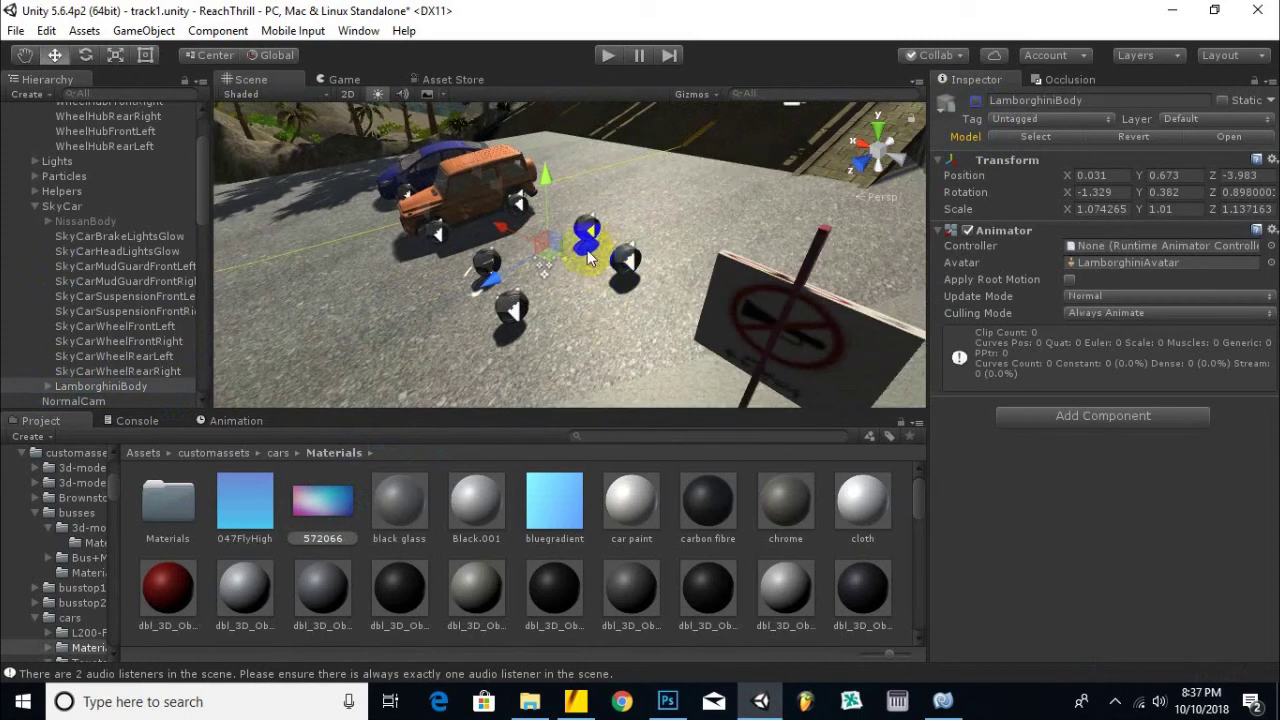